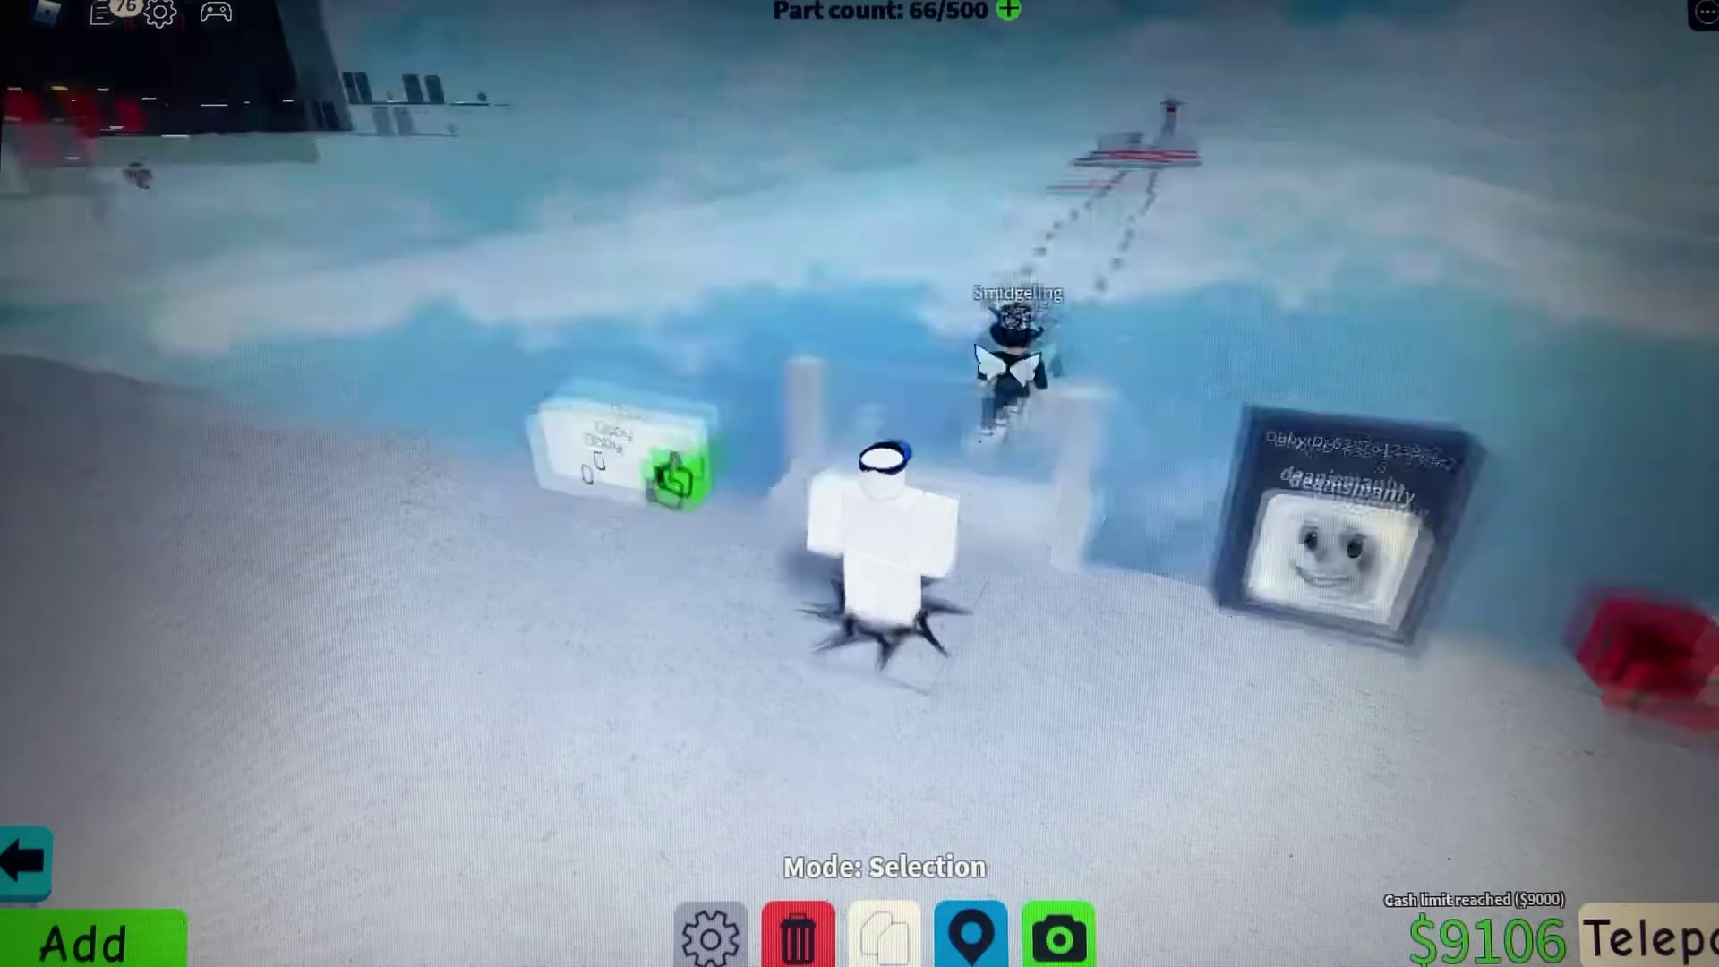
Teleport the avatar to the pillar beside the red lava platform and select that platform
key("Right")
key("Right")
key("Right")
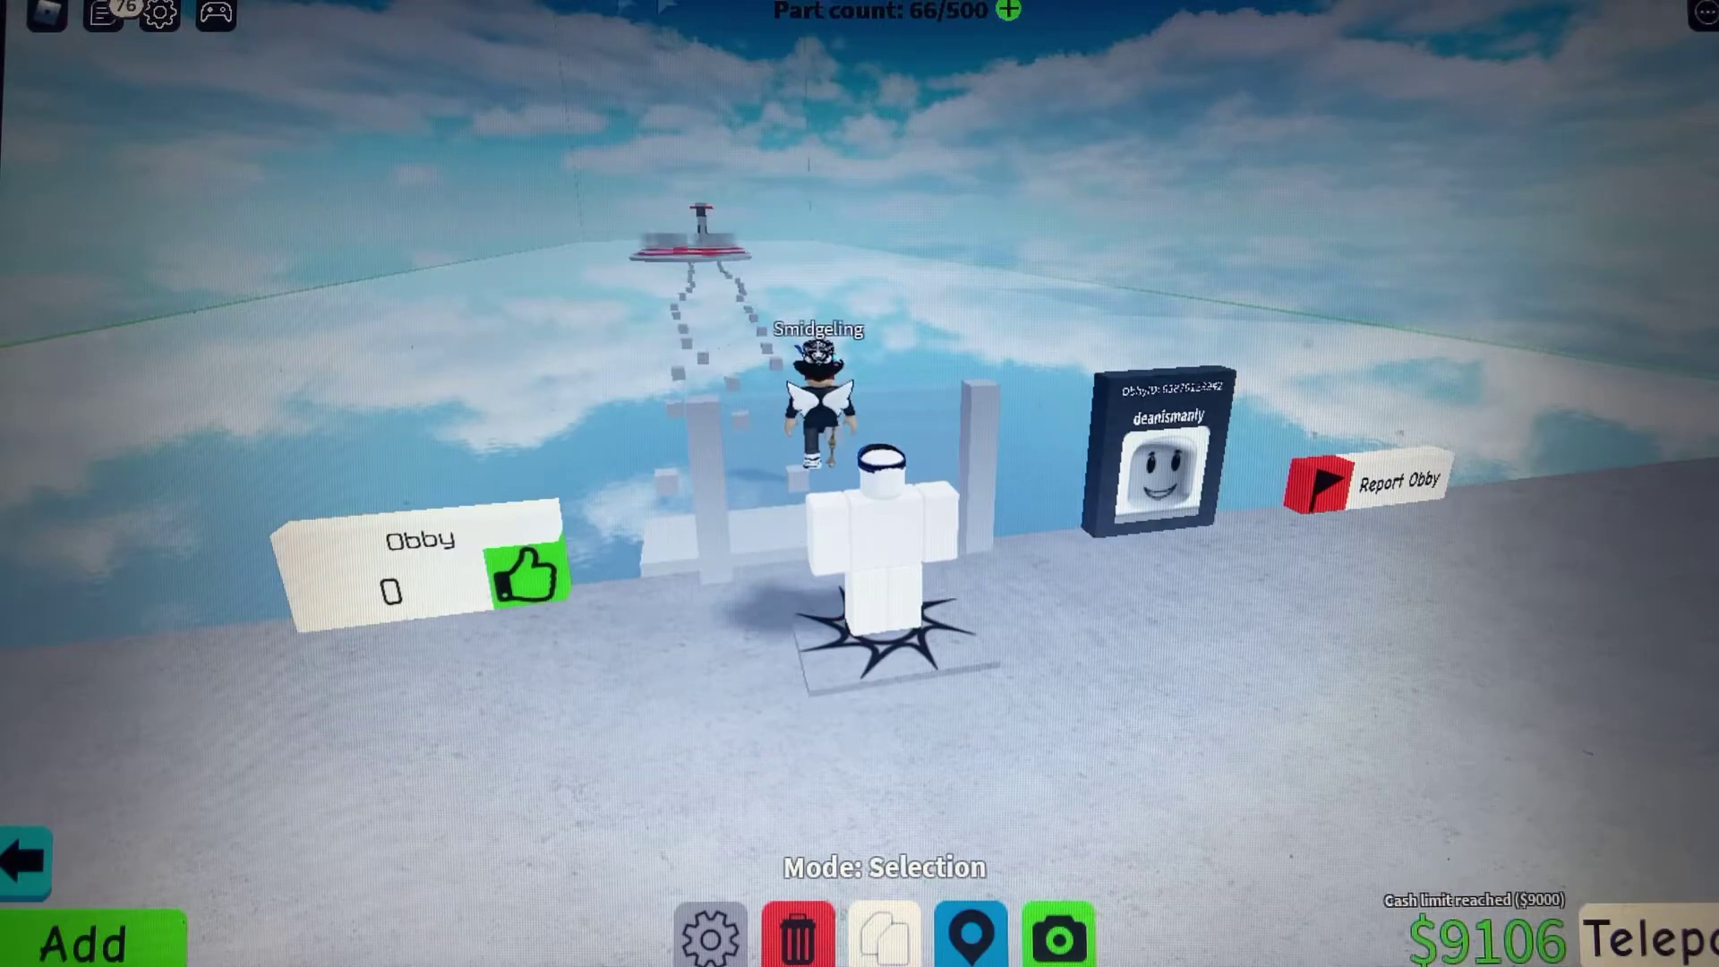
key("Left")
key("Left")
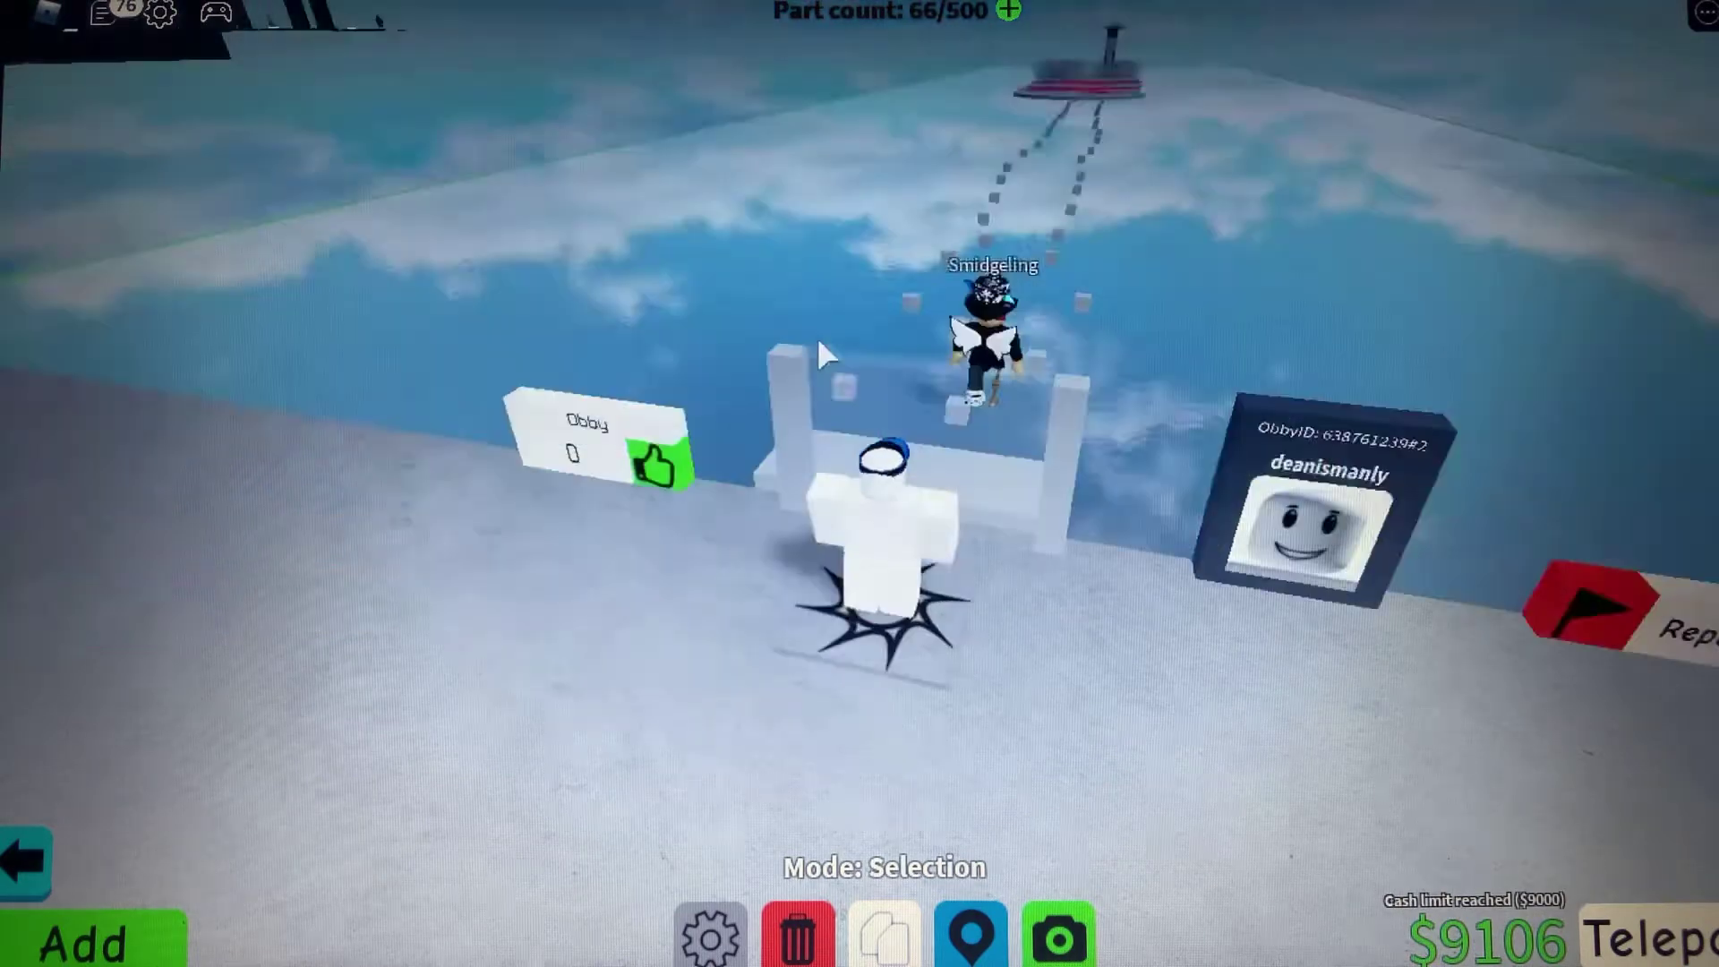
left_click(963, 941)
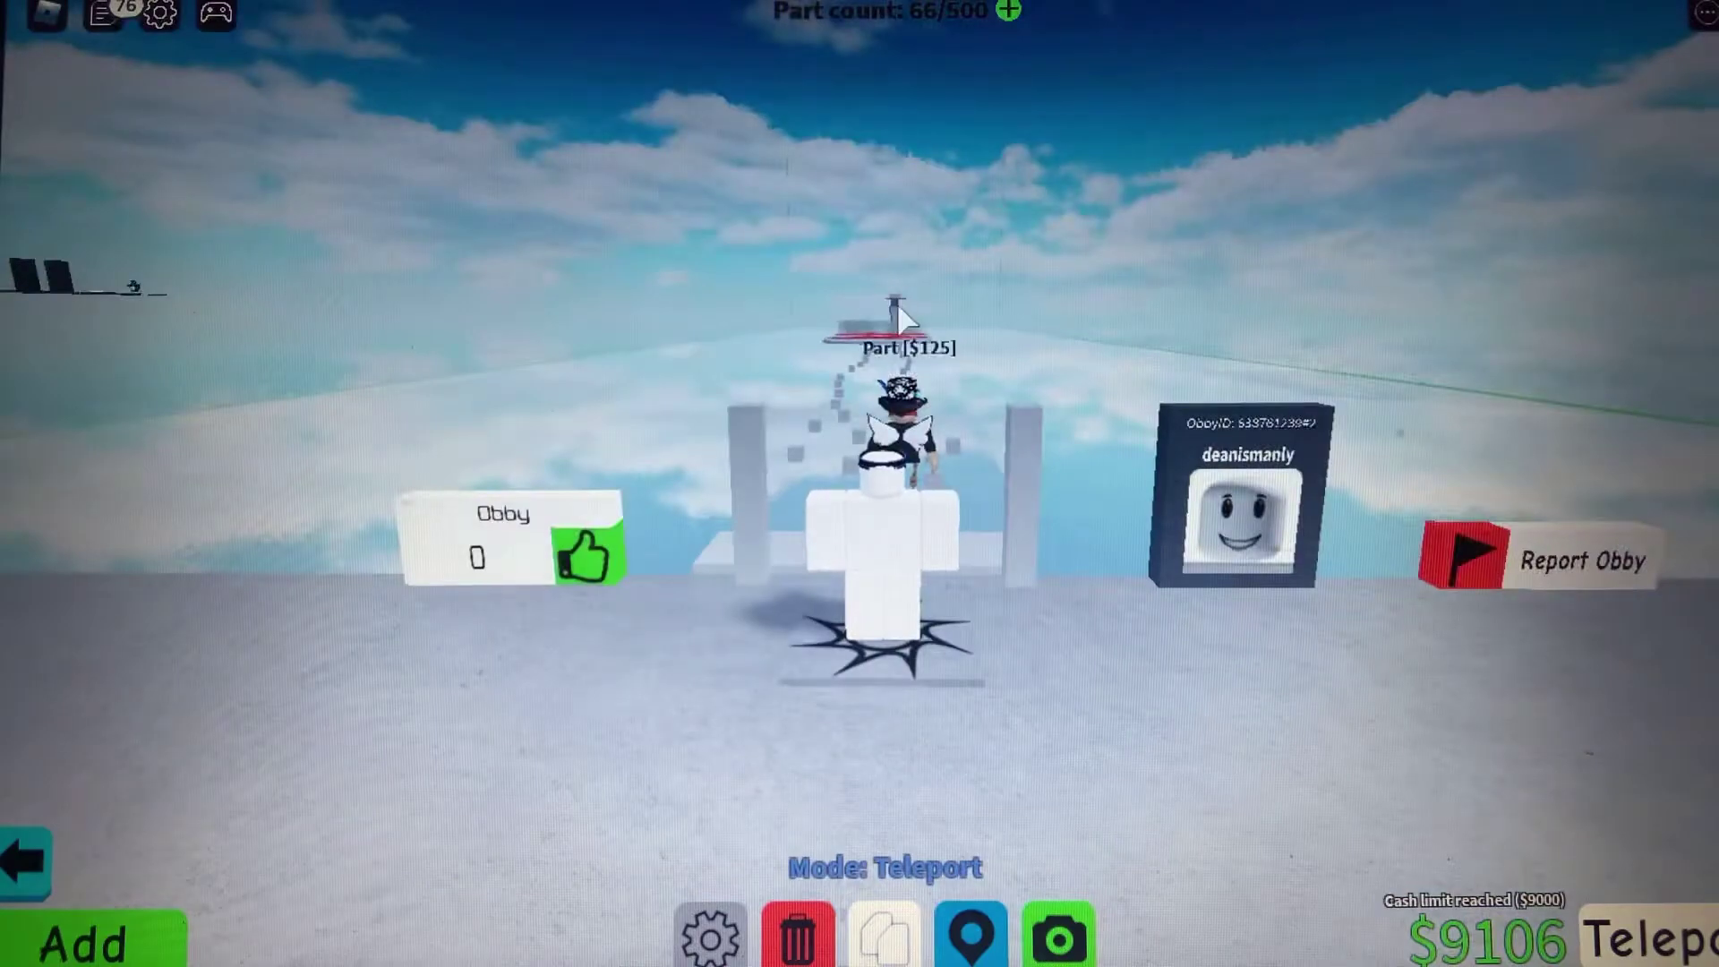
left_click(893, 295)
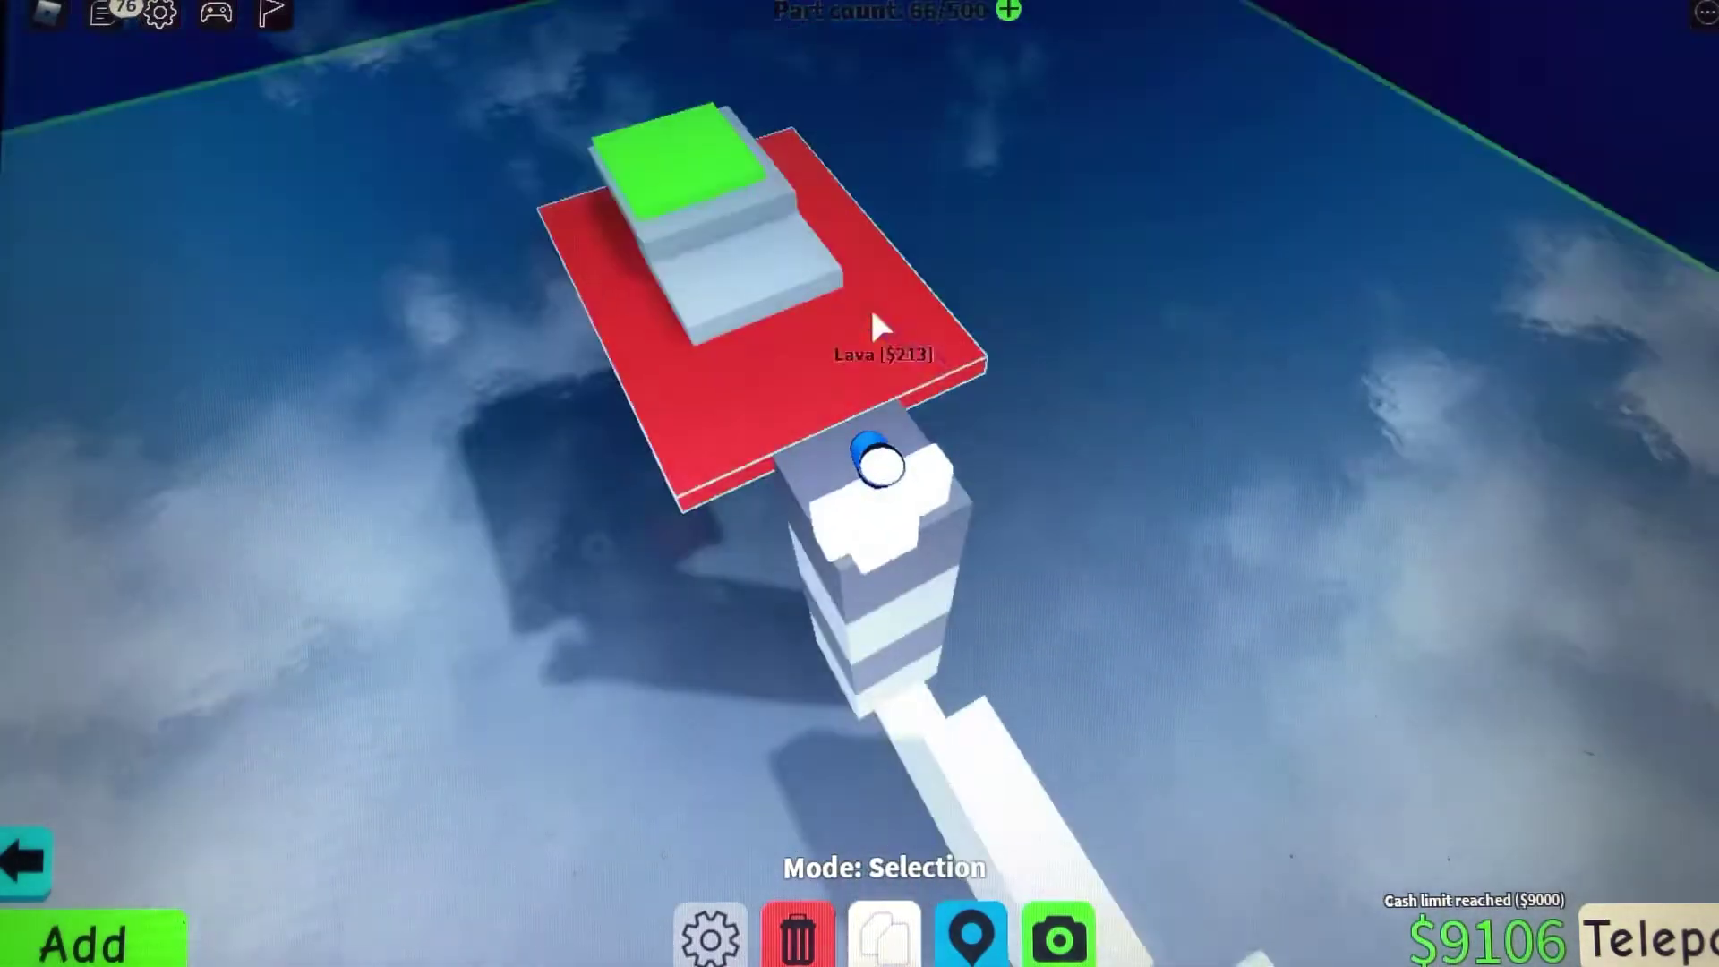
left_click(874, 329)
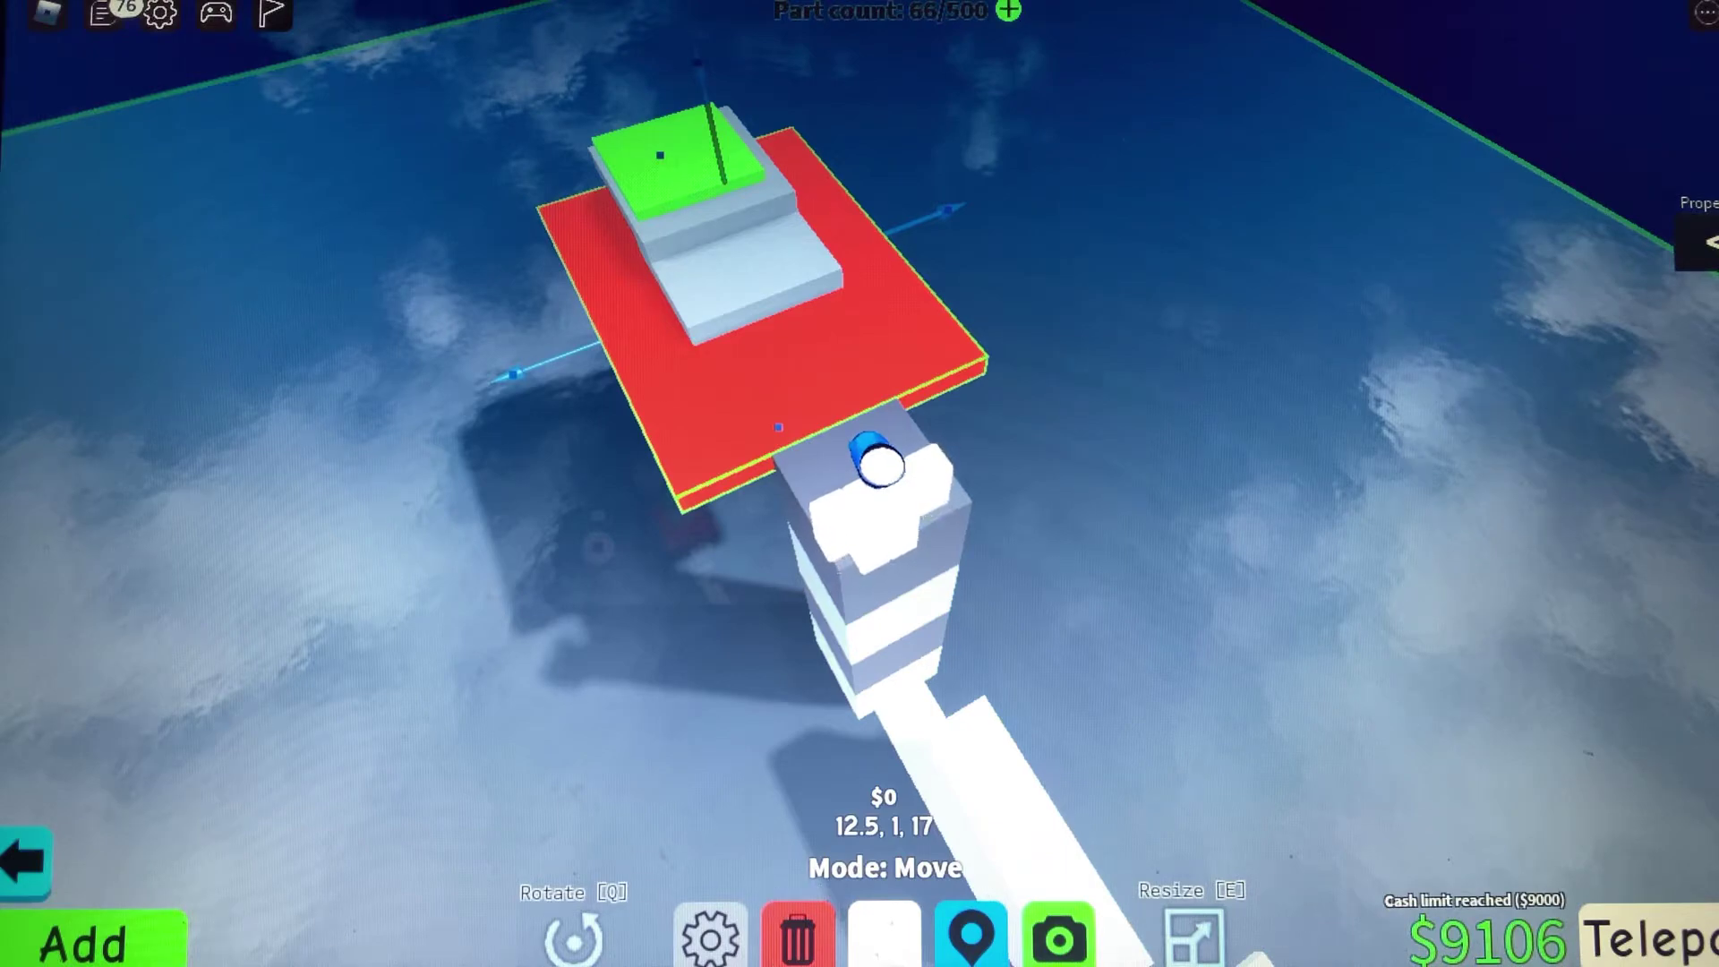
left_click(1708, 251)
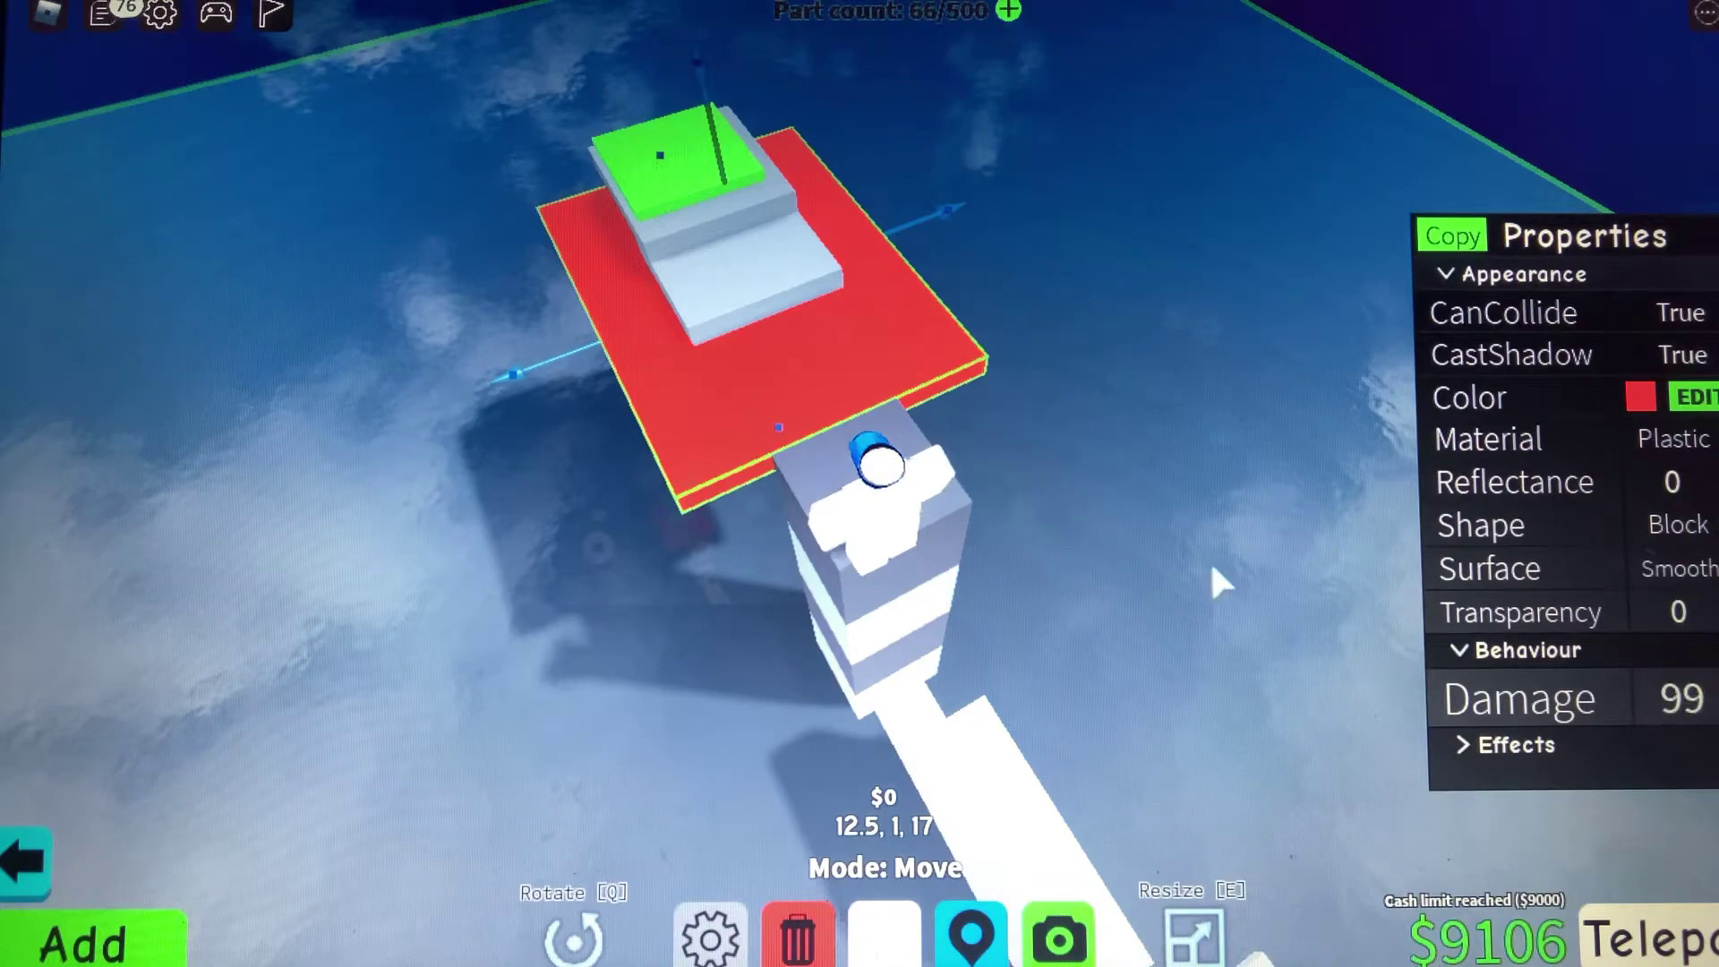
left_click(1172, 505)
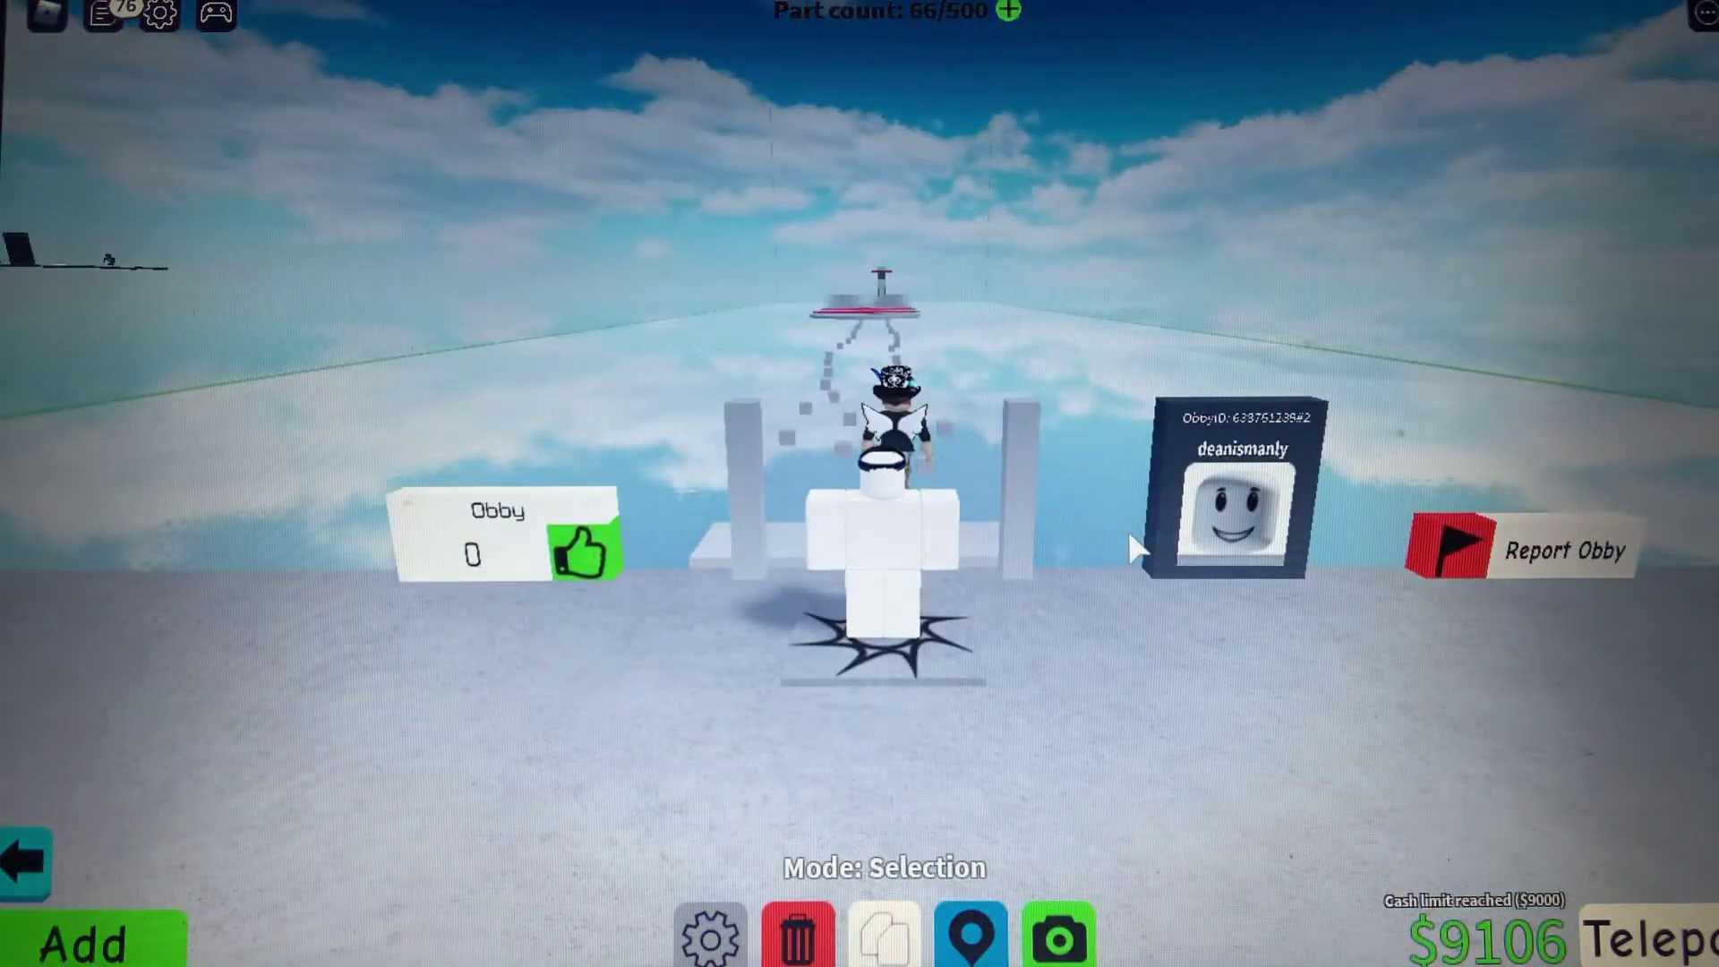
Walk the avatar off the spawn platform and along the floating block trail
left_click_drag(1134, 548, 1102, 557)
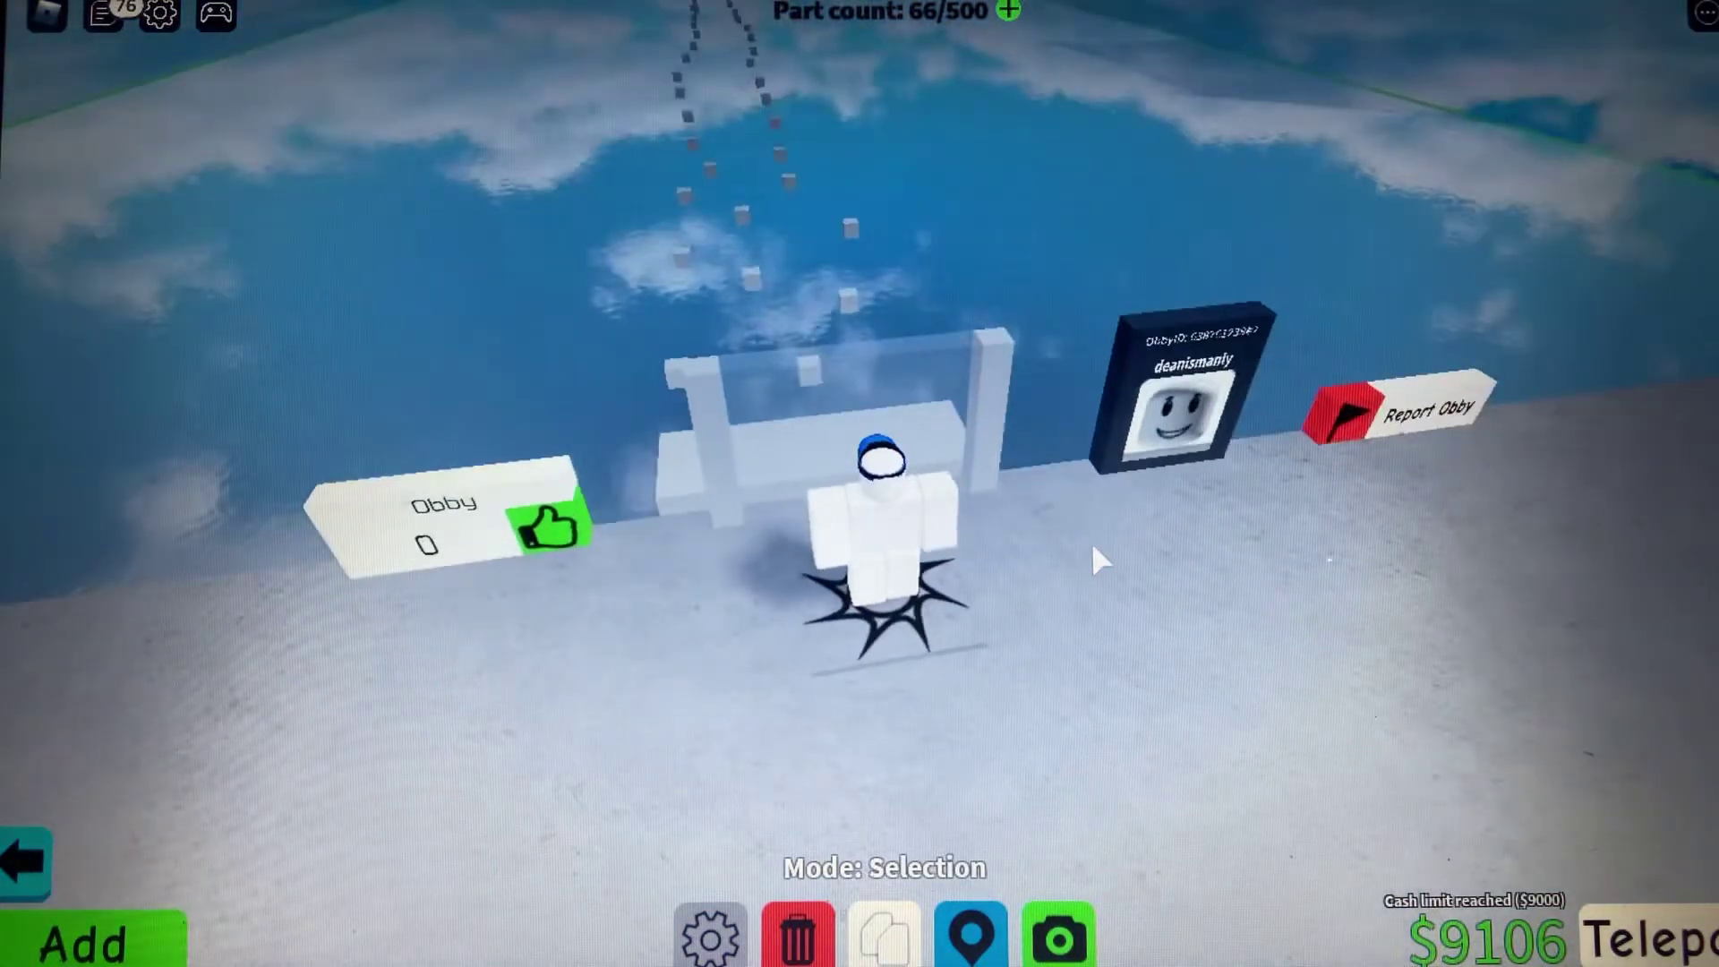
key("a")
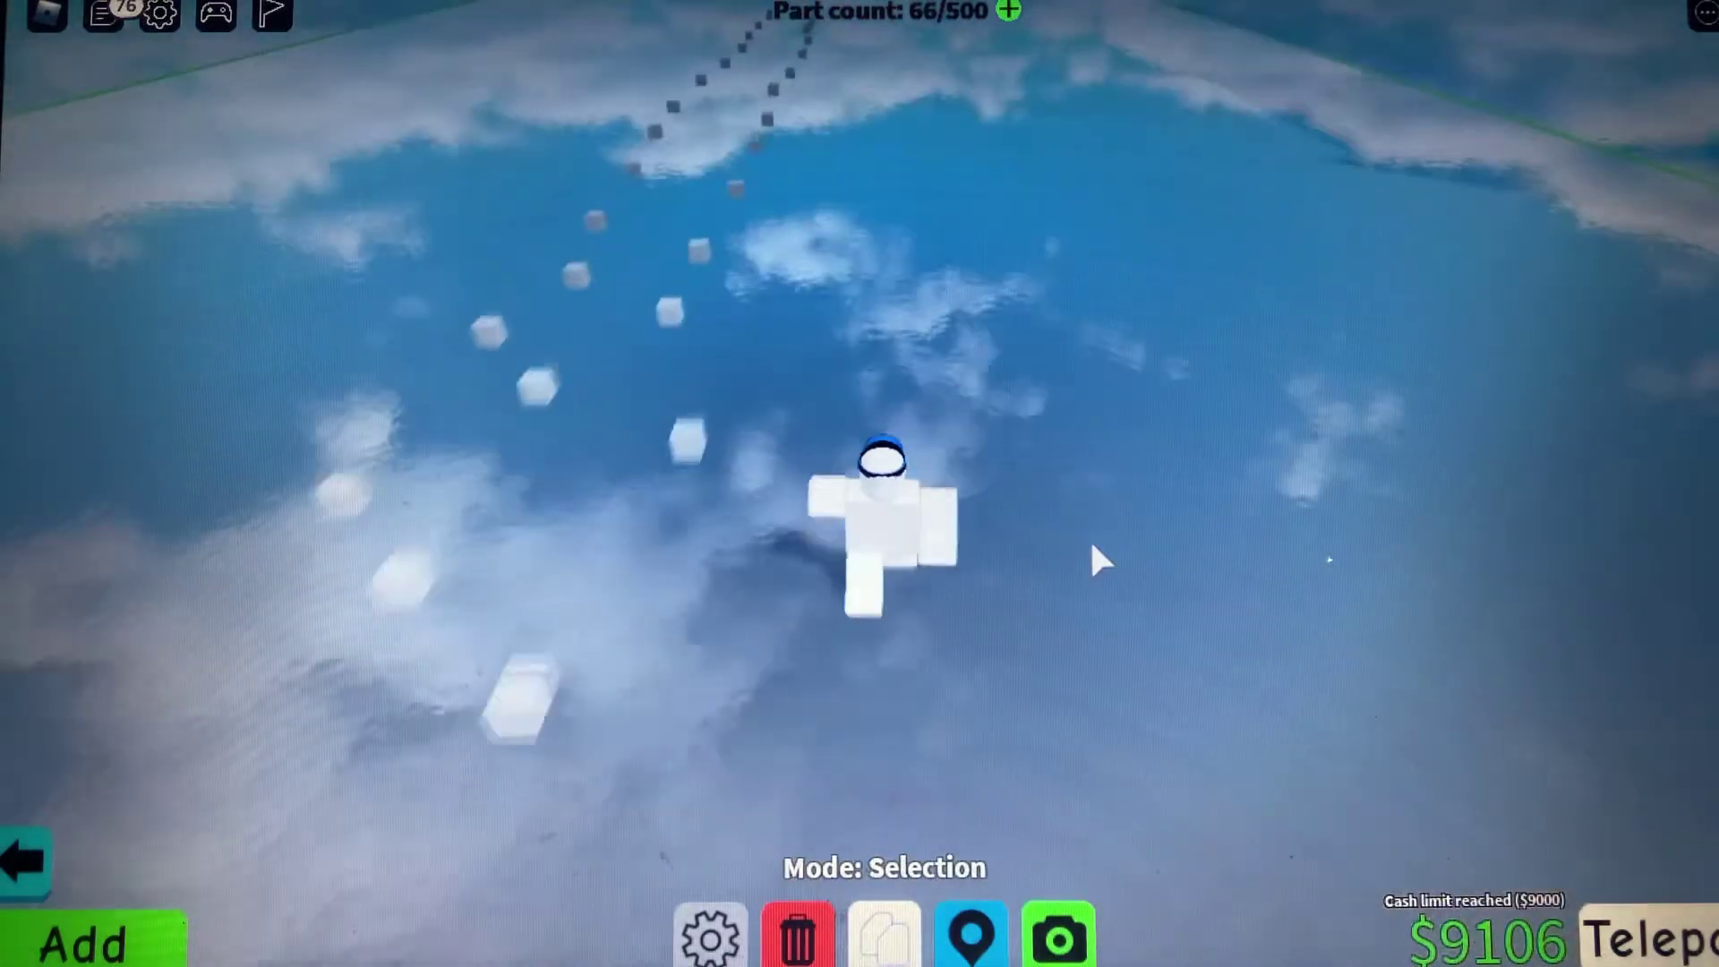
key("Left")
key("w")
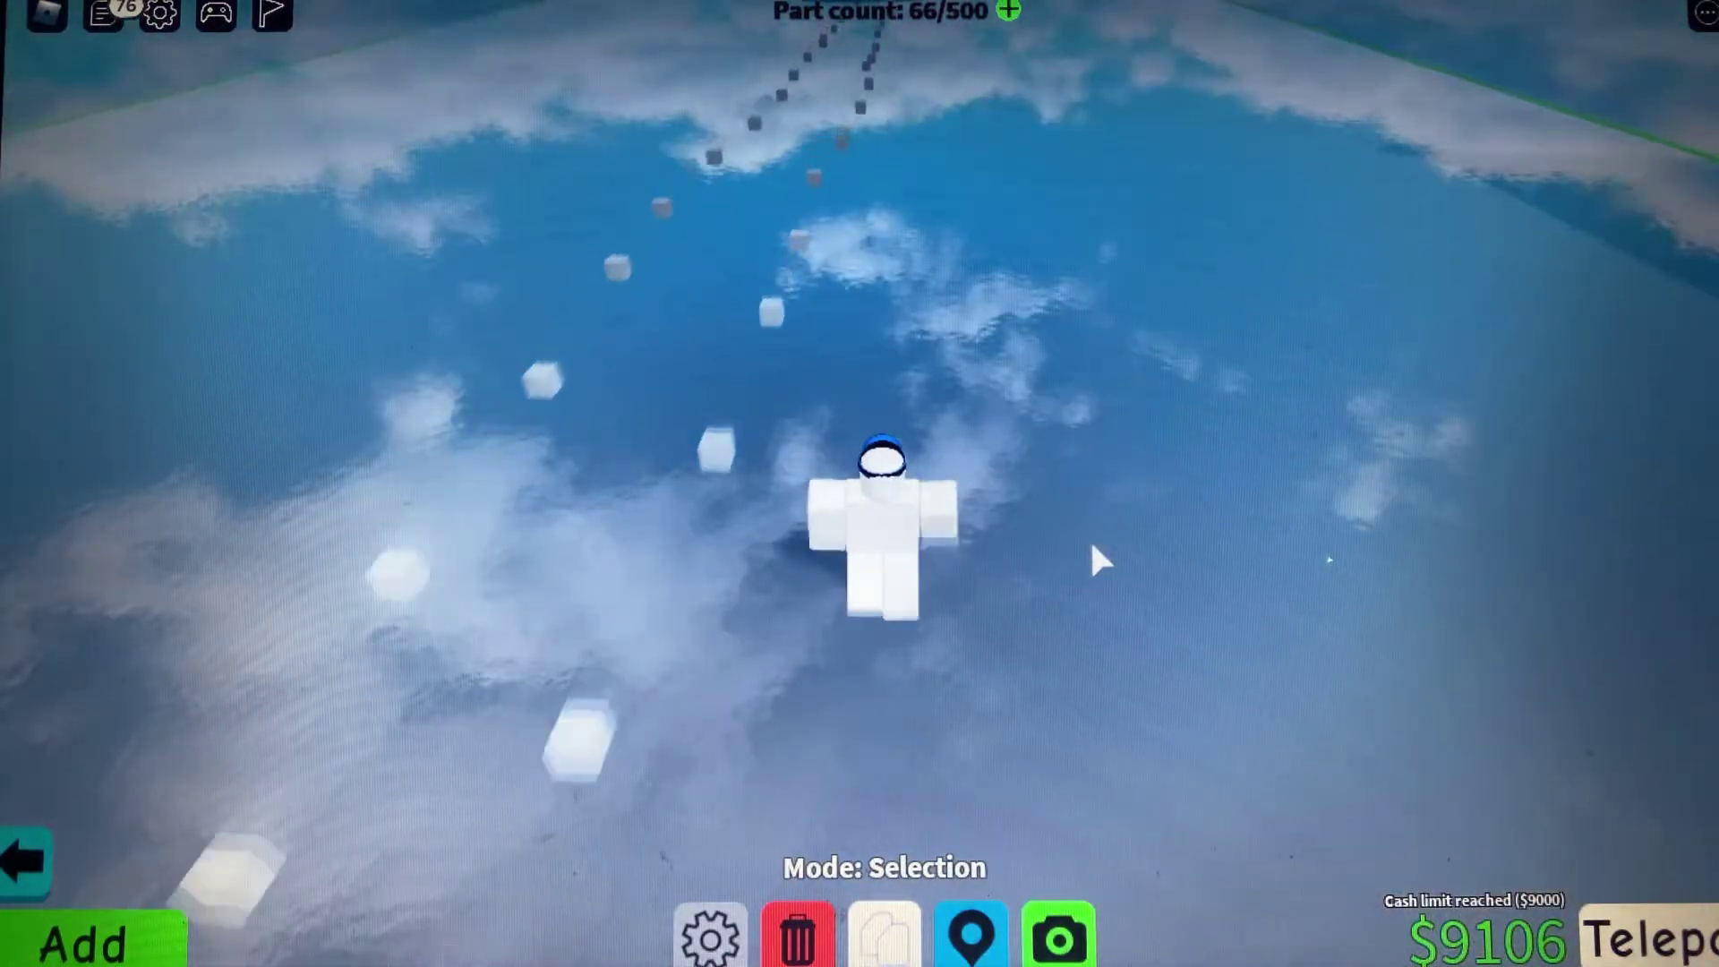
key("w")
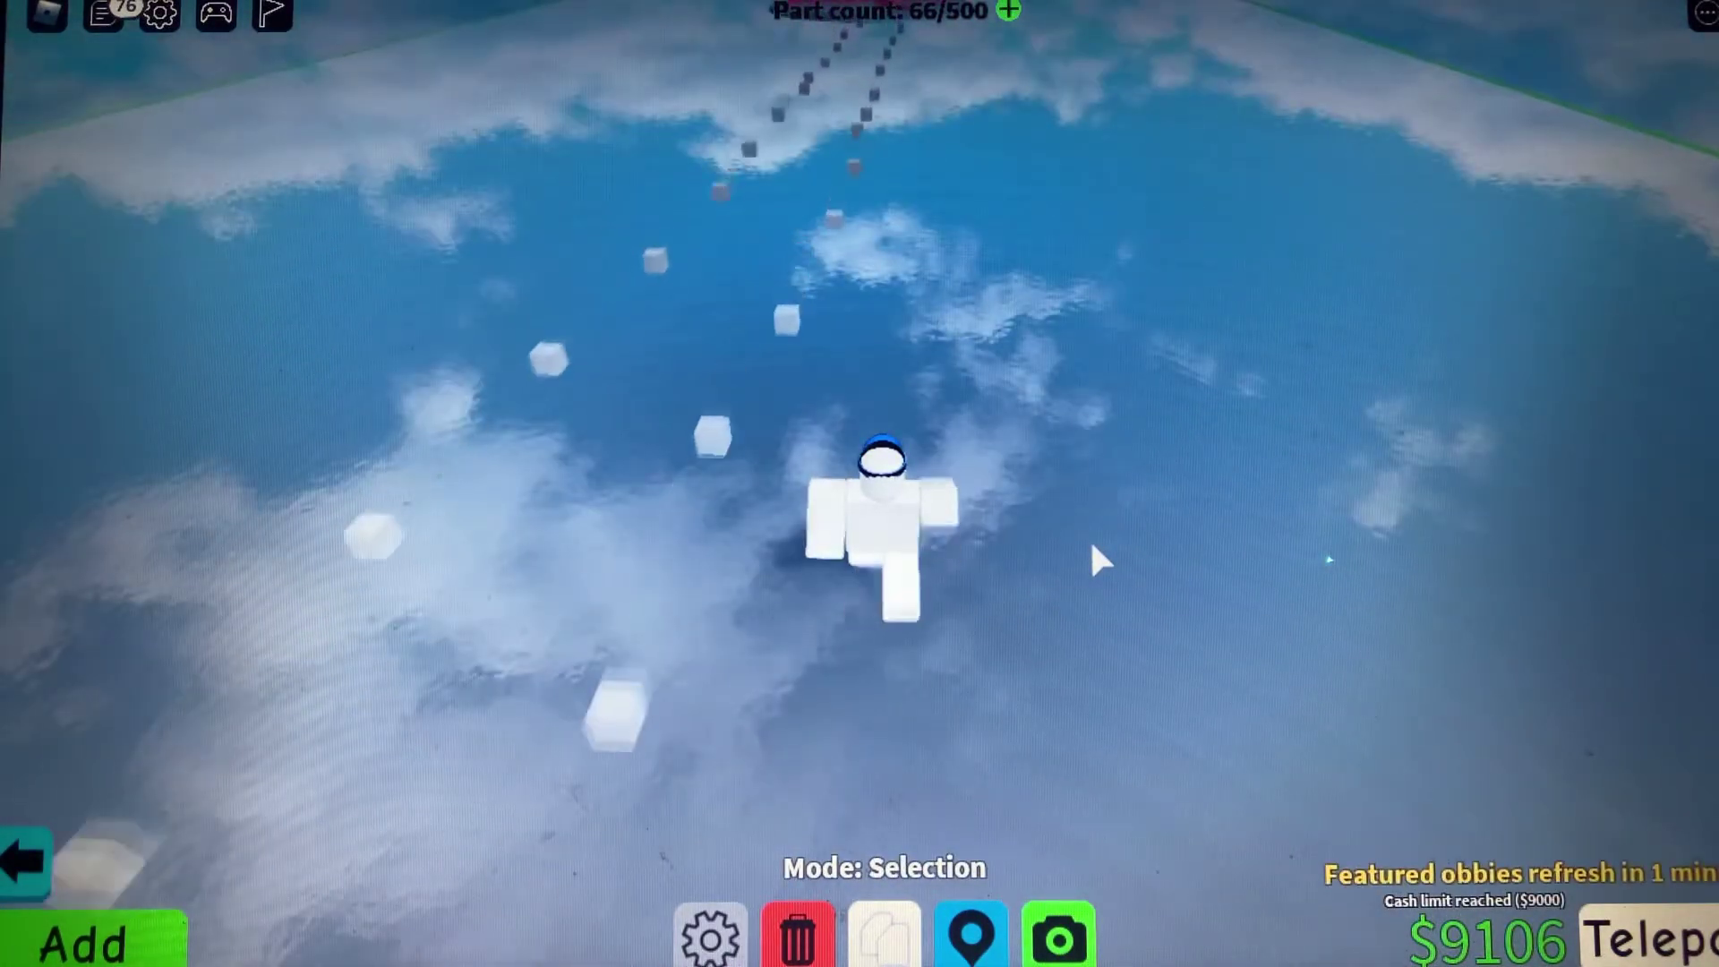
key("w")
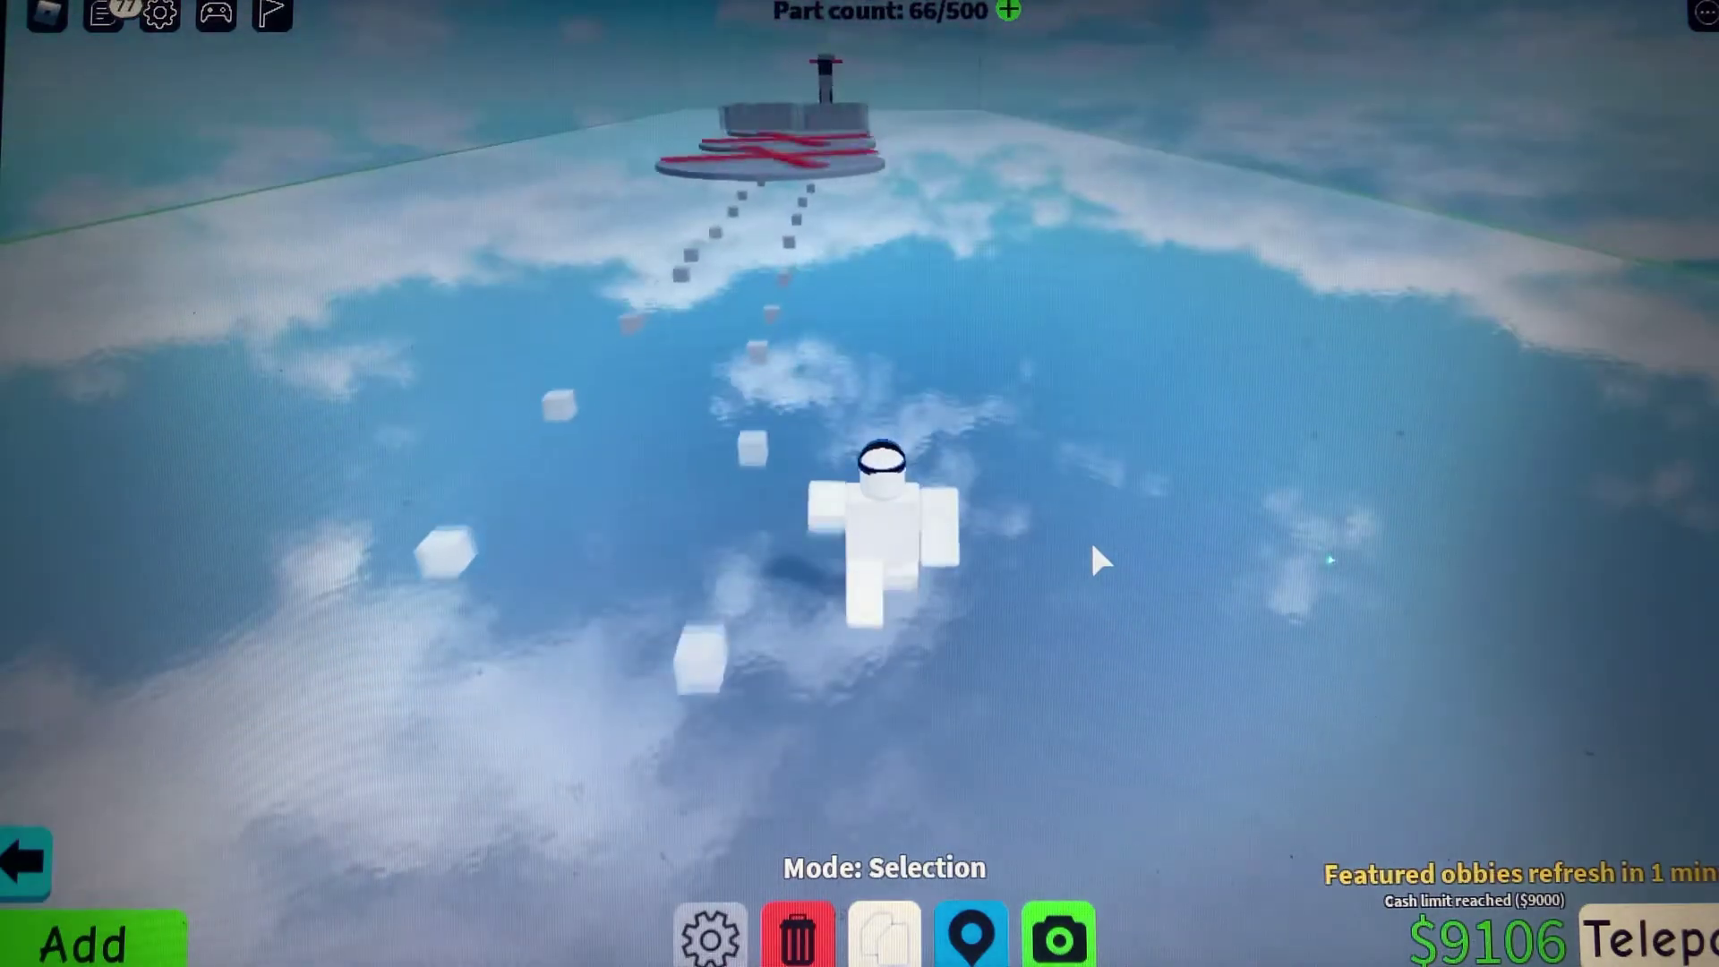
Walk onto the red-striped platform and switch to teleporting the avatar
key("Page_Up")
key("Page_Up")
key("Page_Up")
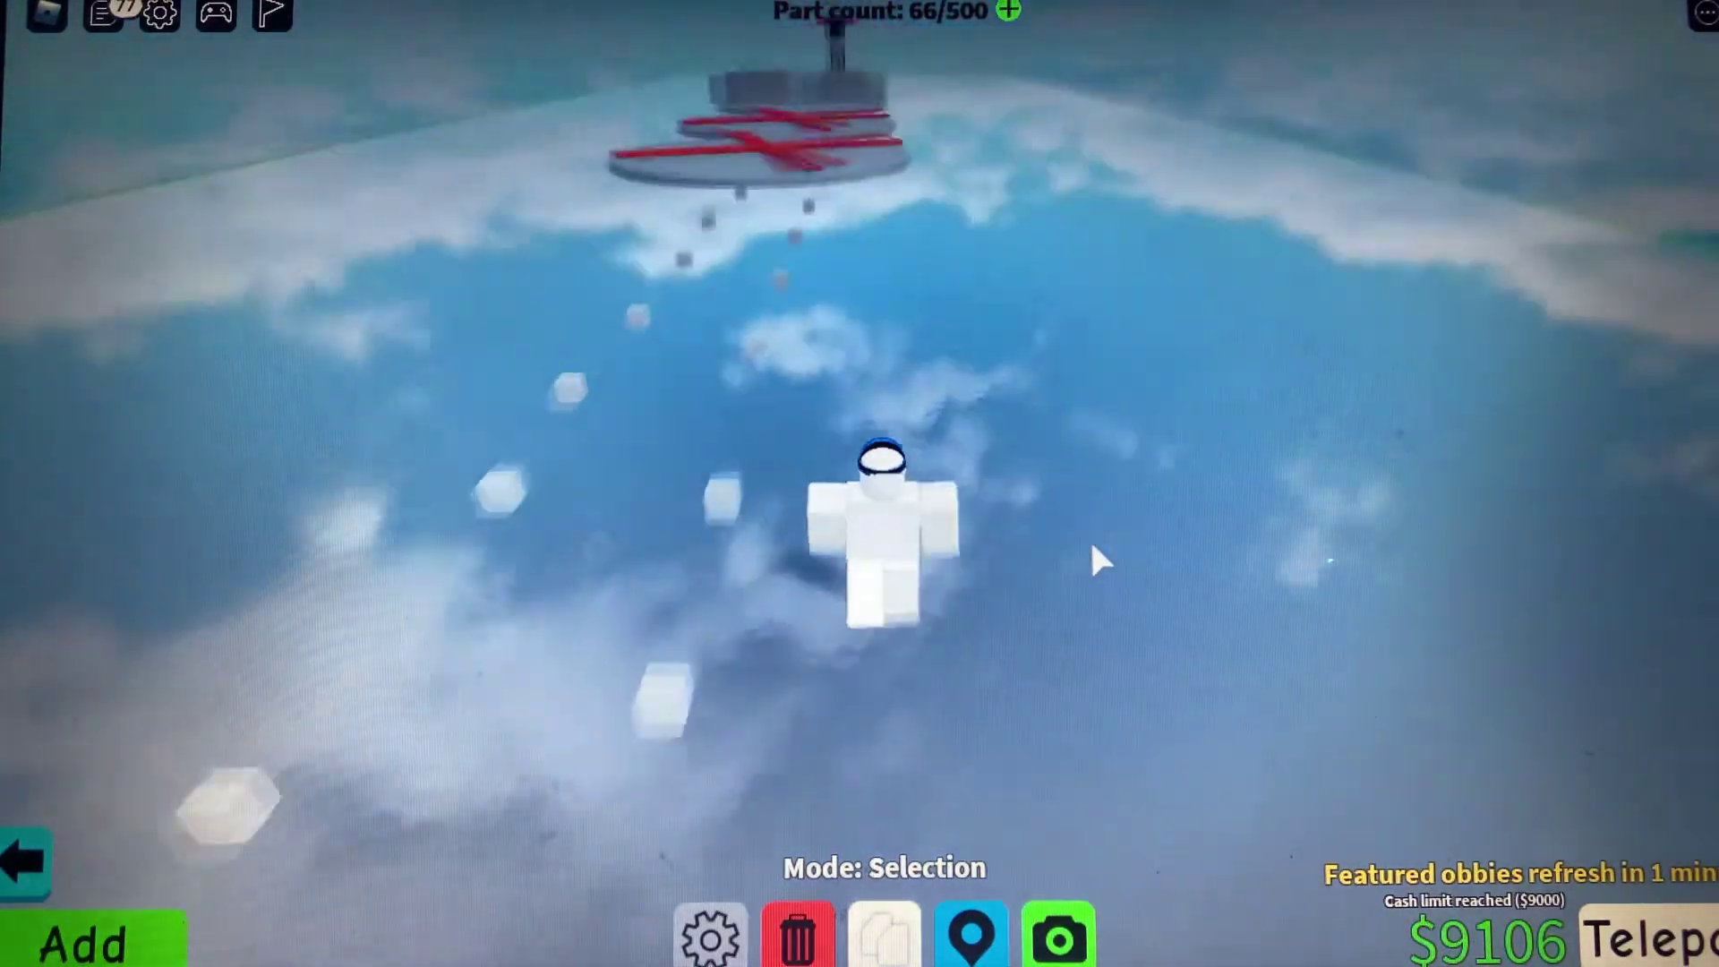
key("Page_Down")
key("Page_Down")
key("Page_Down")
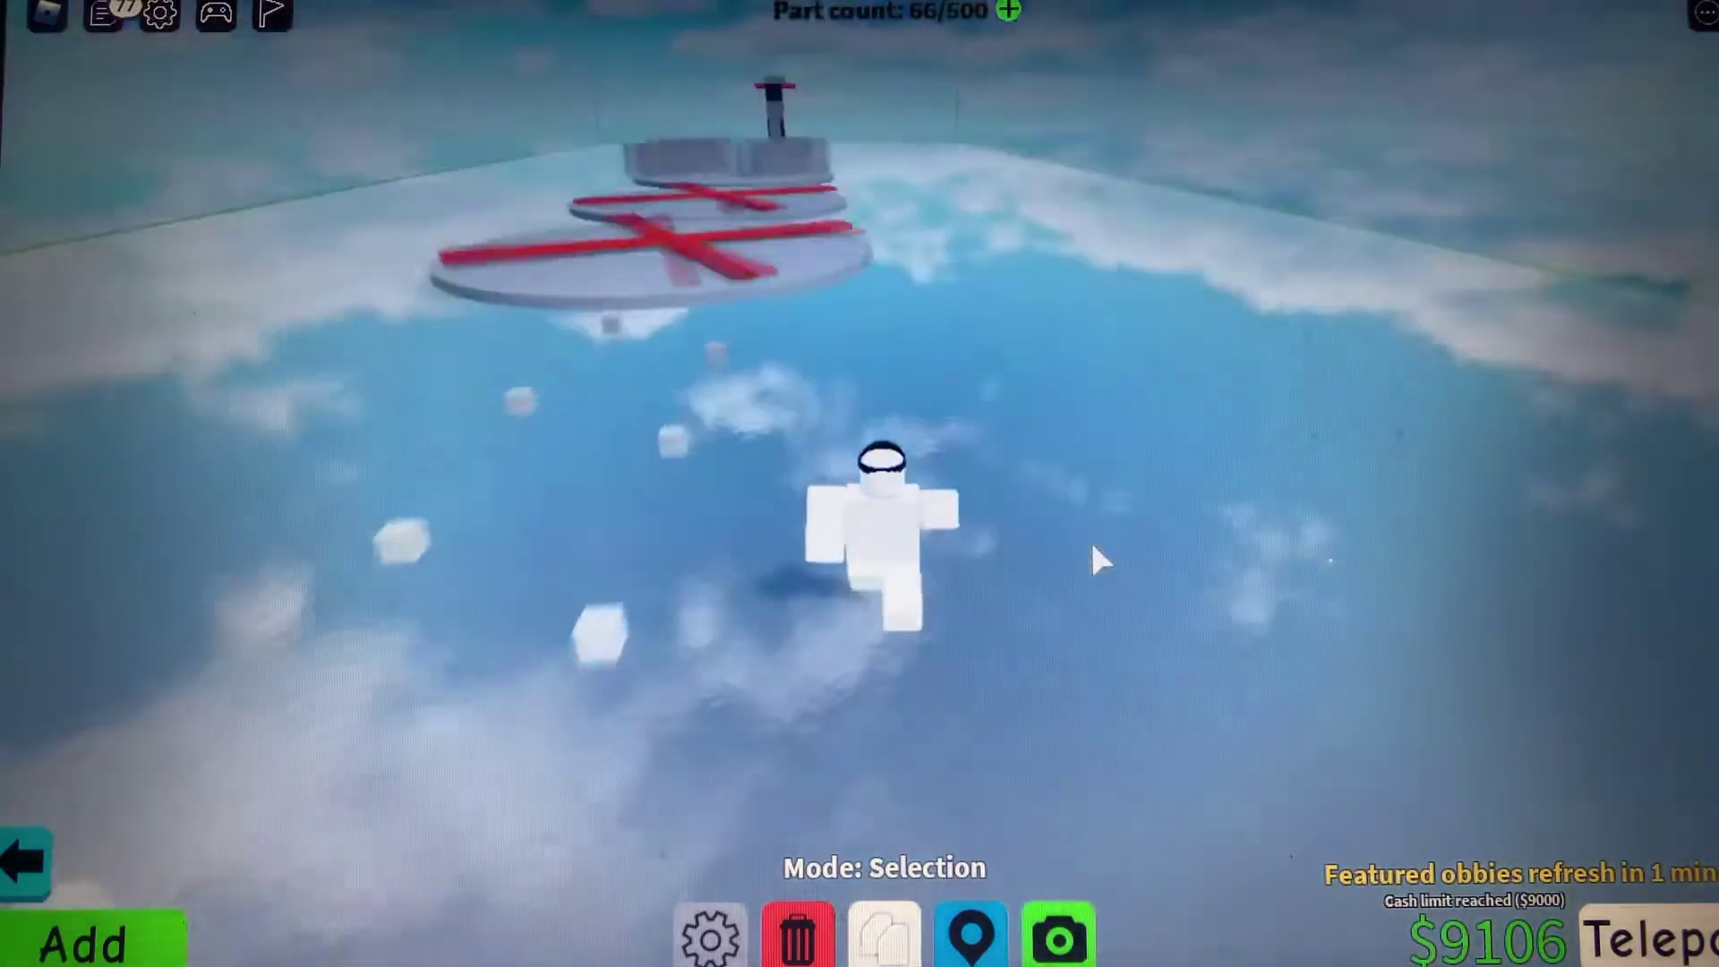
key("w")
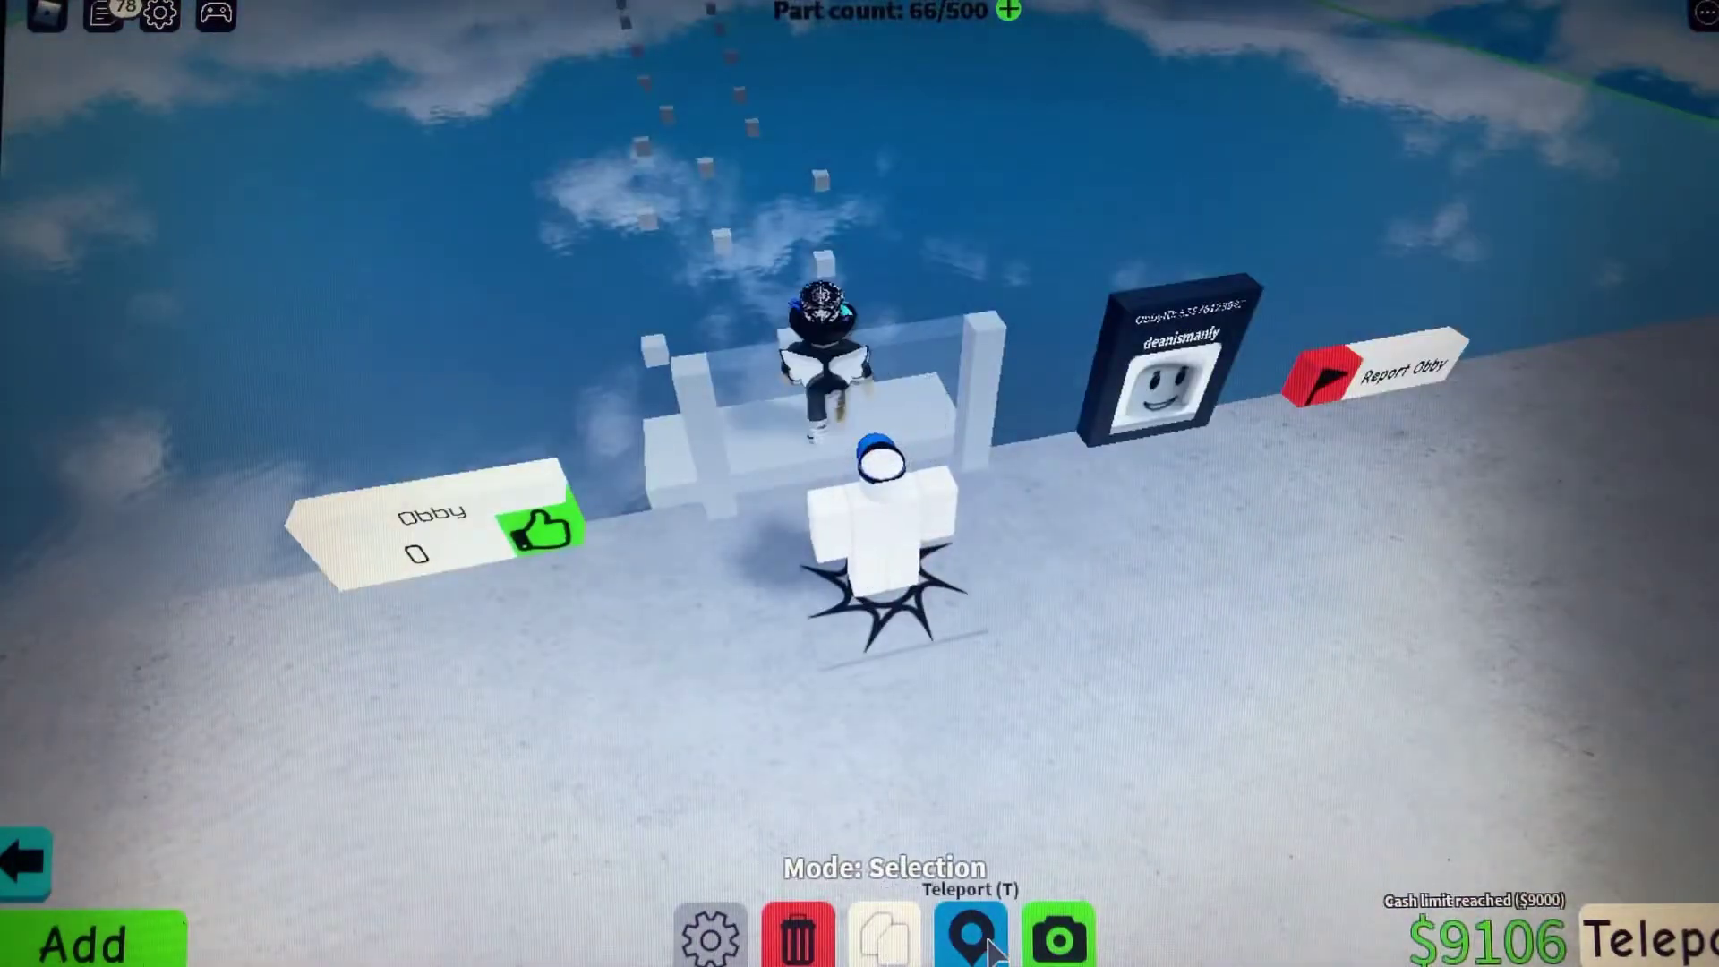
left_click(991, 947)
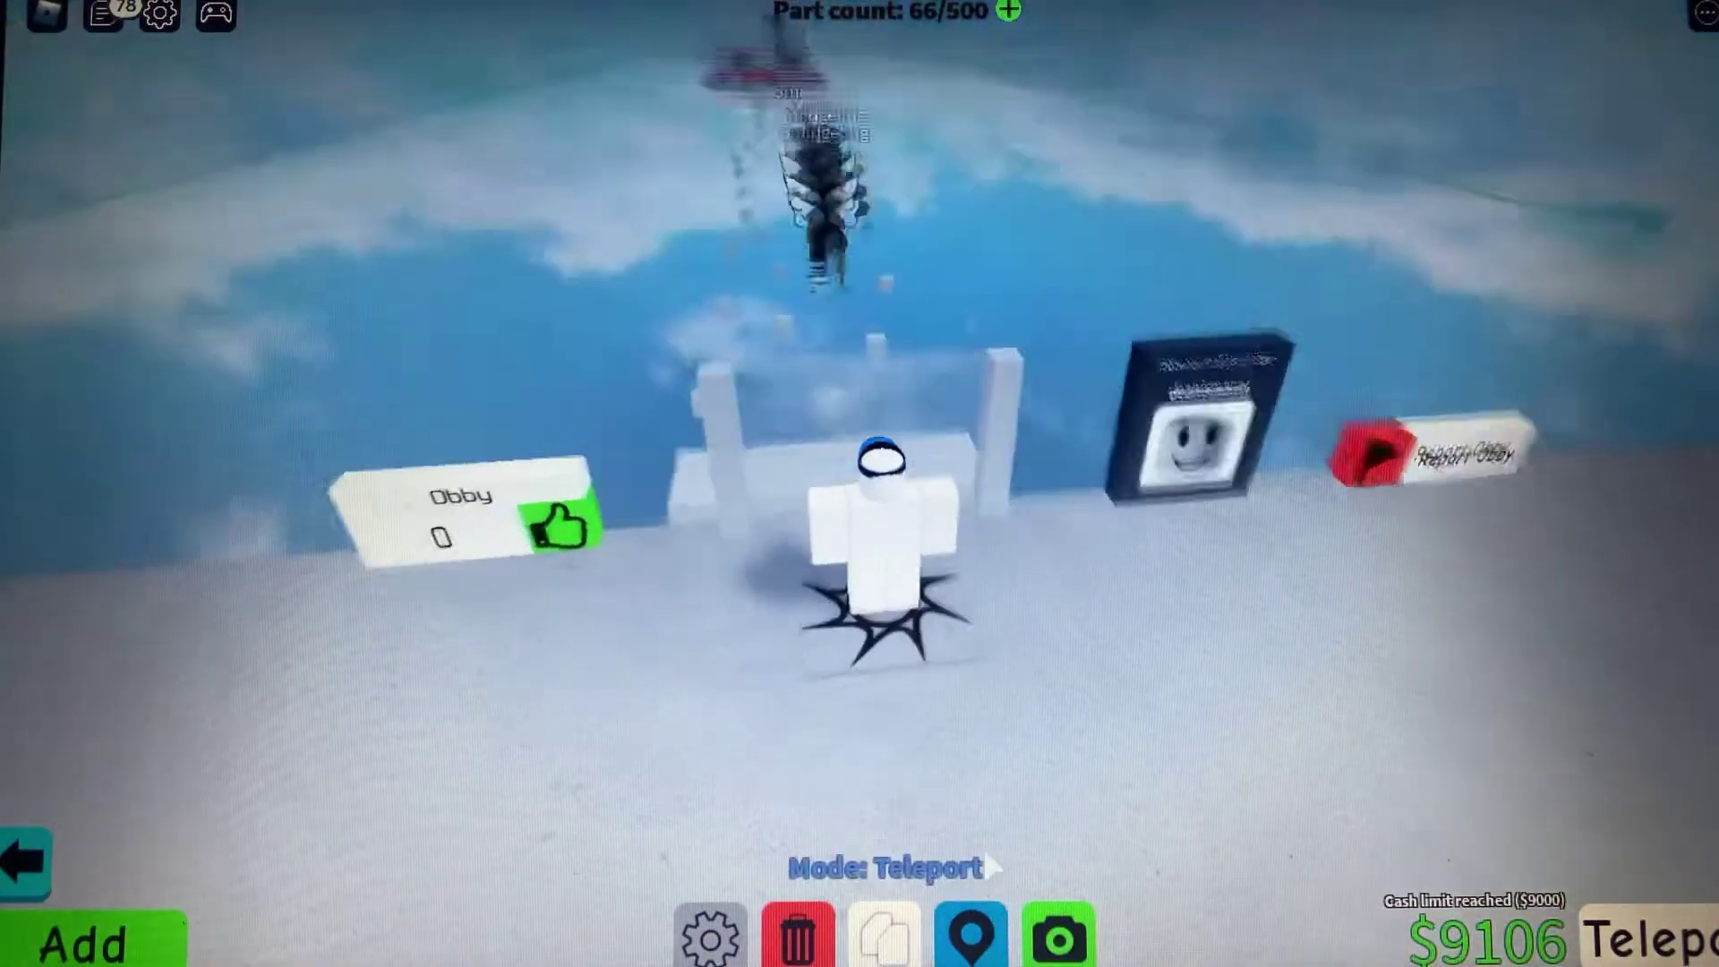
Teleport the avatar near the red-cross platforms
left_click(939, 221)
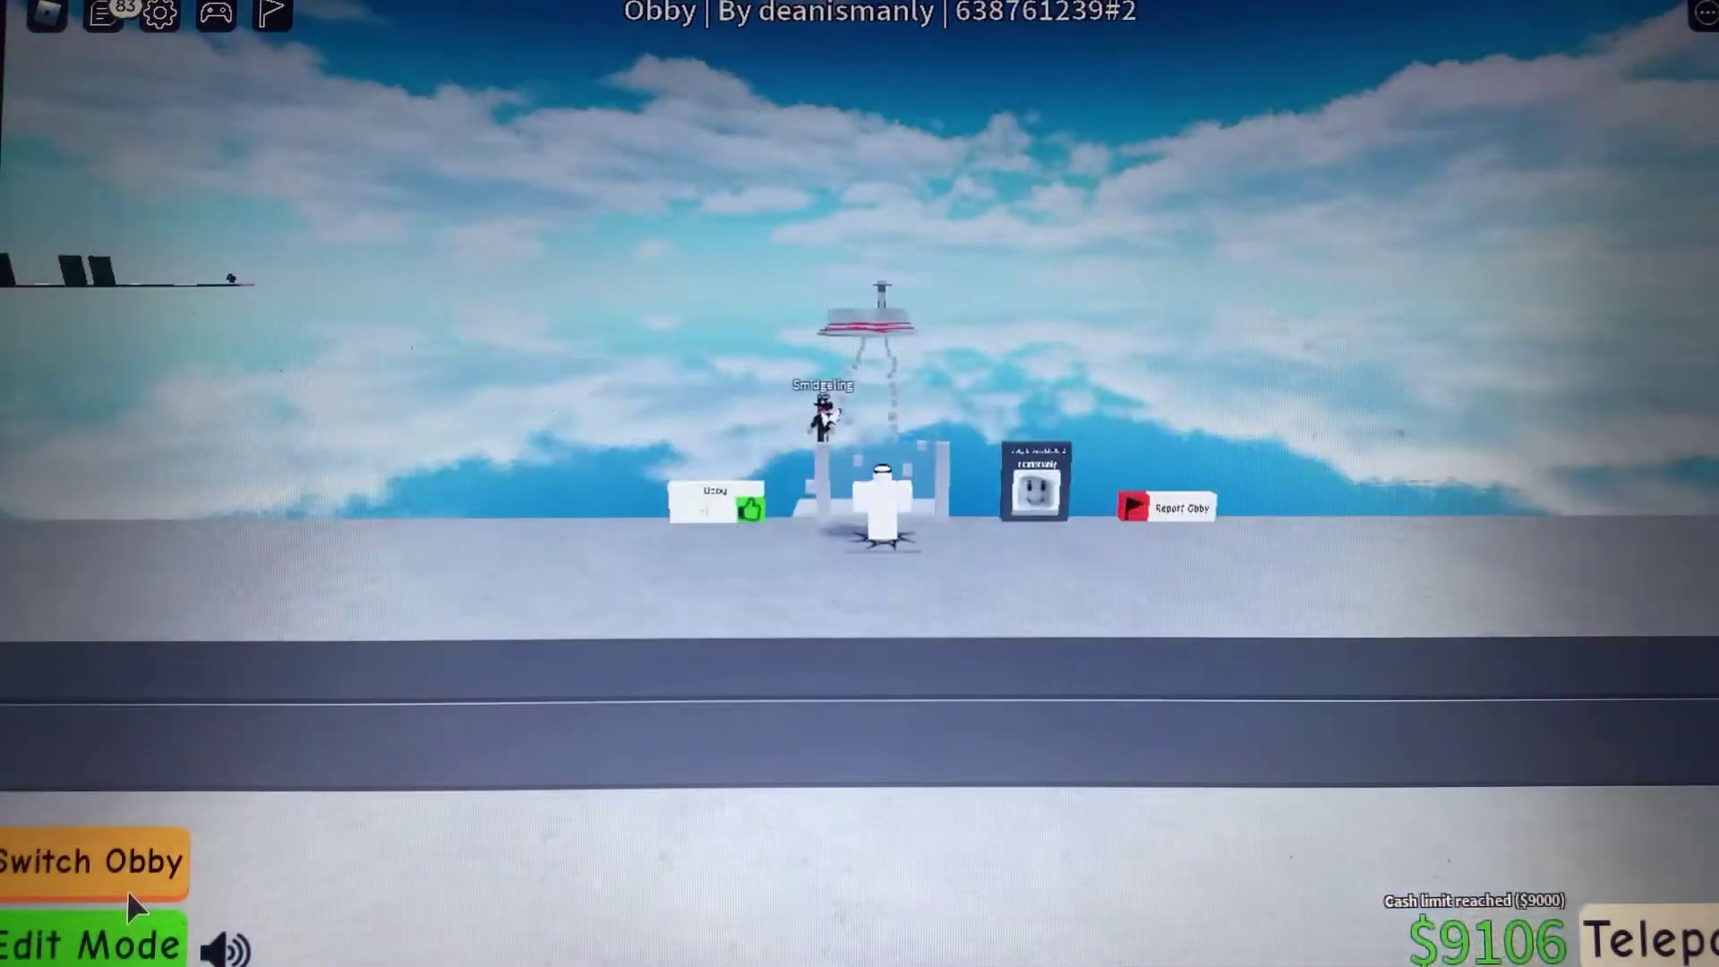
Bring up the saved obbies list and start renaming the second obby, erasing its old name
left_click(127, 890)
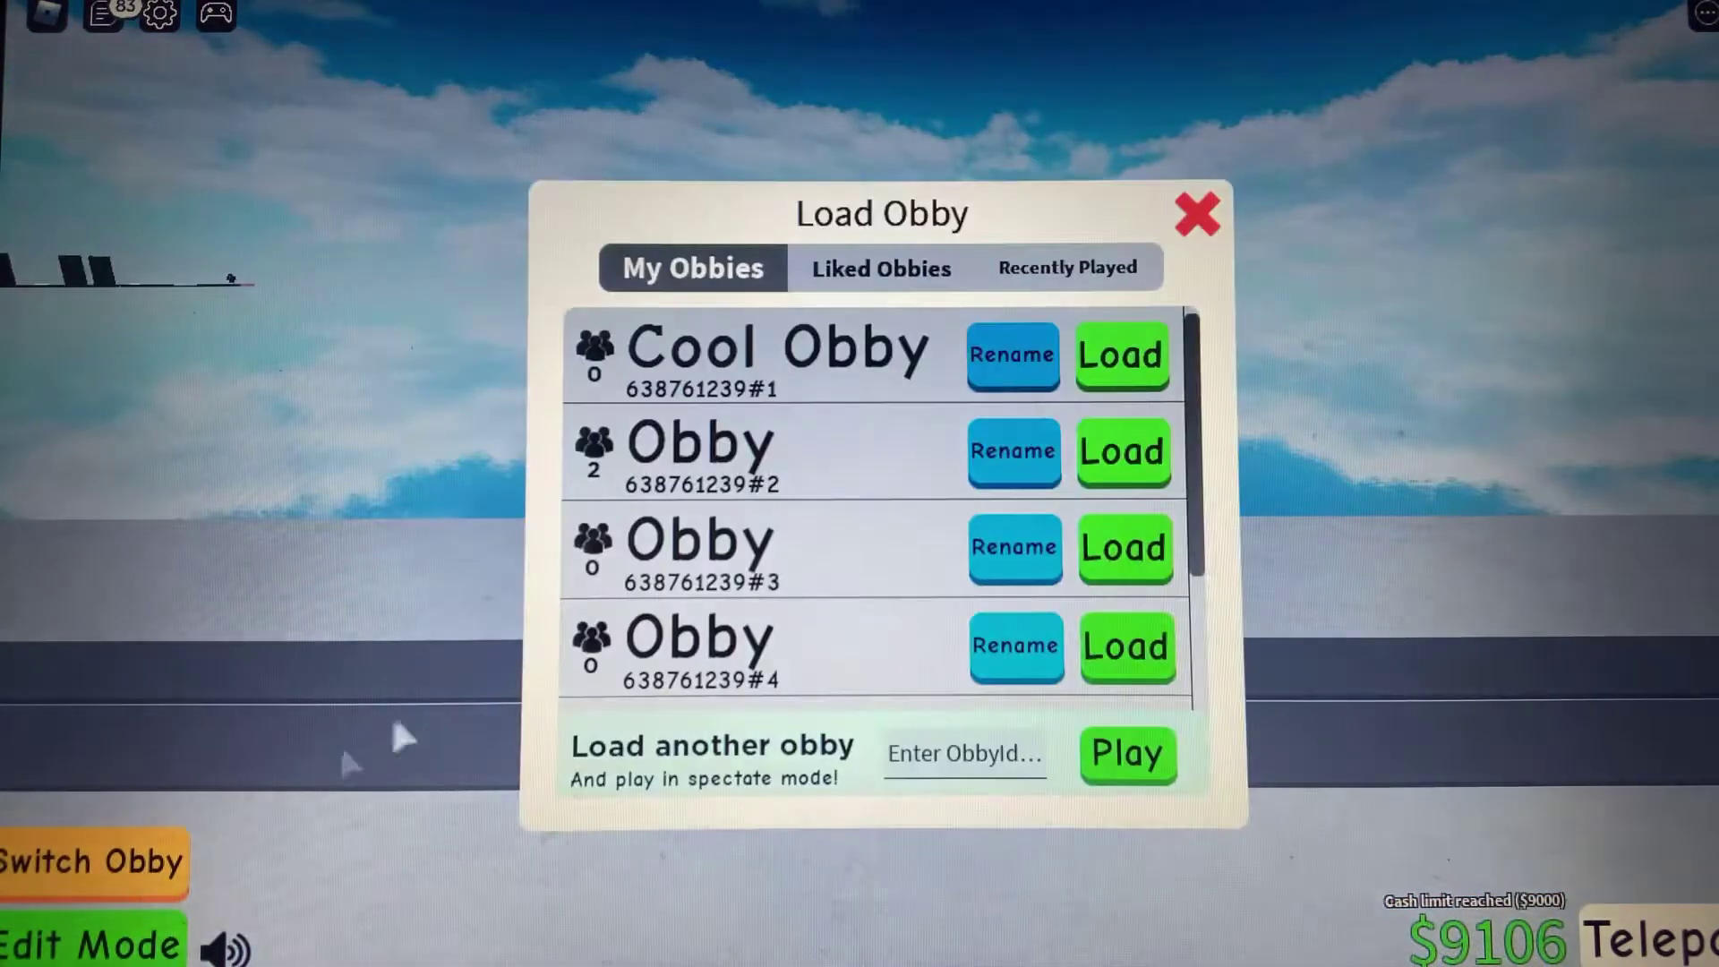
left_click(1017, 464)
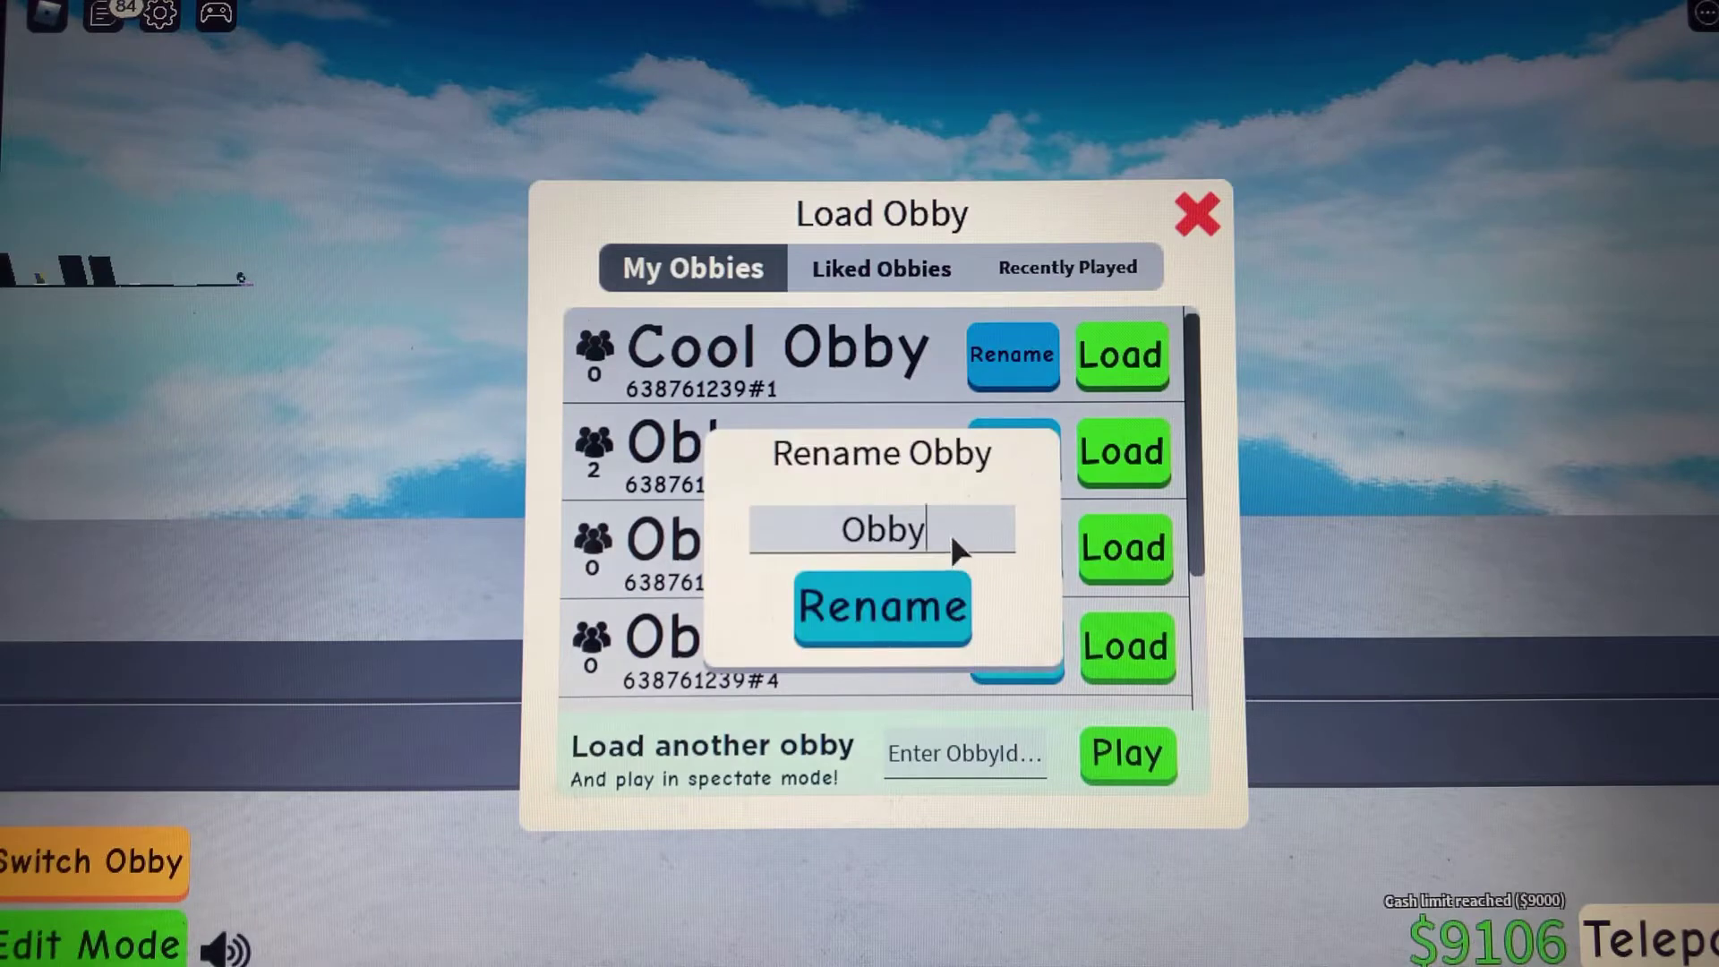
key("BackSpace")
key("BackSpace")
key("BackSpace")
key("BackSpace")
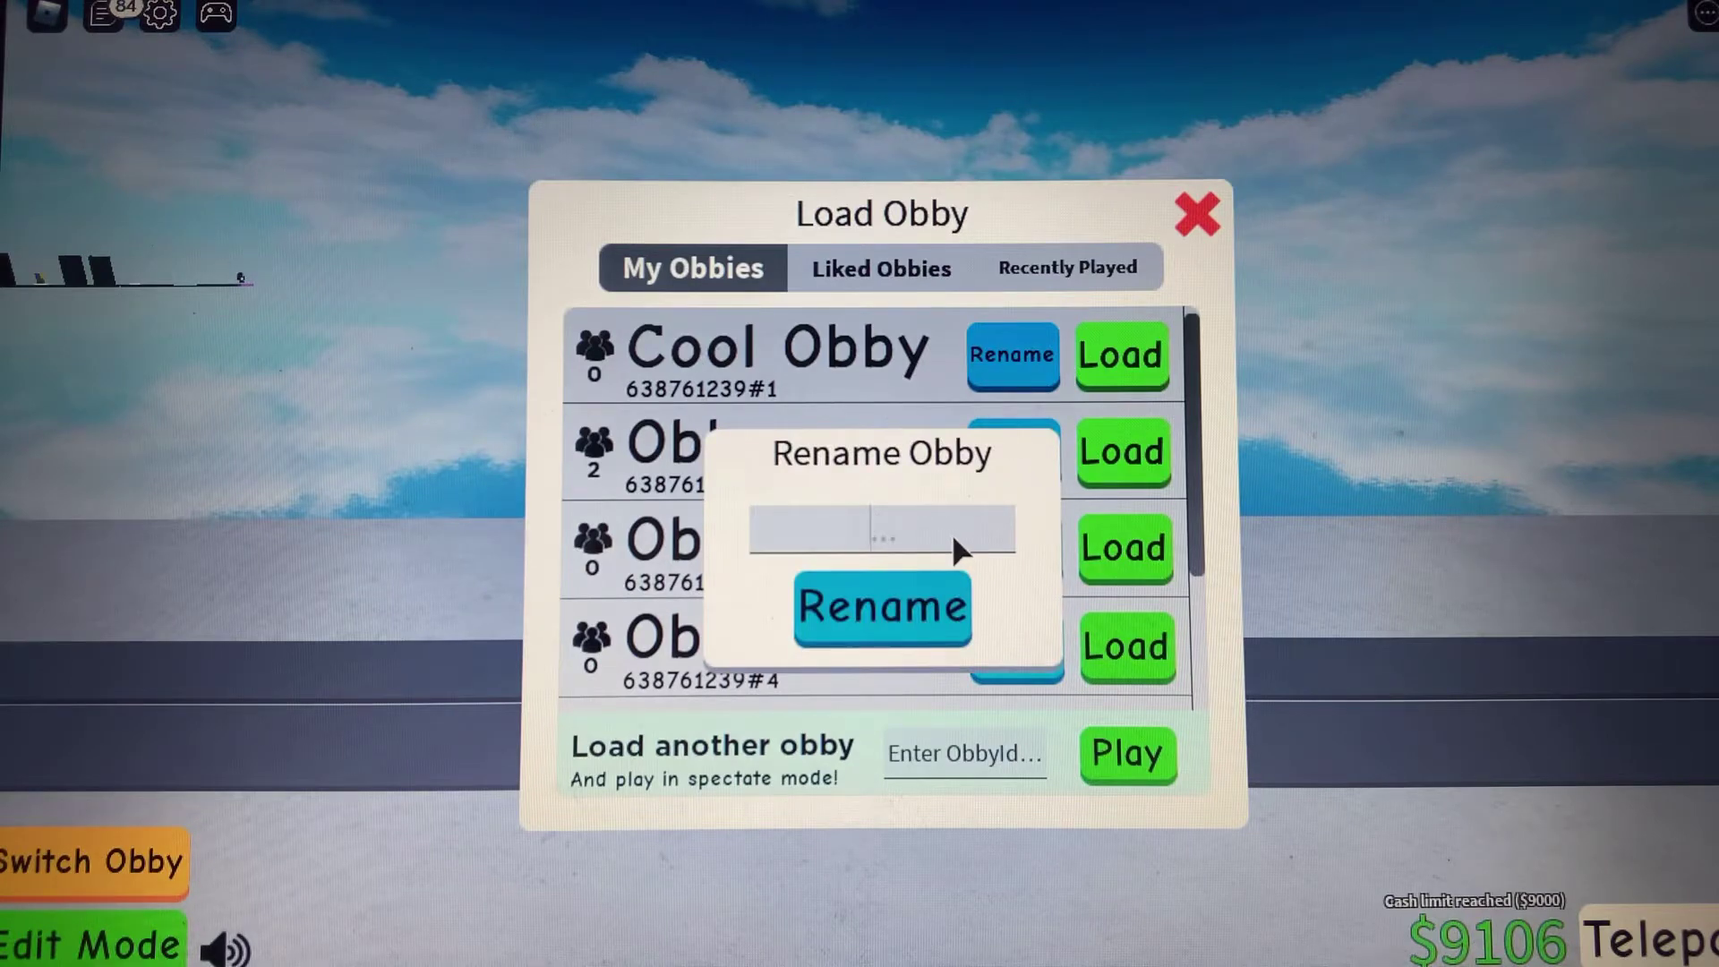
type("Im")
type("possa")
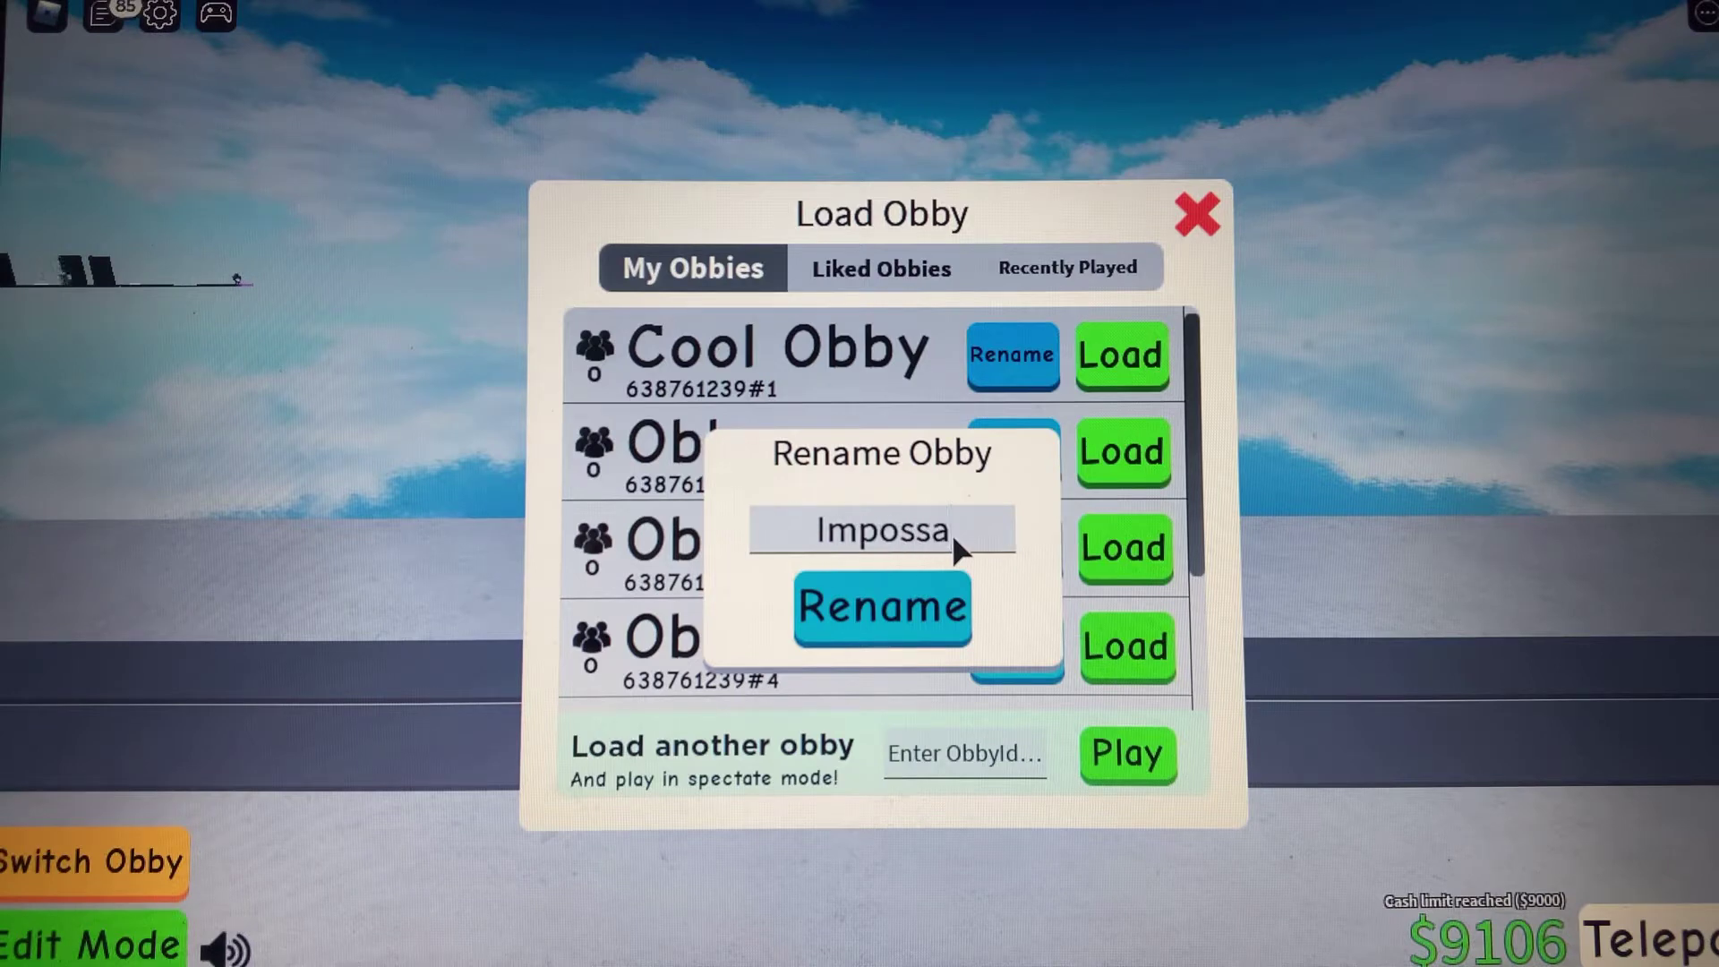
type("ble")
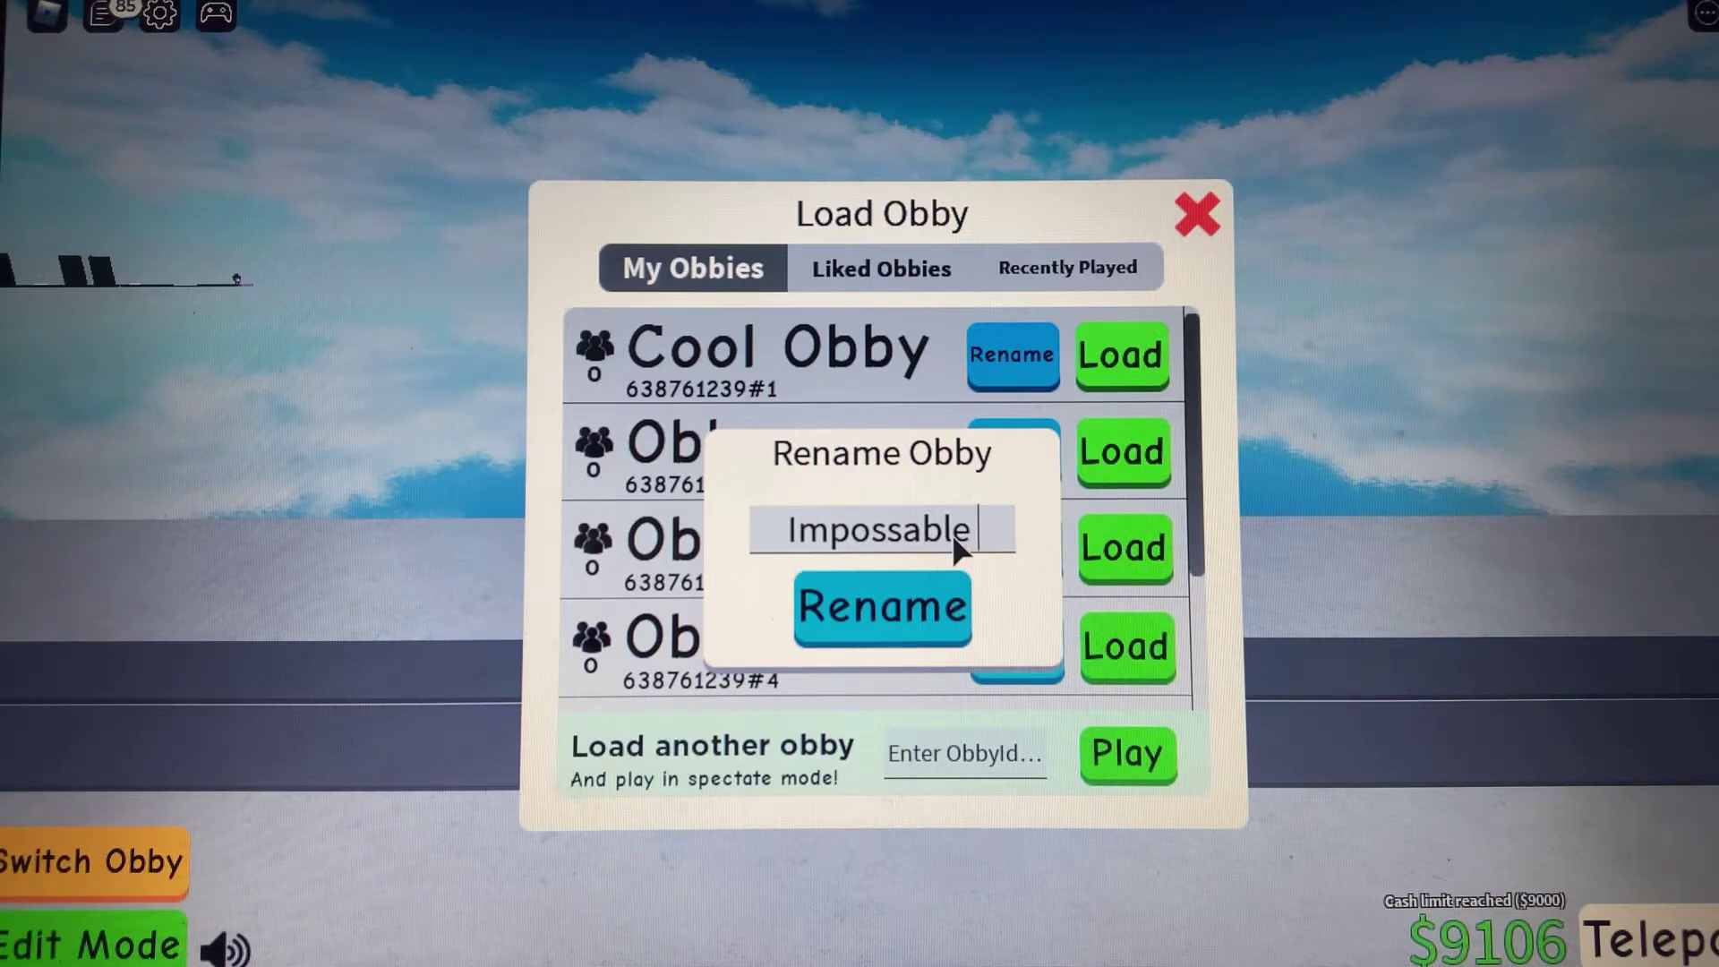
Clear the misspelled attempt so the name field is empty
key("BackSpace")
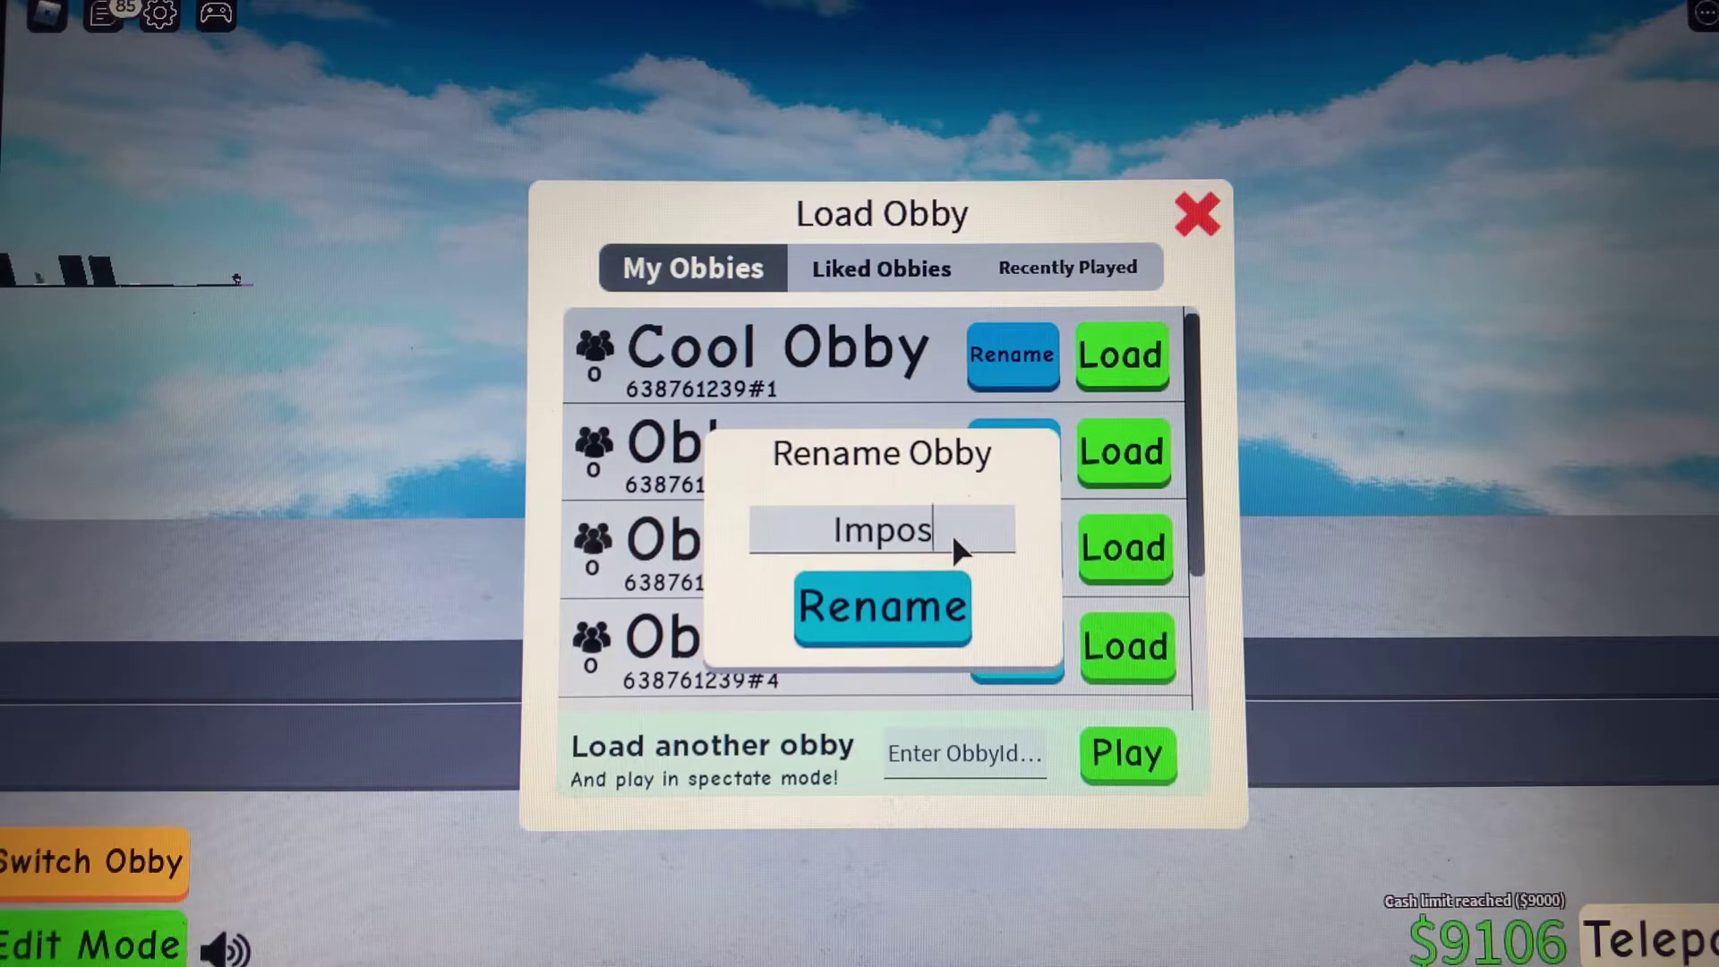
type("able")
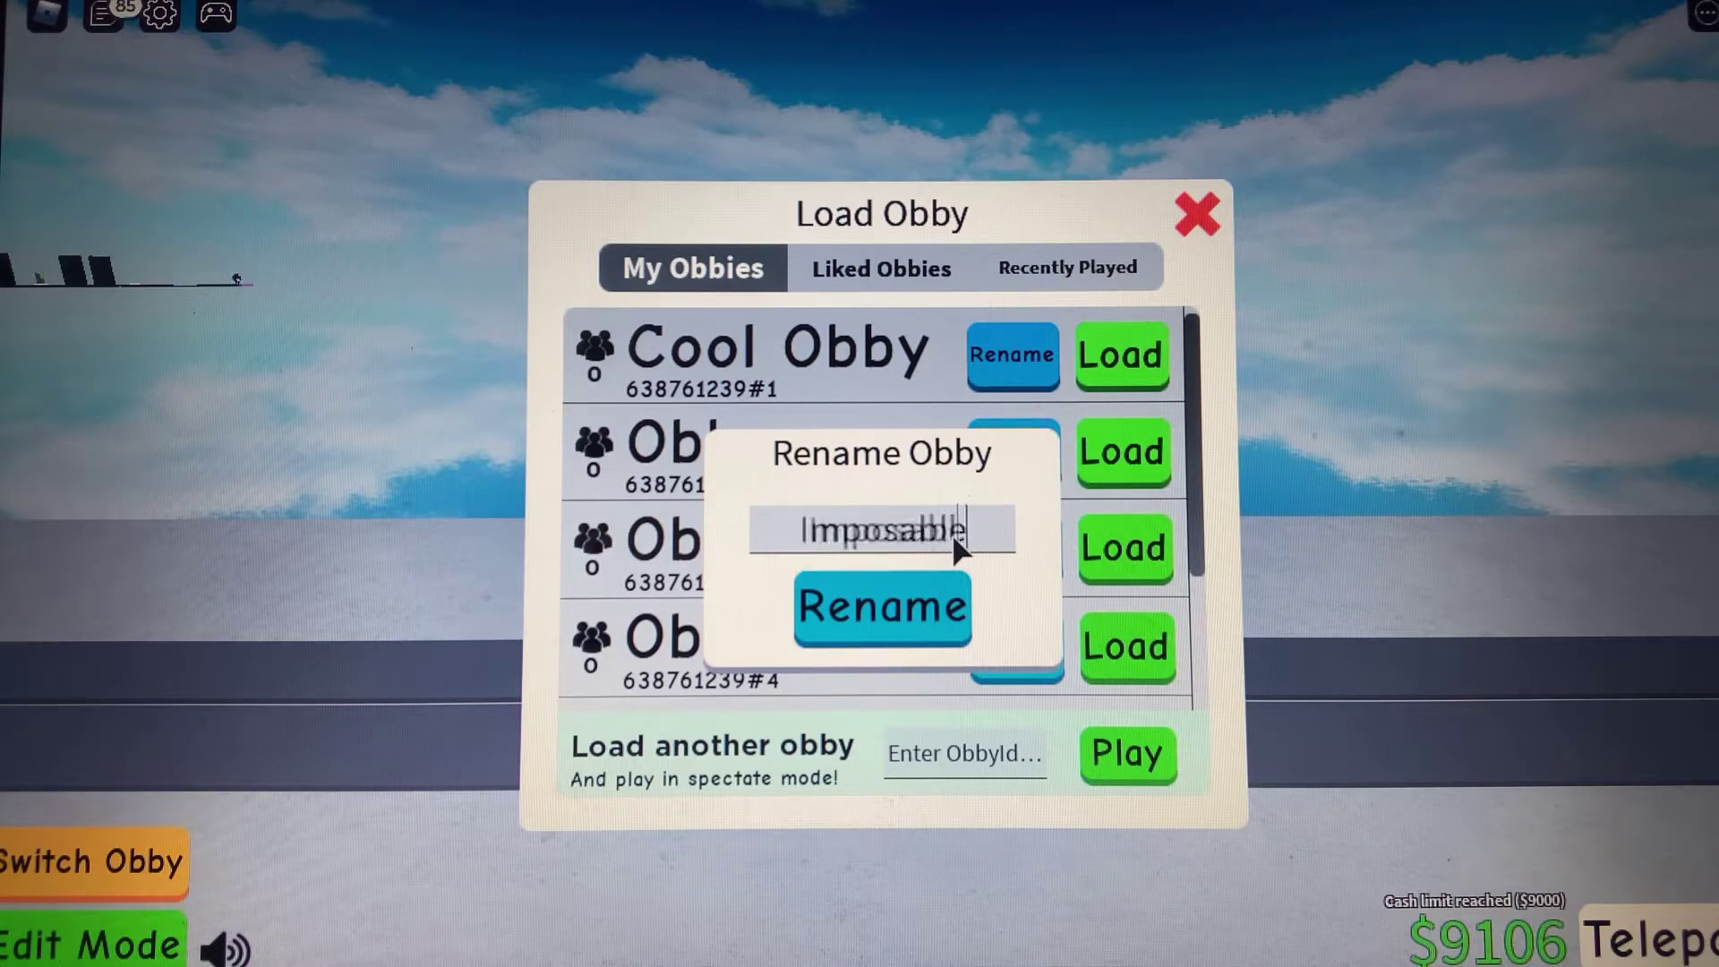
key("BackSpace")
key("BackSpace")
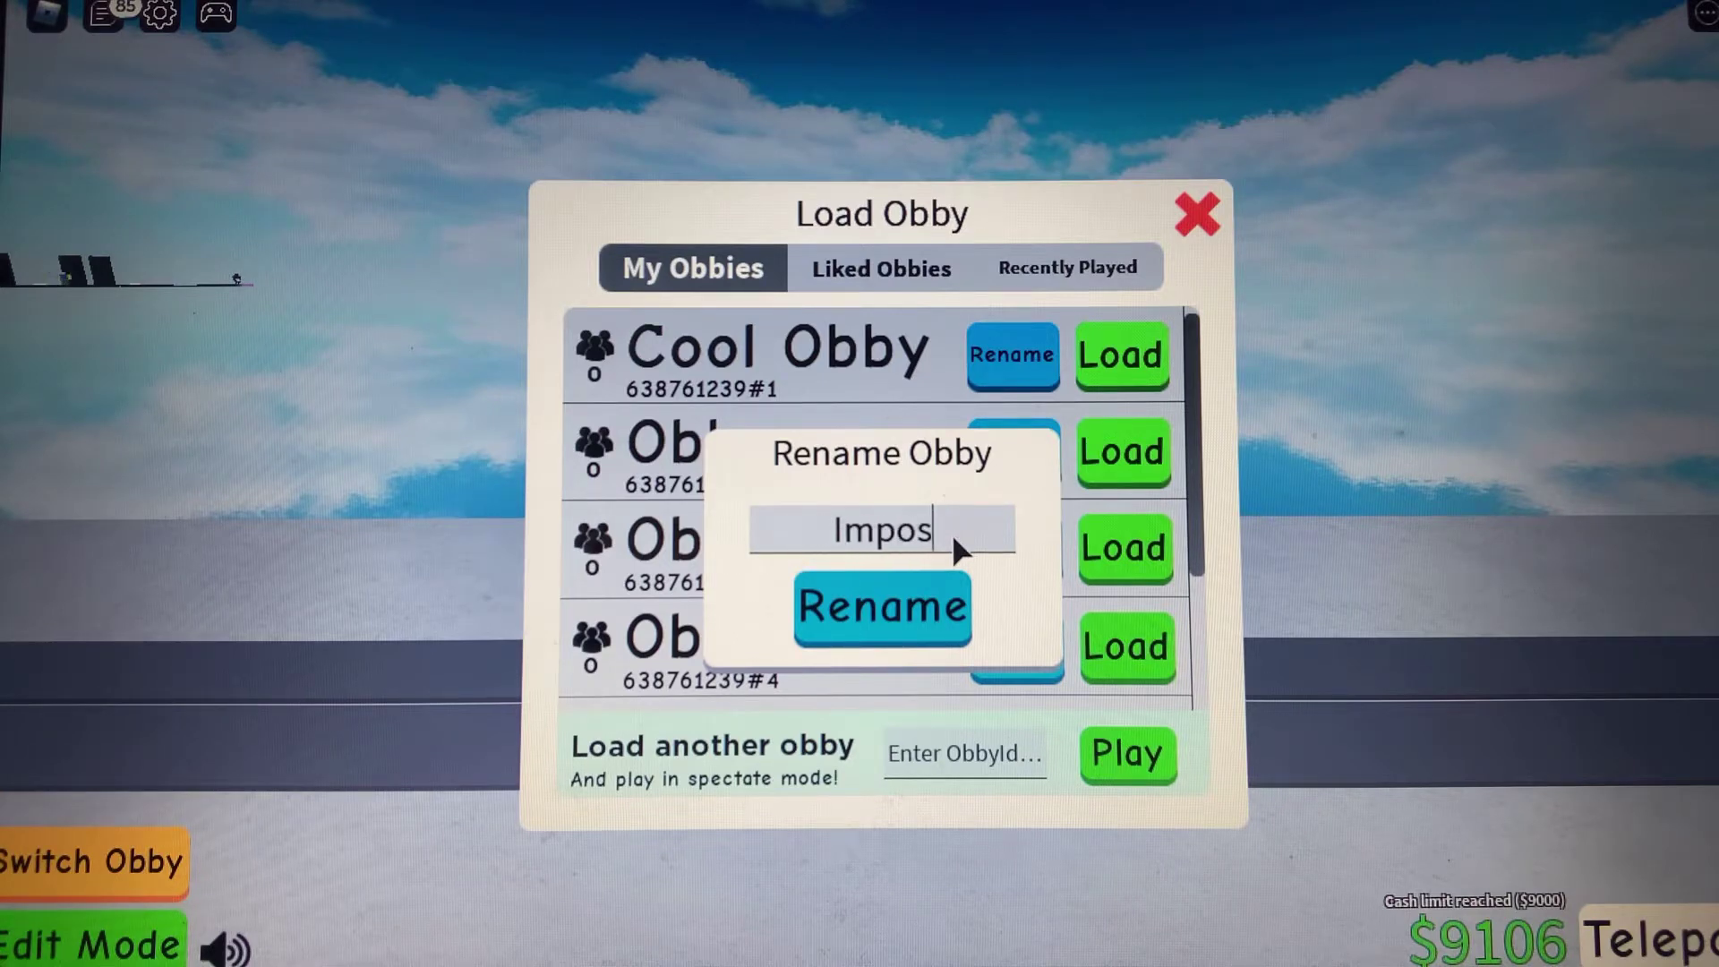
type("ob")
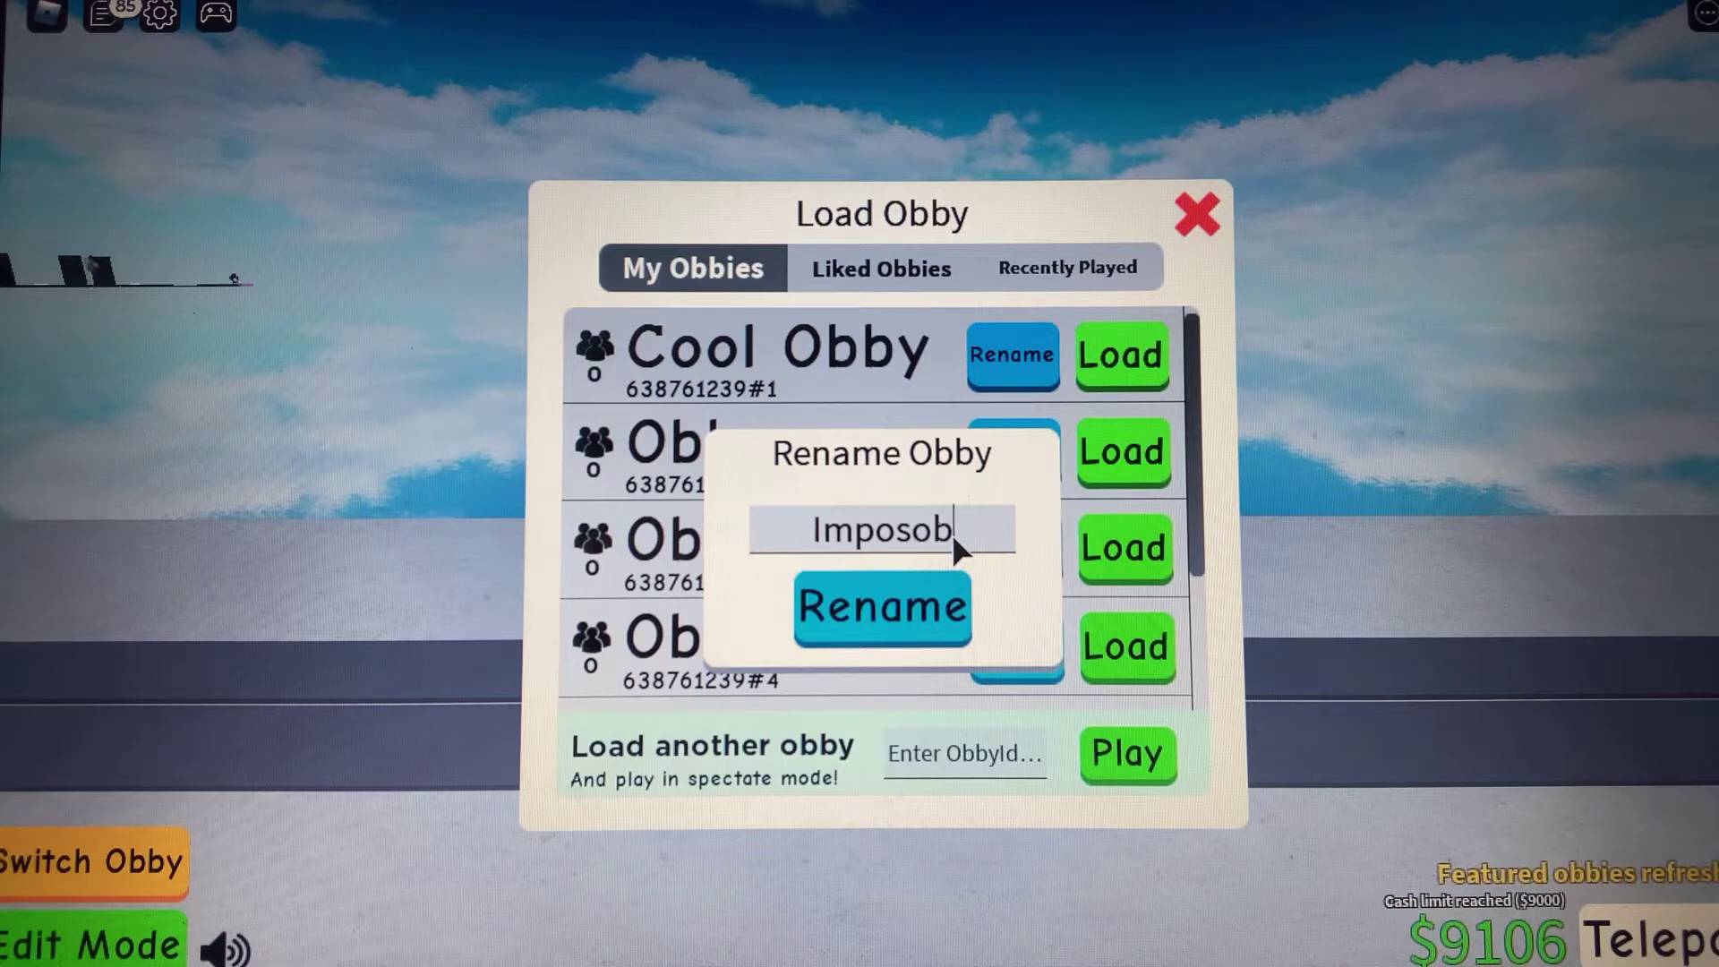
type("le")
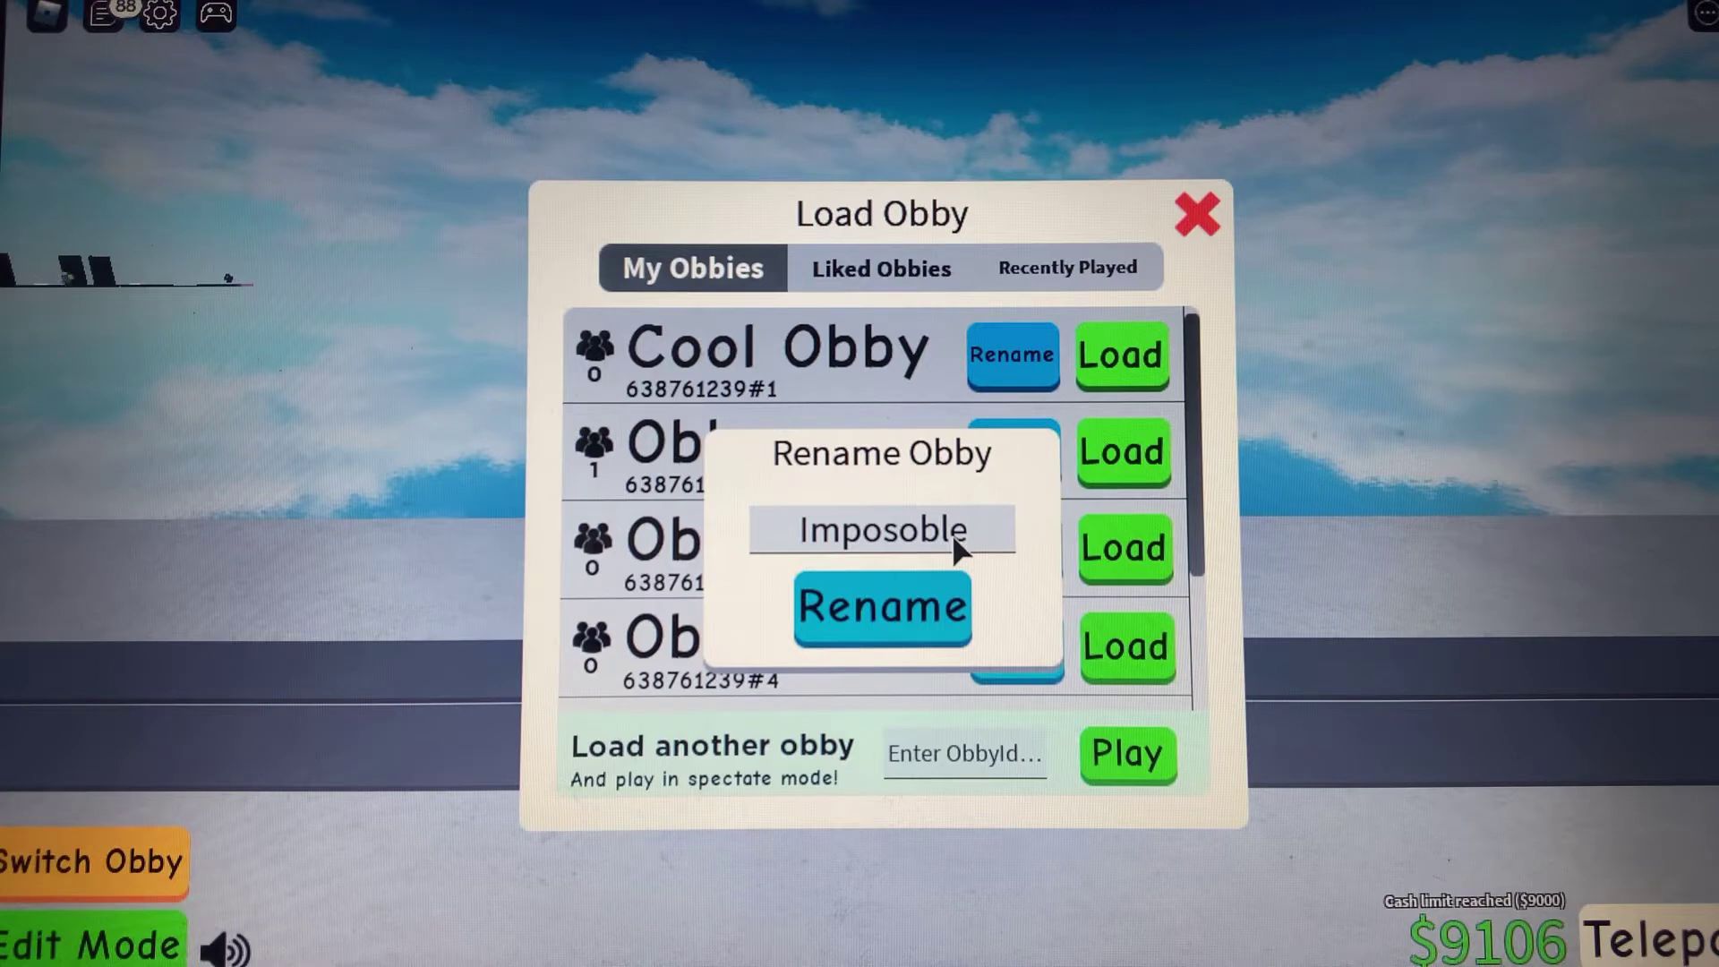
key("BackSpace")
key("BackSpace")
key("BackSpace")
key("BackSpace")
key("BackSpace")
key("BackSpace")
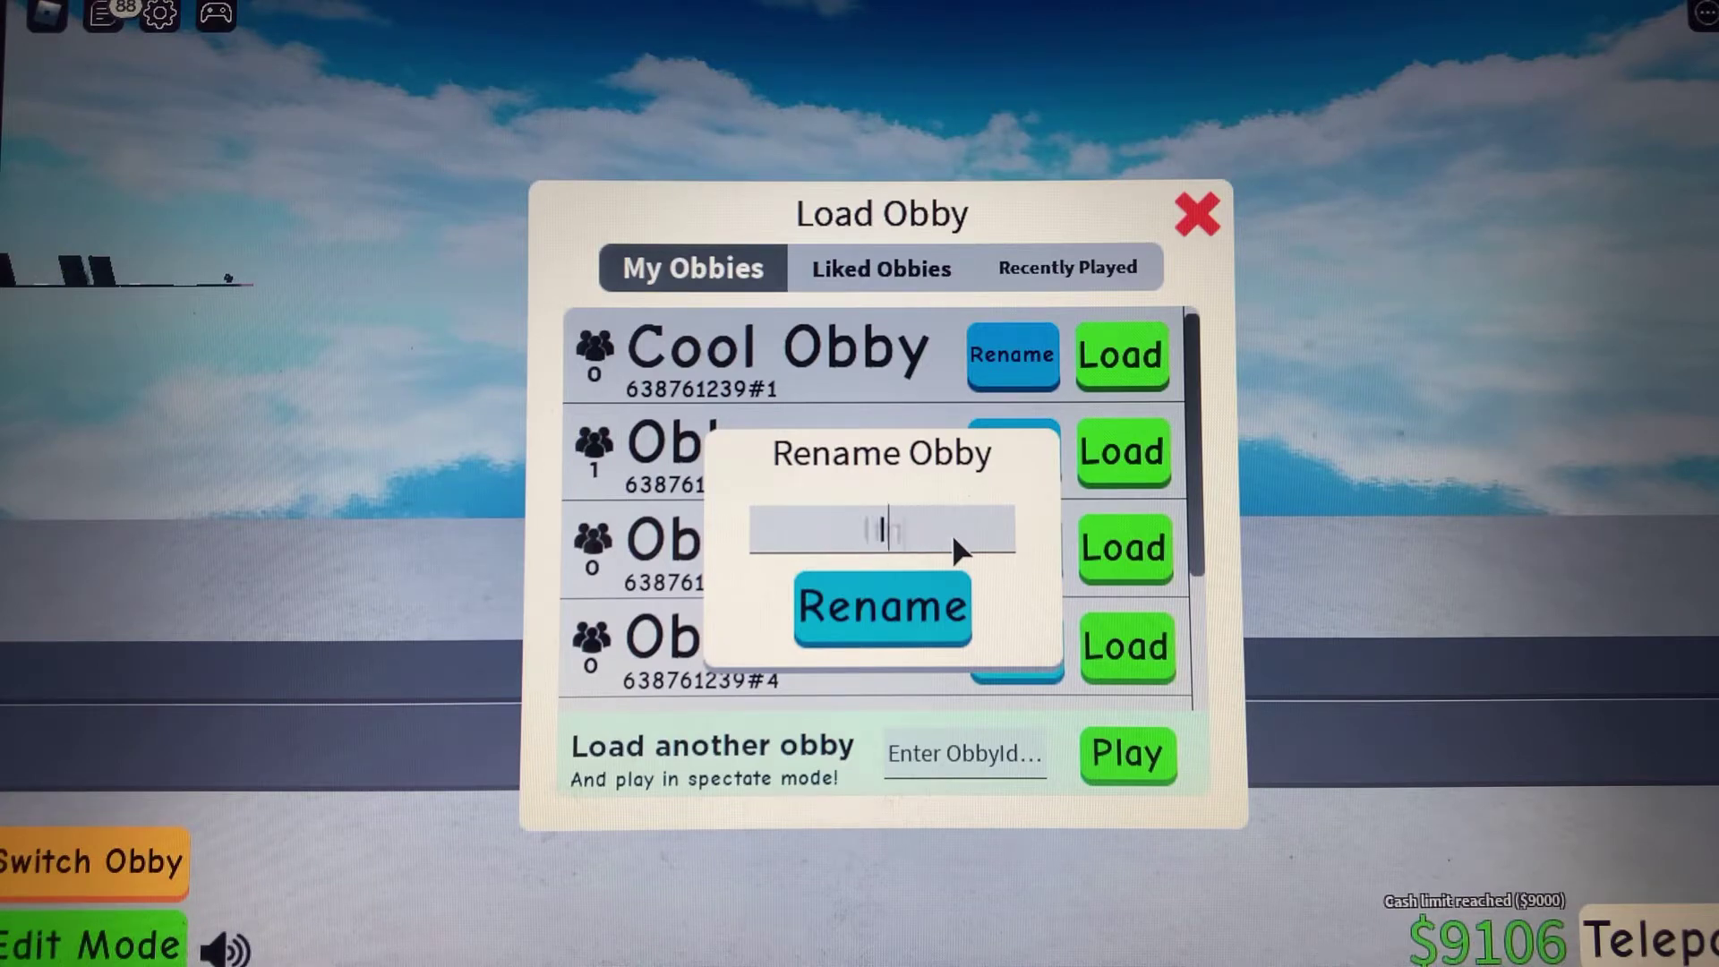
type("Ilm")
type("o")
Enter the name 'Impossible Obby', fixing typos, and confirm the rename
key("BackSpace")
type("p")
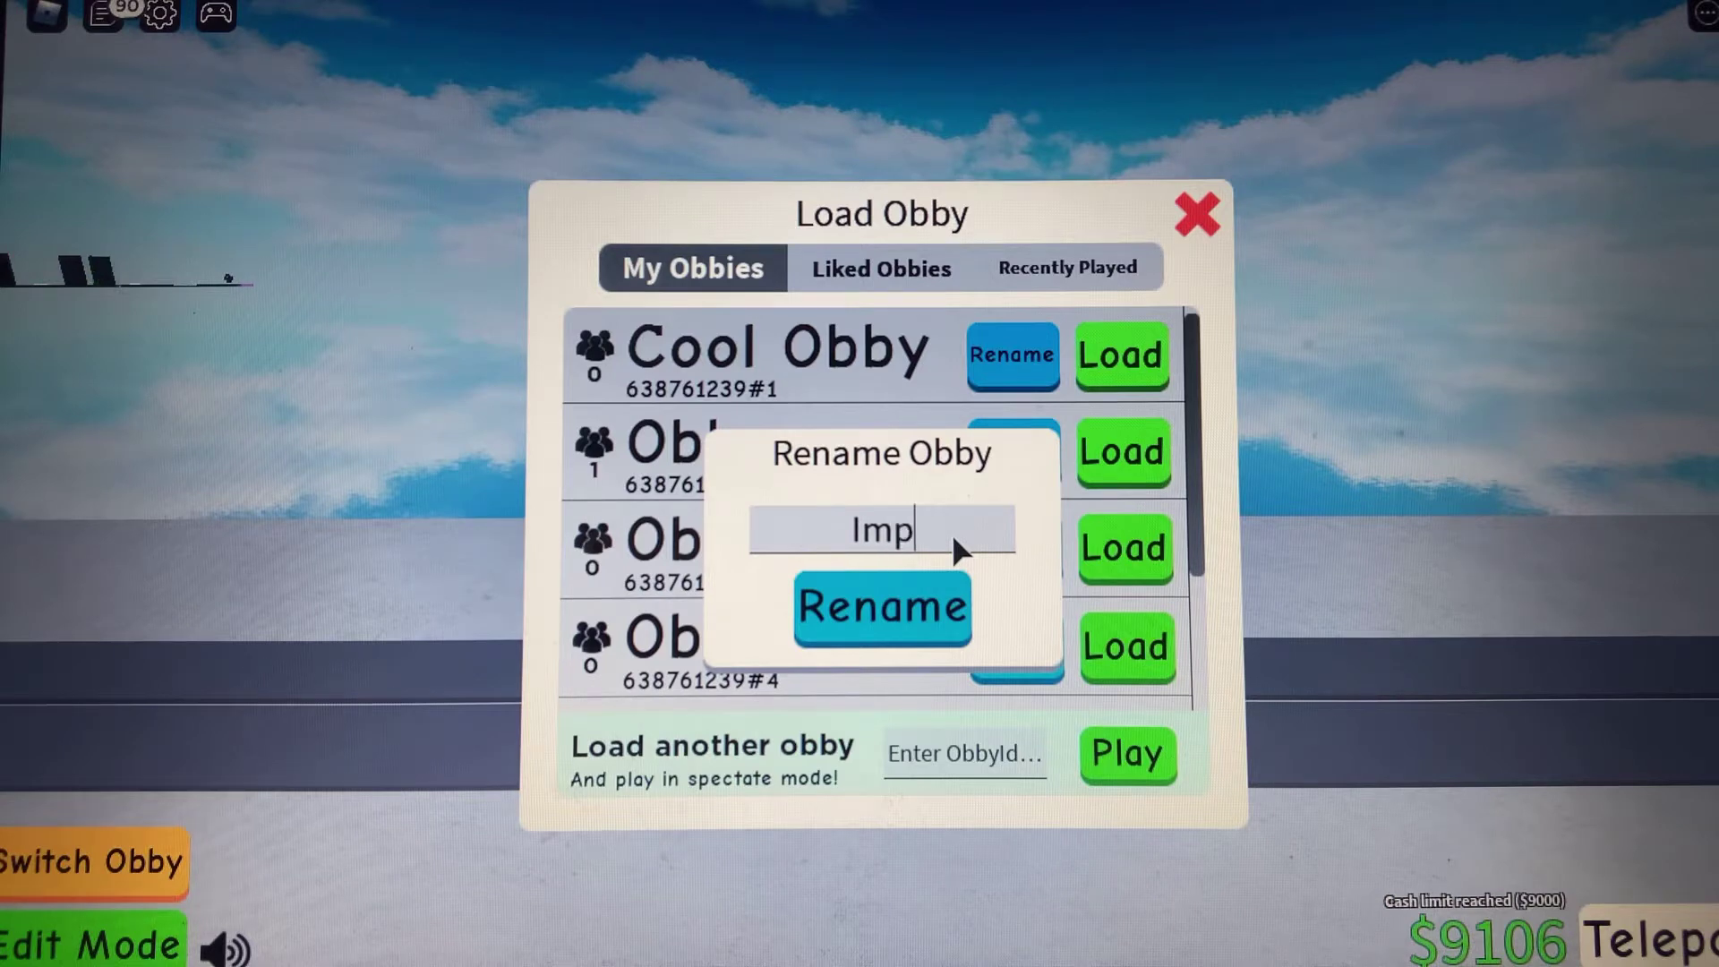
type("oss")
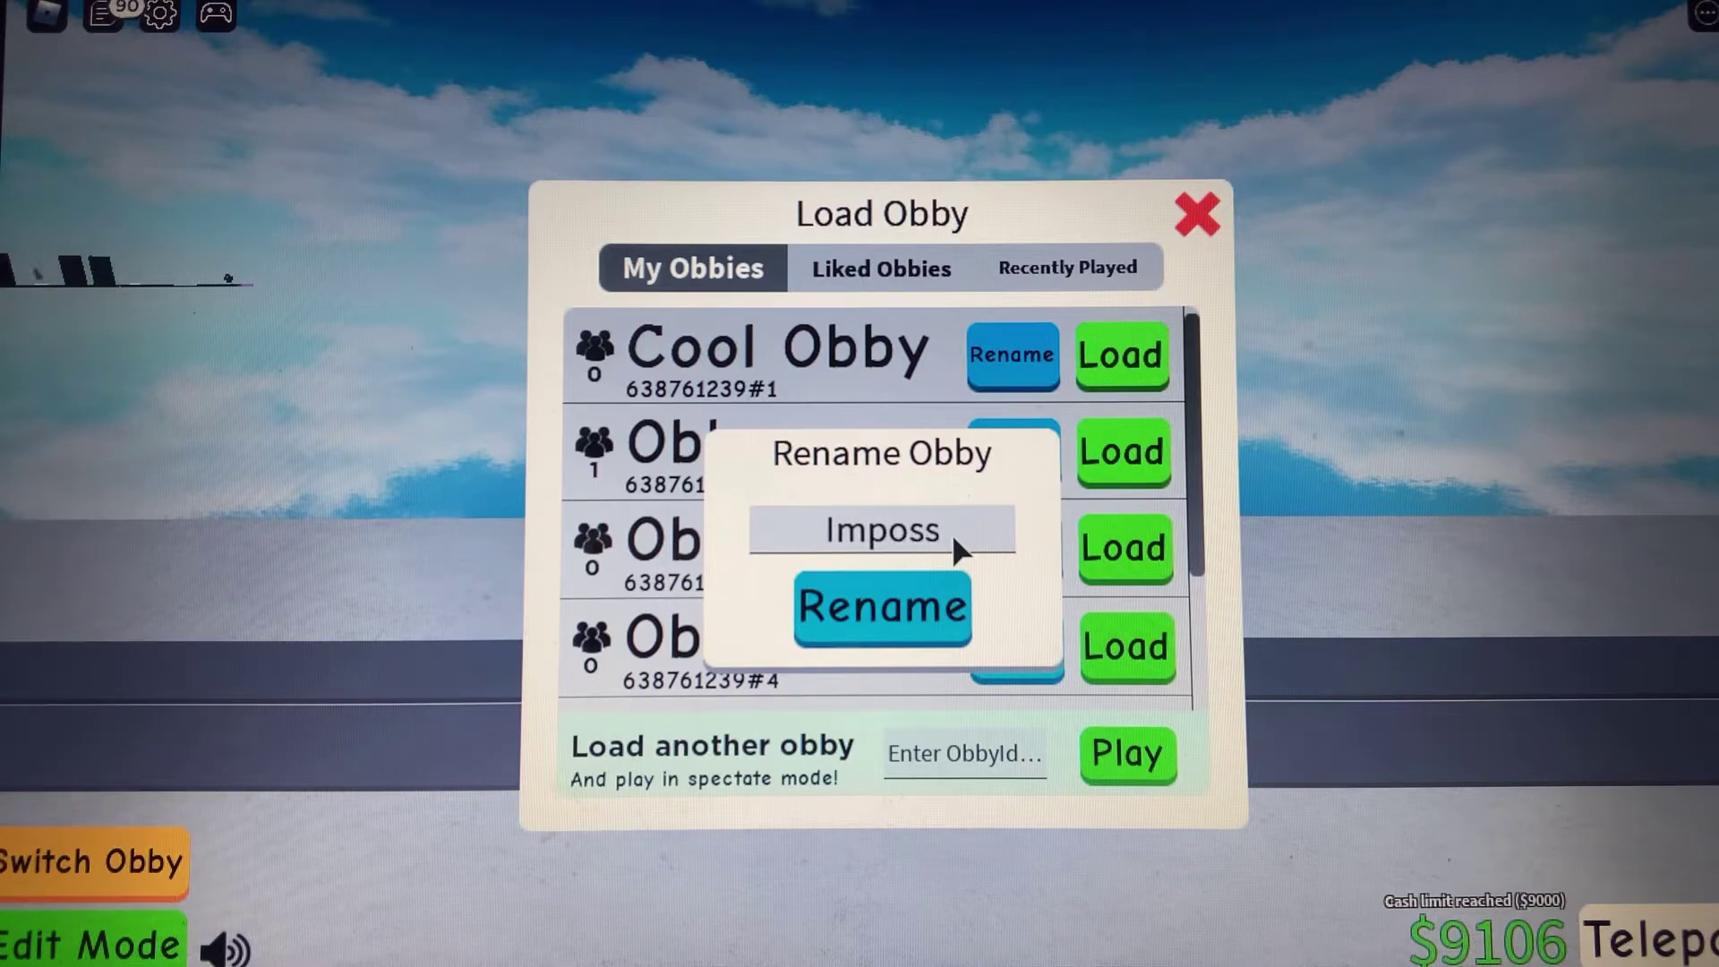
type("ibl")
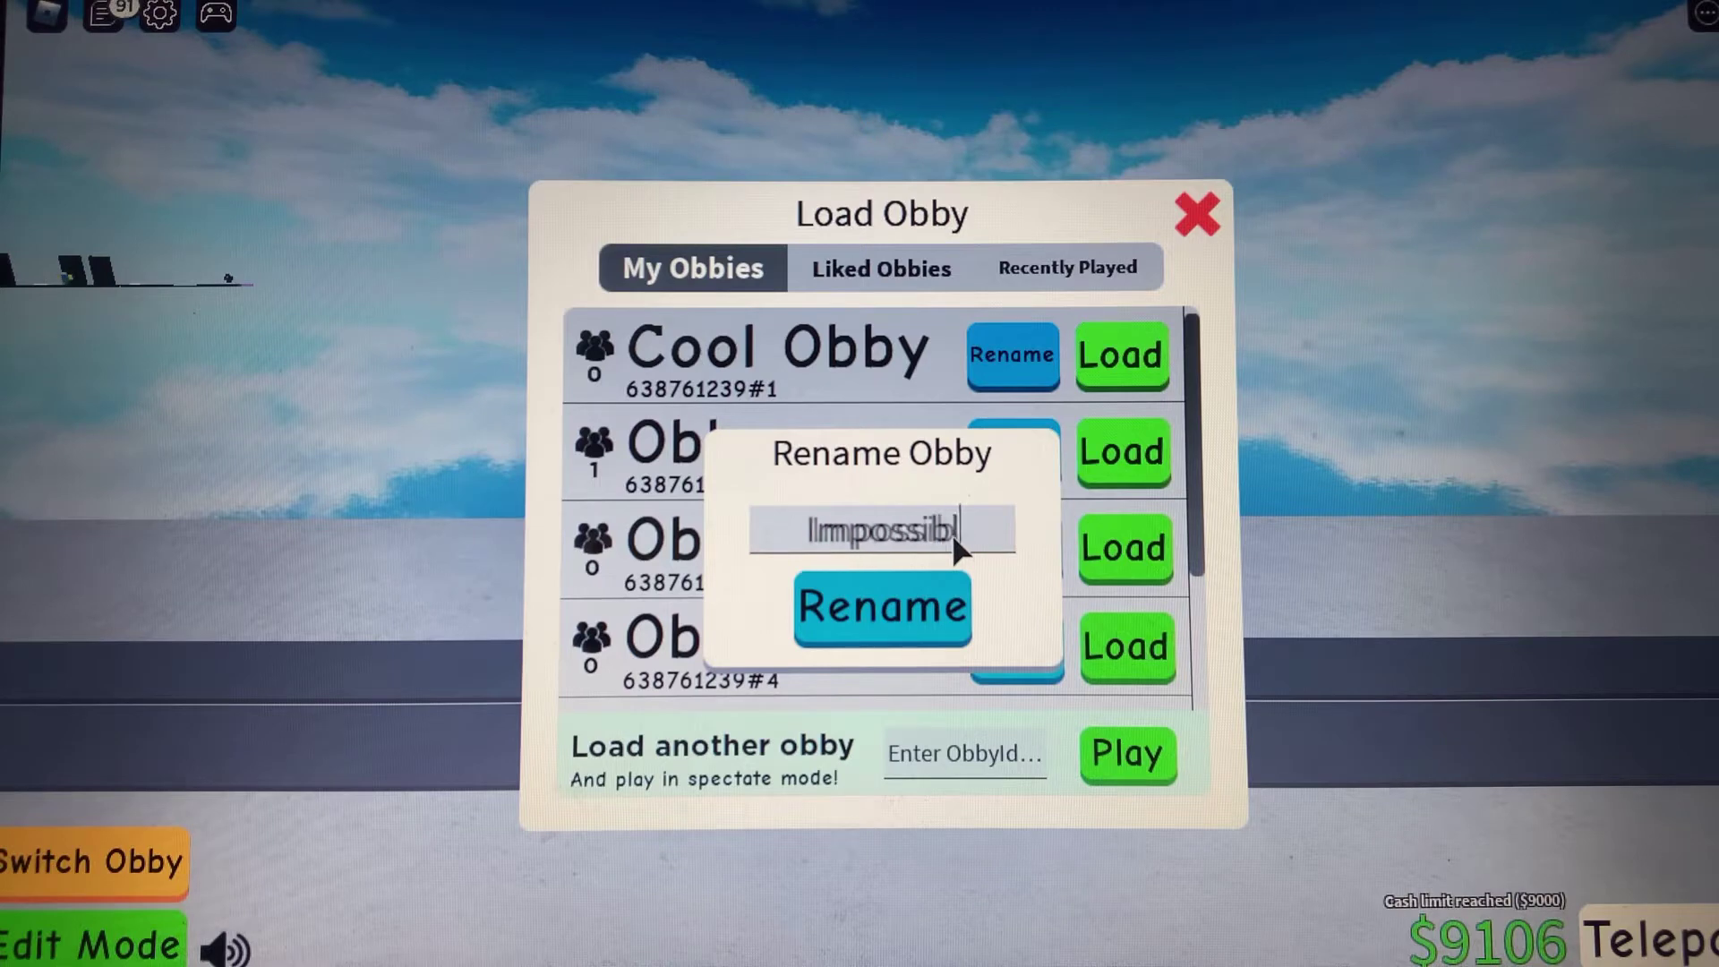
type("e")
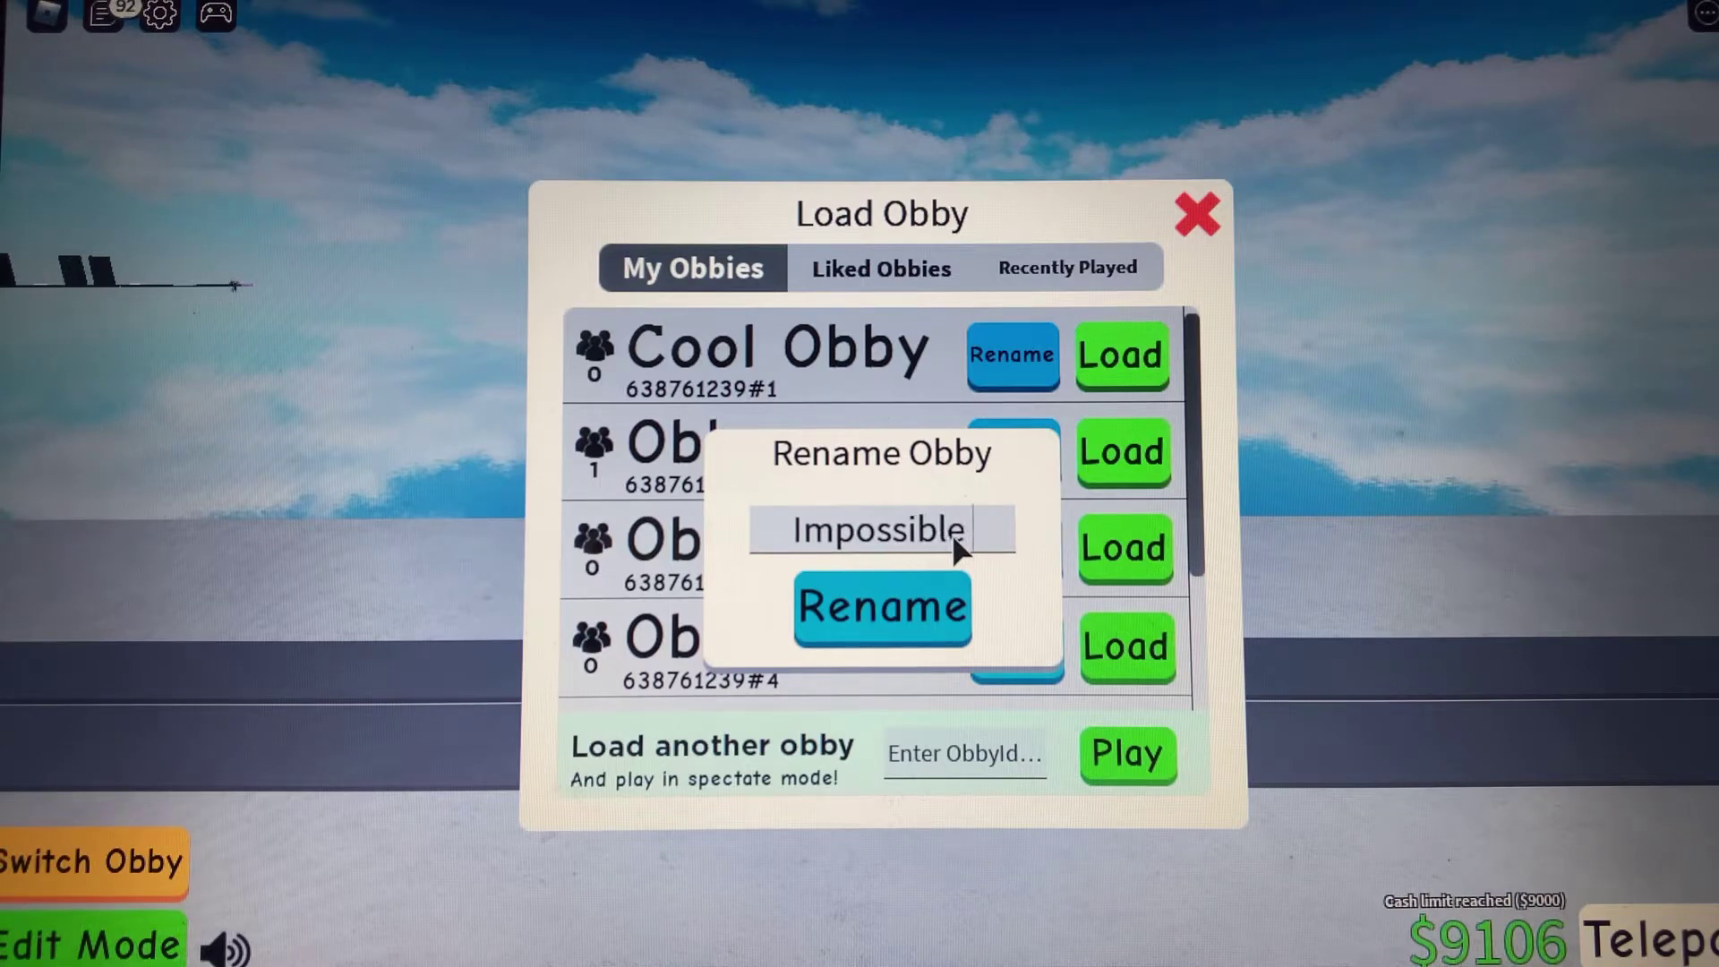
type(" o")
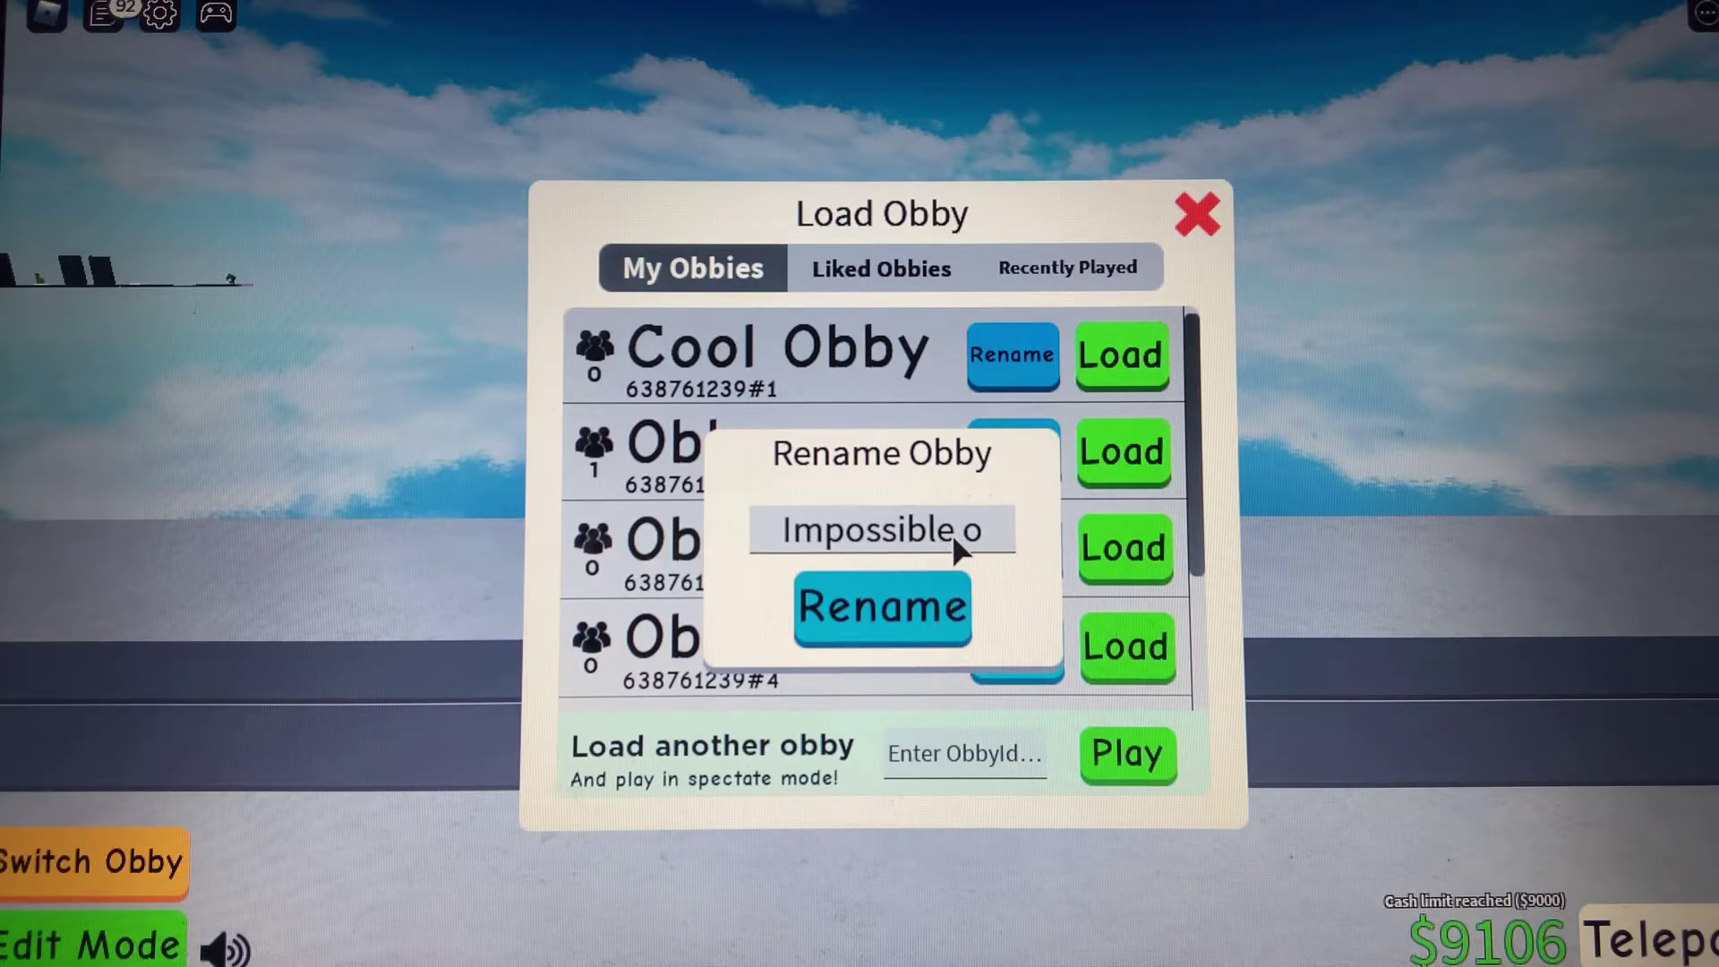
key("BackSpace")
type("O")
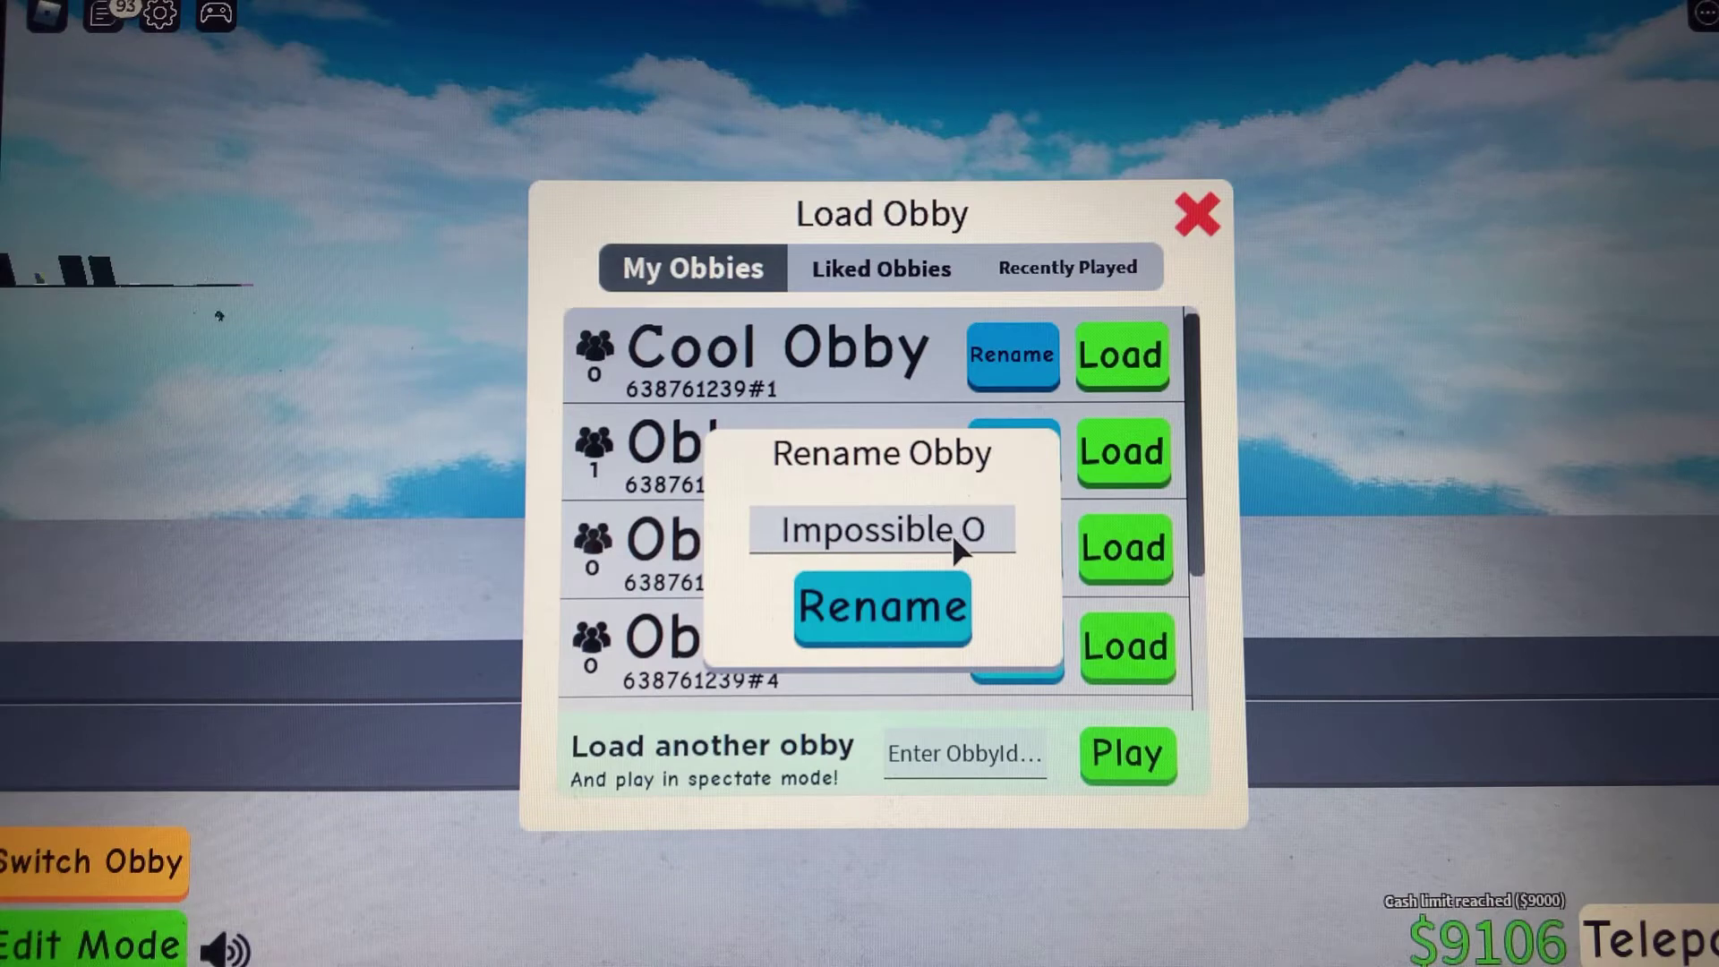
type("bby")
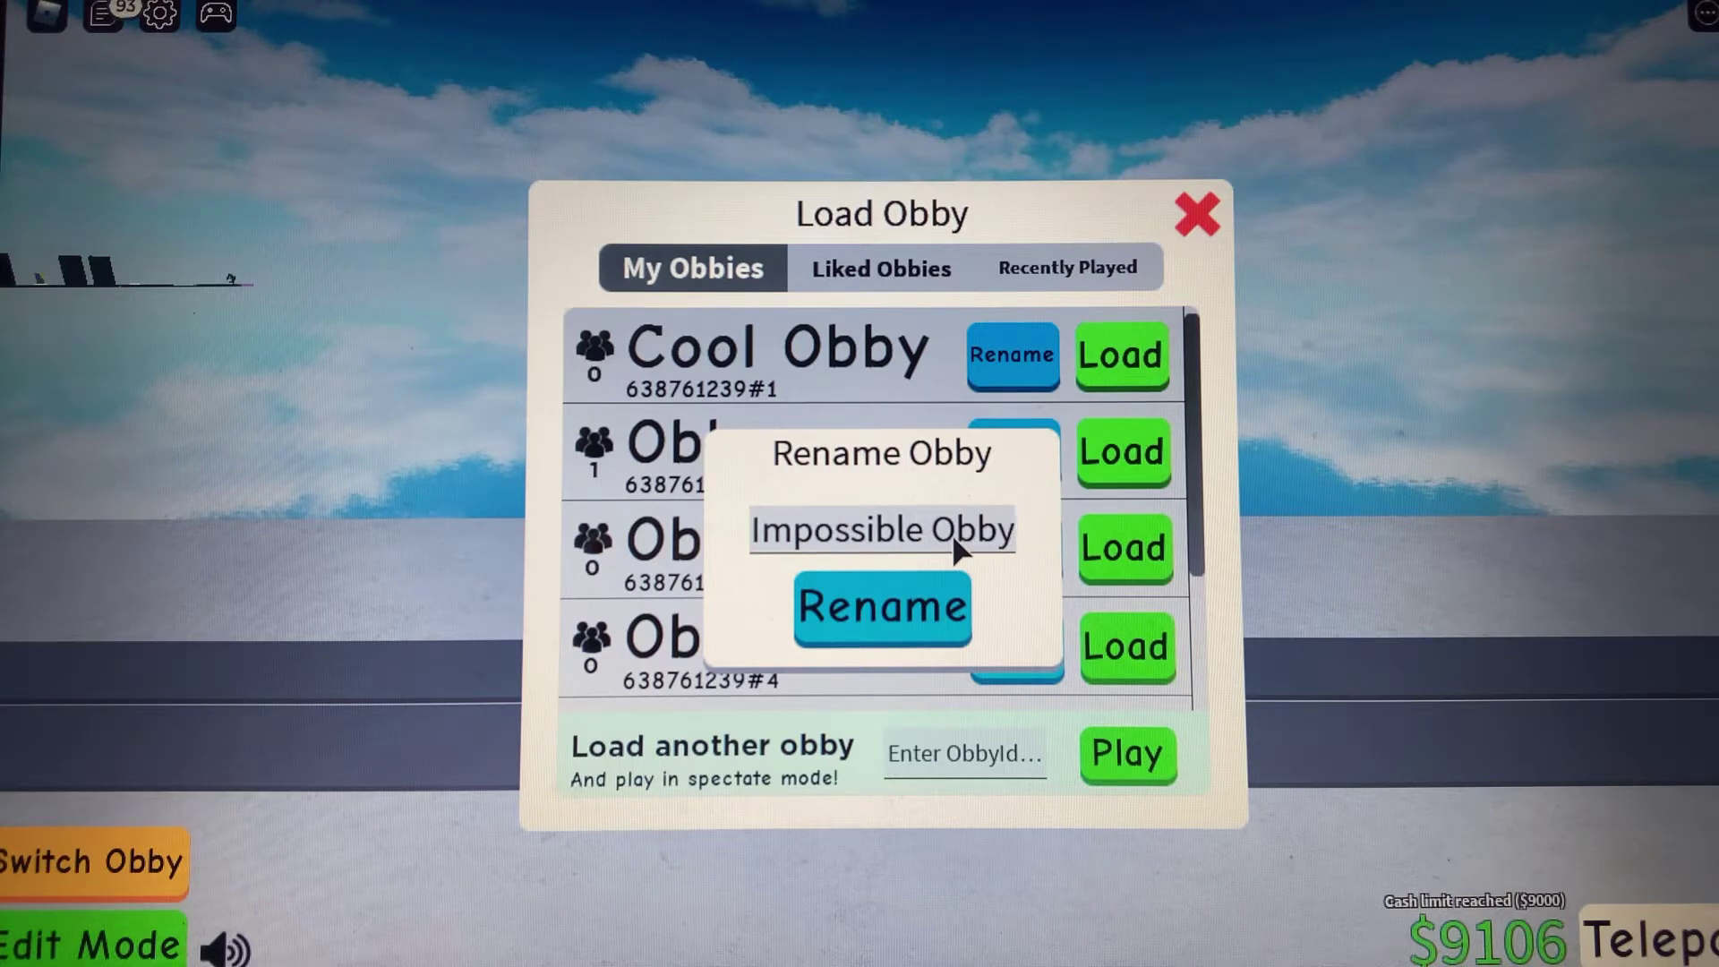
left_click(924, 632)
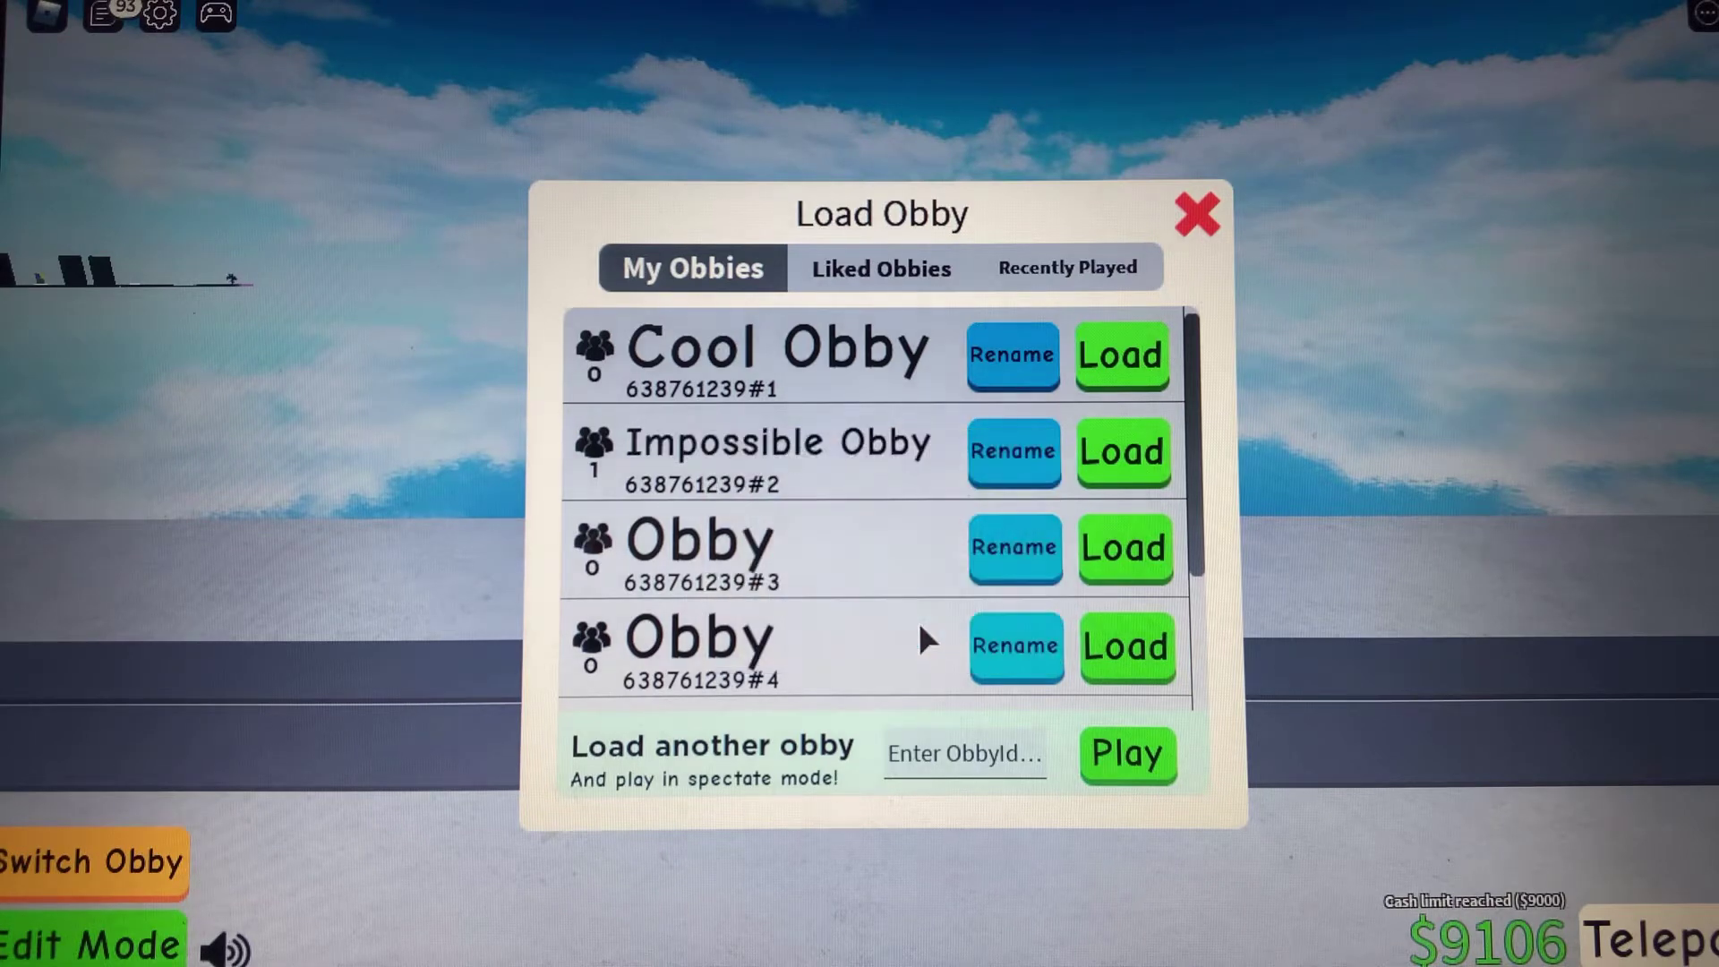
Load Impossible Obby to play it
left_click(1126, 449)
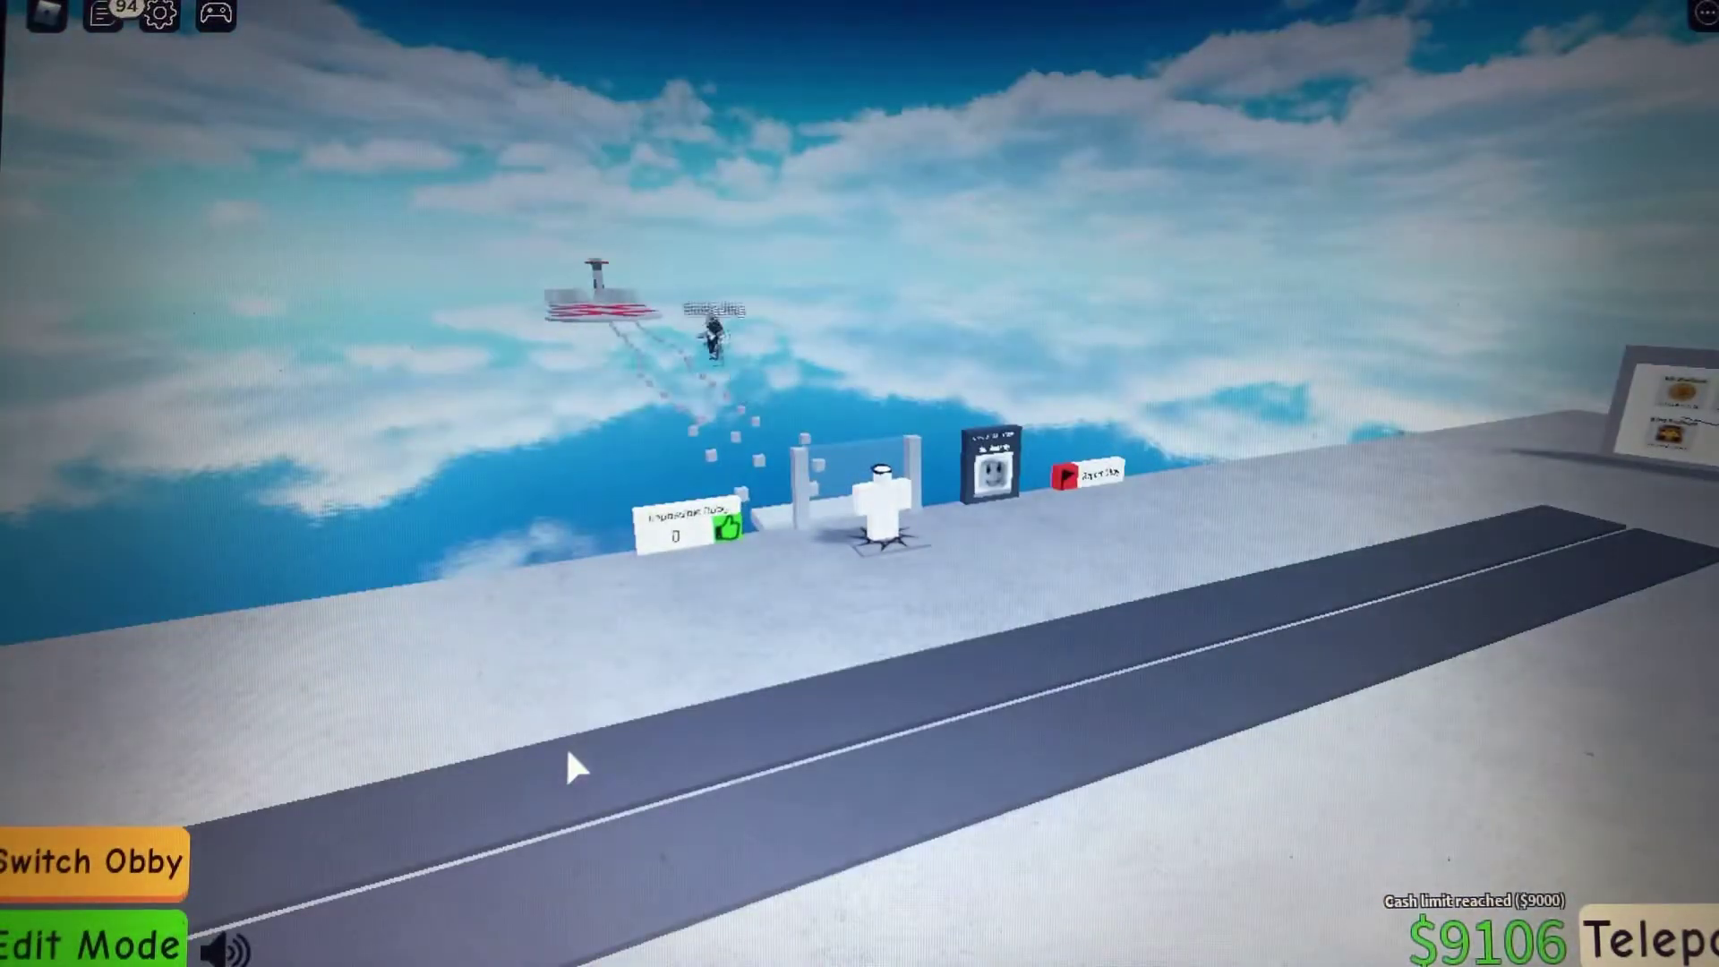
scroll(565, 745, "up", 5)
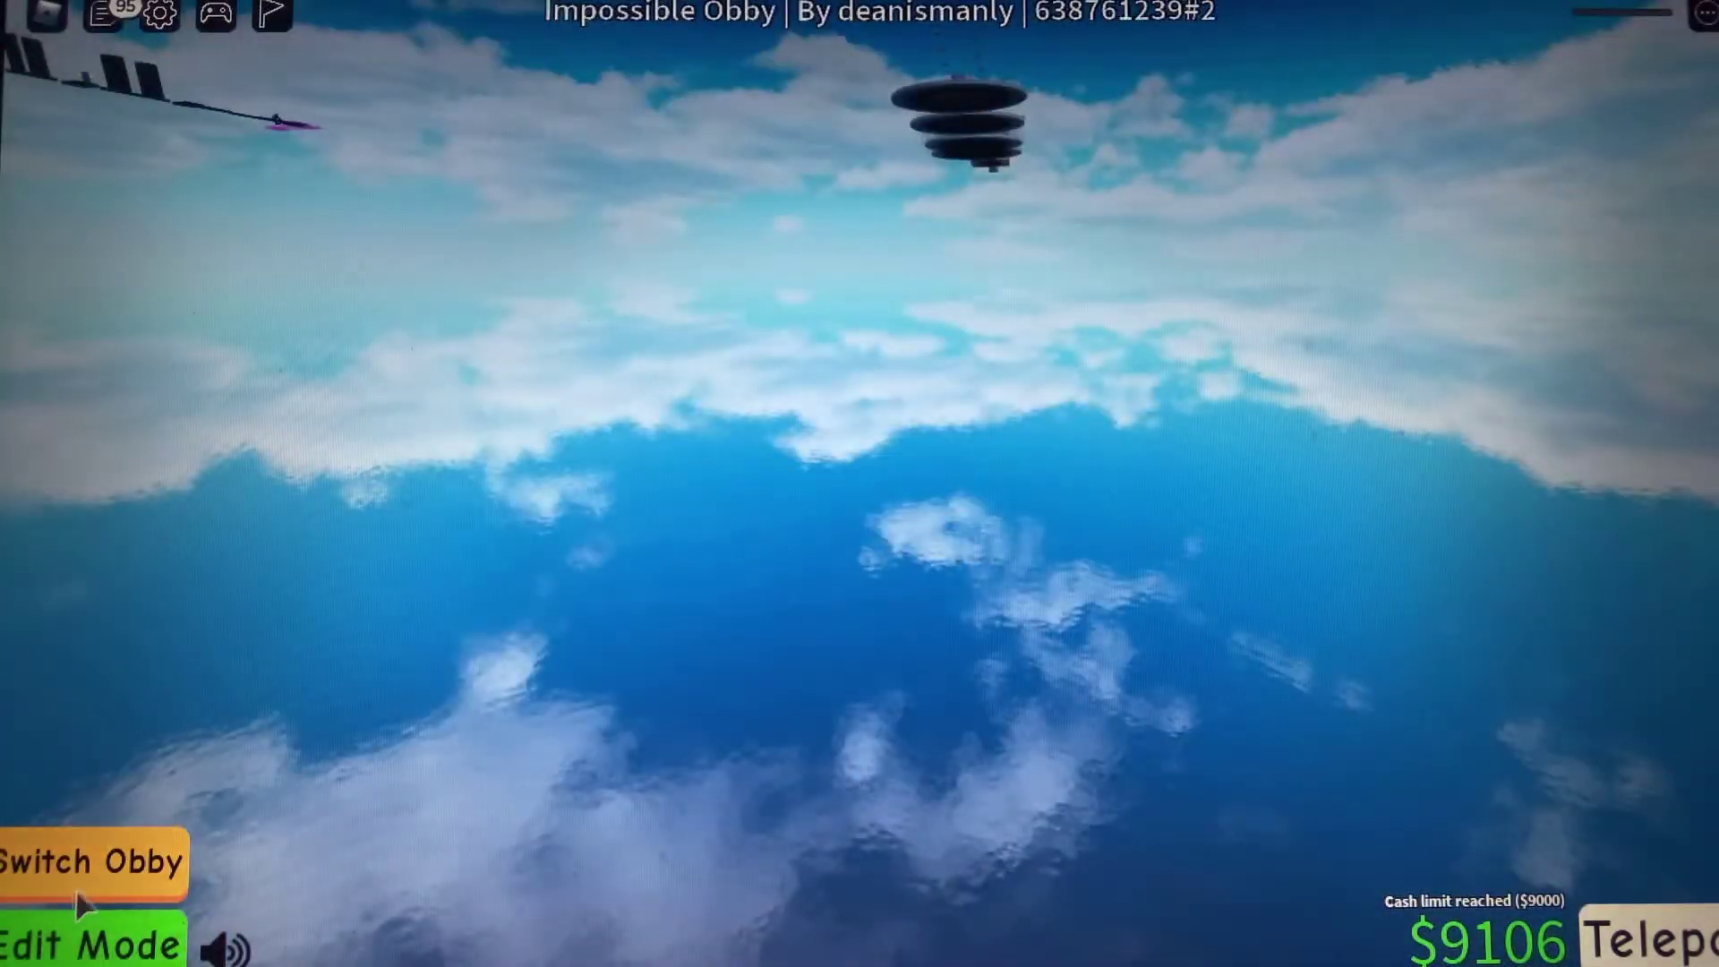
Enter Edit Mode and drop off the start platform, steering toward the distant tower
left_click(84, 934)
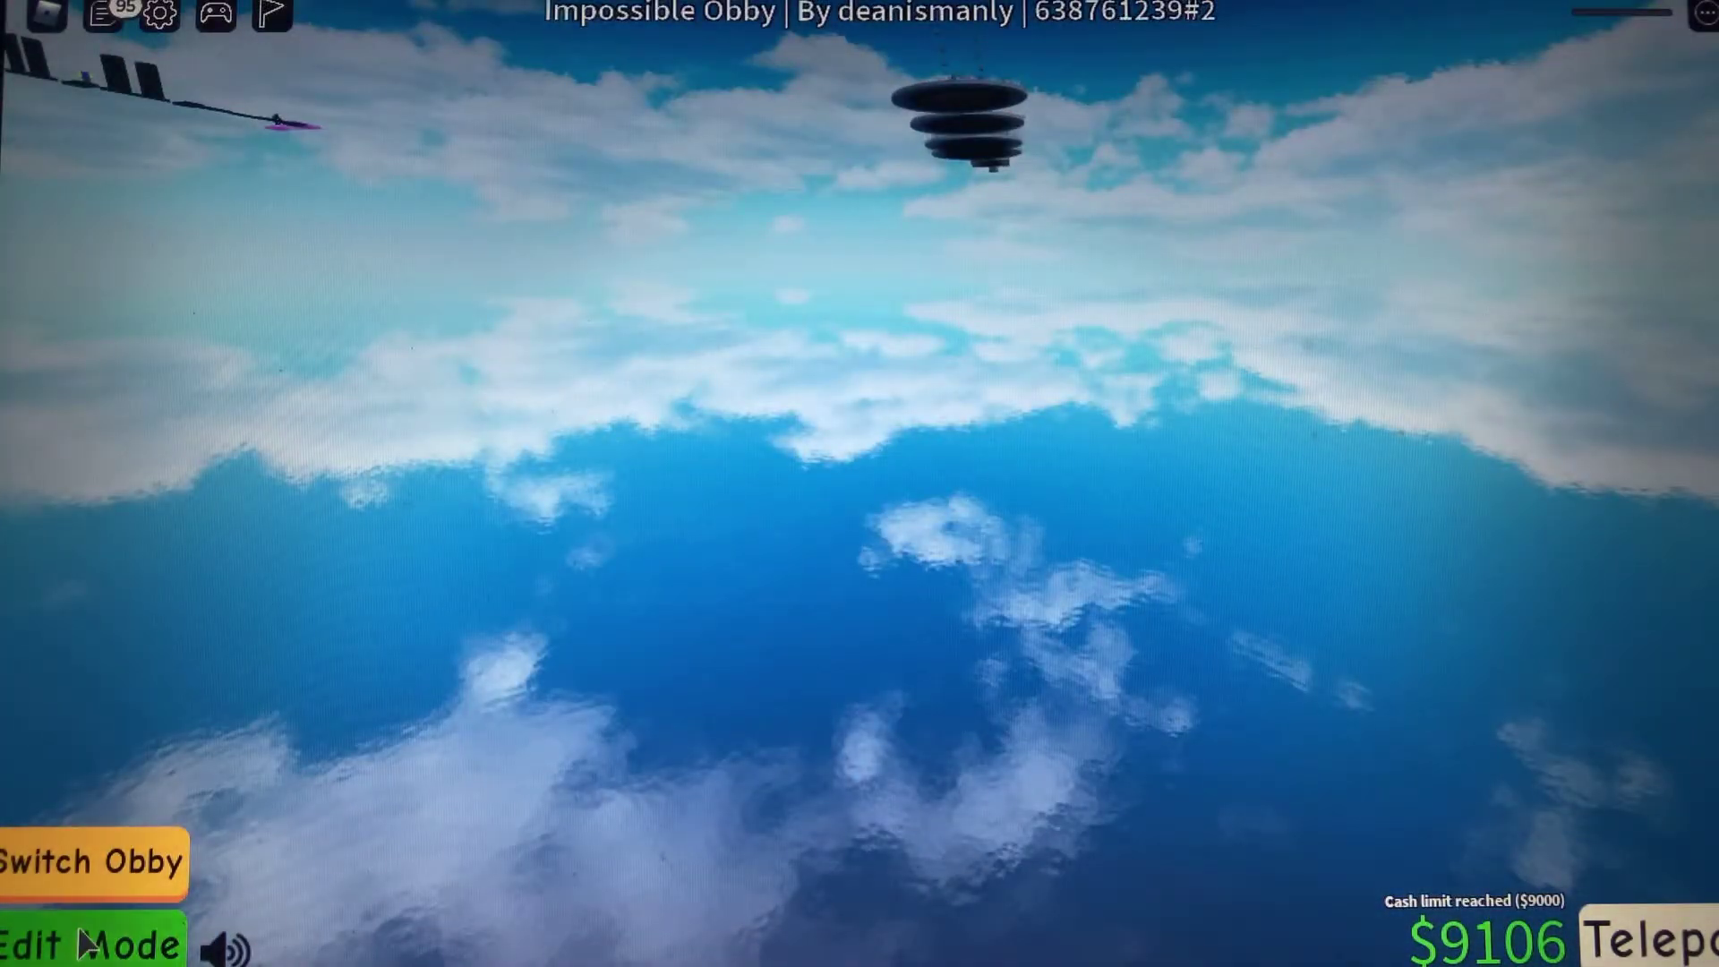
key("w")
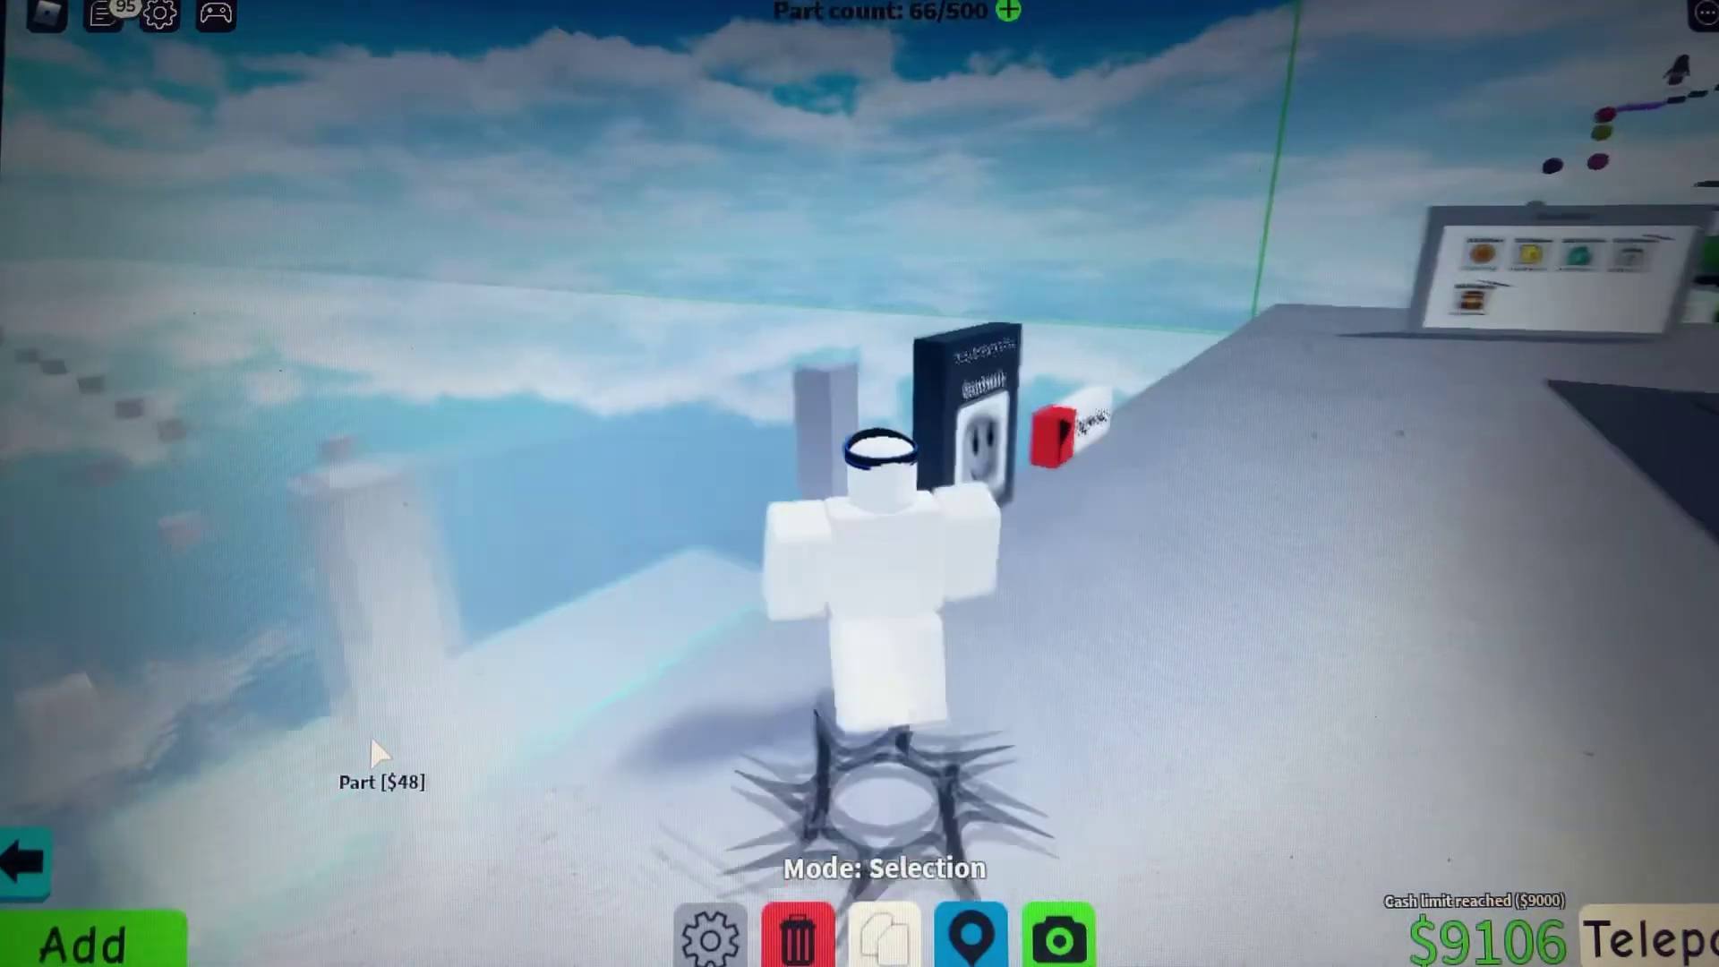
key("Left")
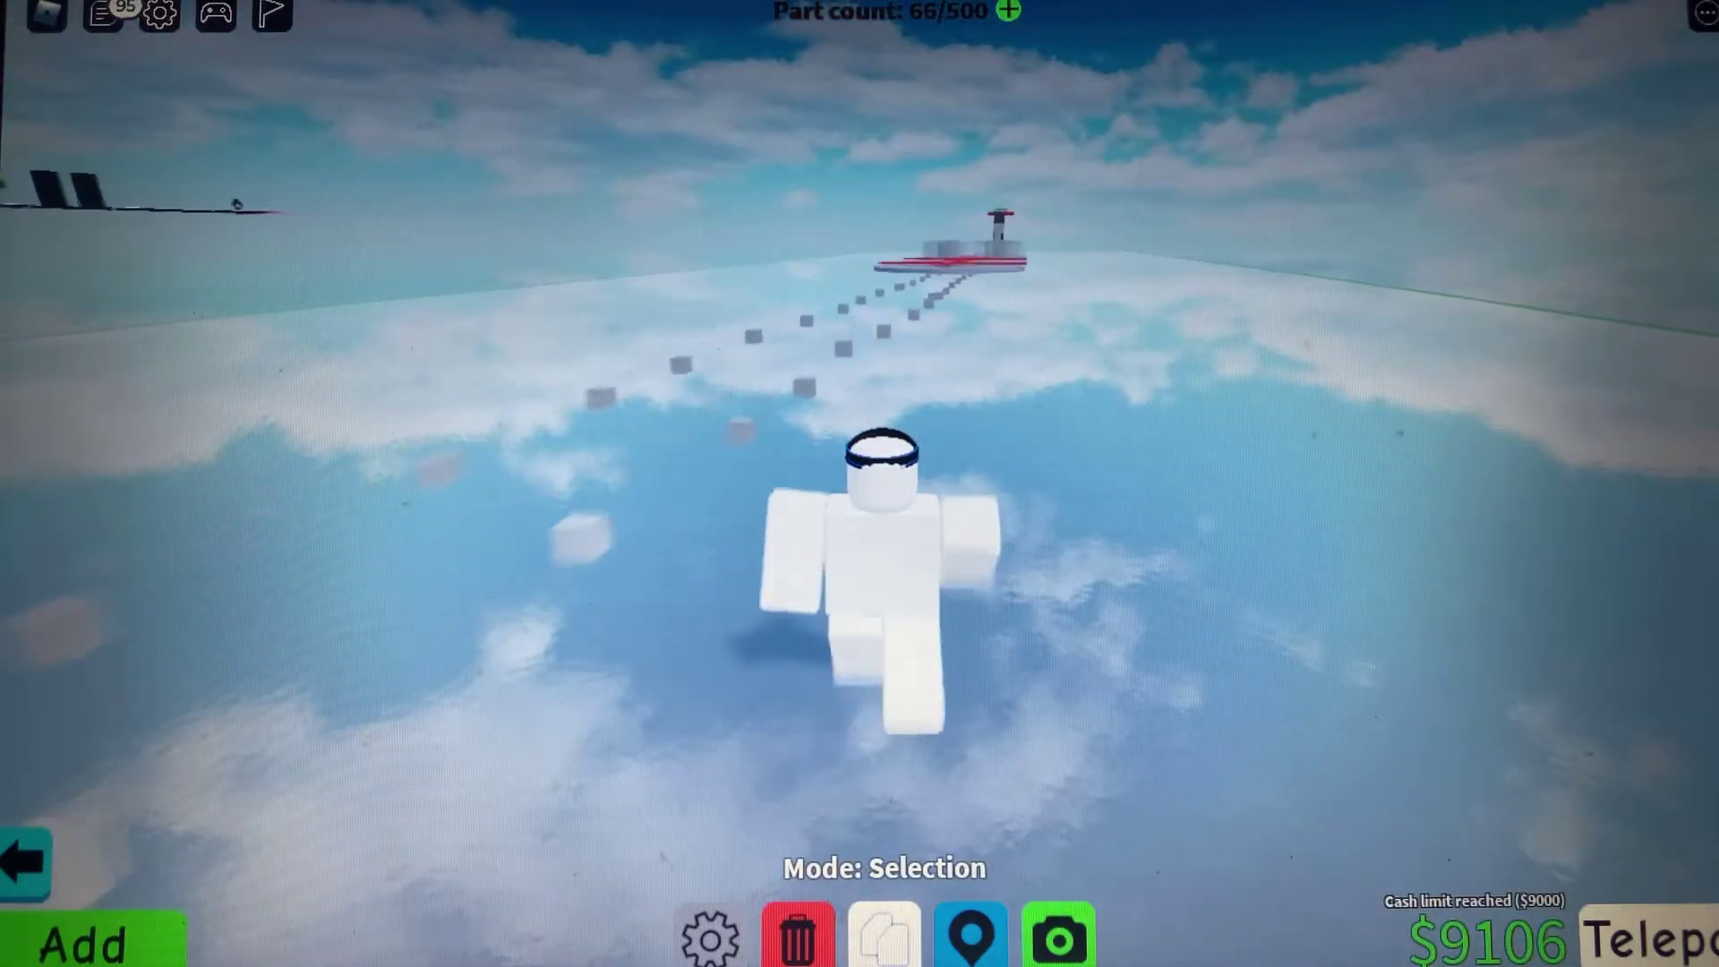
key("Right")
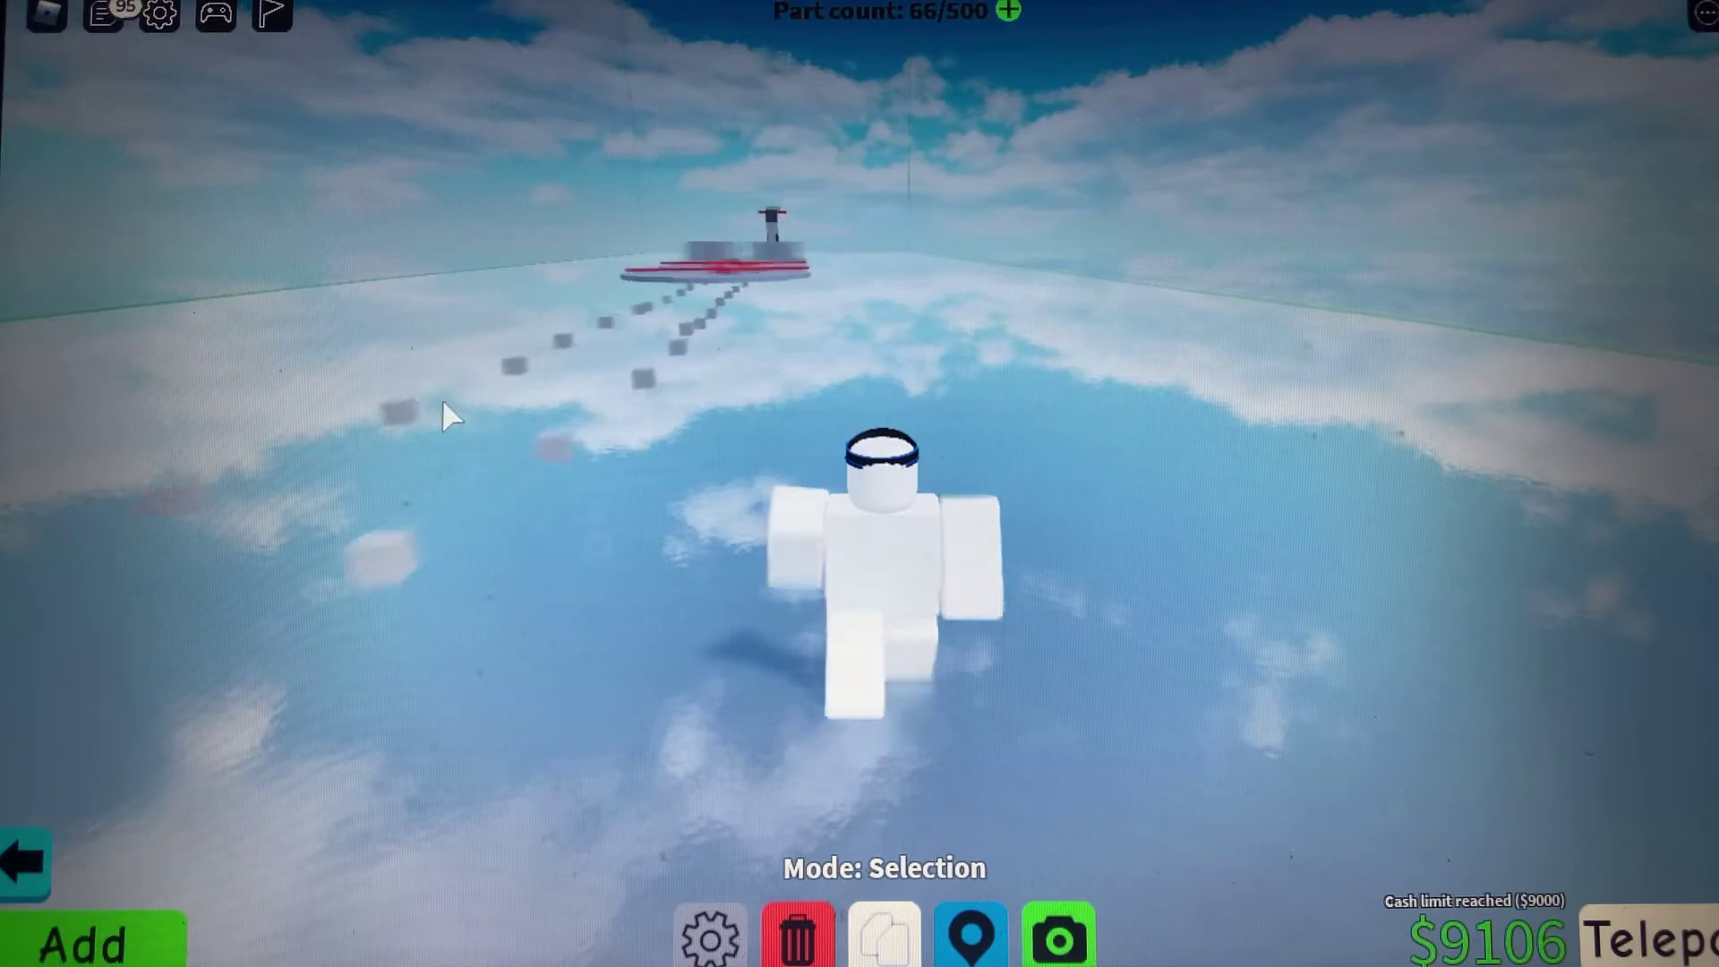
key("Left")
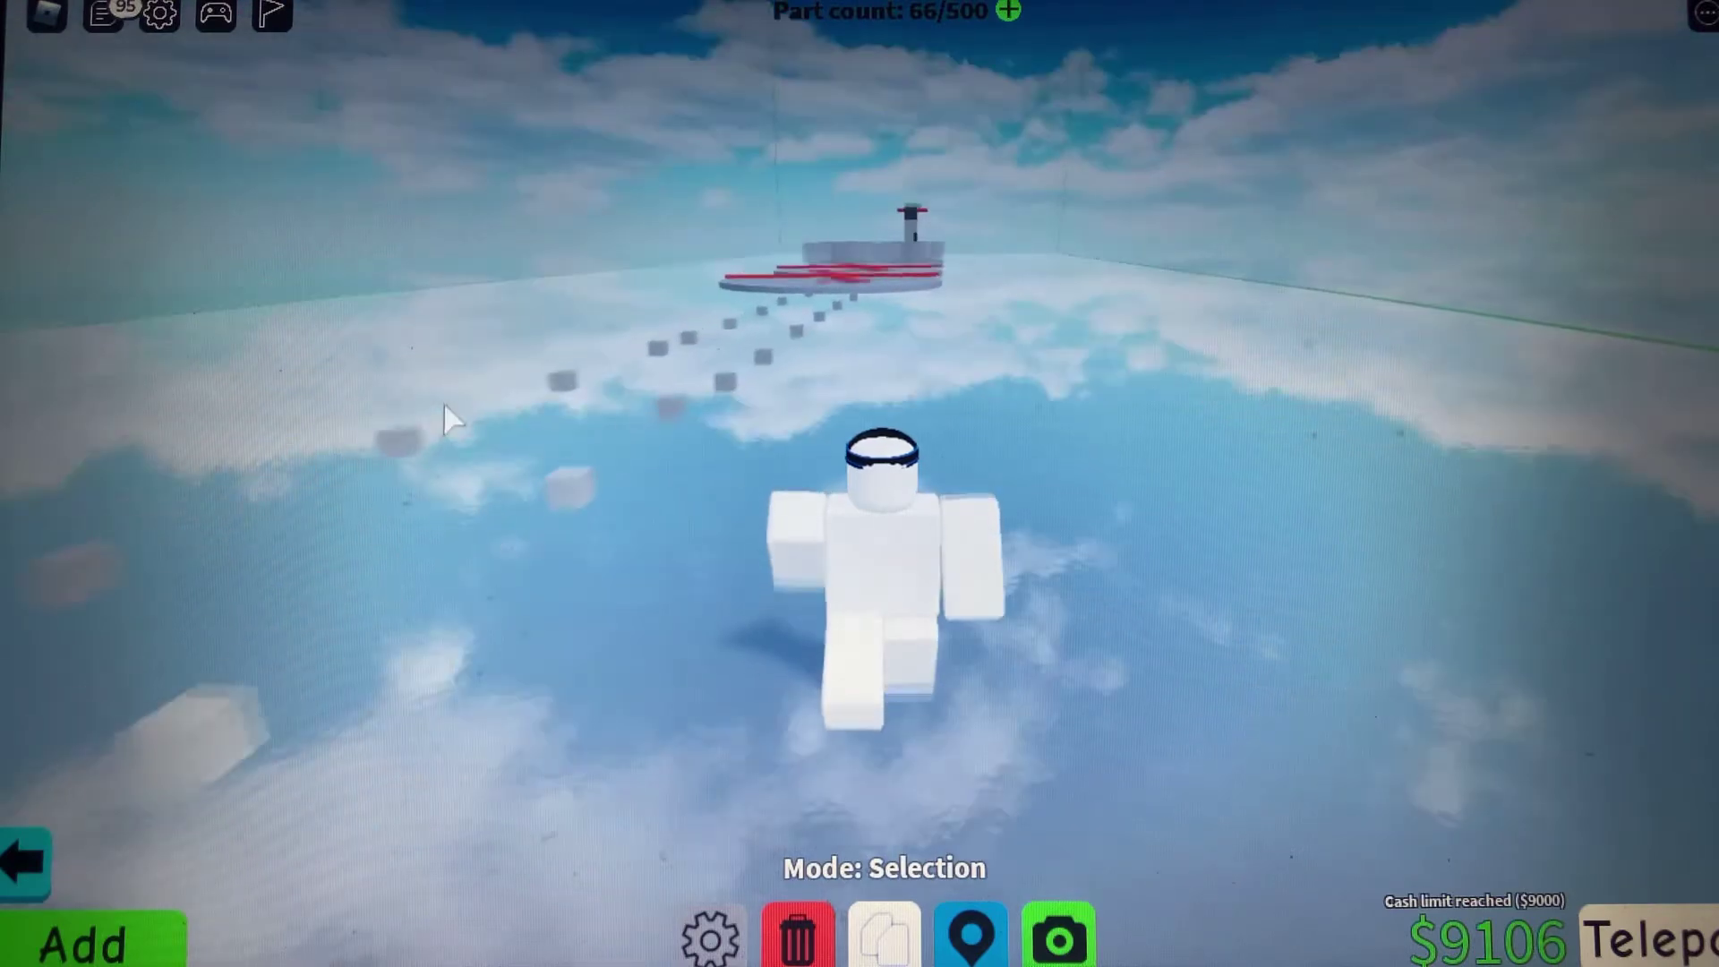
Walk the character across the ground toward the tower platform
key("w")
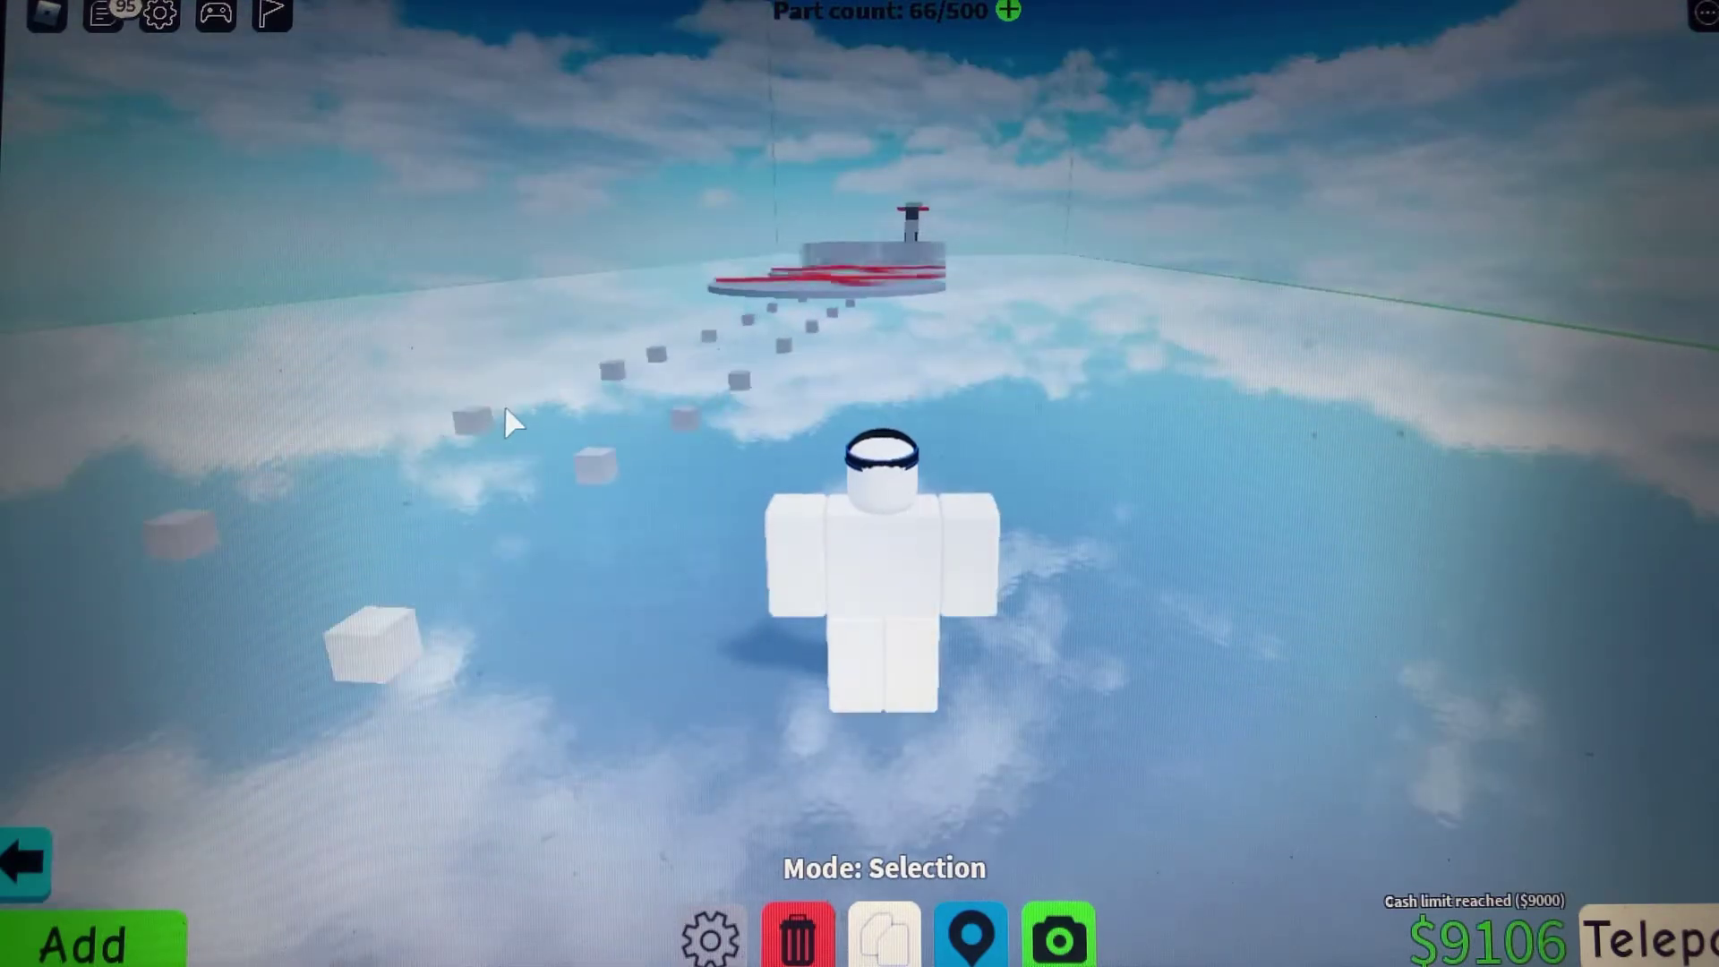
key("w")
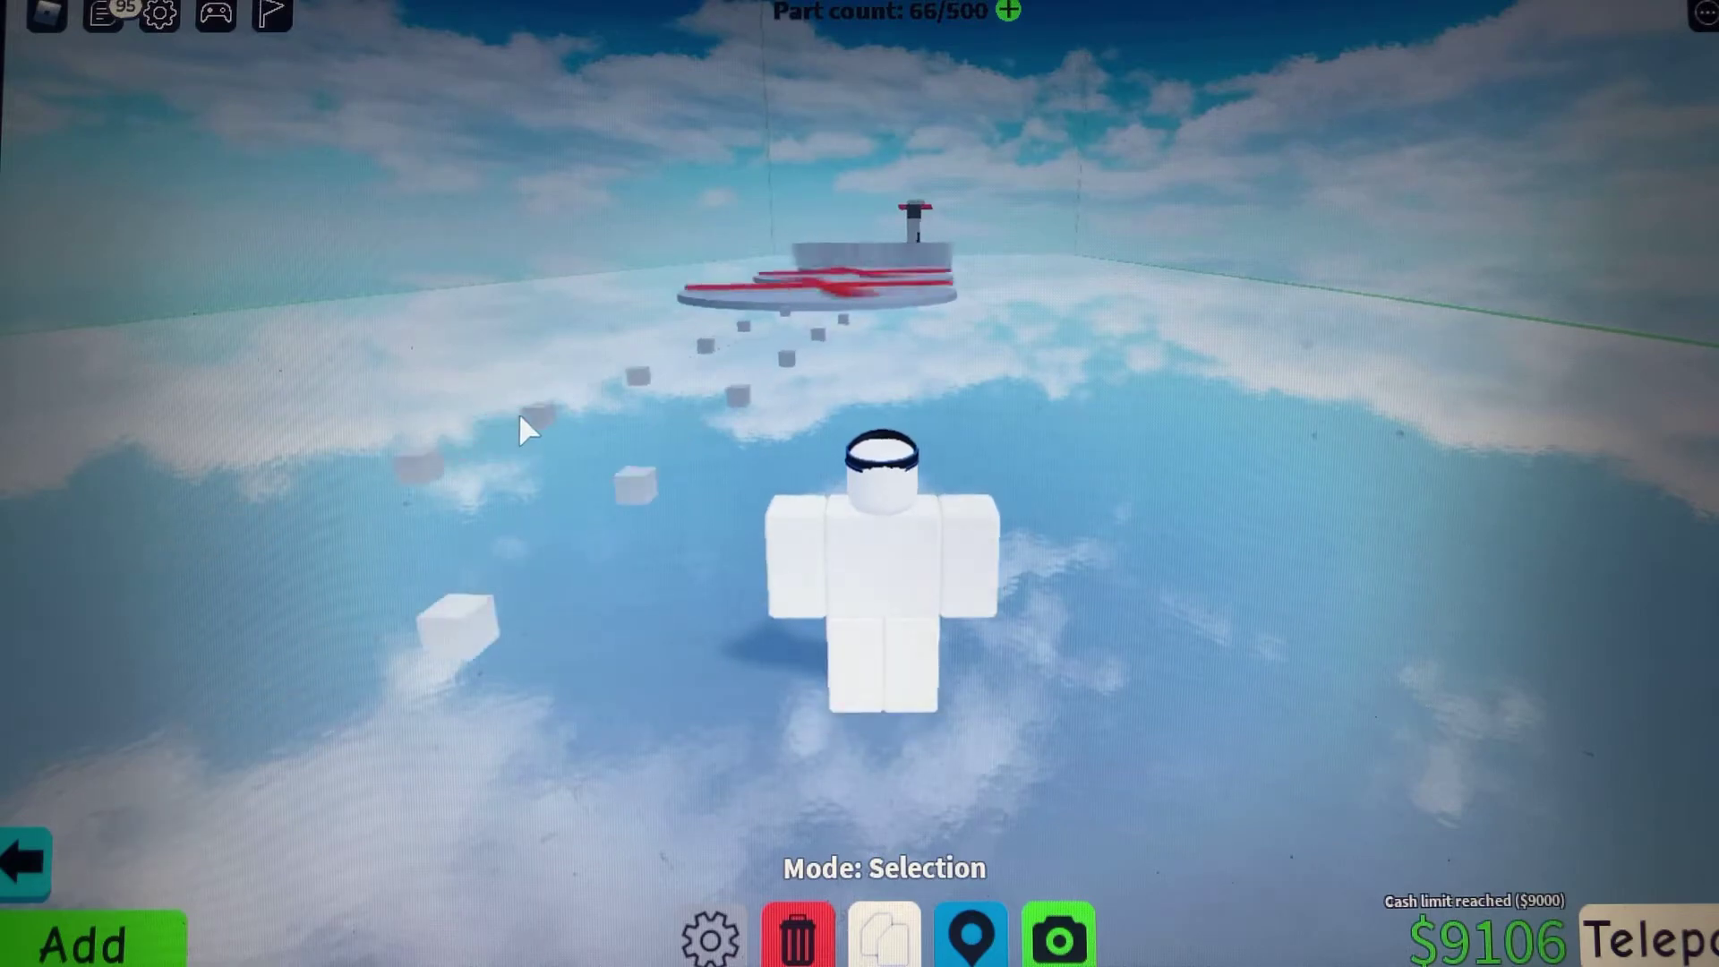
key("w")
key("w")
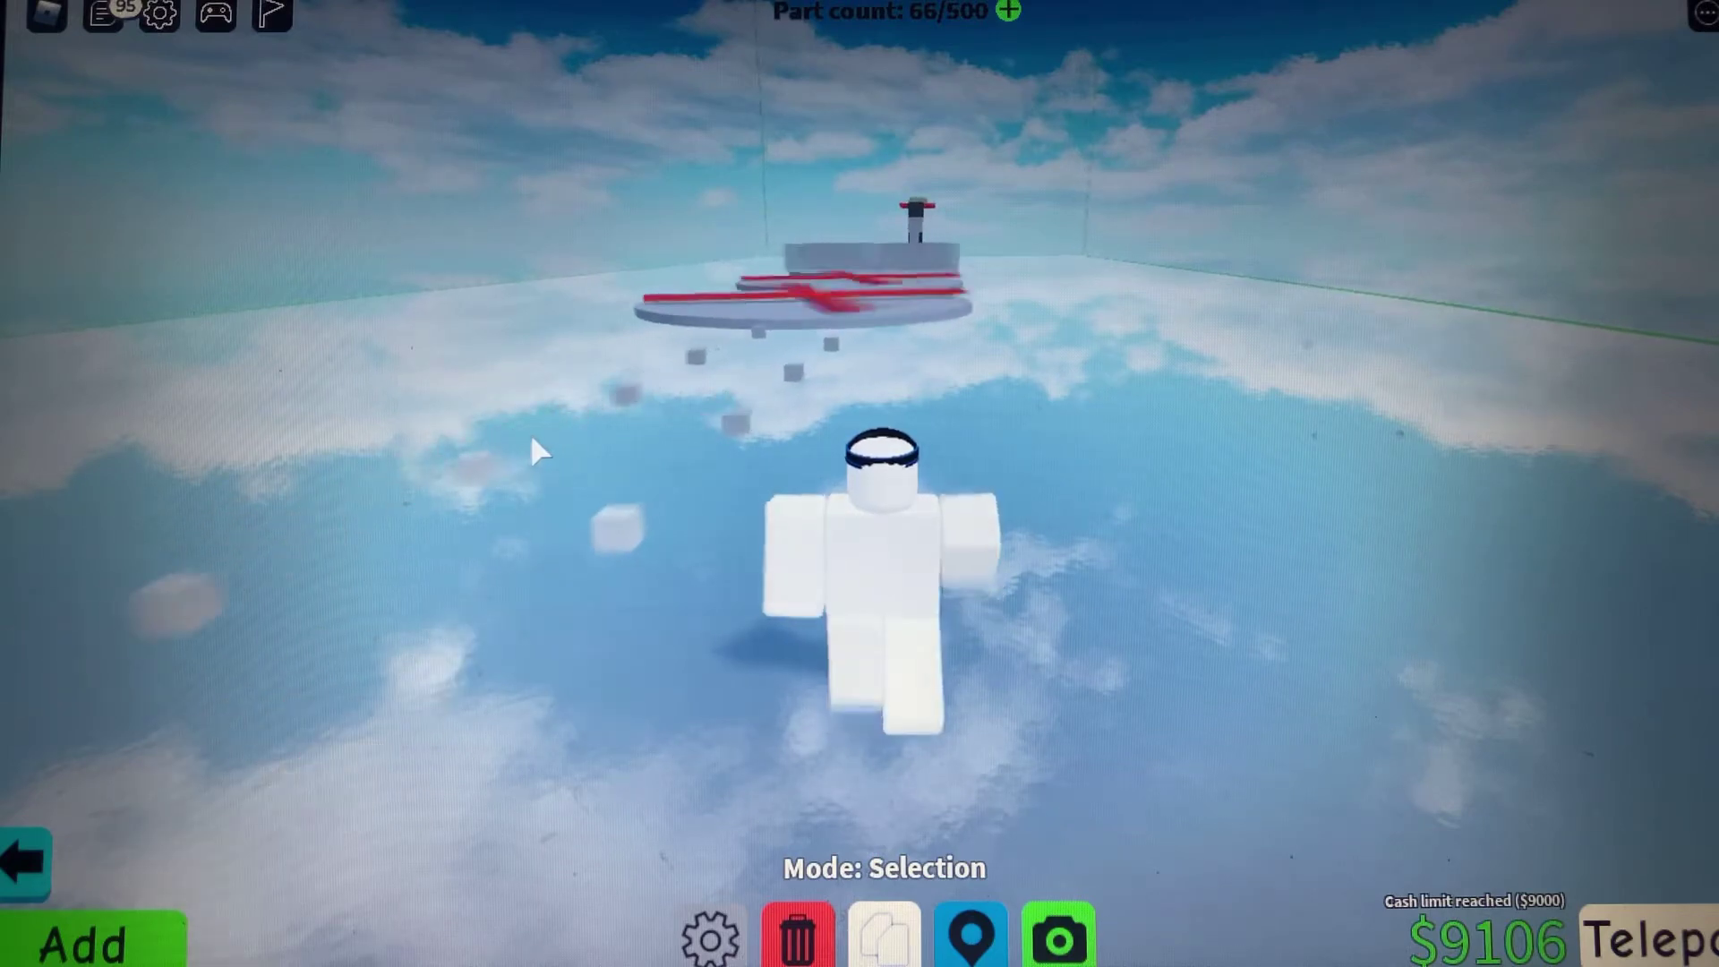
key("w")
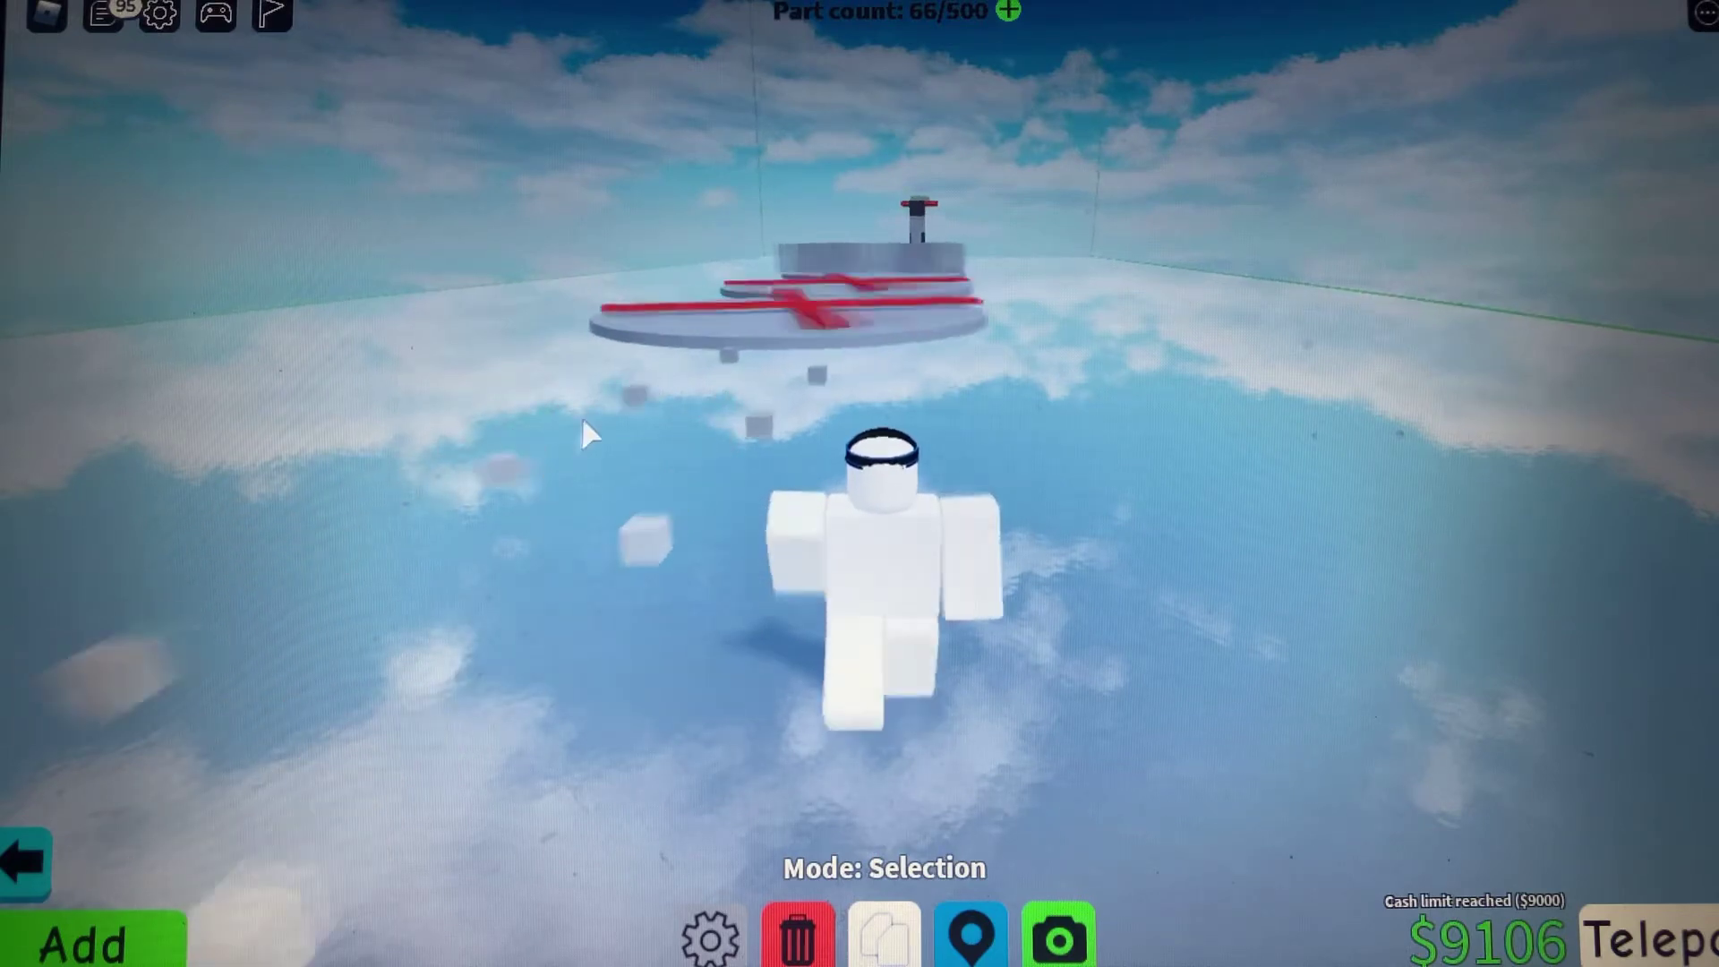
key("w")
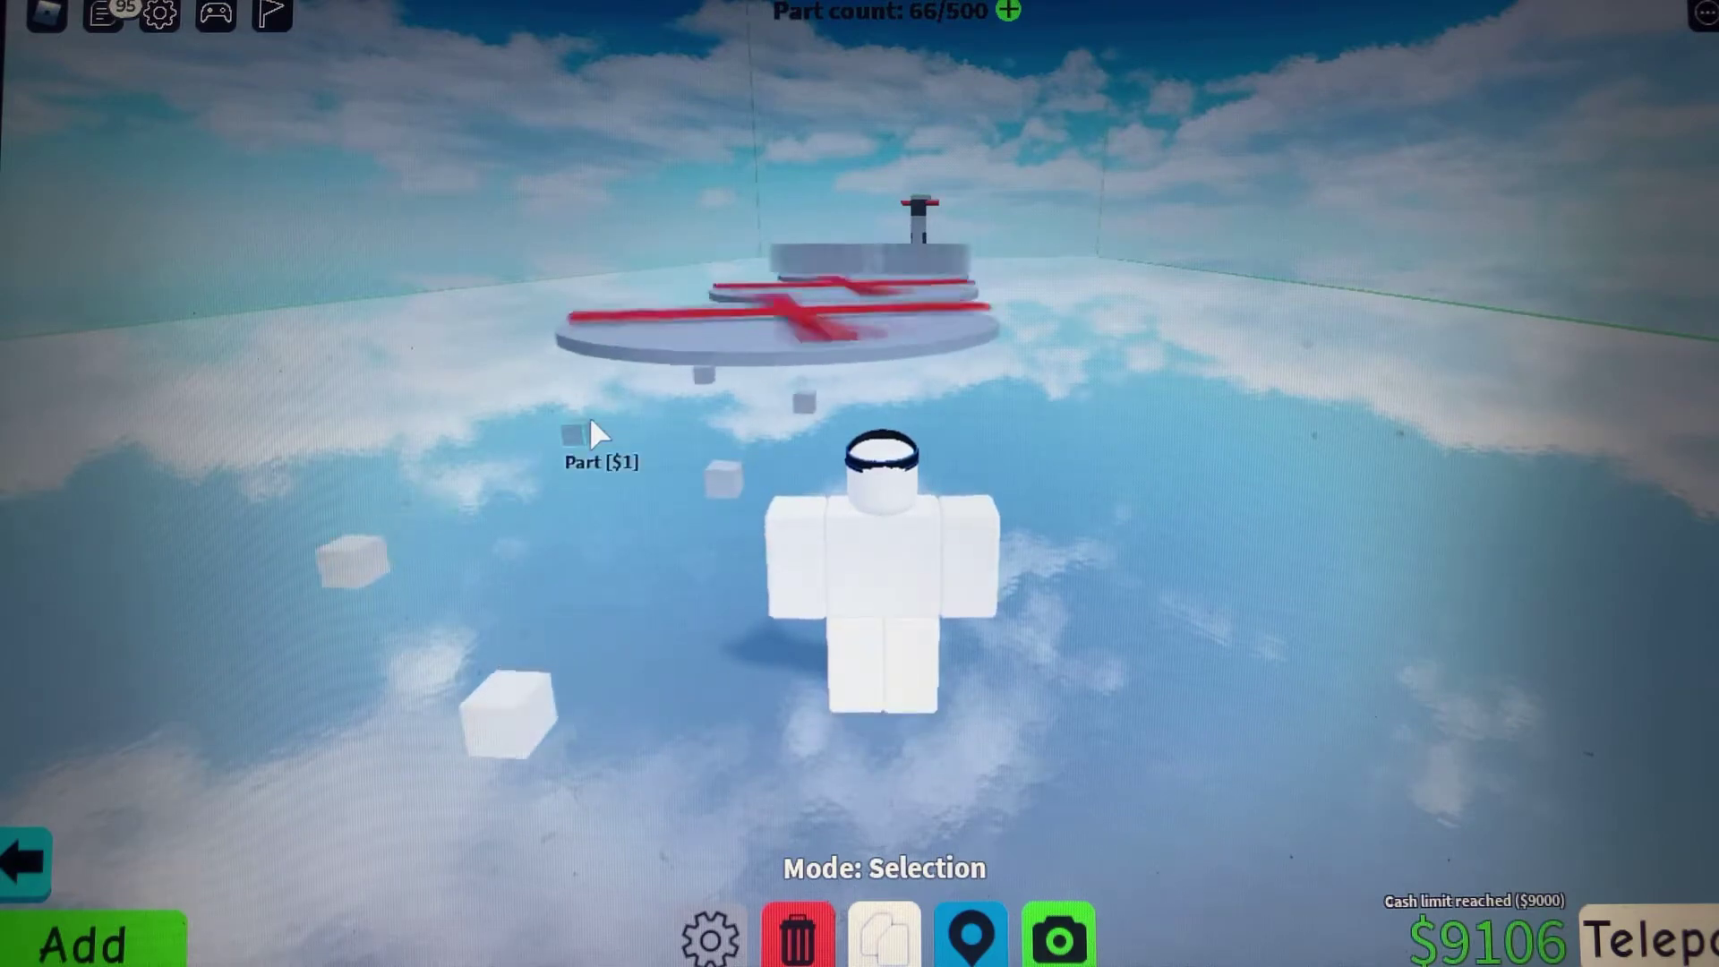
key("w")
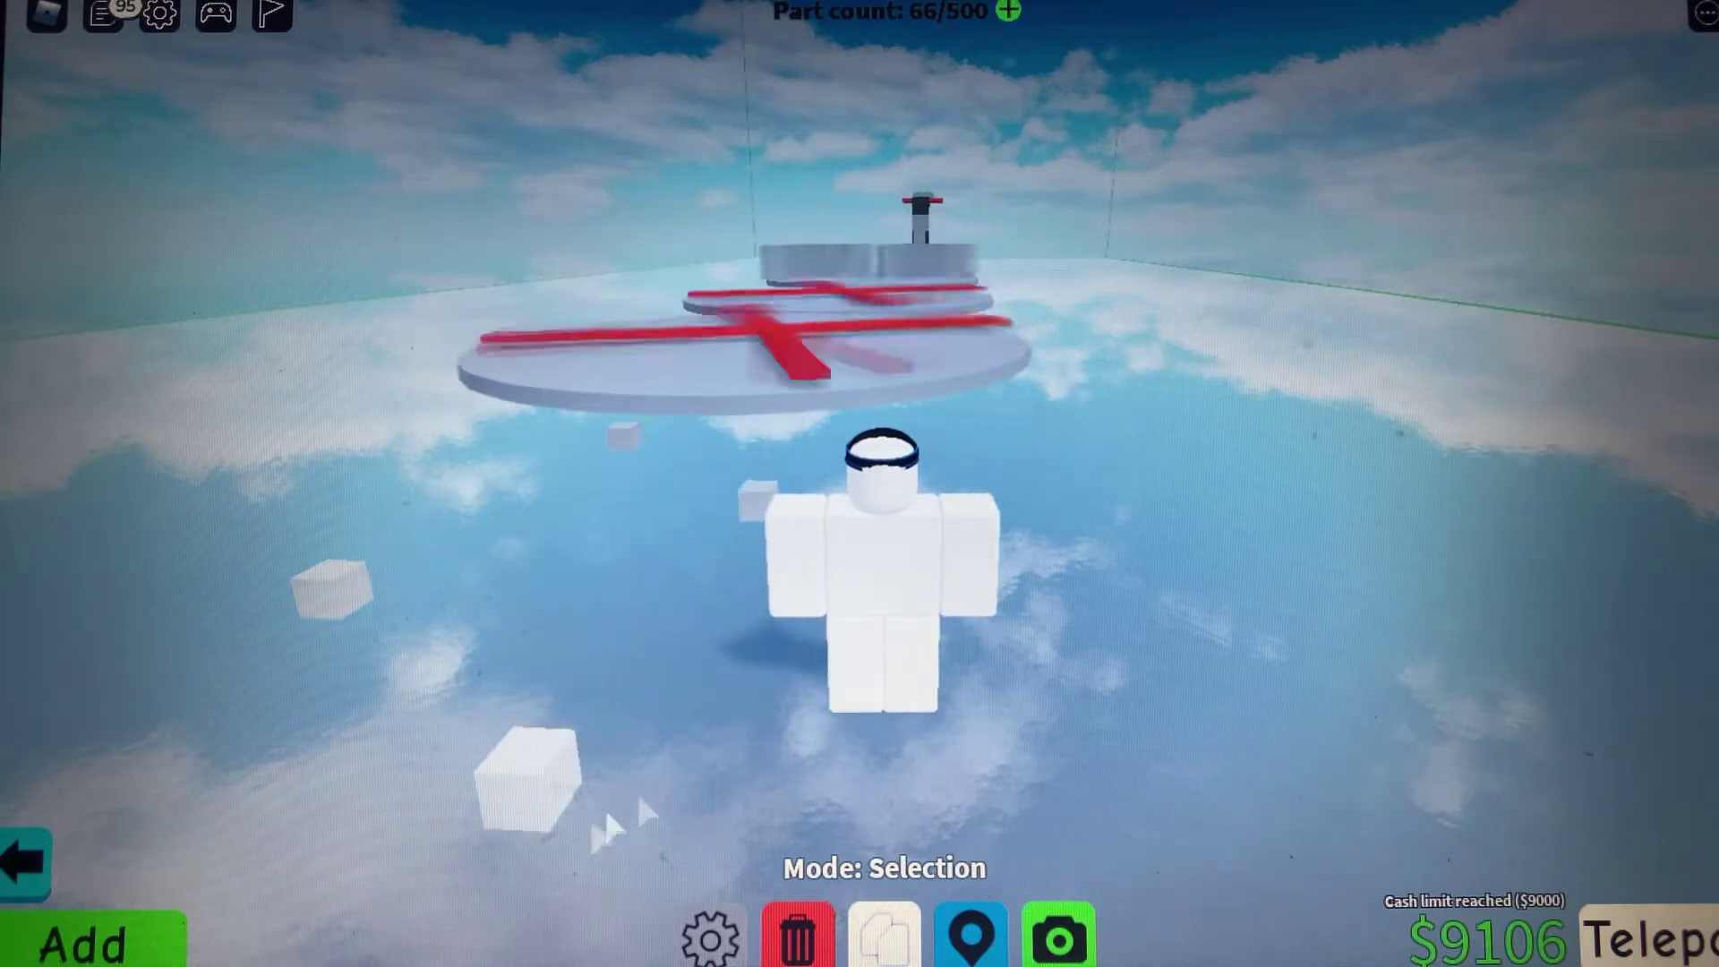
key("Right")
key("w")
key("w")
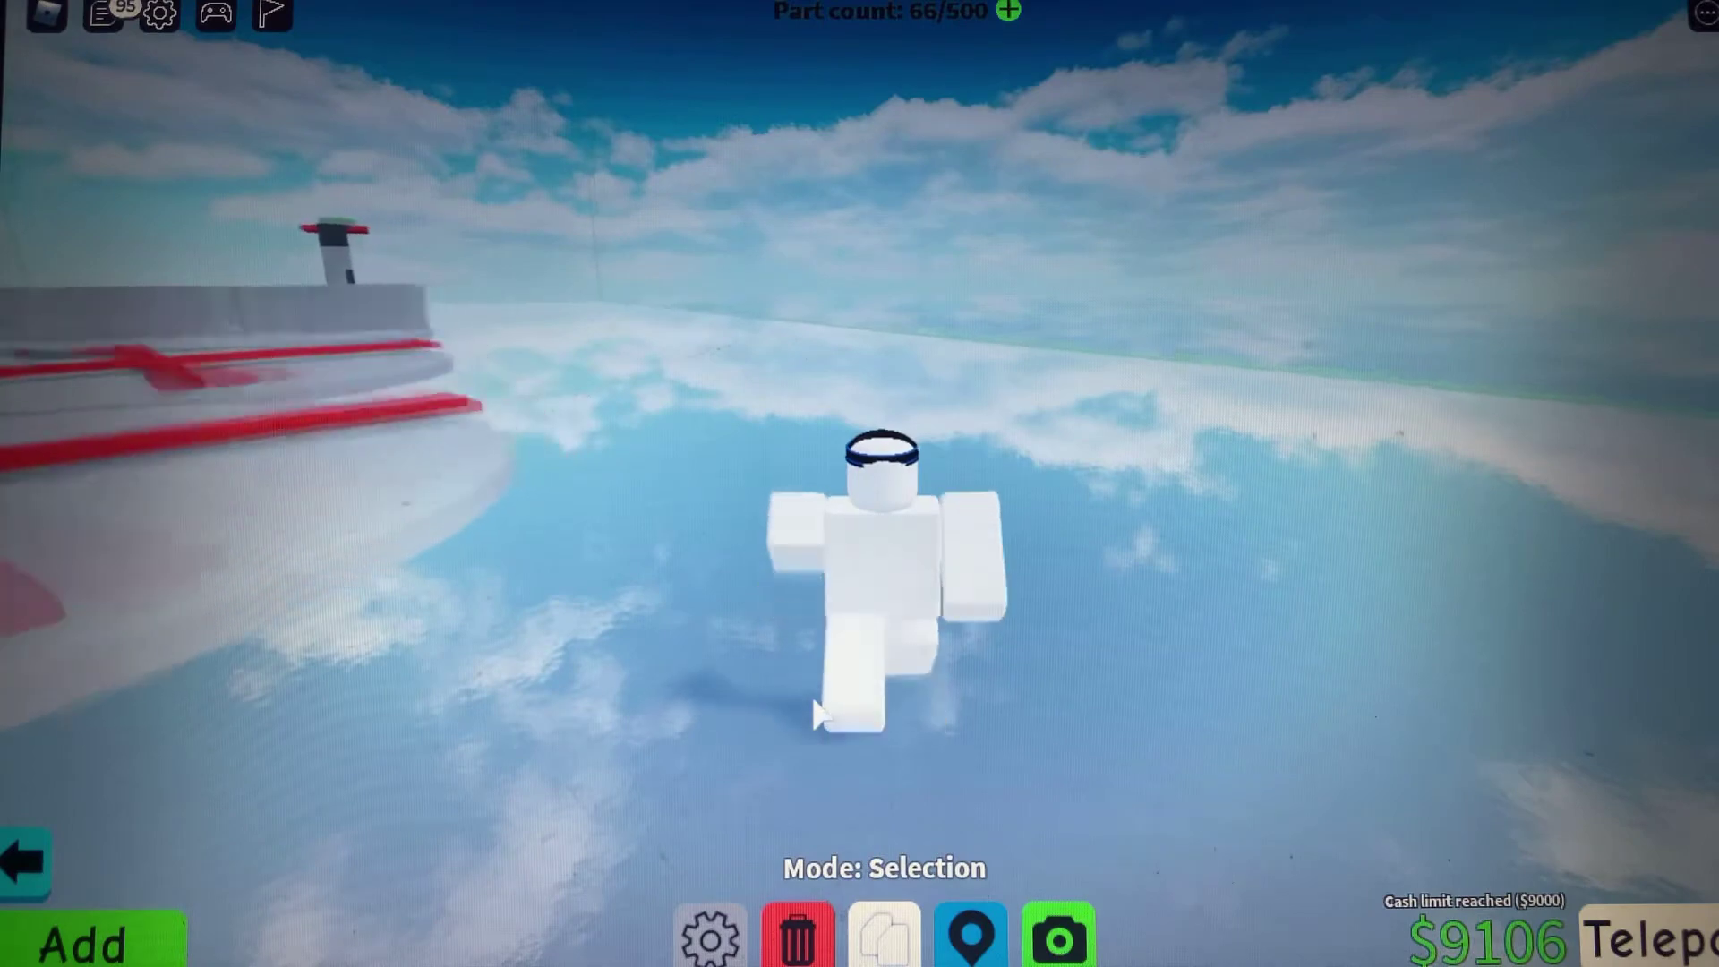
key("Left")
key("Right")
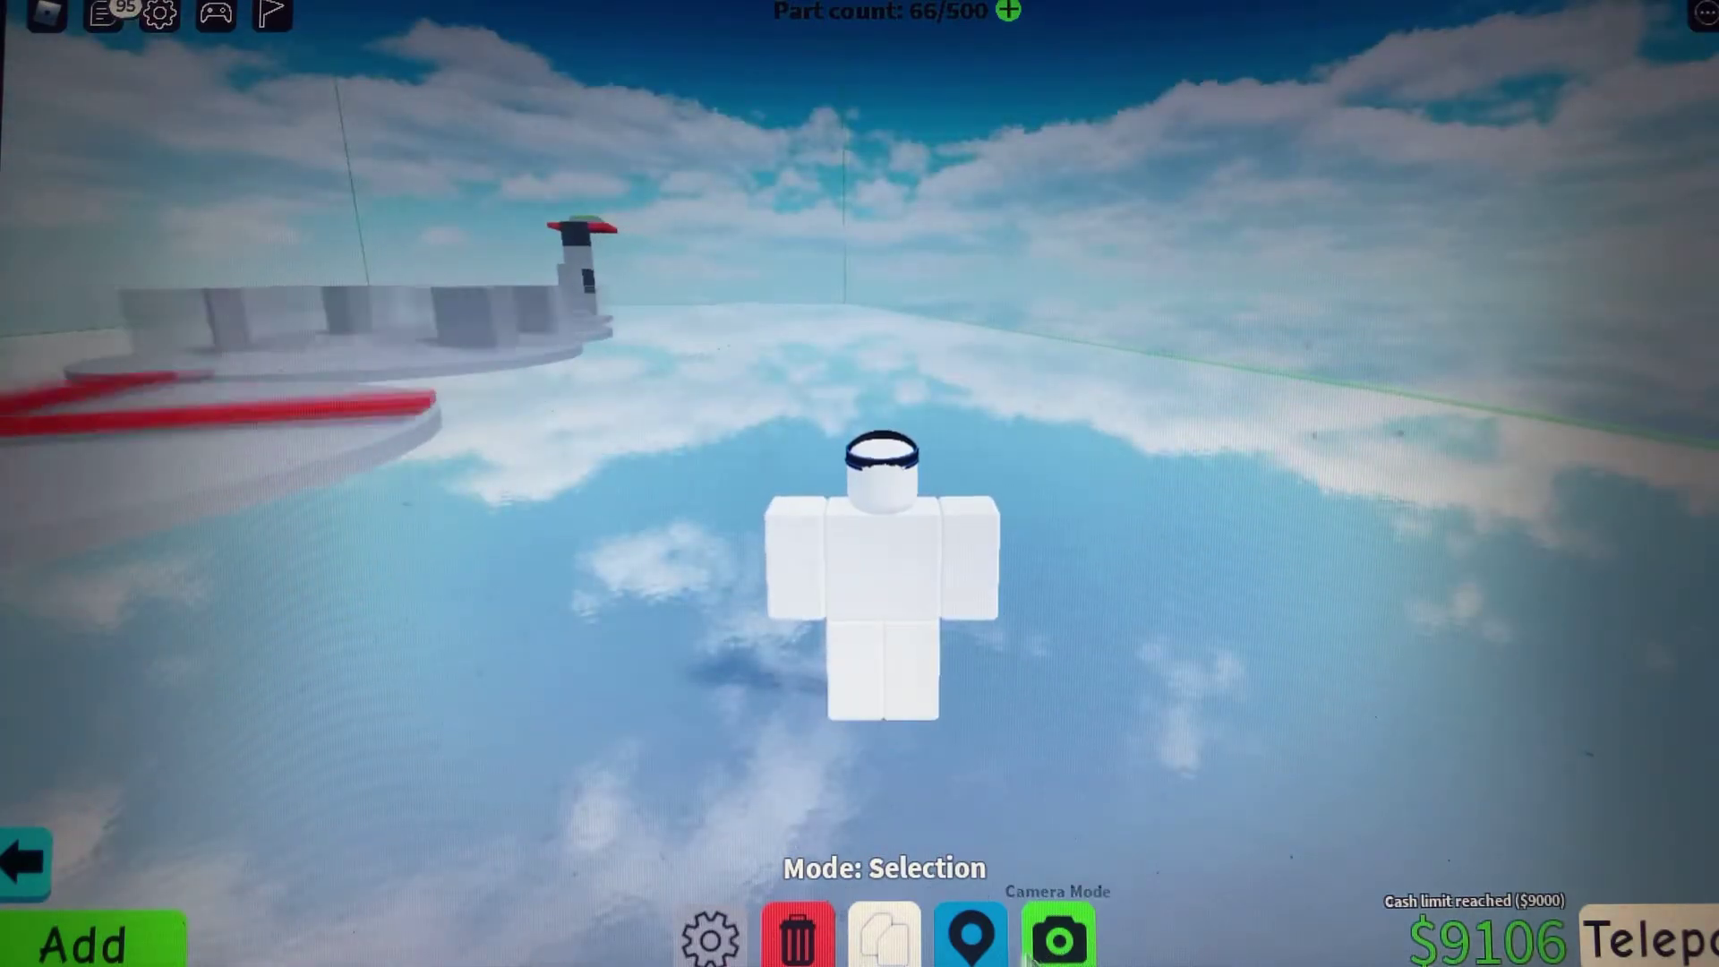
Teleport onto the red platform near the tower
key("t")
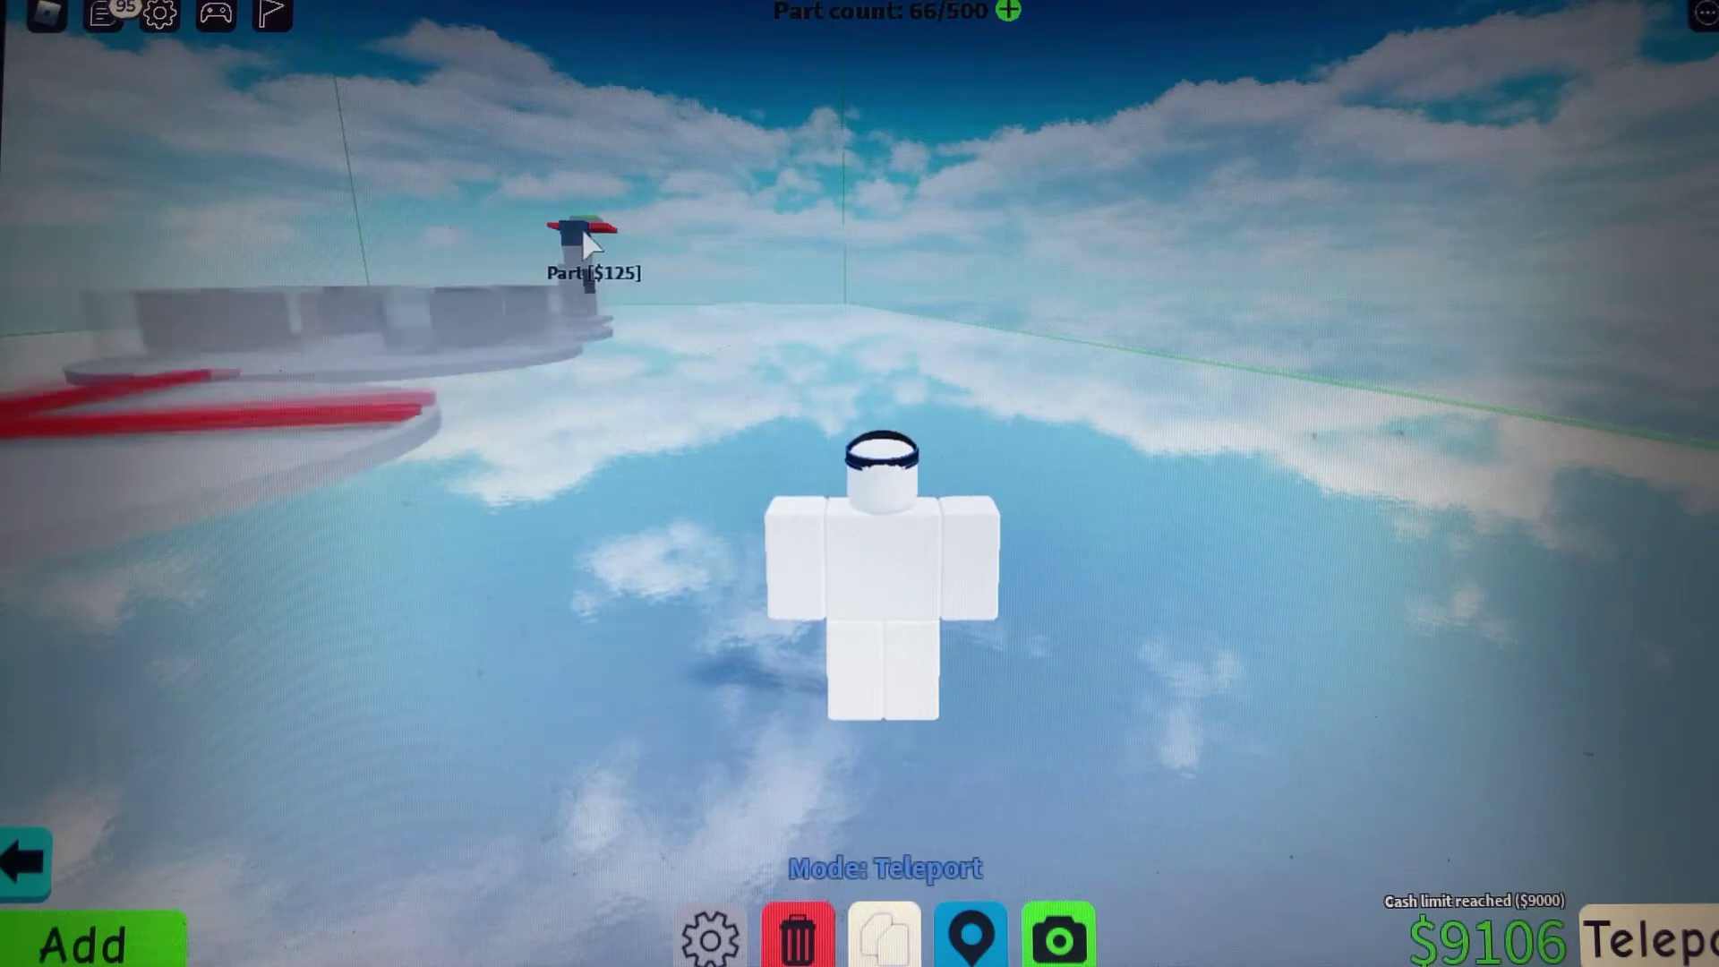
left_click(566, 227)
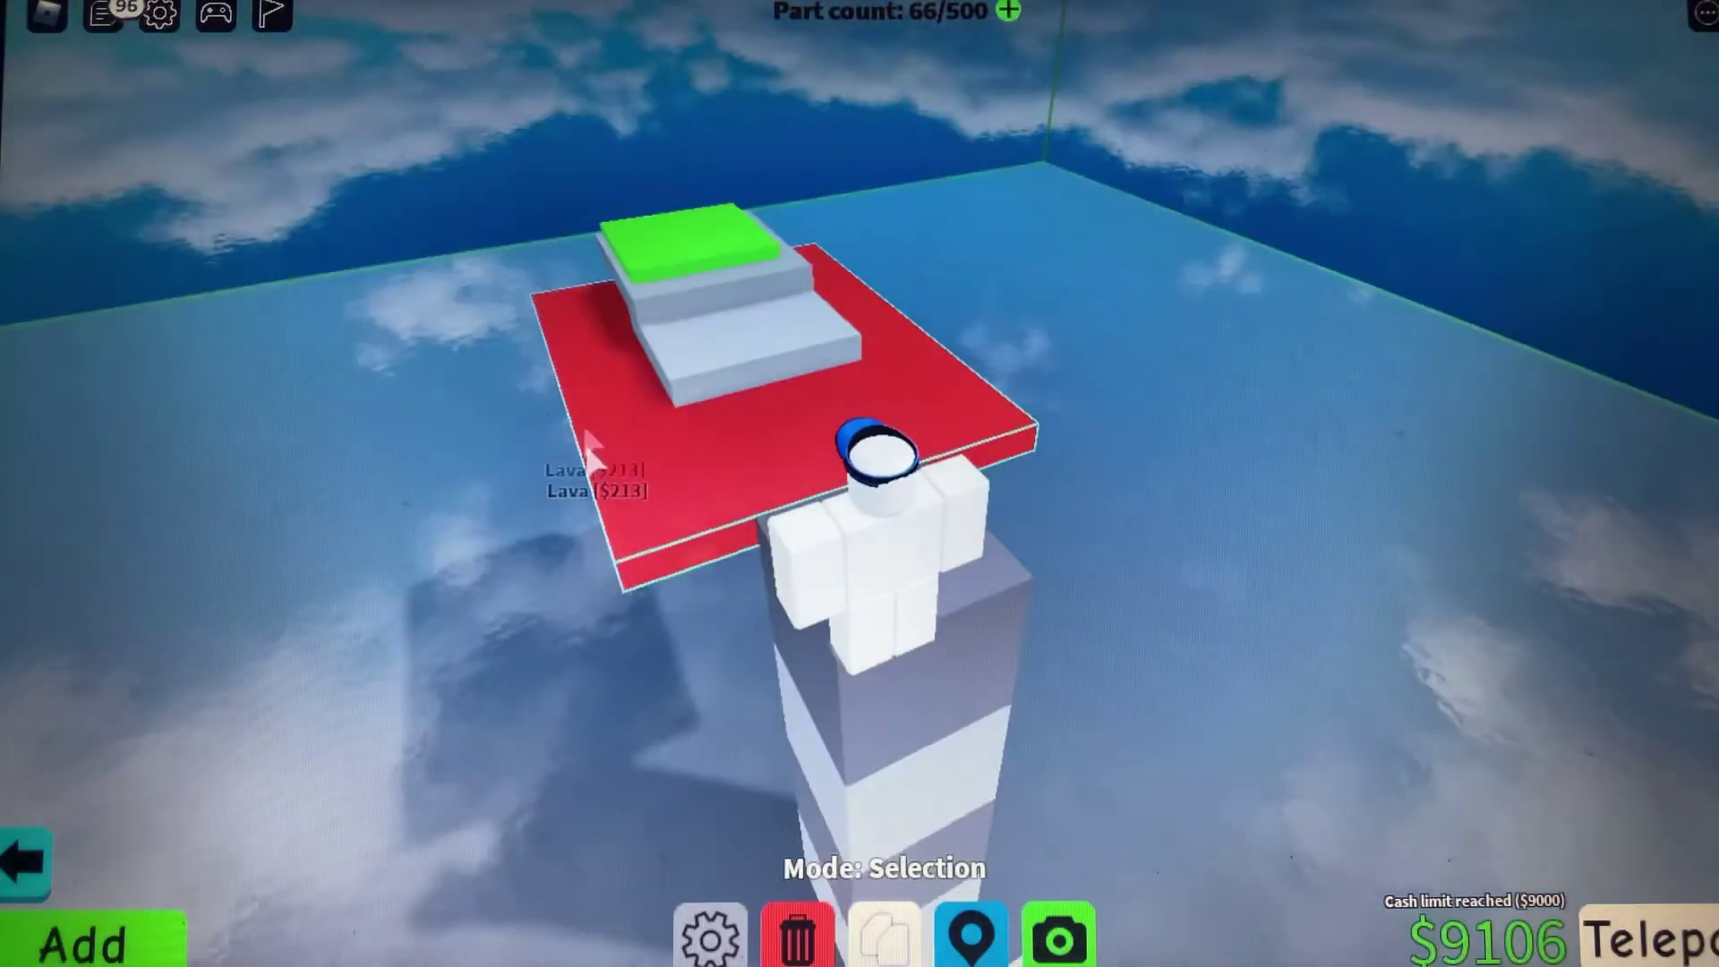
Select the red lava platform and recolour it a dark grey
left_click(594, 449)
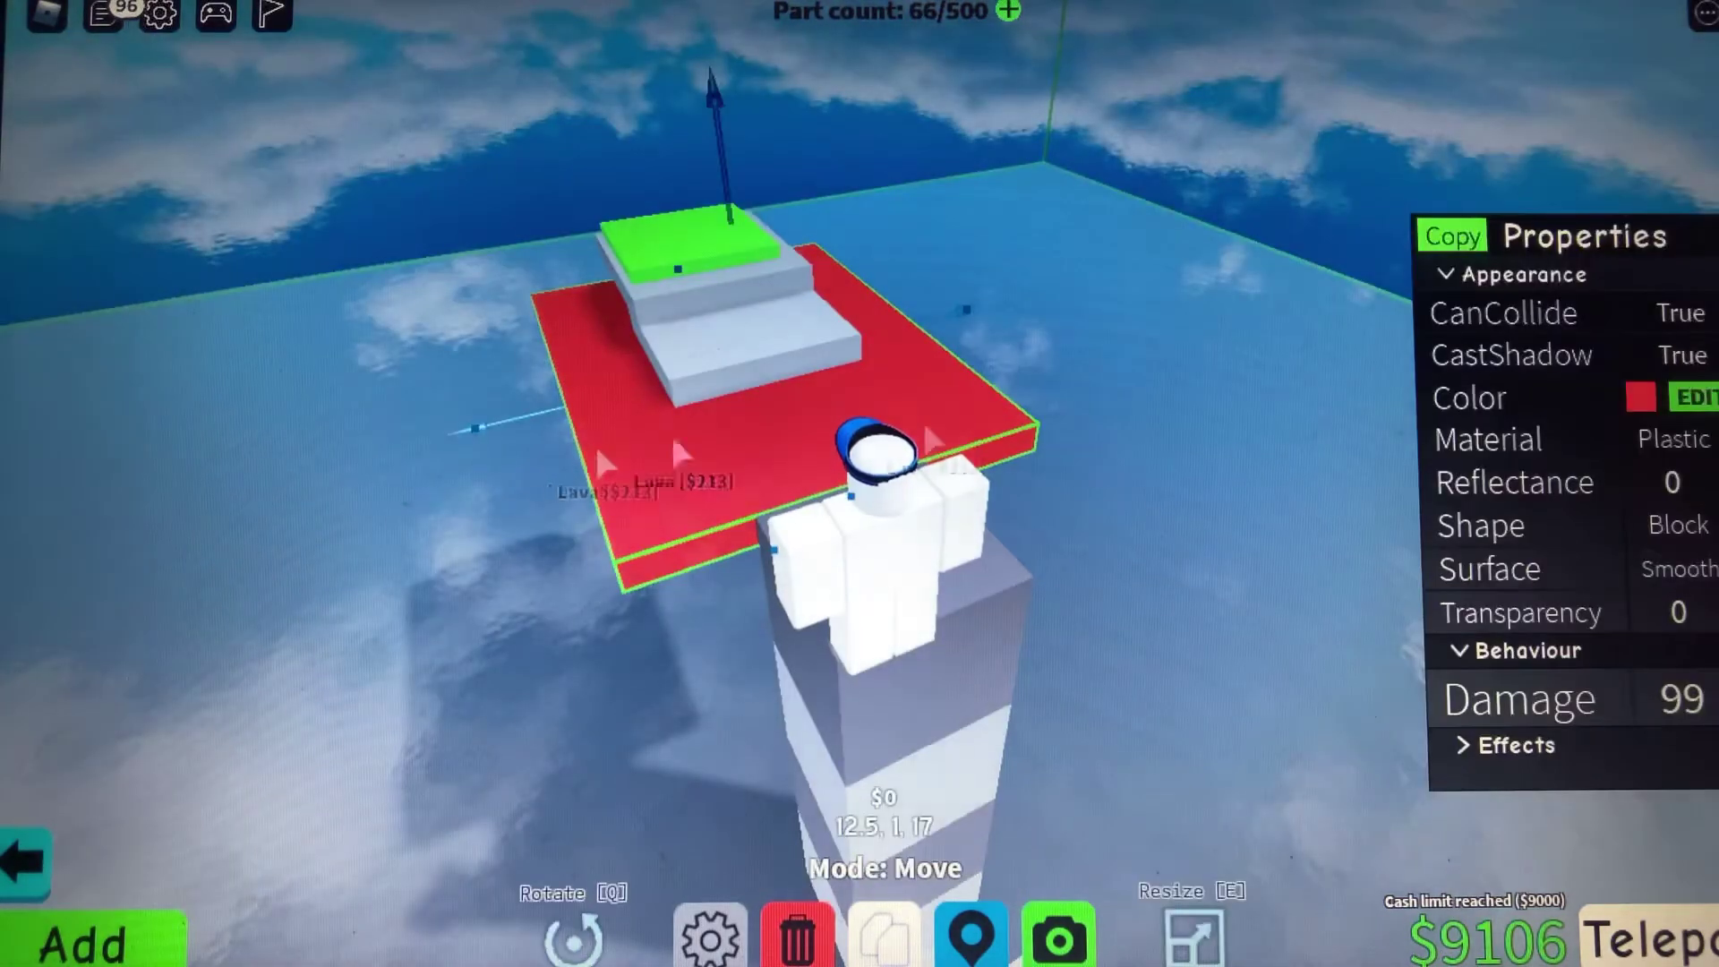
left_click(1693, 401)
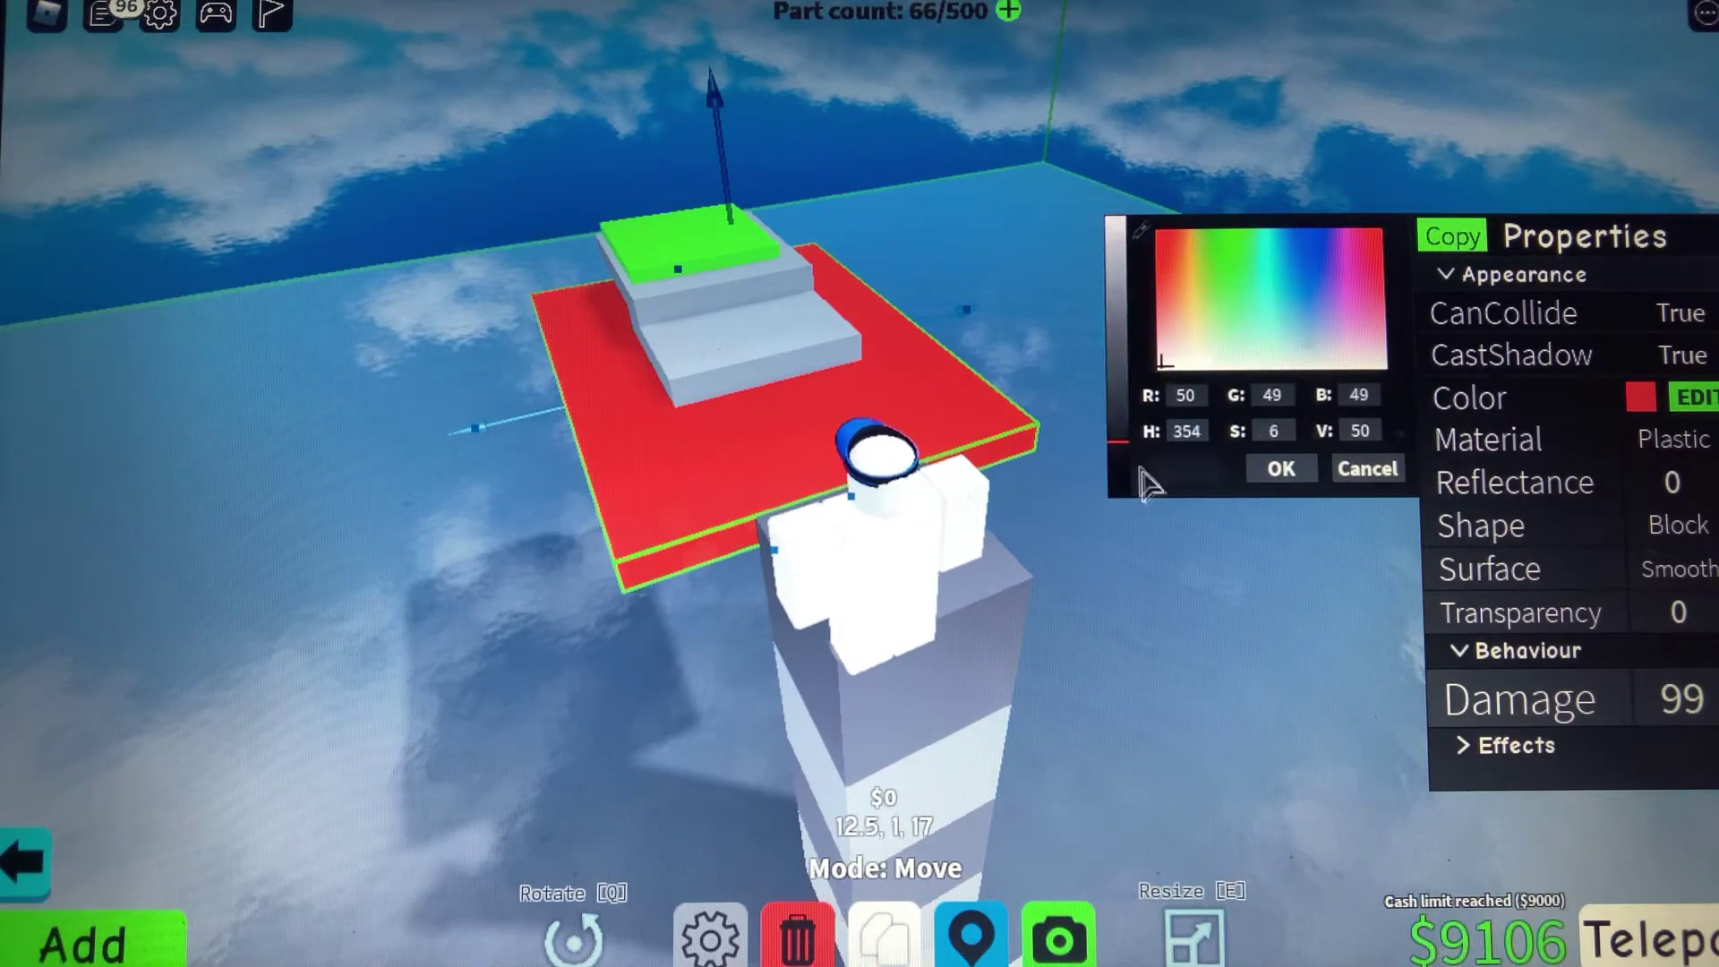
left_click(1283, 470)
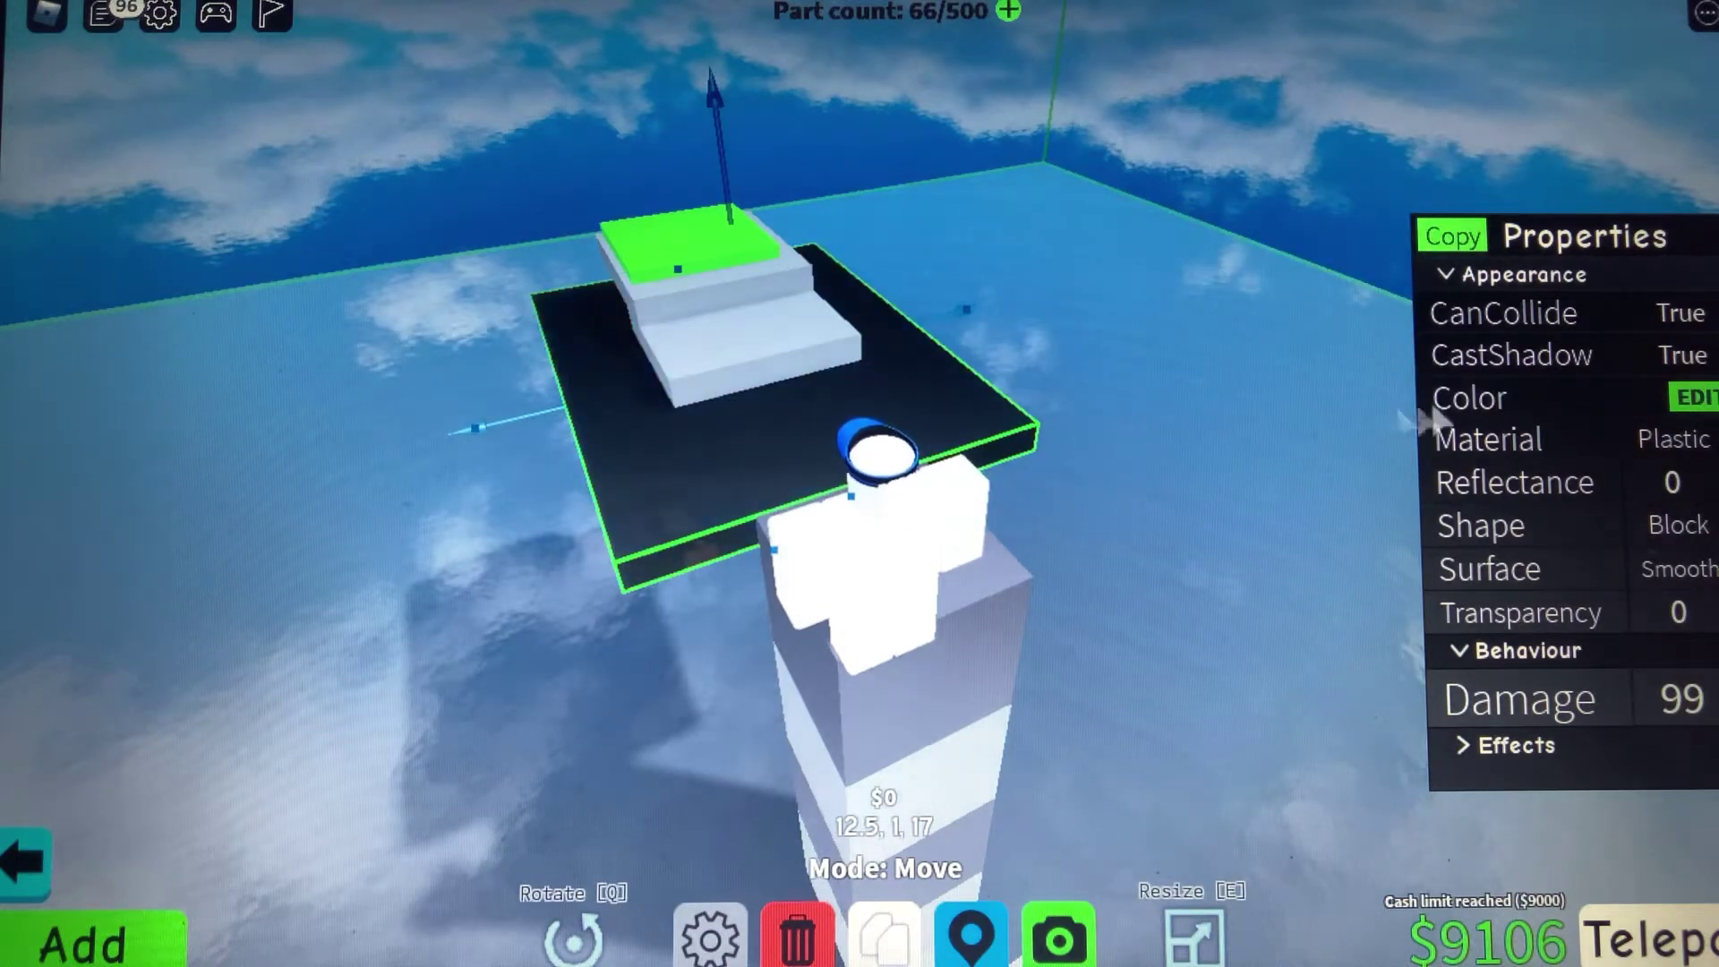
left_click(1690, 399)
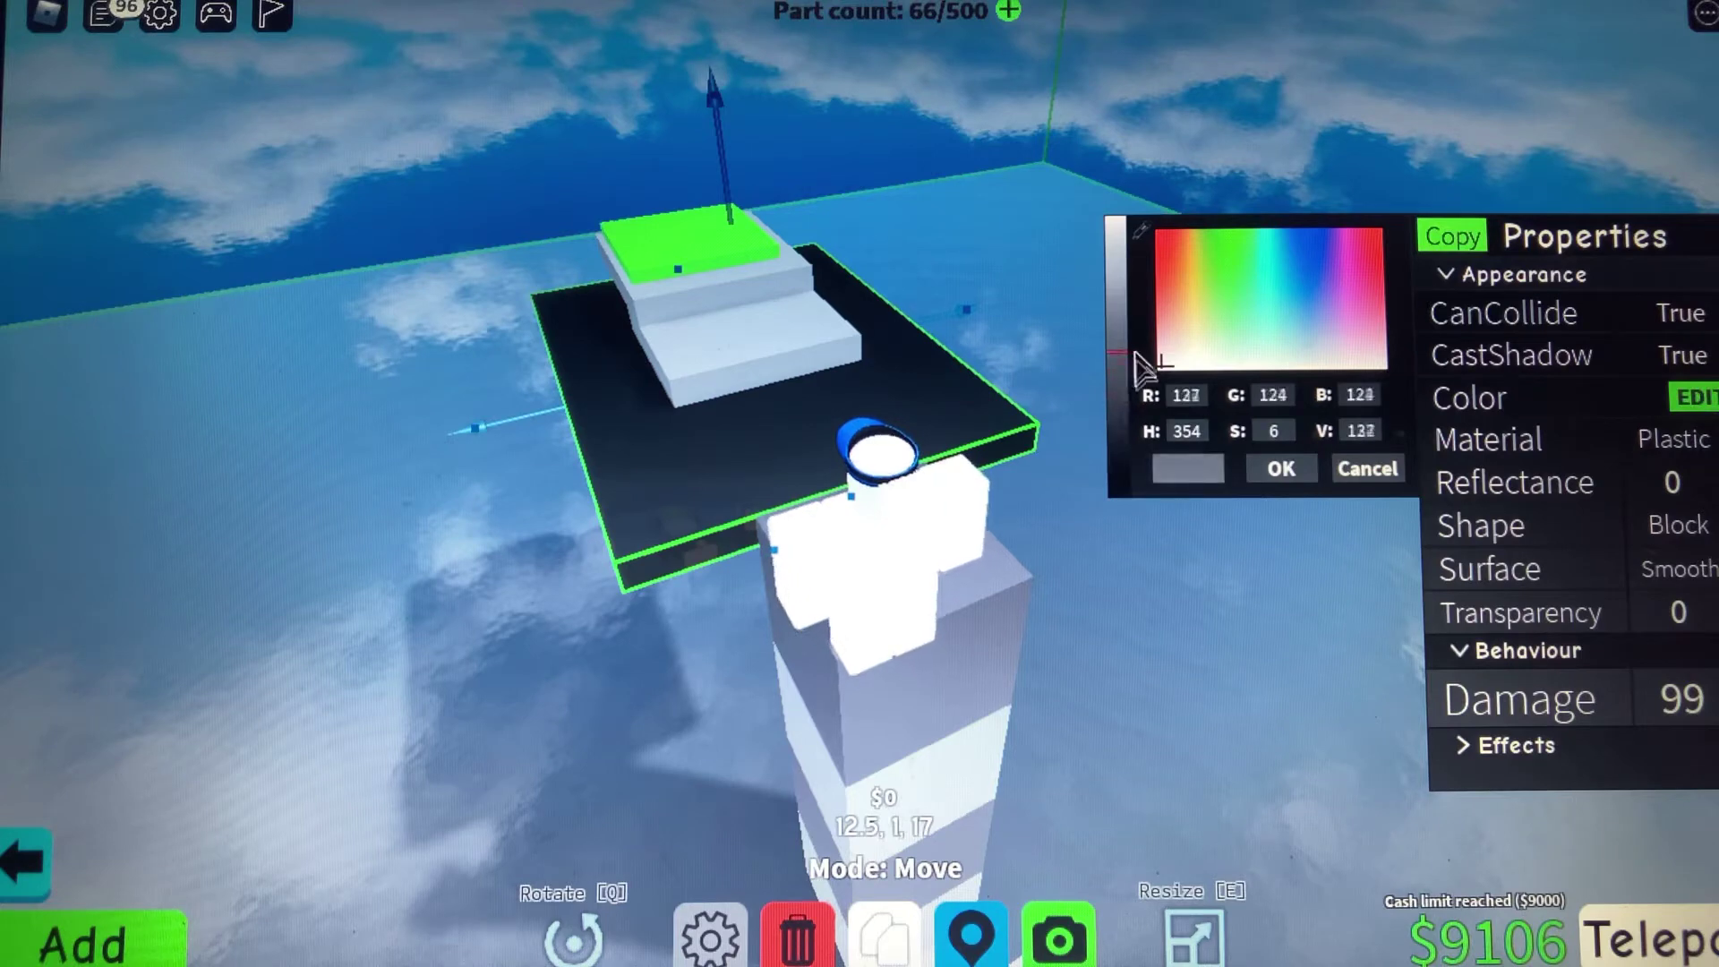
left_click(115, 21)
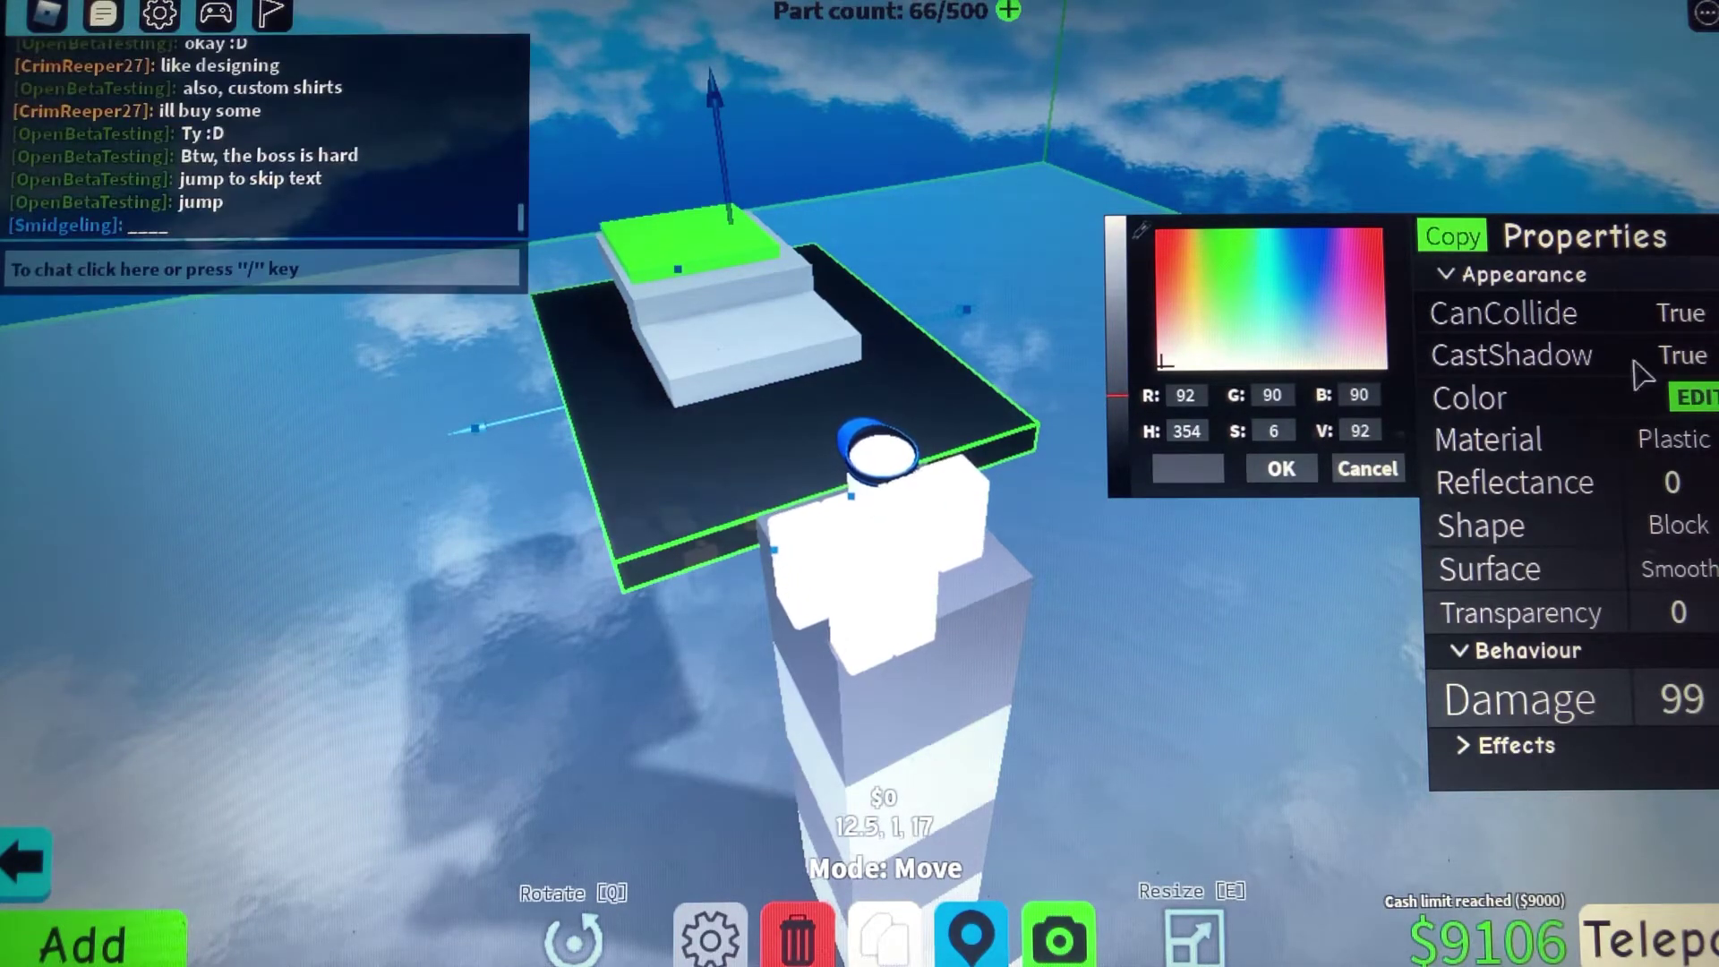
left_click(1690, 401)
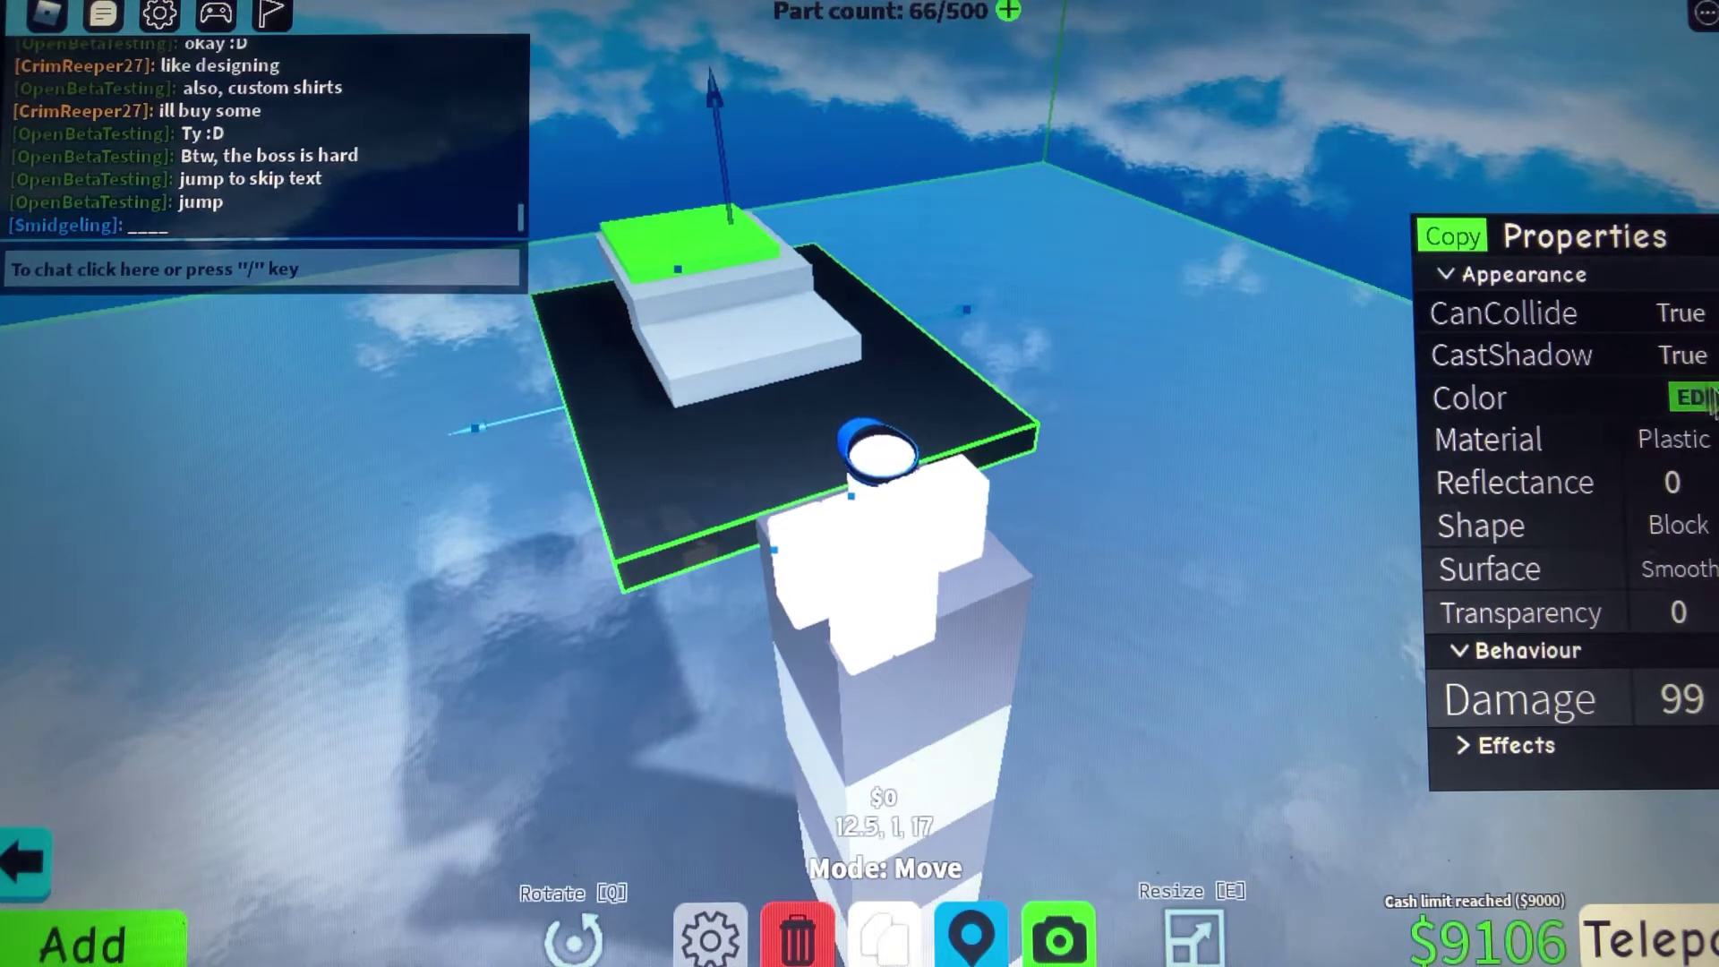
Adjust the slab's colour to a lighter grey and deselect it
left_click(1690, 397)
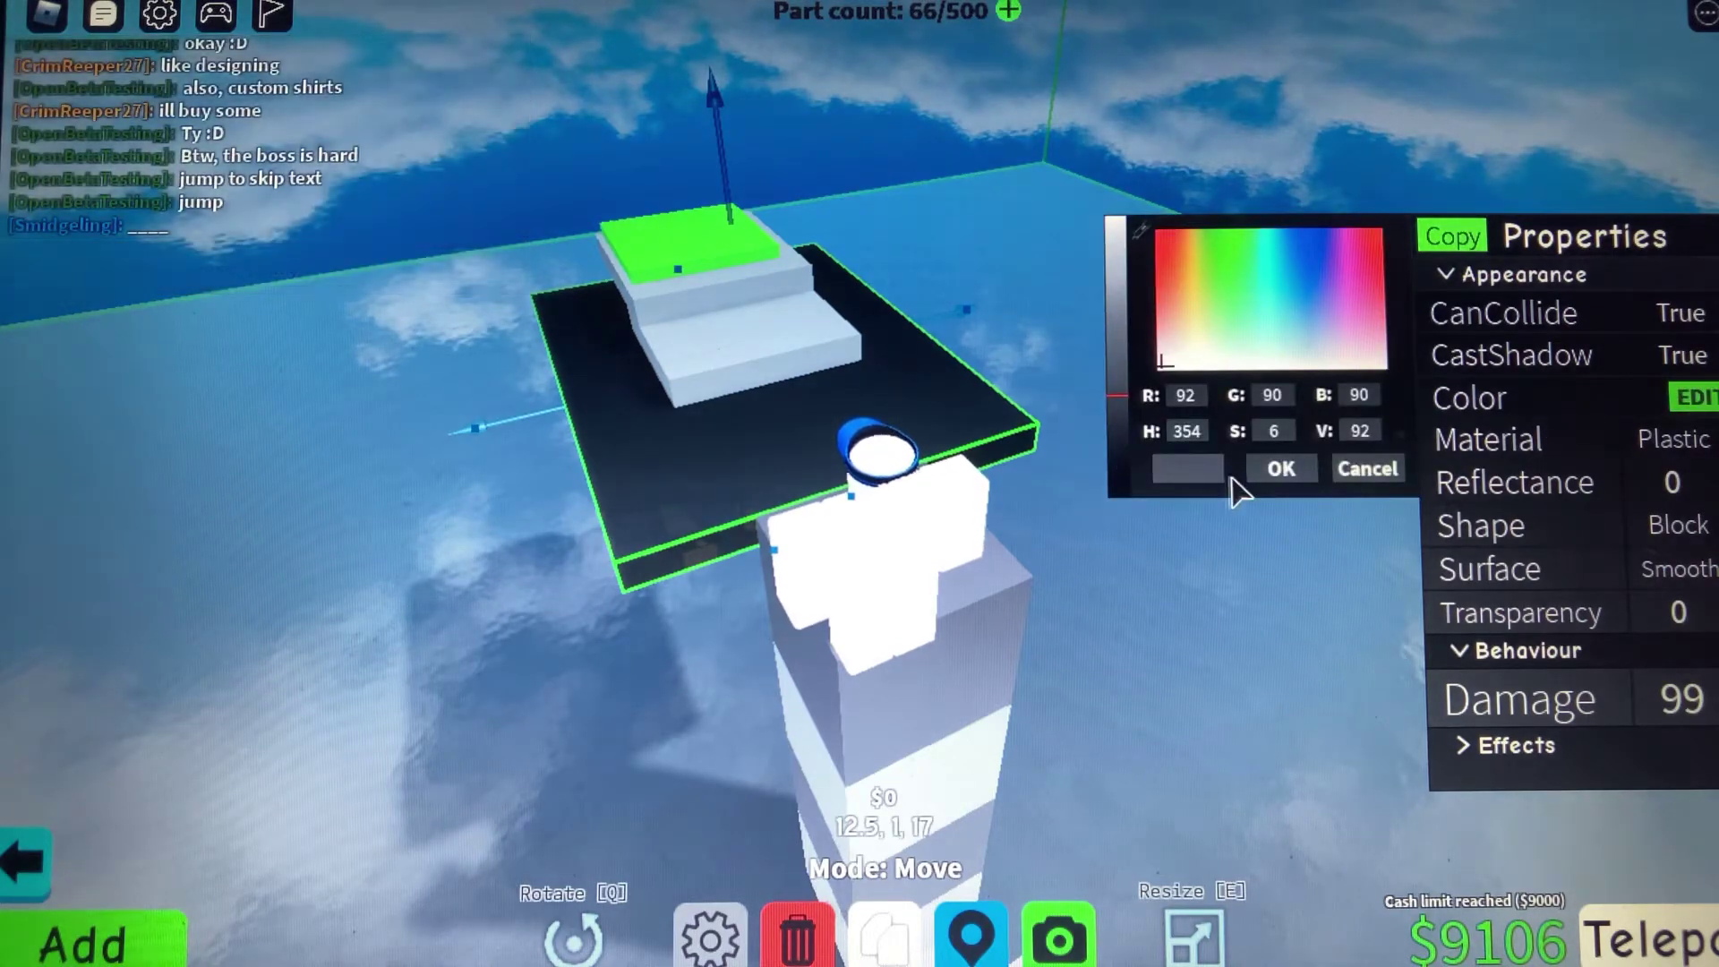
left_click(1280, 469)
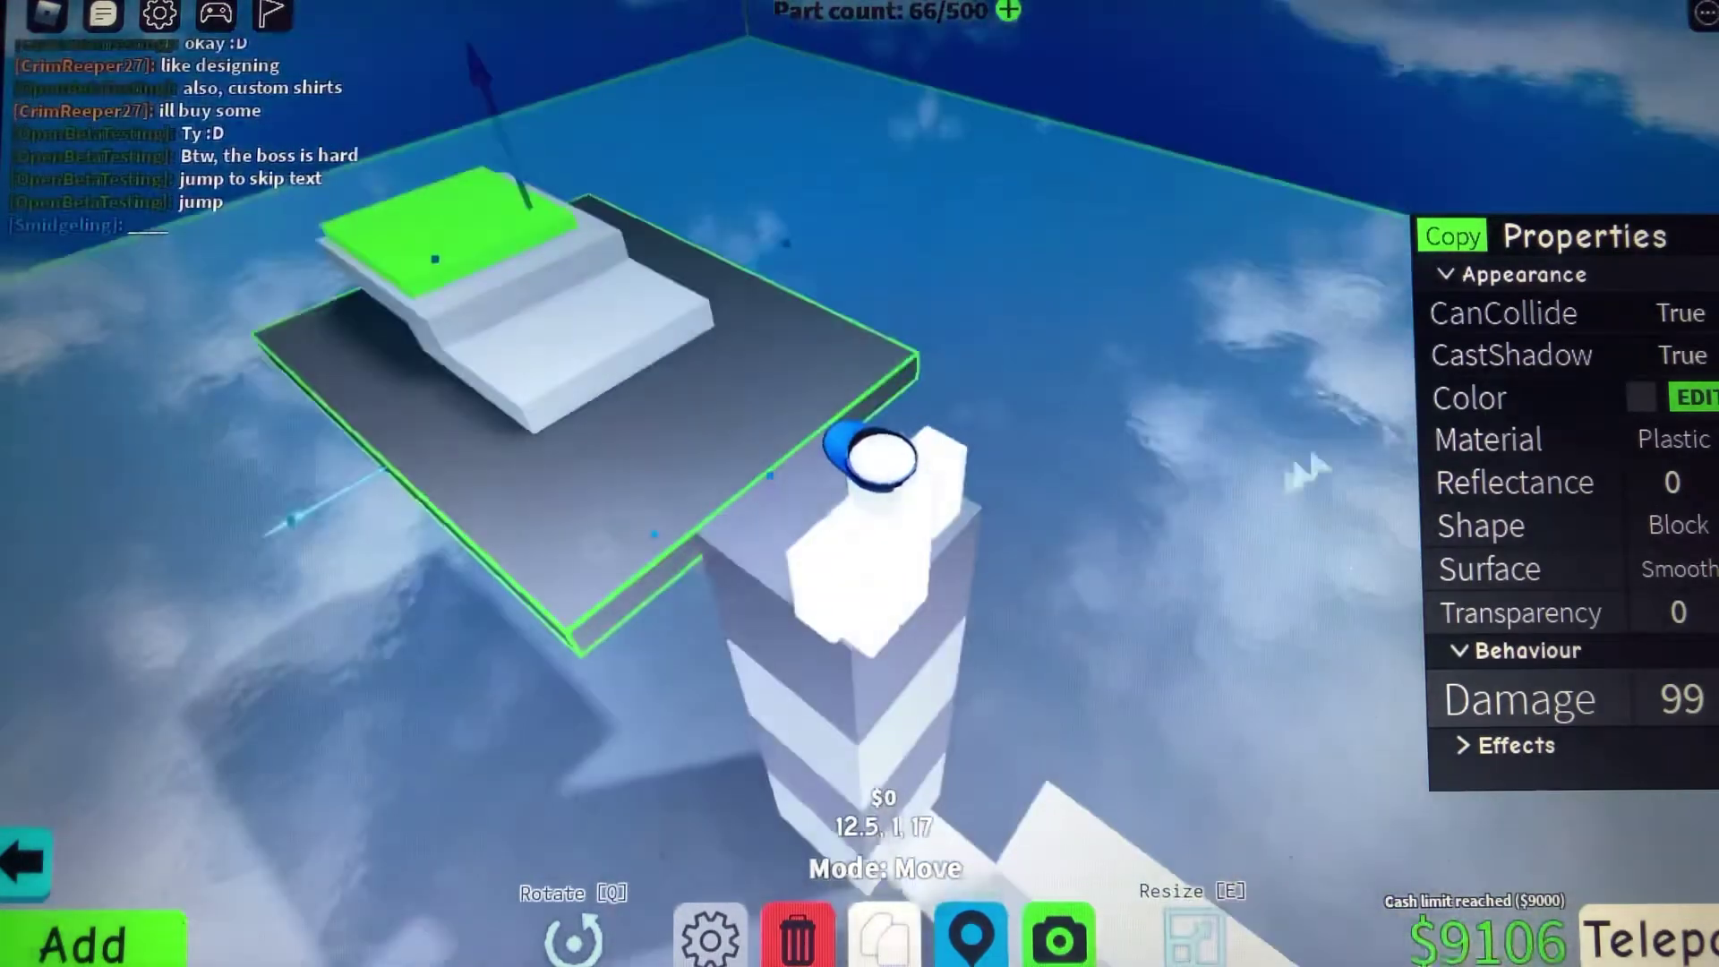
left_click(1693, 400)
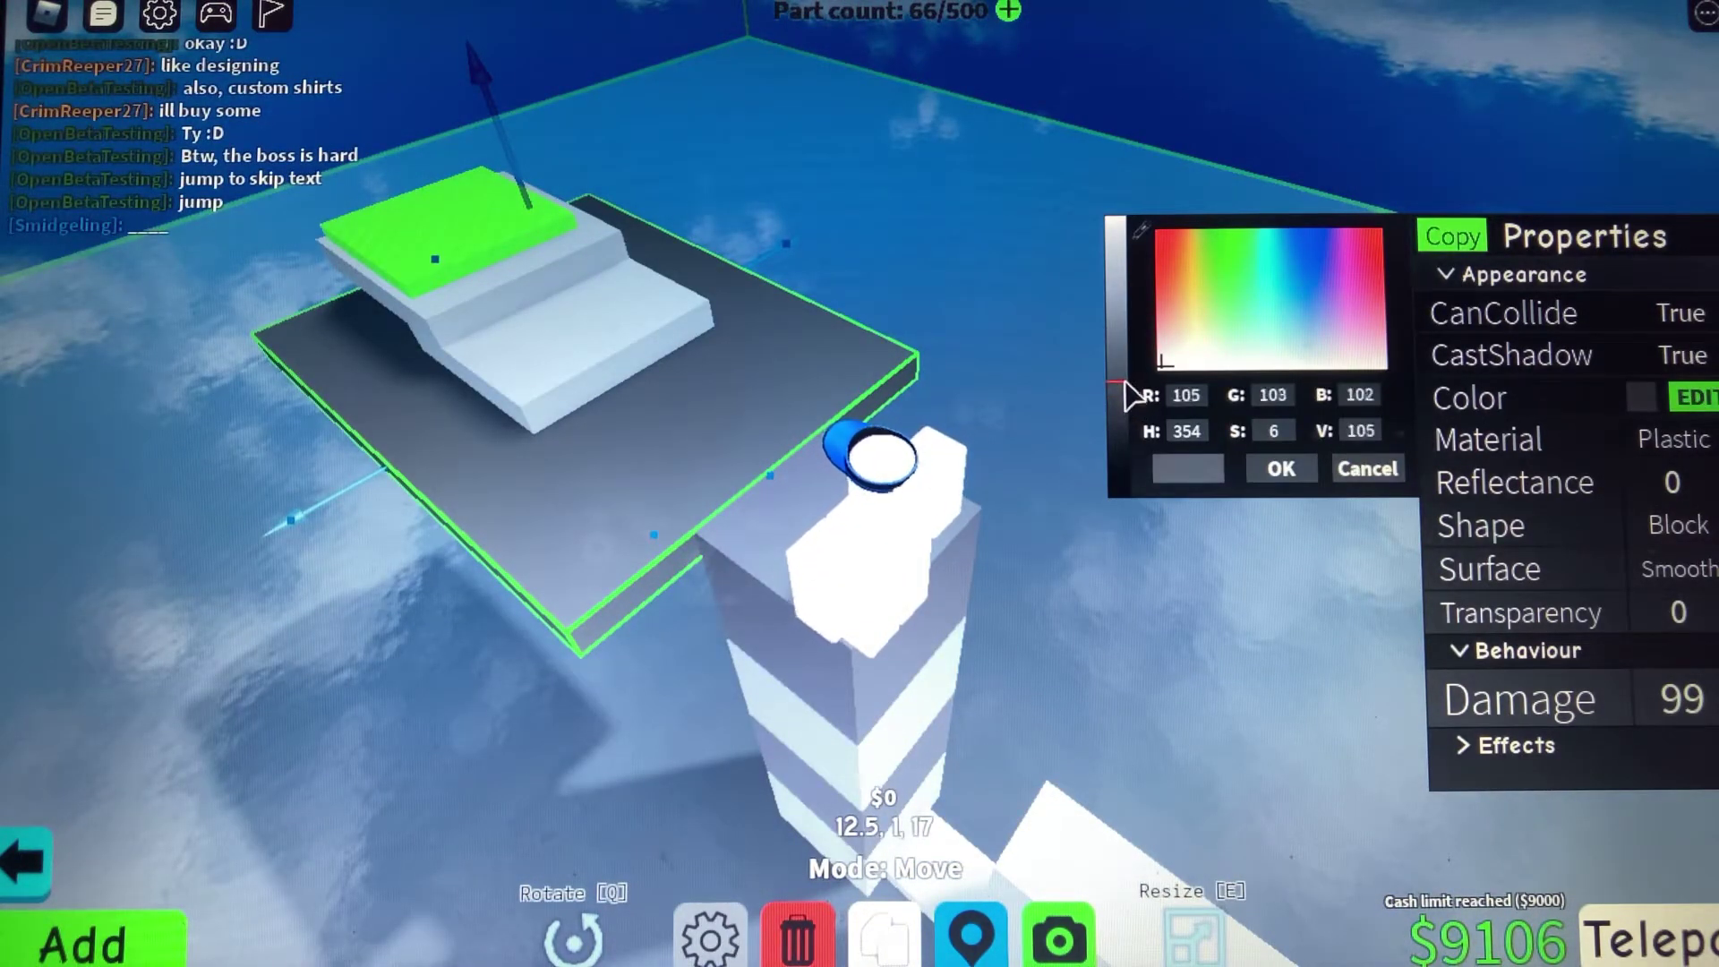
left_click(1280, 469)
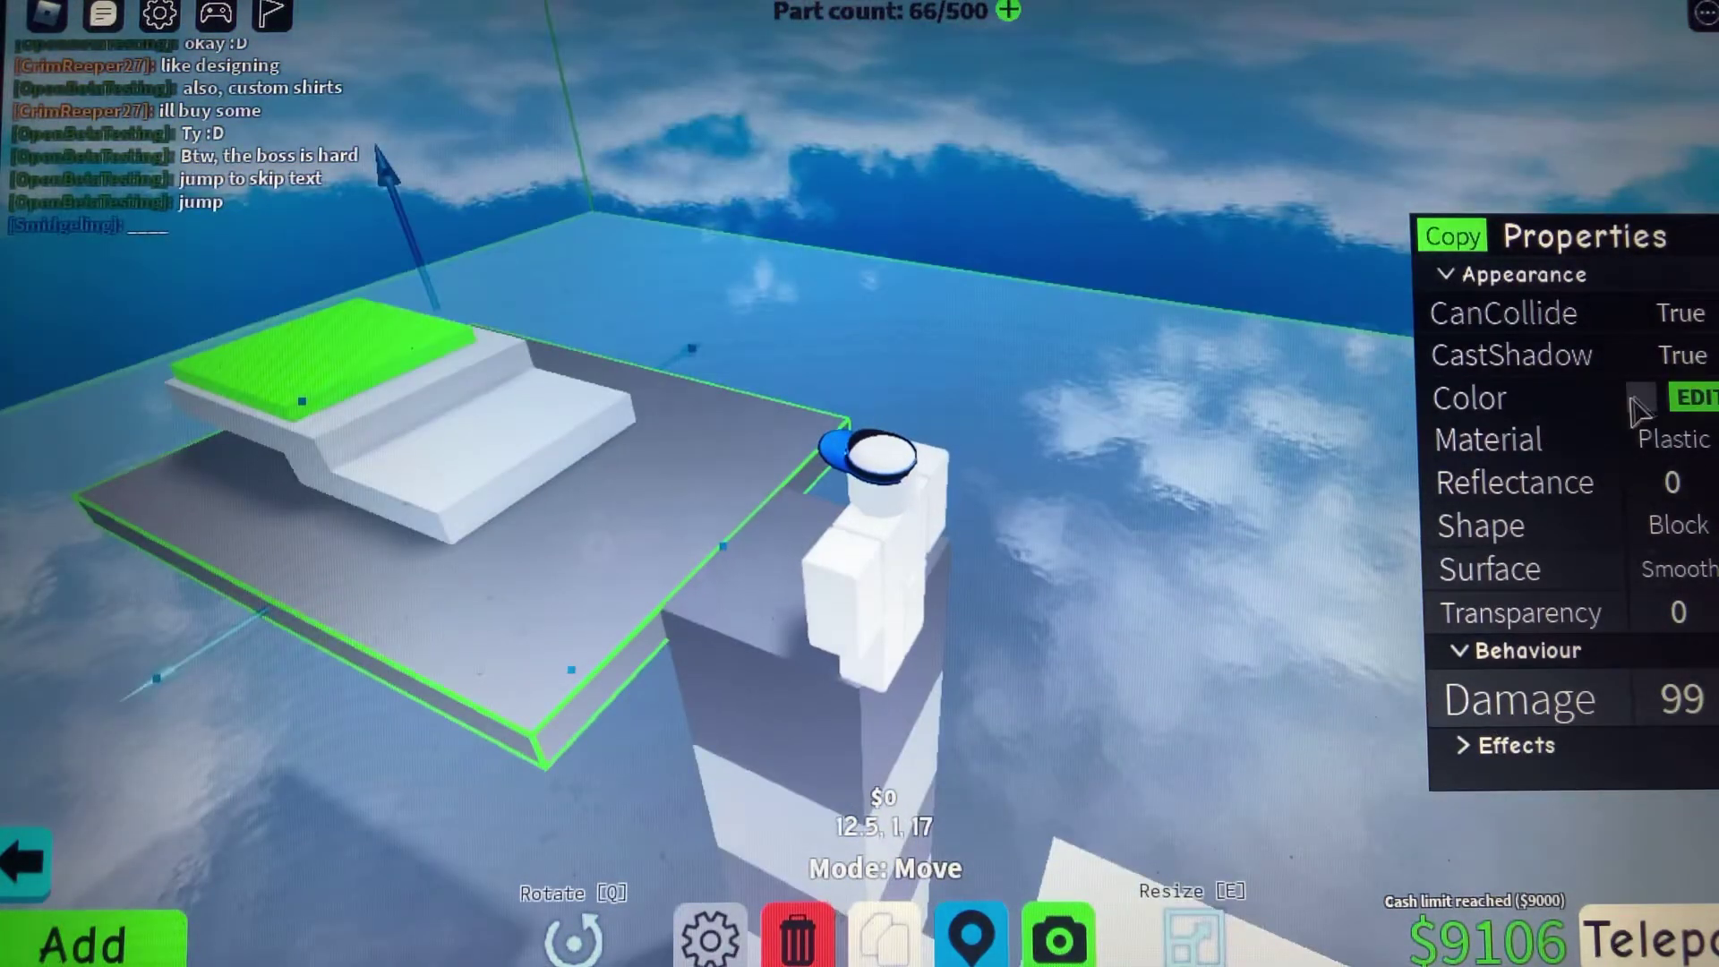
left_click(1693, 397)
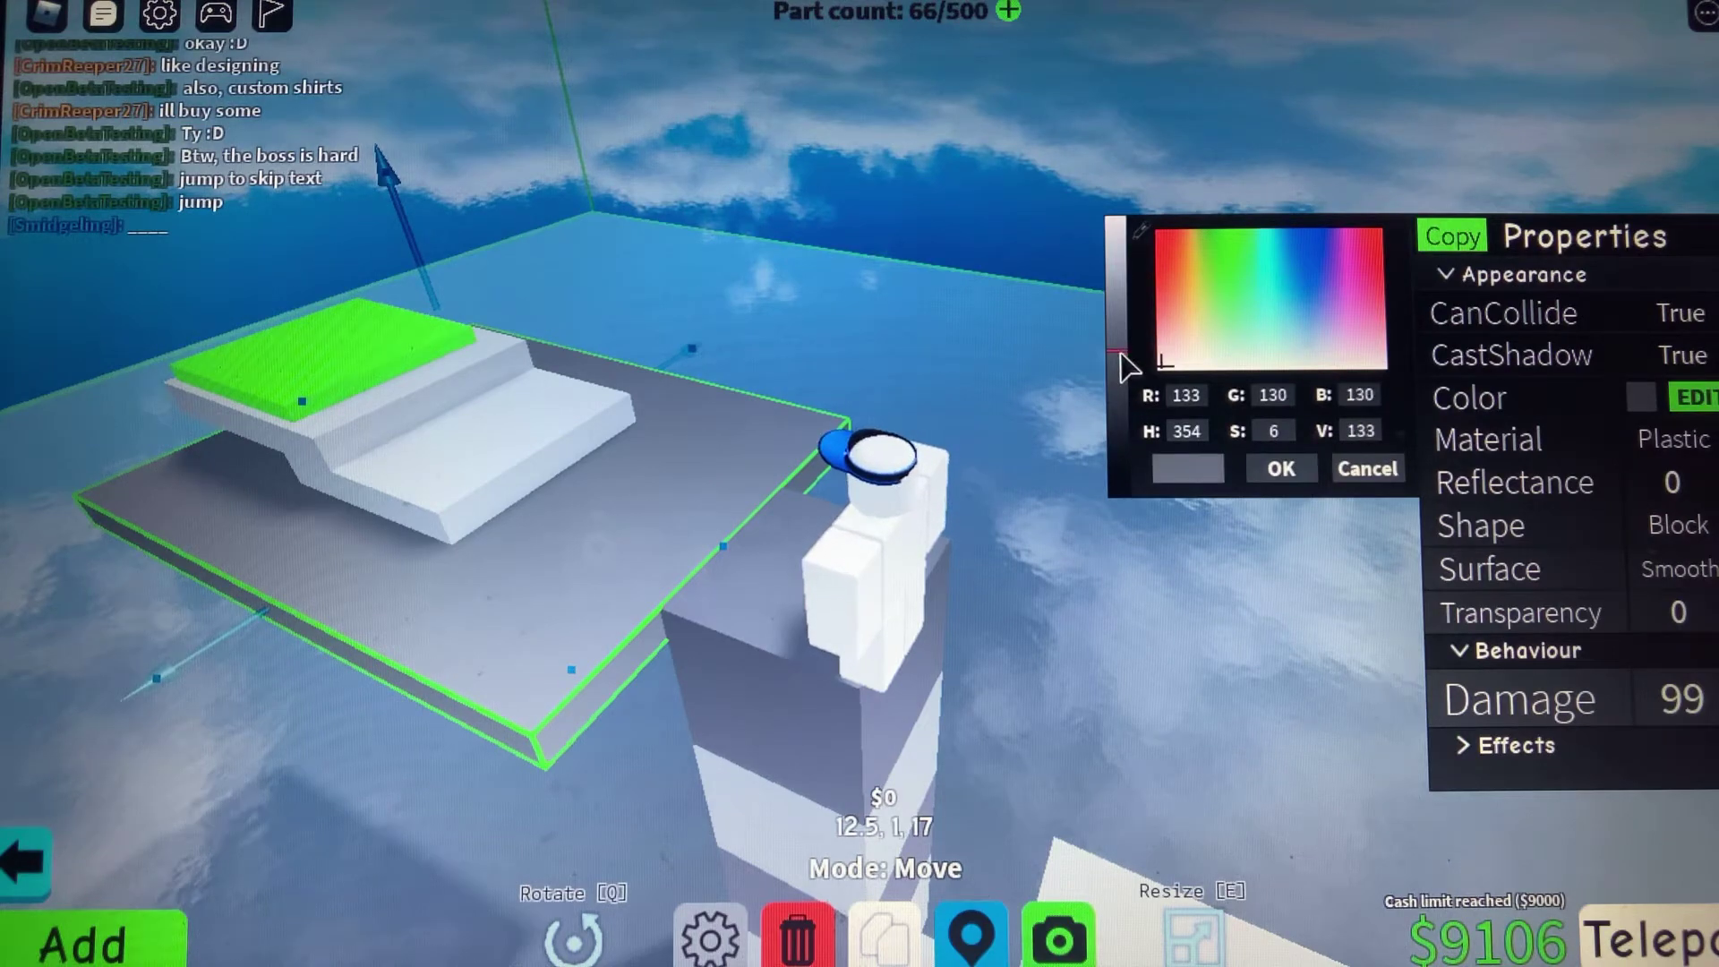
left_click(1255, 459)
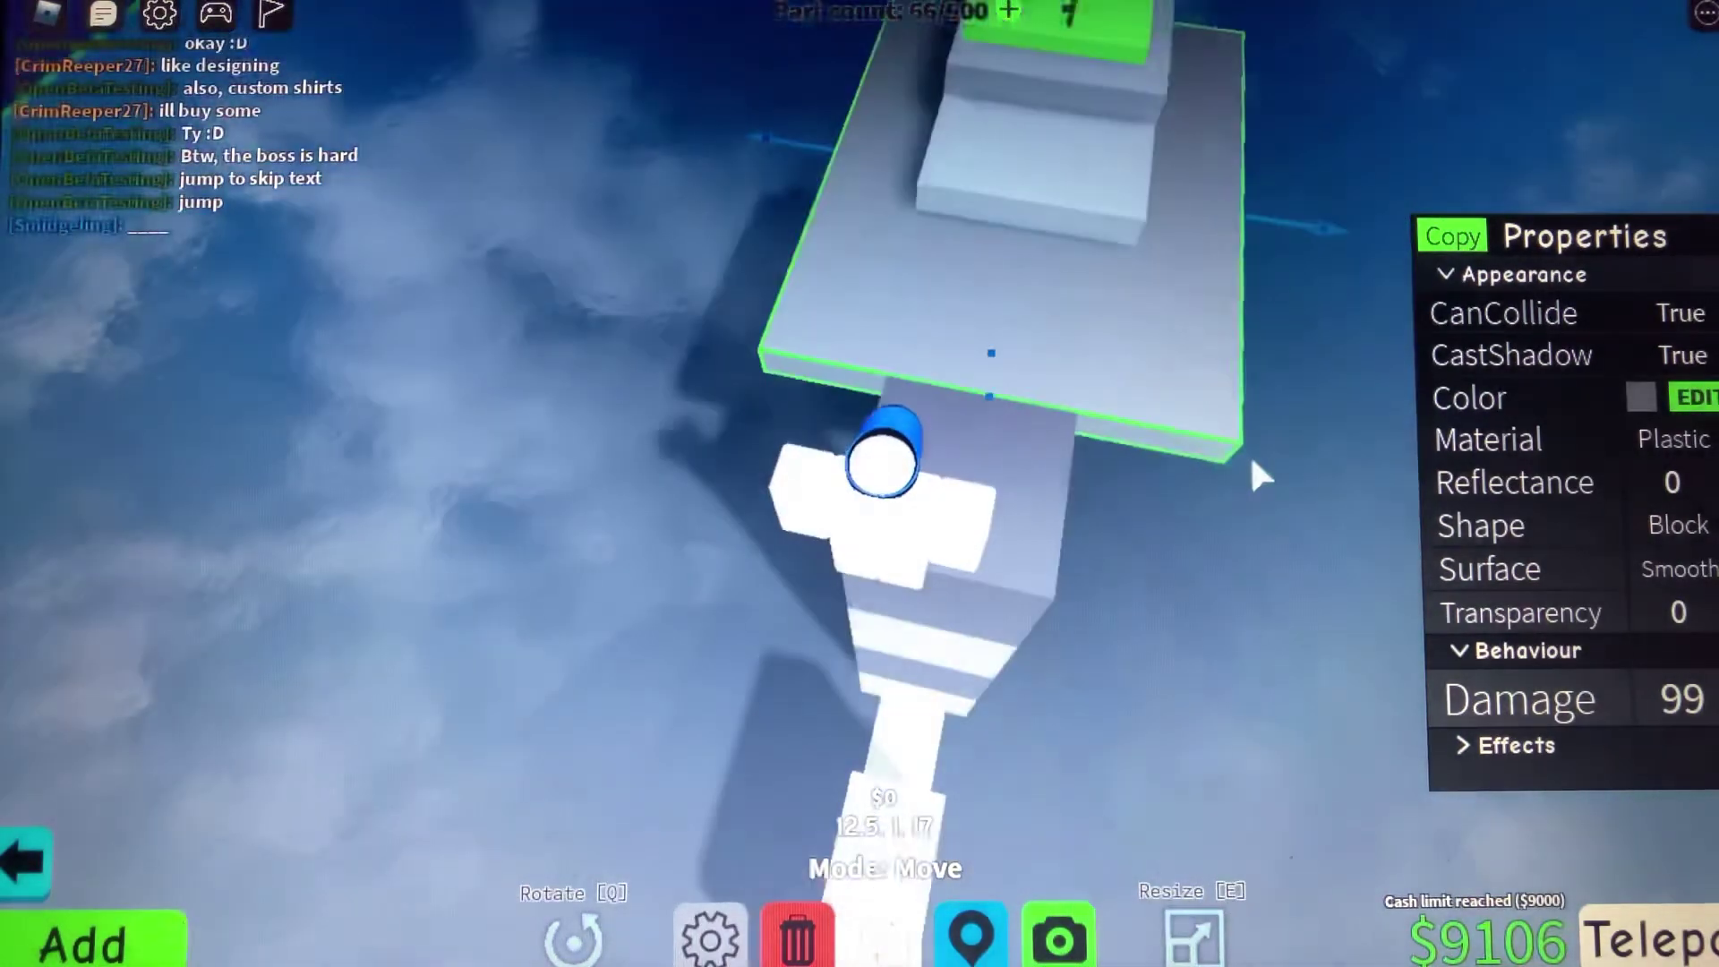
left_click(1254, 458)
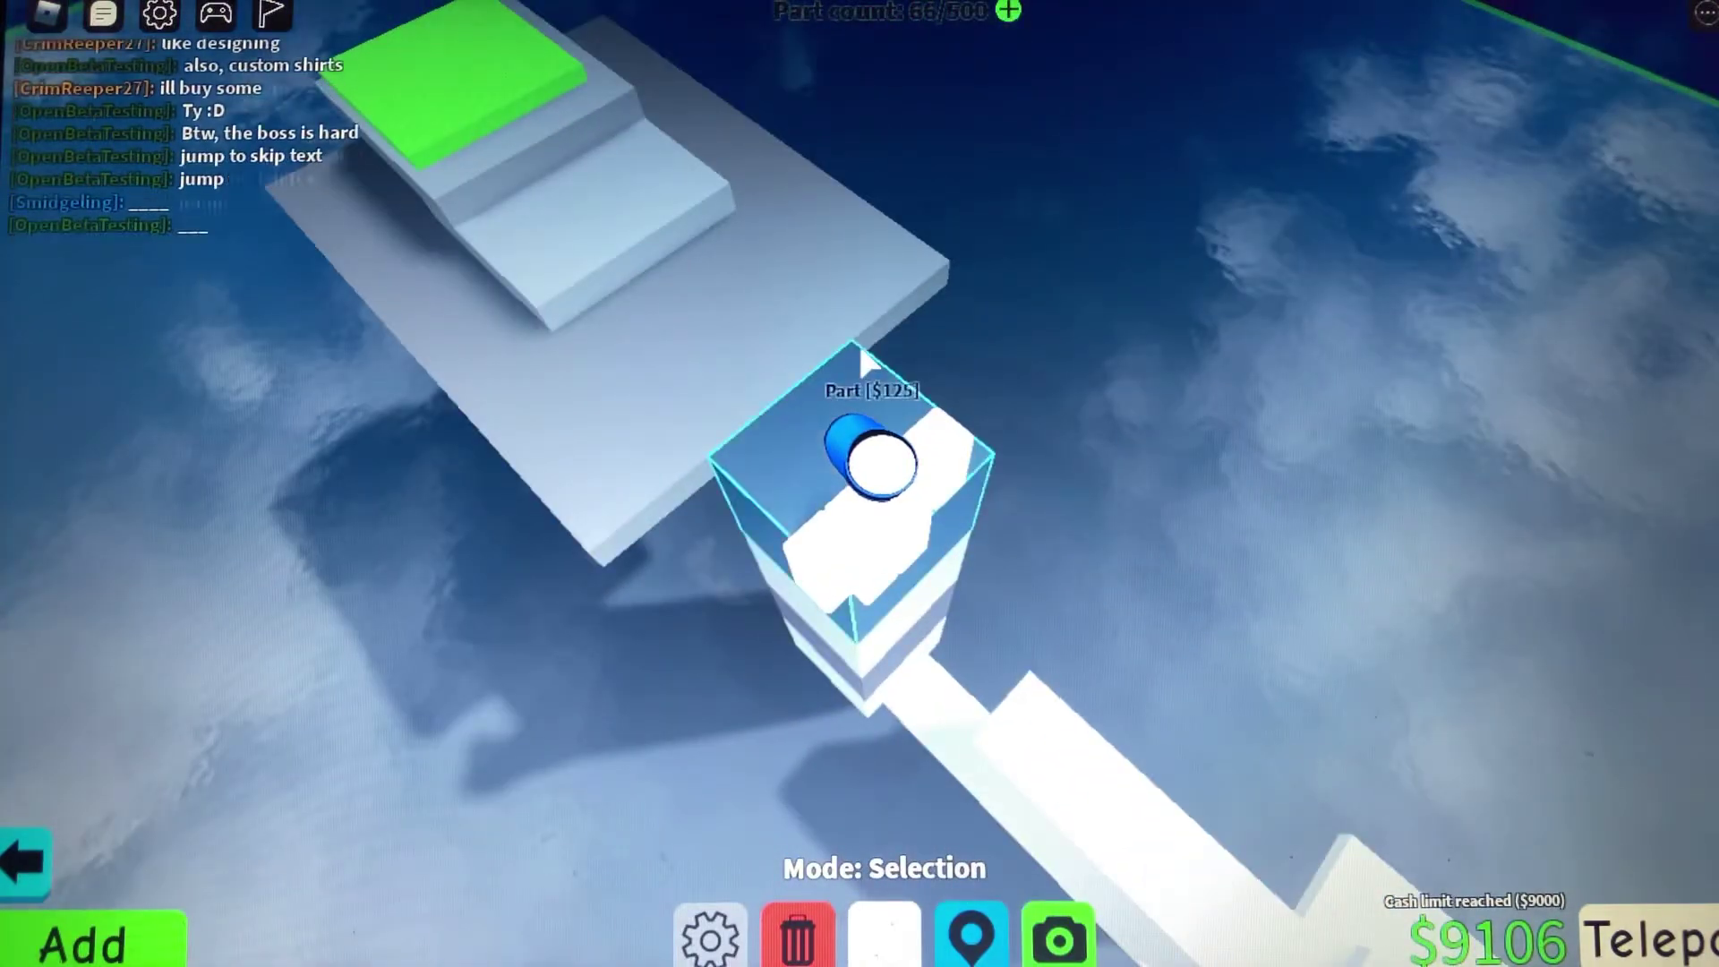
left_click_drag(858, 341, 859, 344)
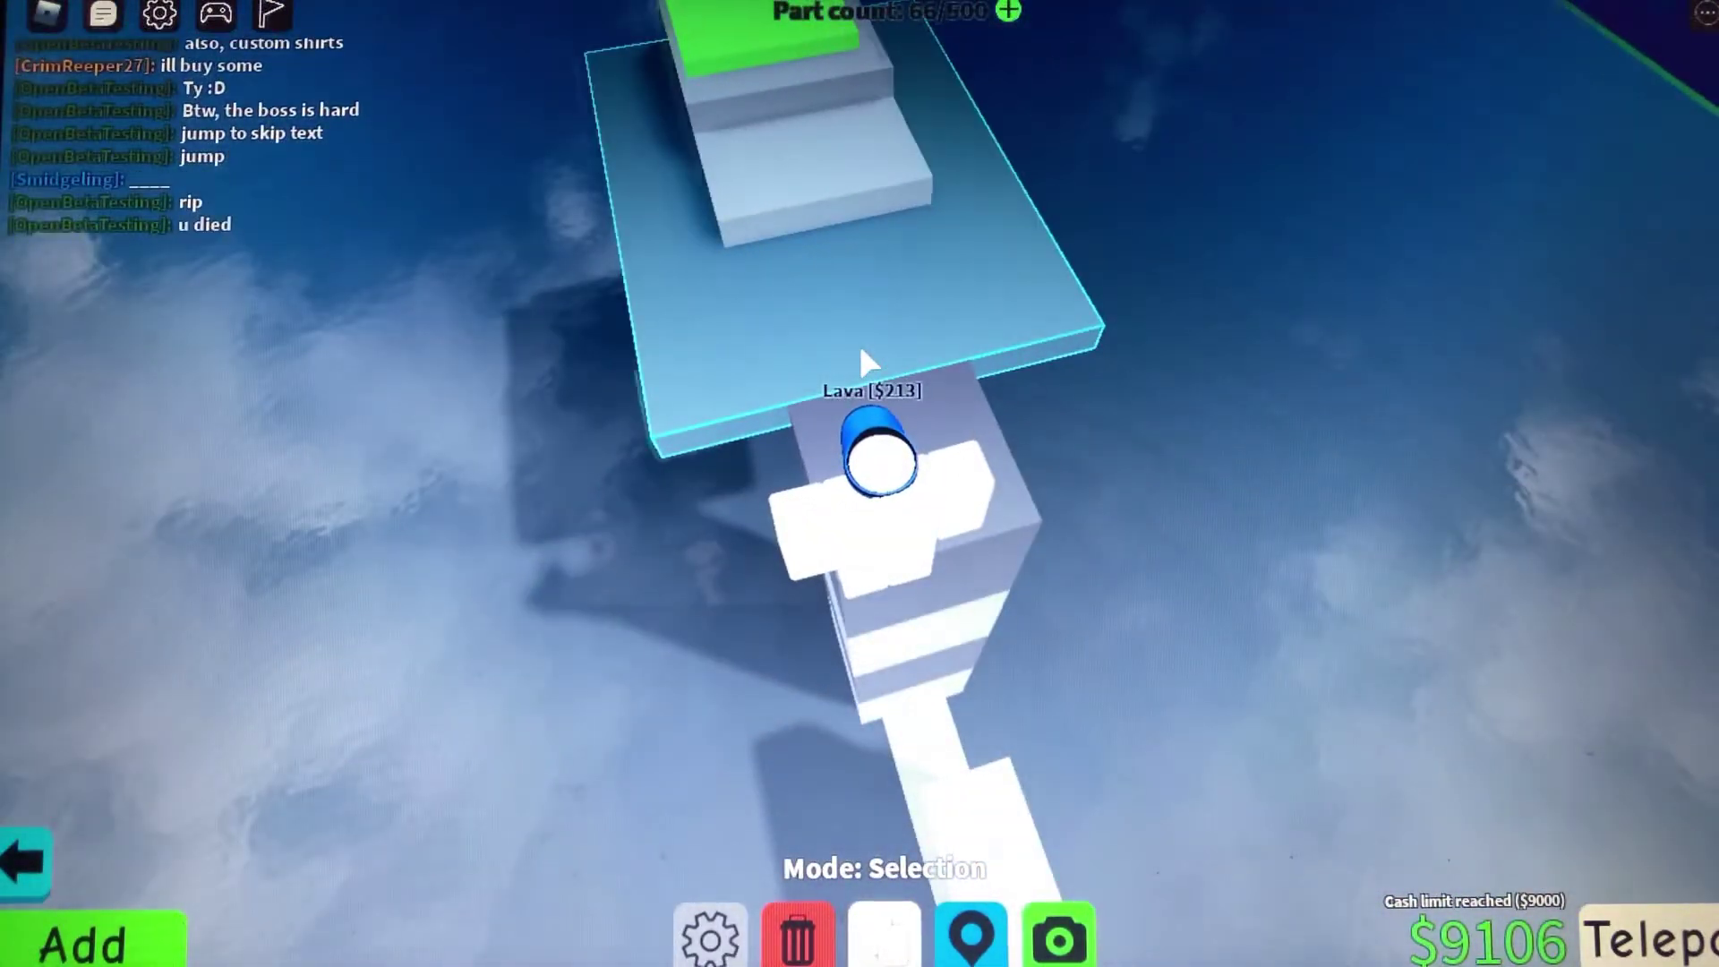
left_click_drag(860, 345, 860, 344)
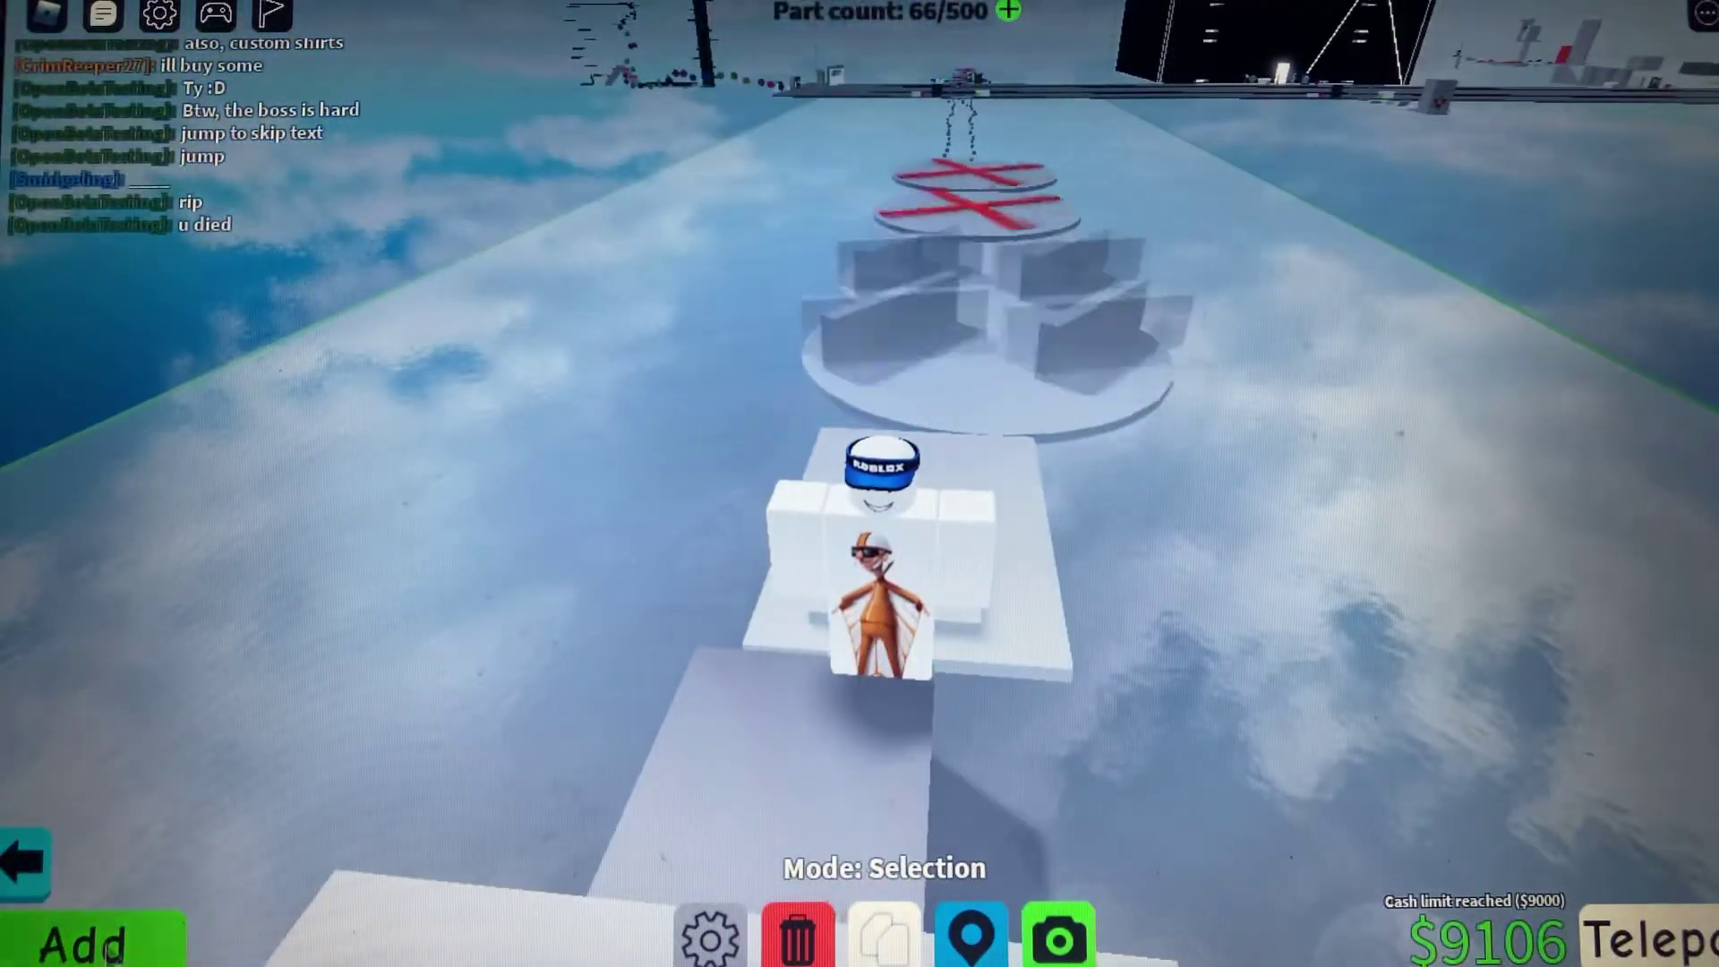
In Obby Permissions, tick Can Edit for the second listed player, then close Settings
left_click(709, 936)
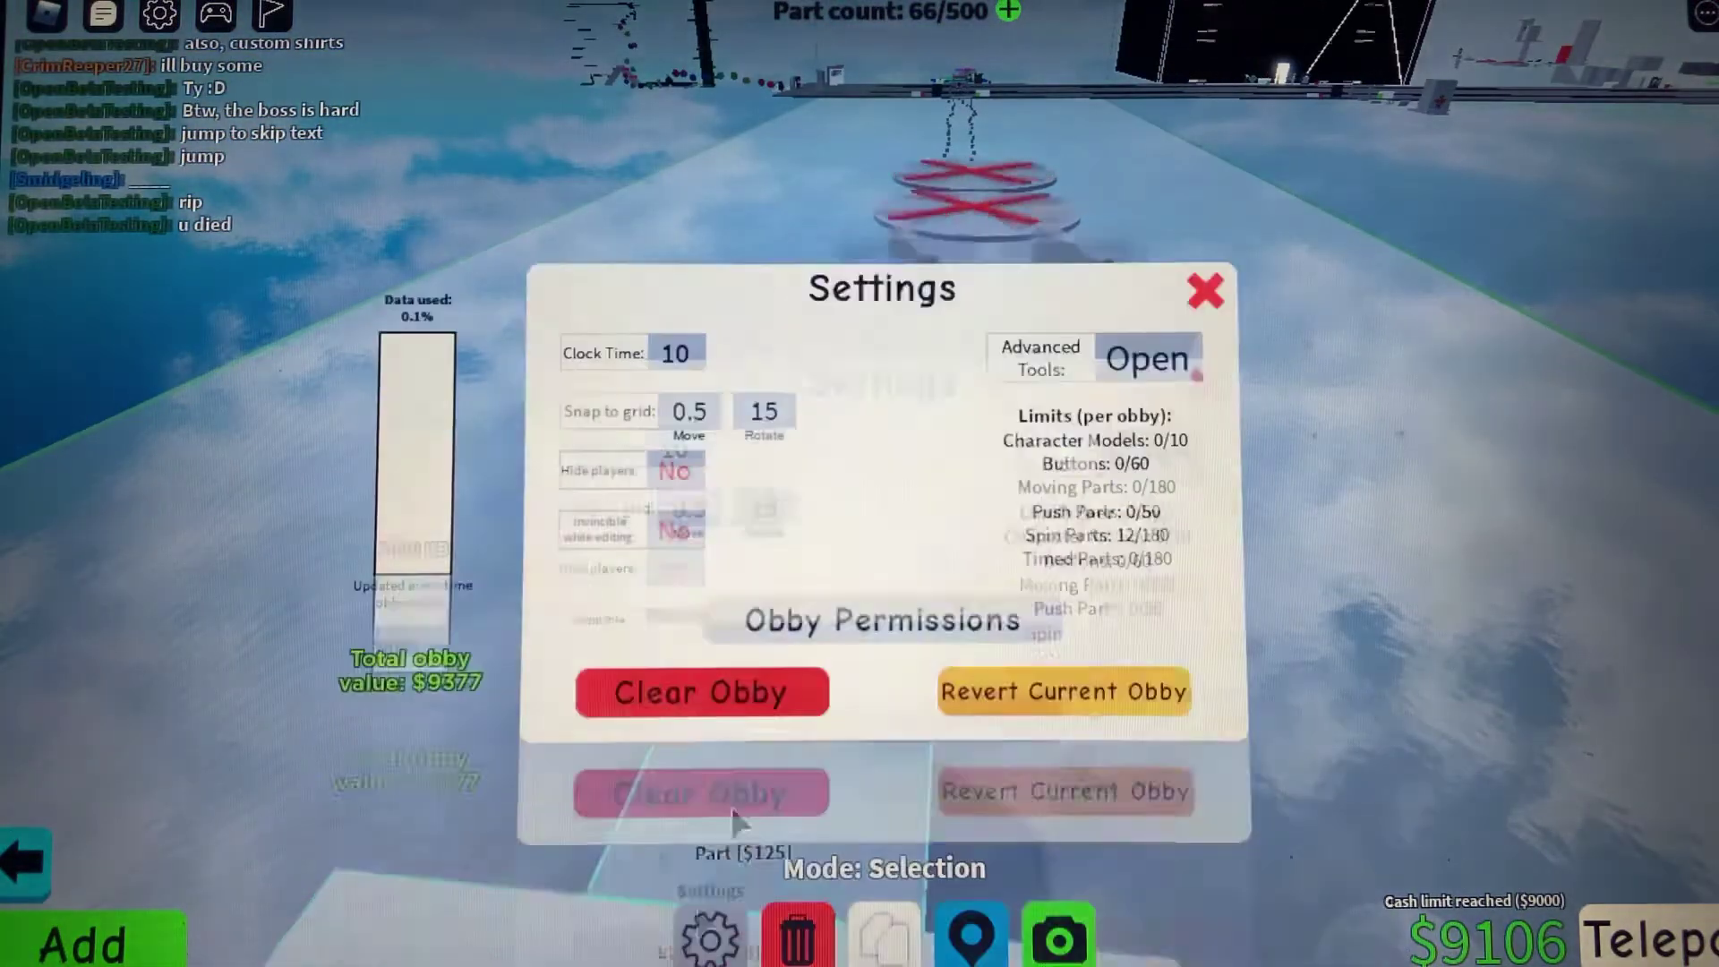
left_click(887, 632)
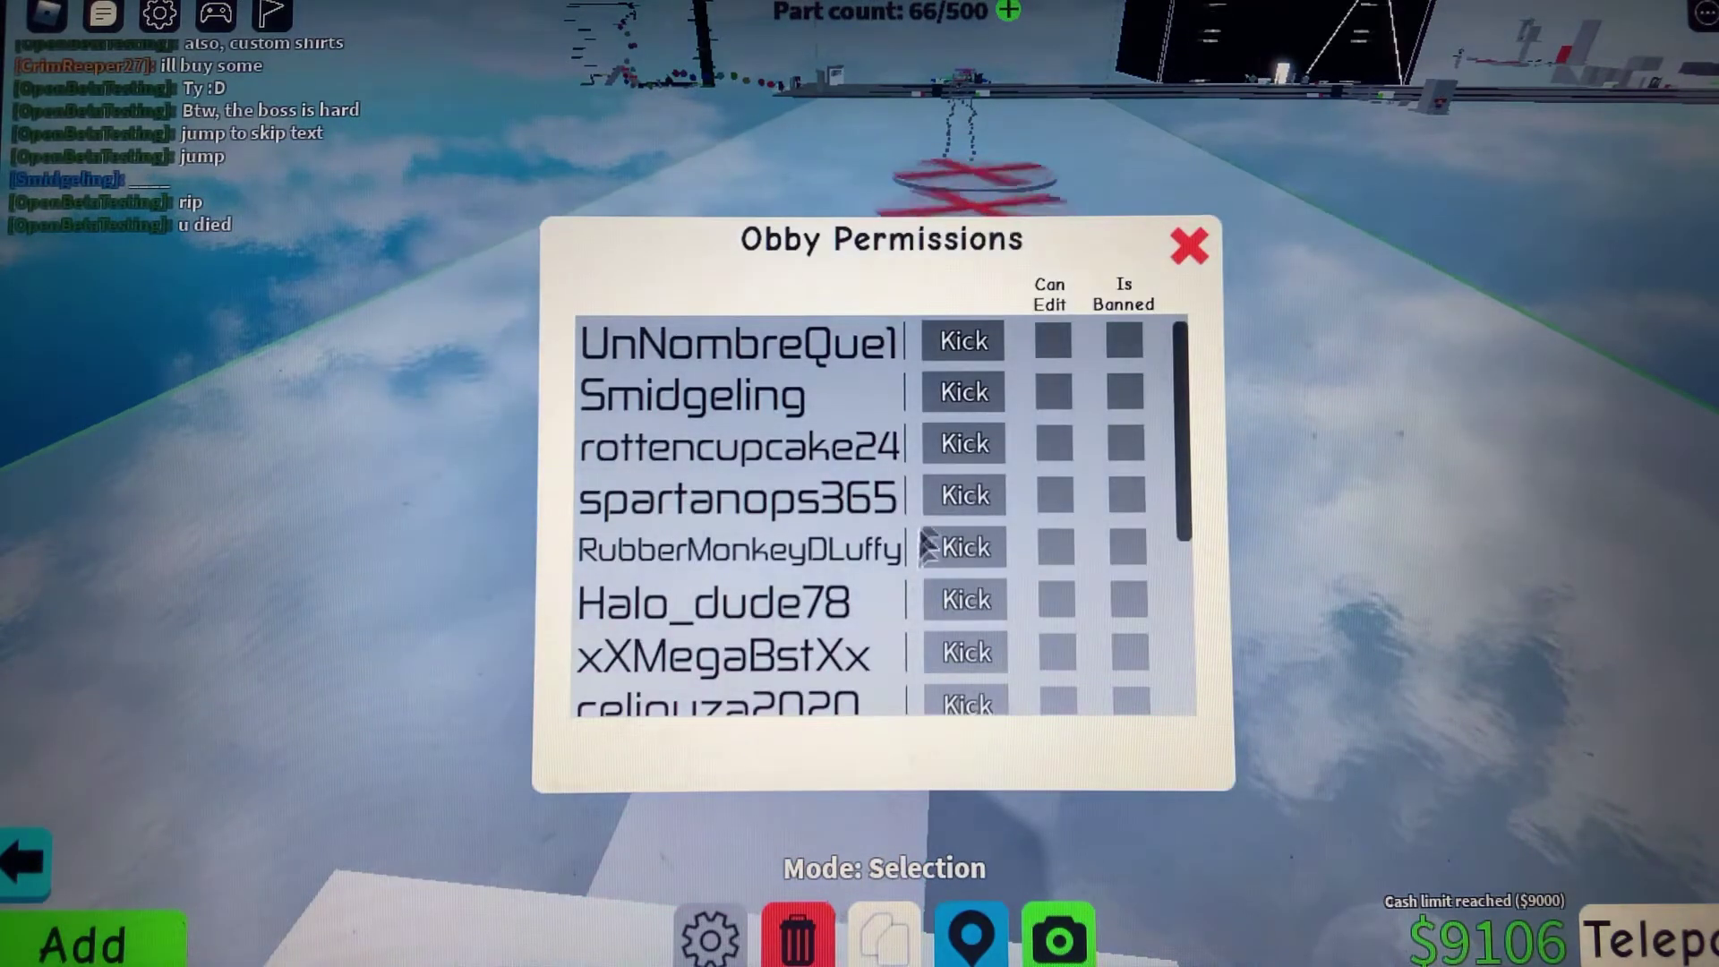
left_click(1052, 393)
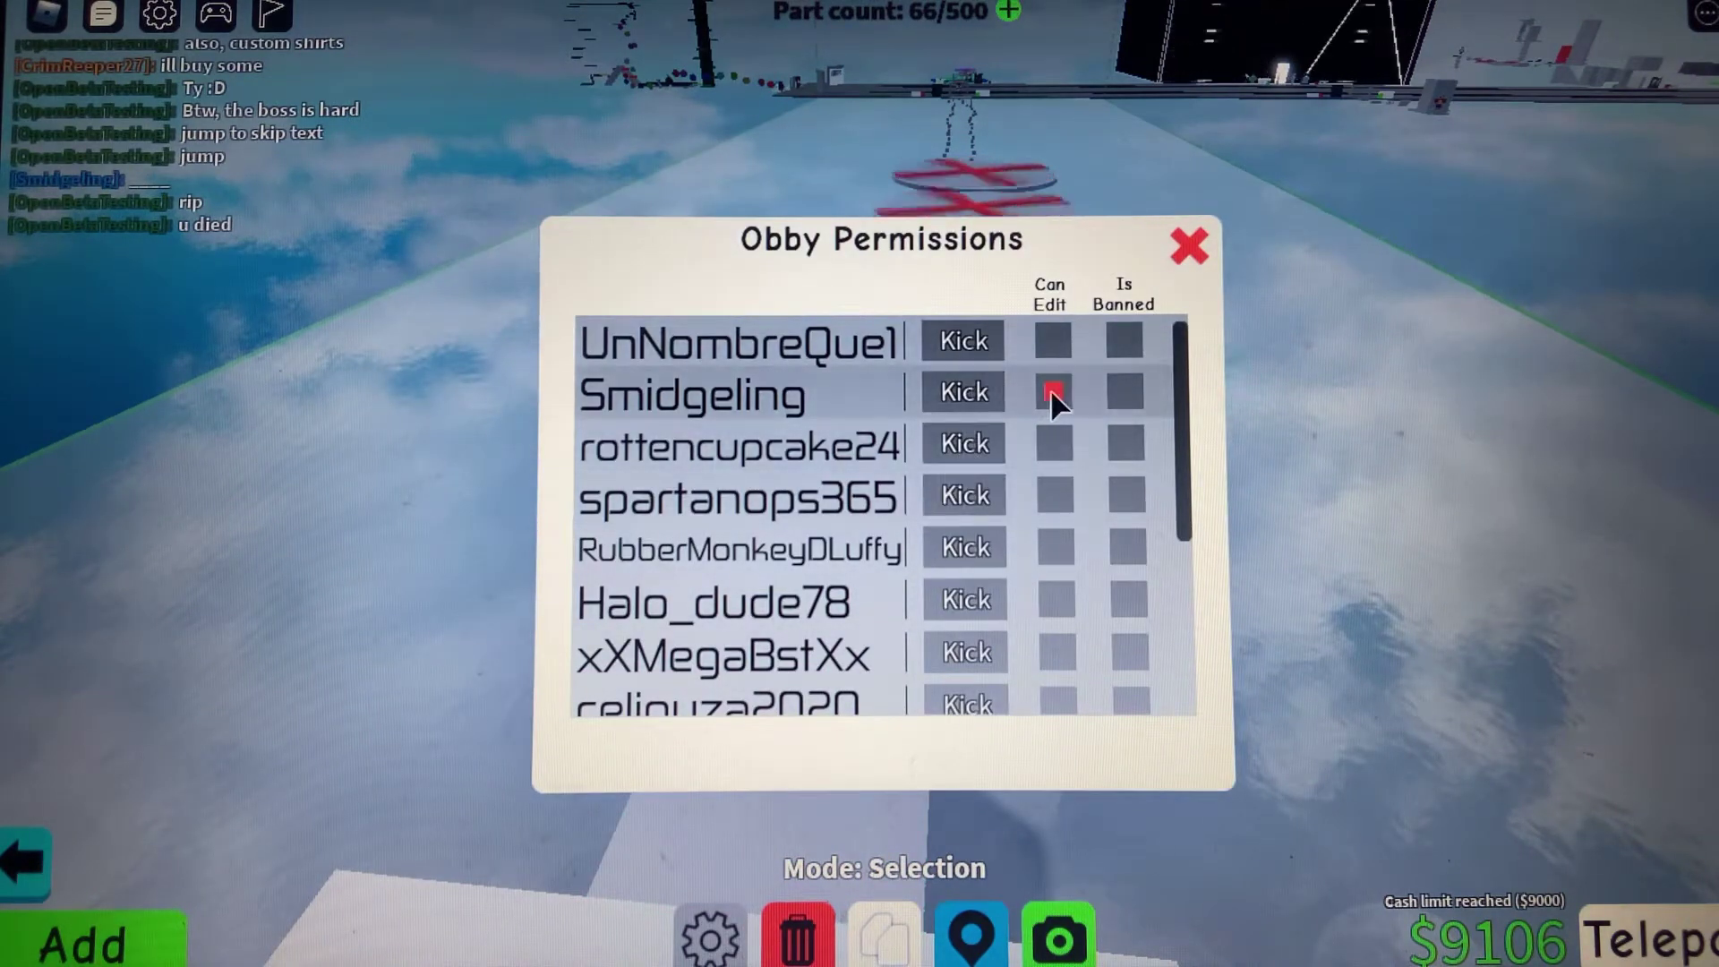
left_click(1190, 245)
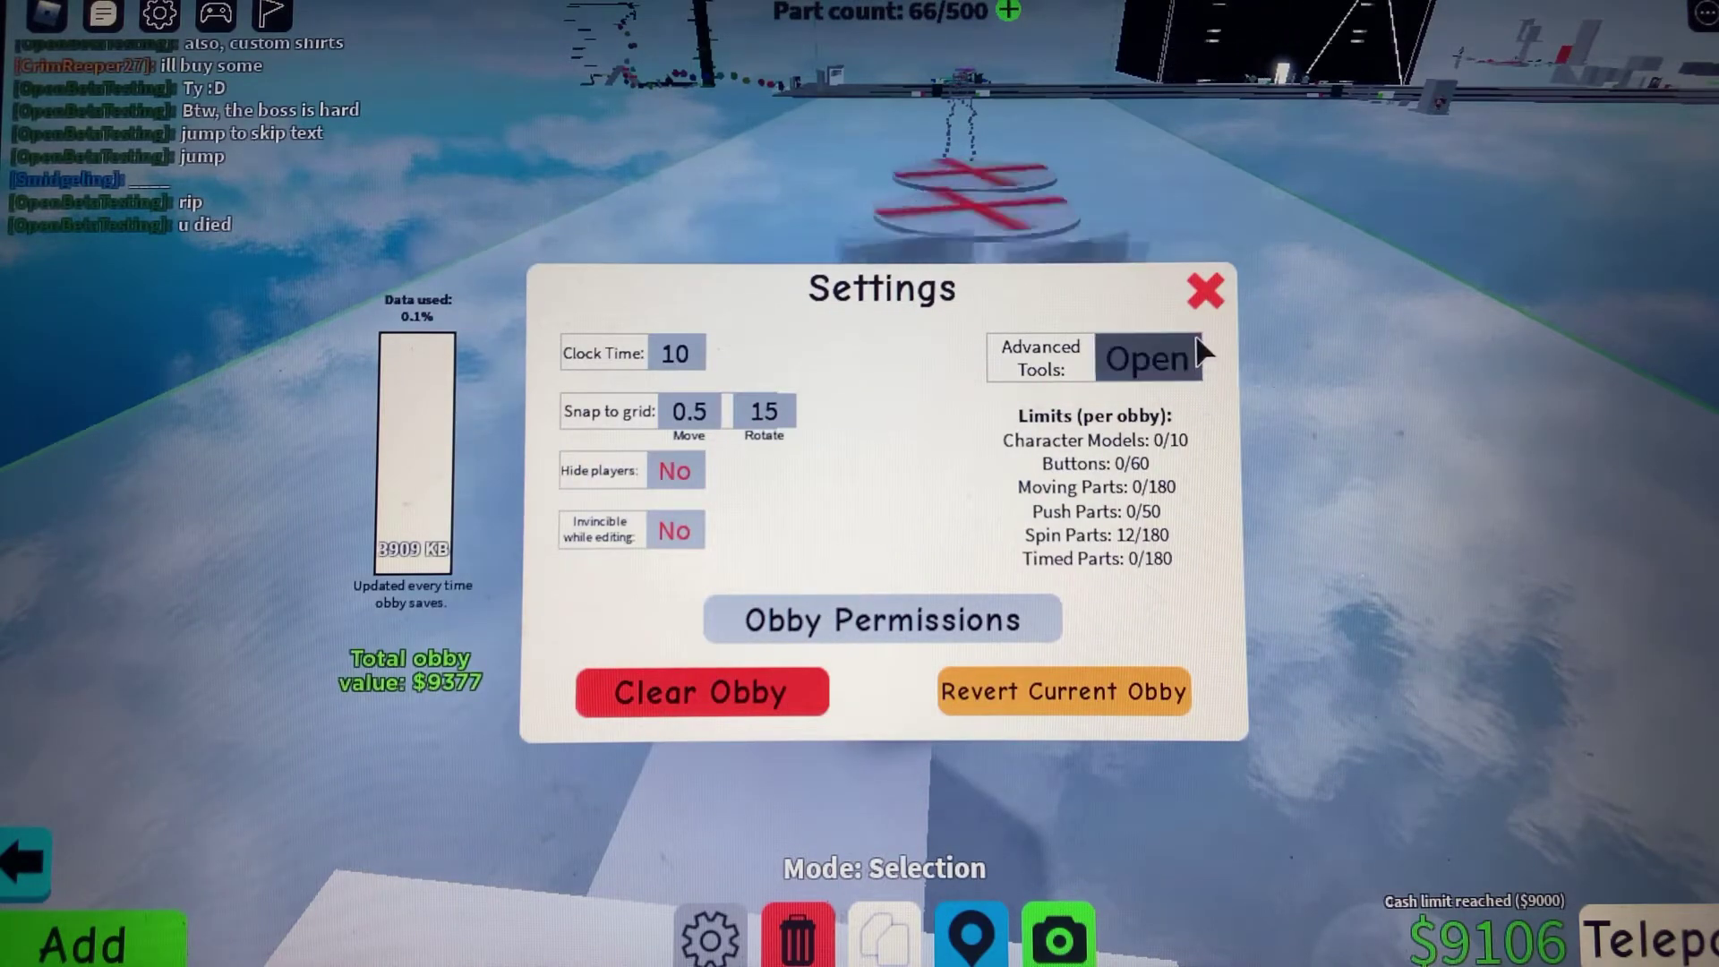
left_click(1203, 294)
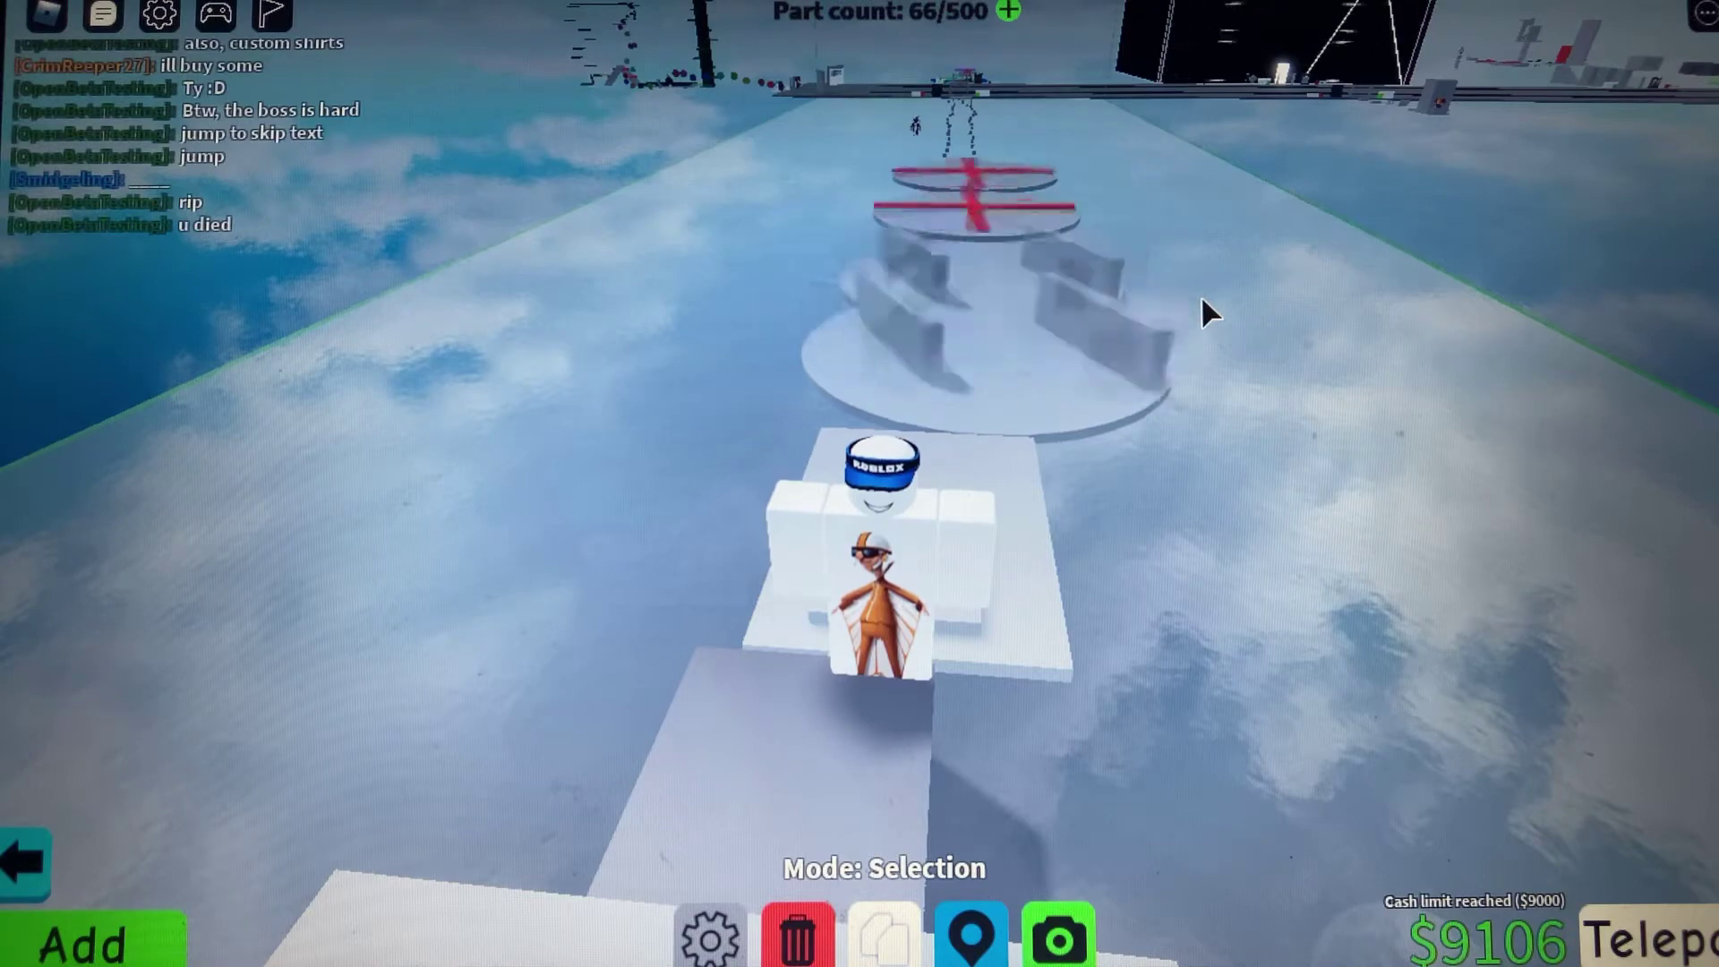
Jump the avatar onto the platform and walk along the wall
key("Left")
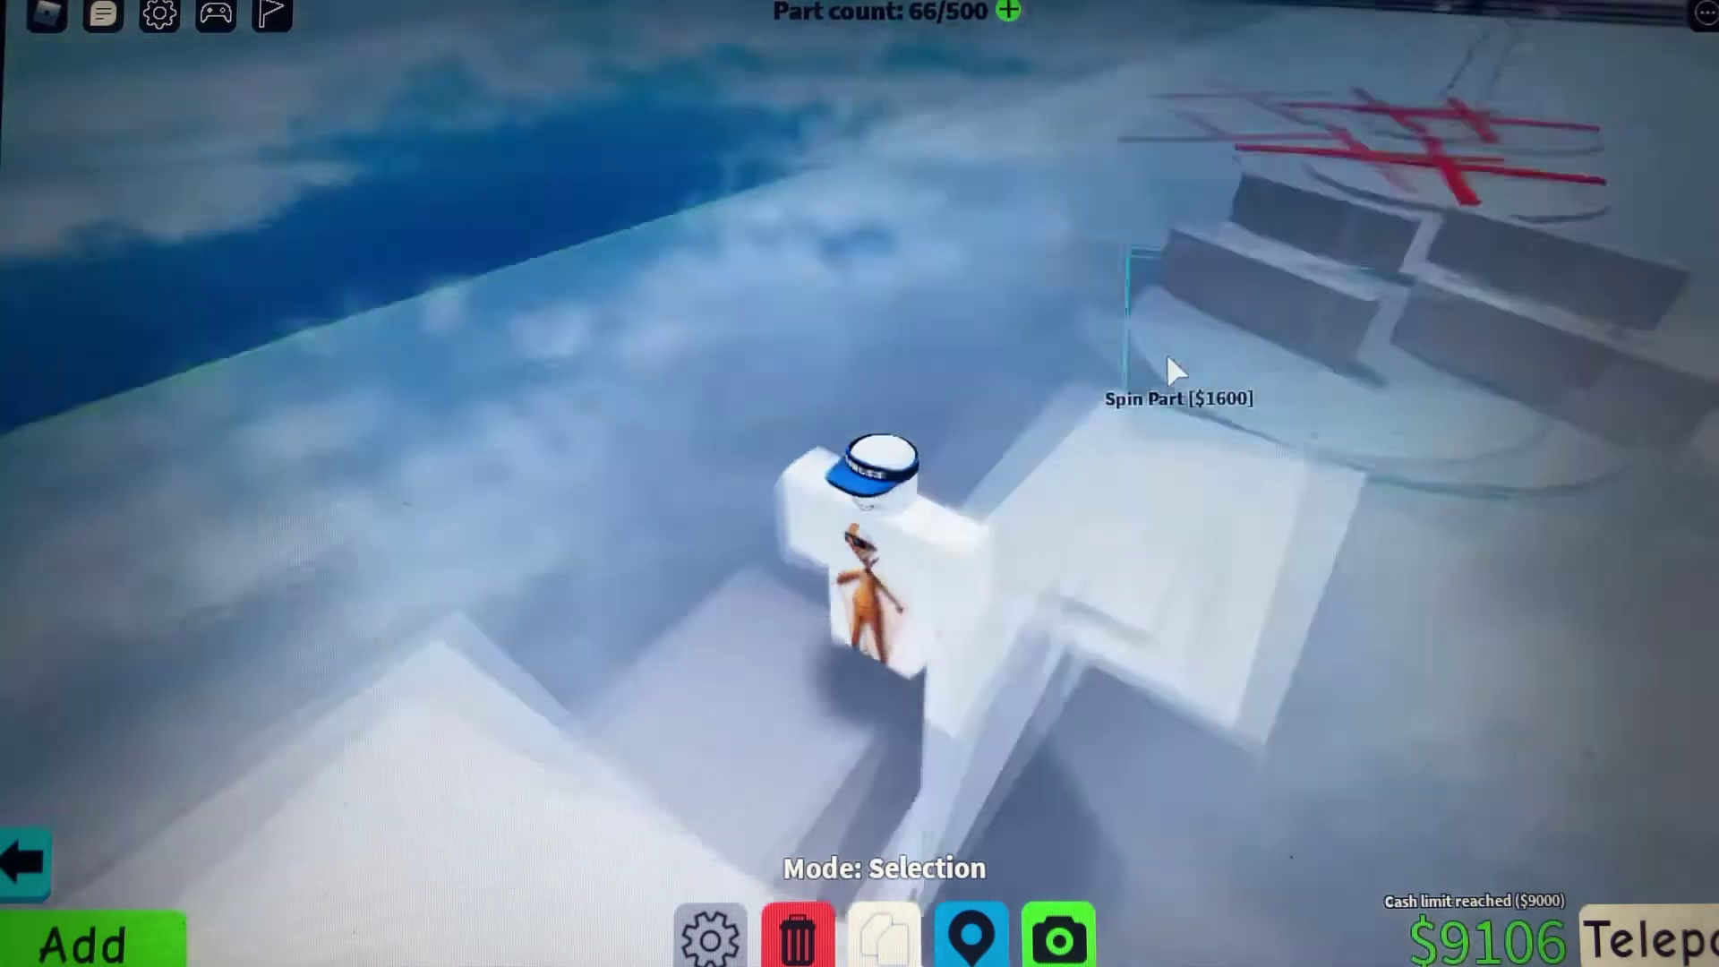
key("Right")
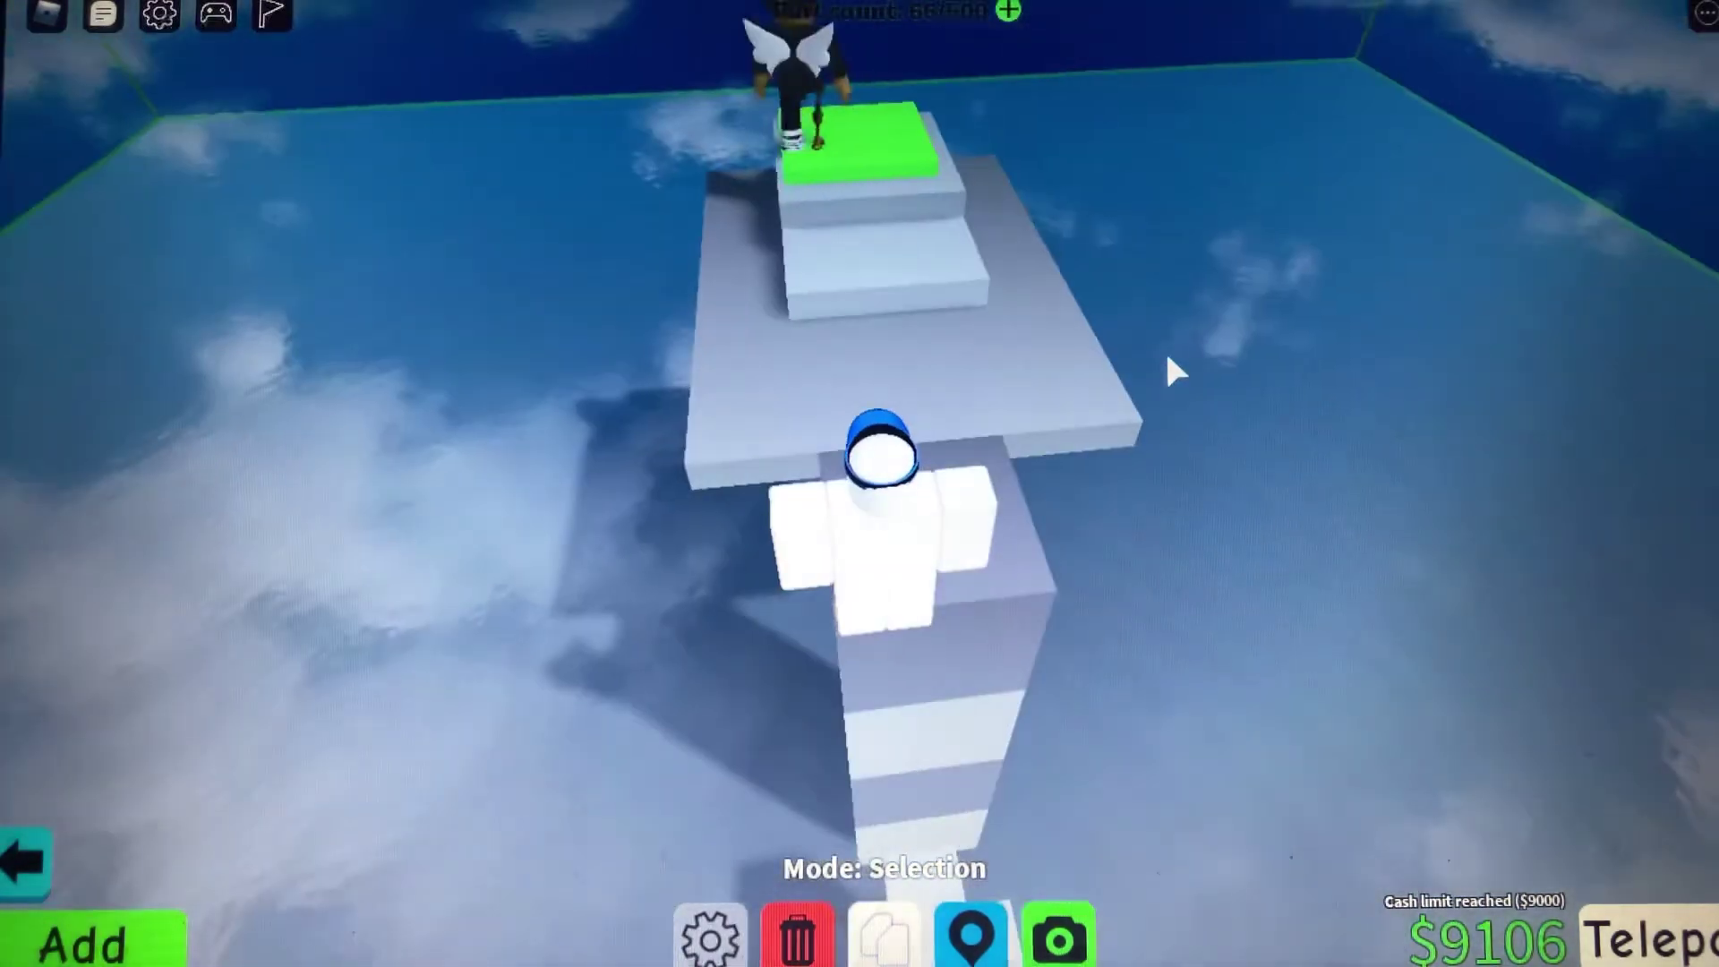
key("space")
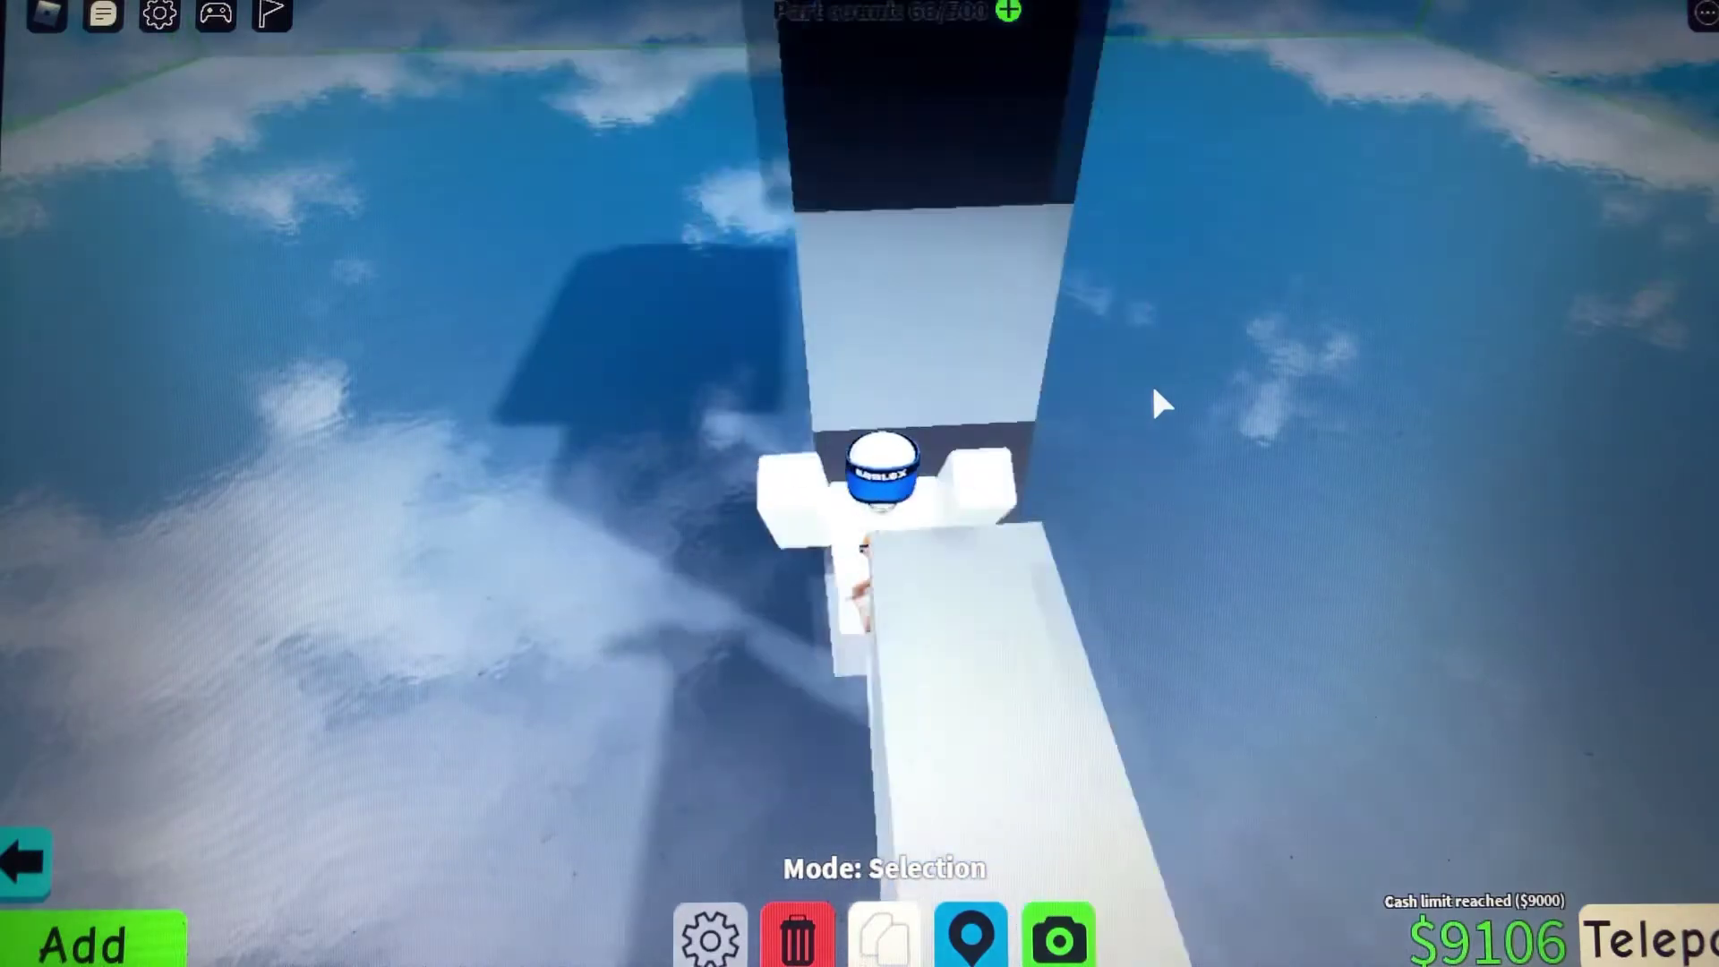
key("w")
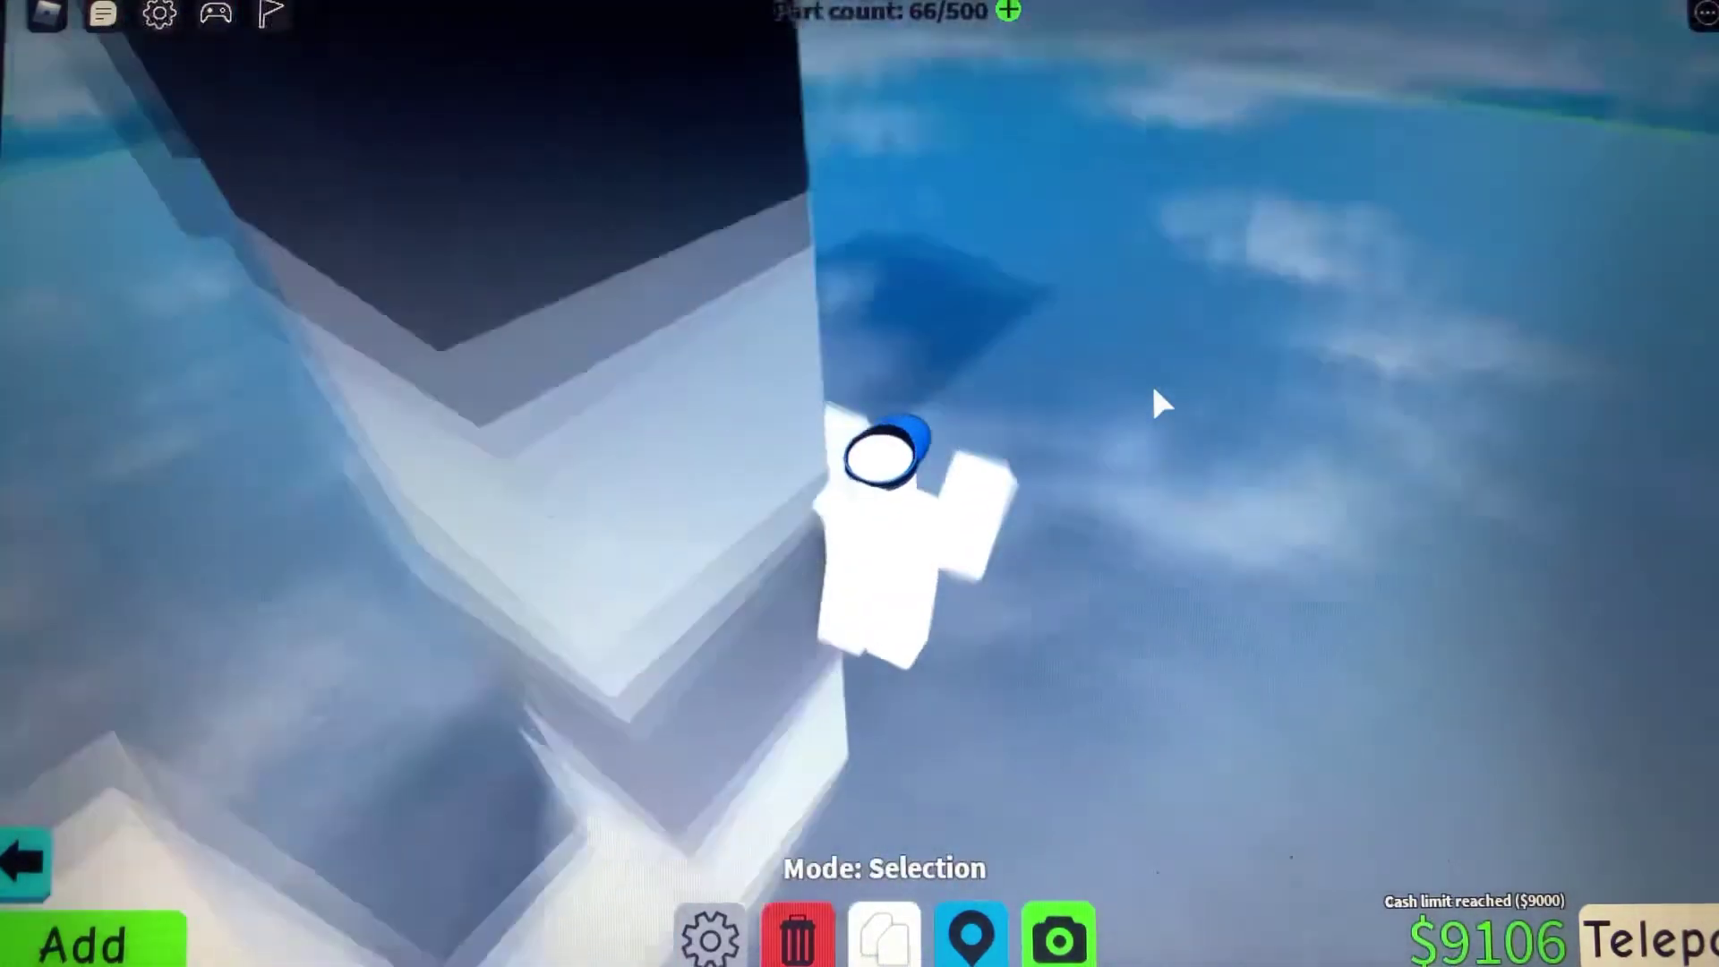
key("w")
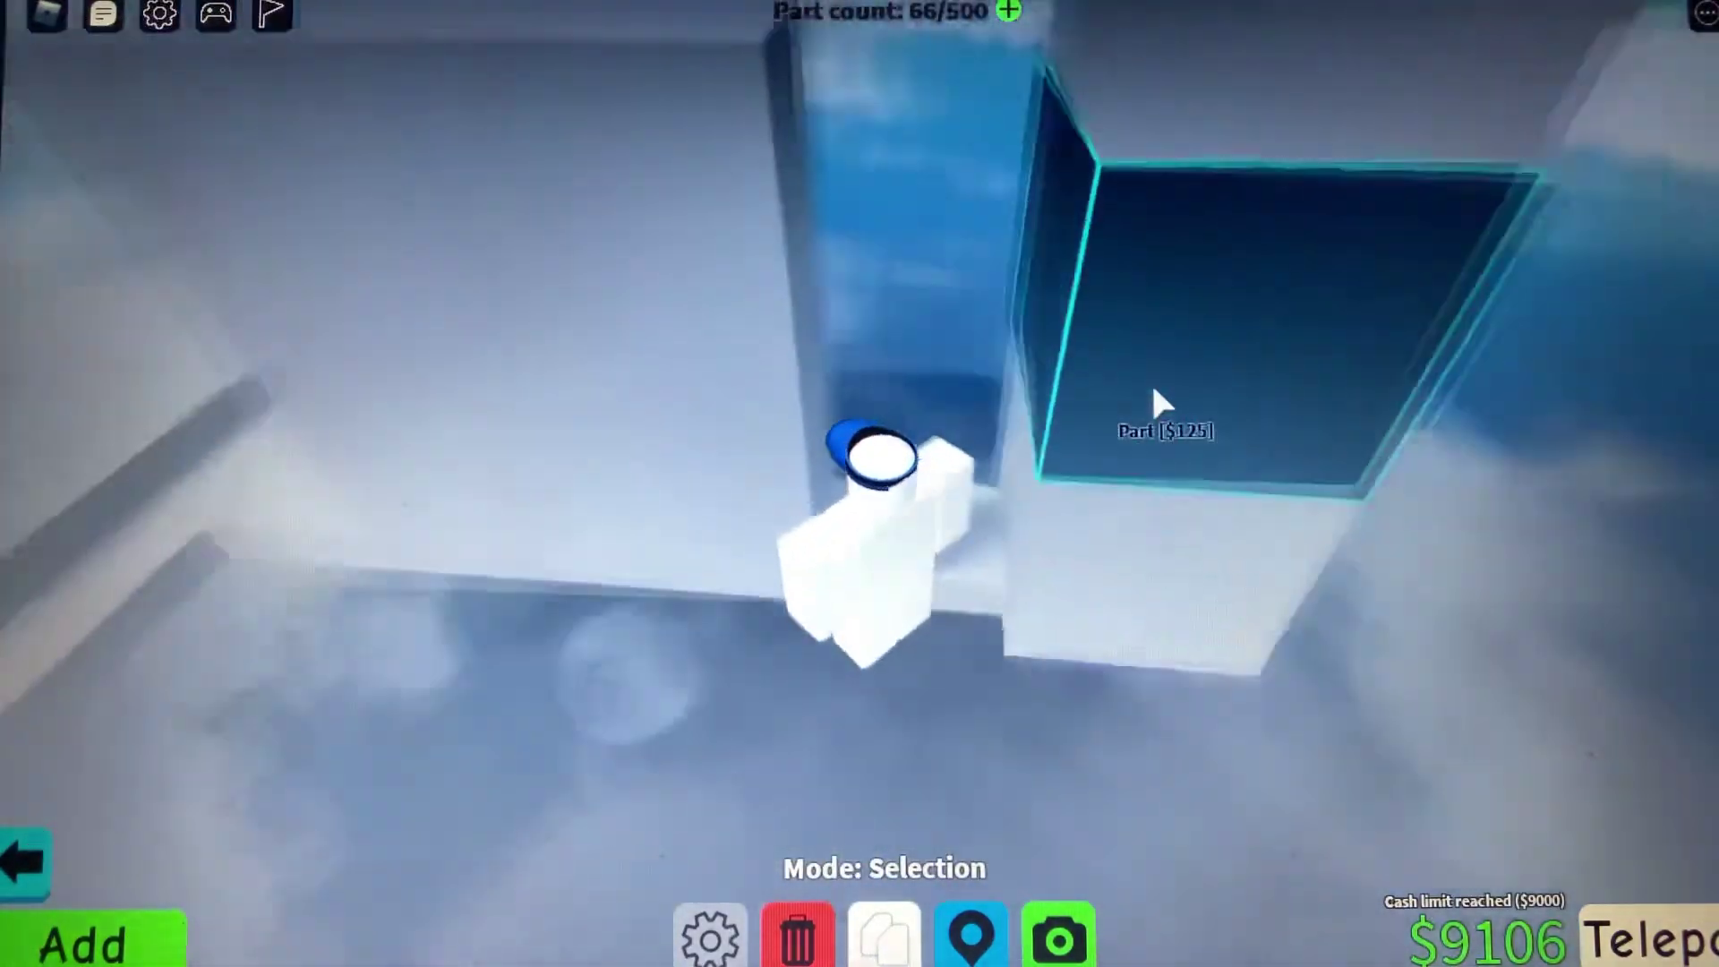
key("s")
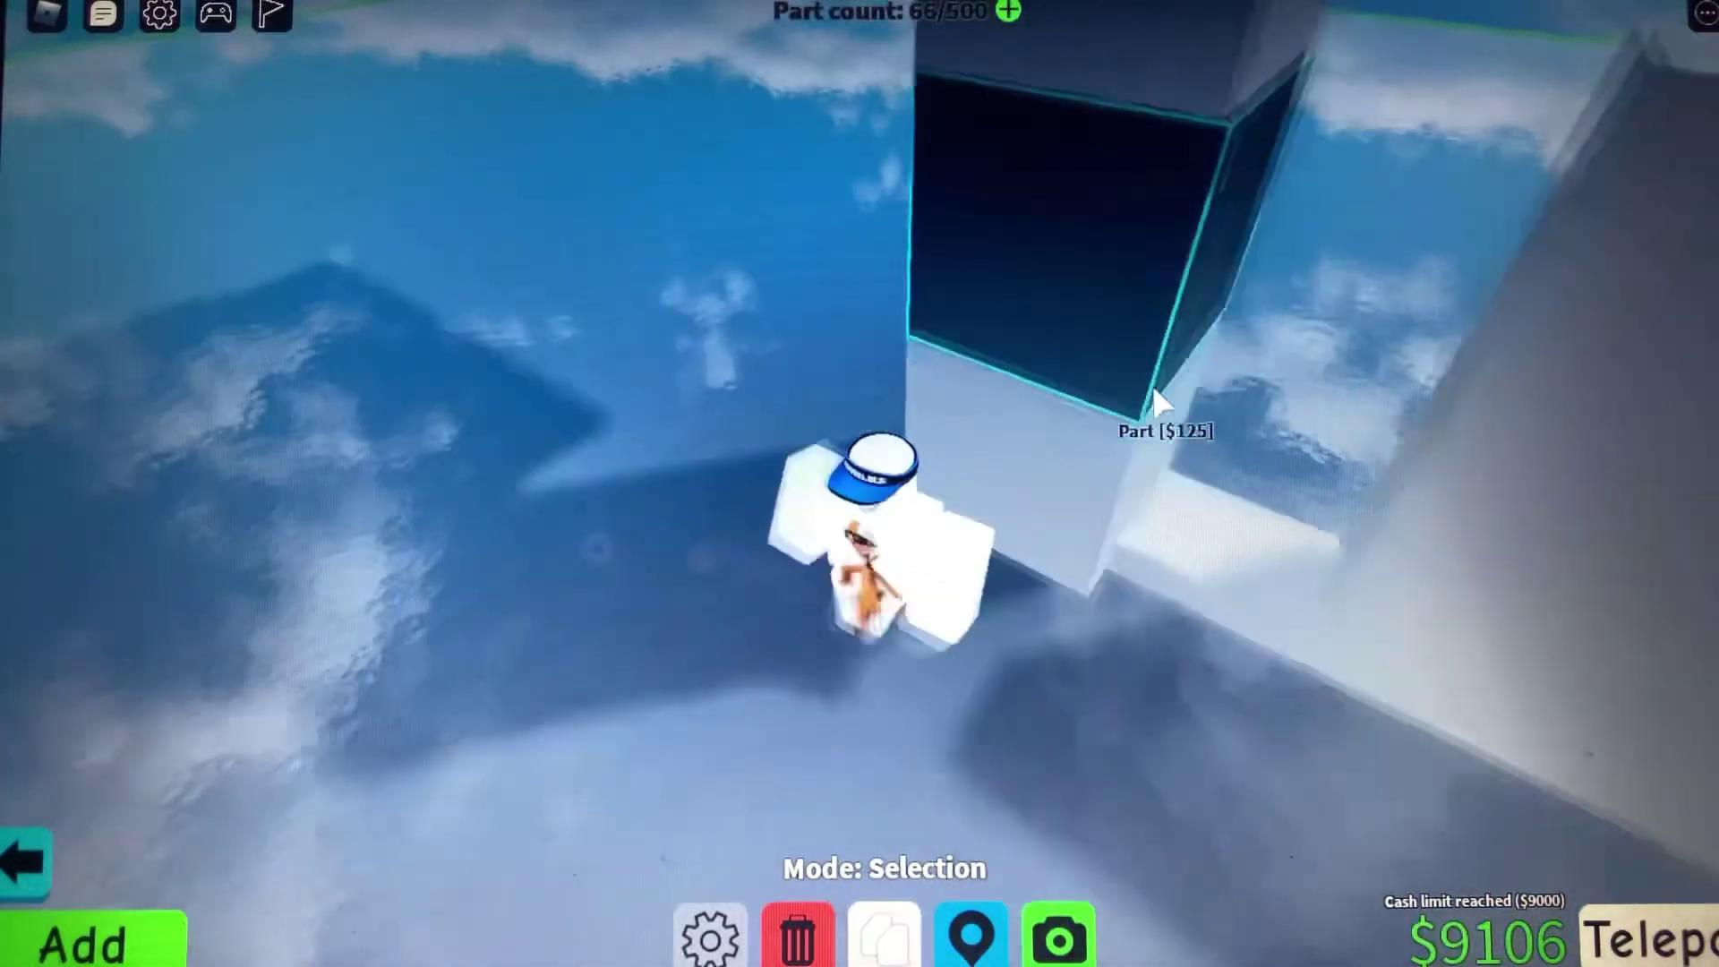
key("s")
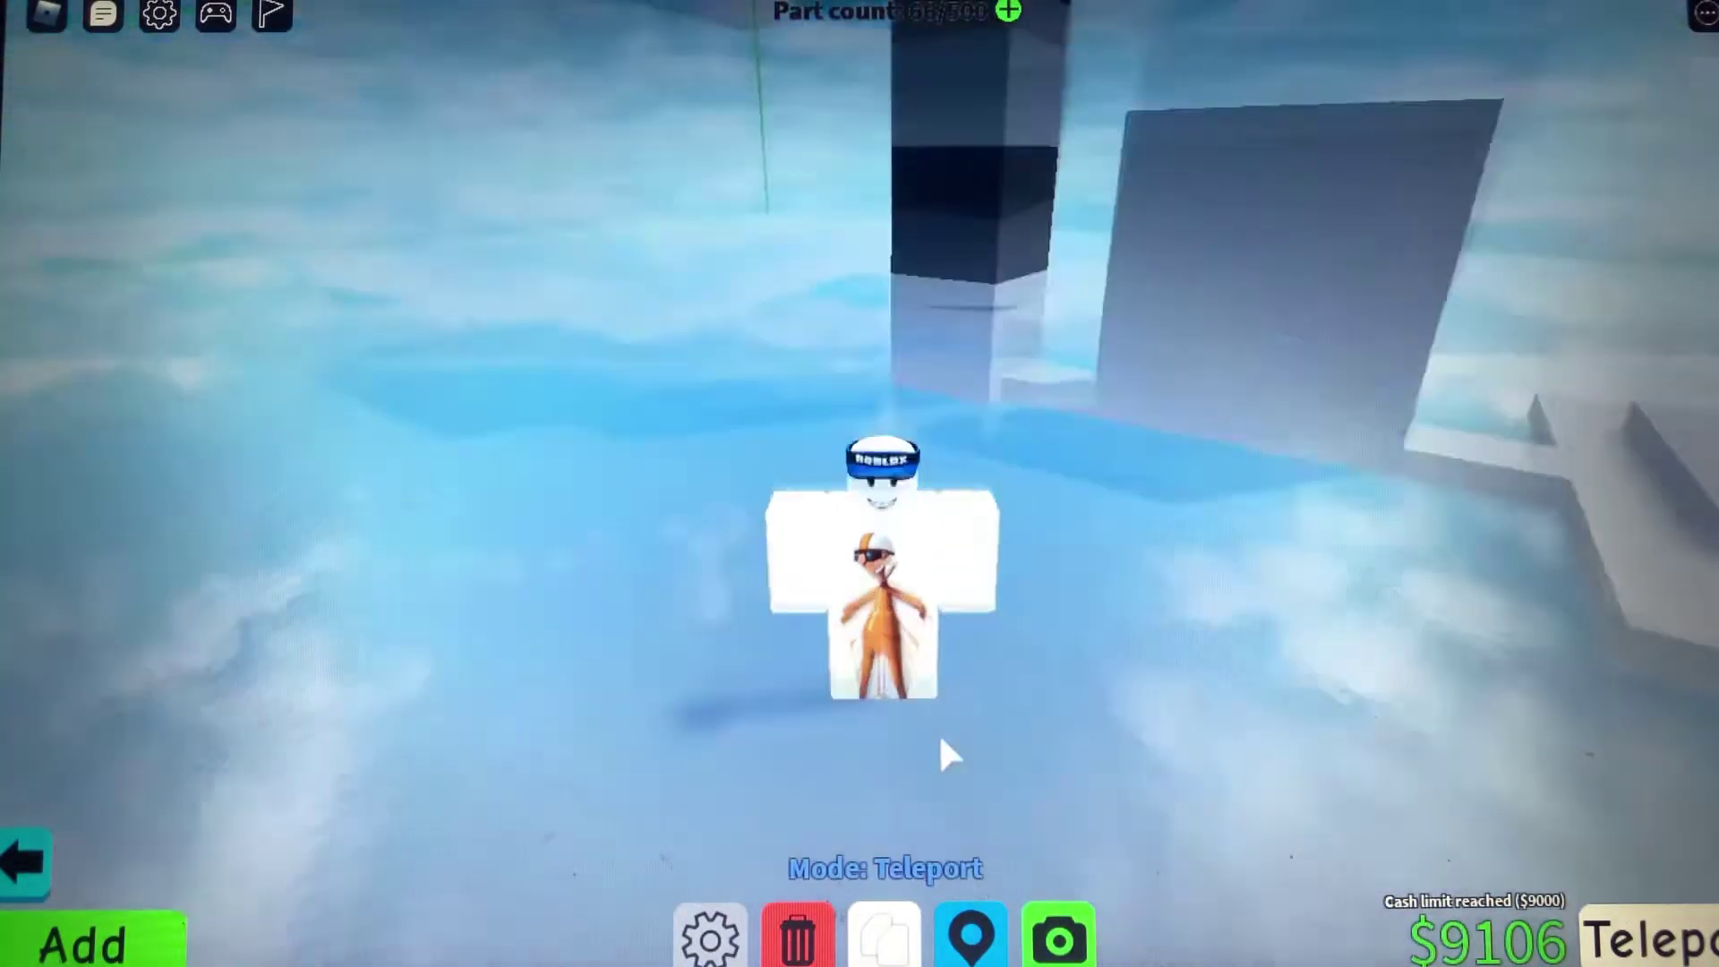
Teleport onto the tower and move onto the green checkpoint
left_click(940, 732)
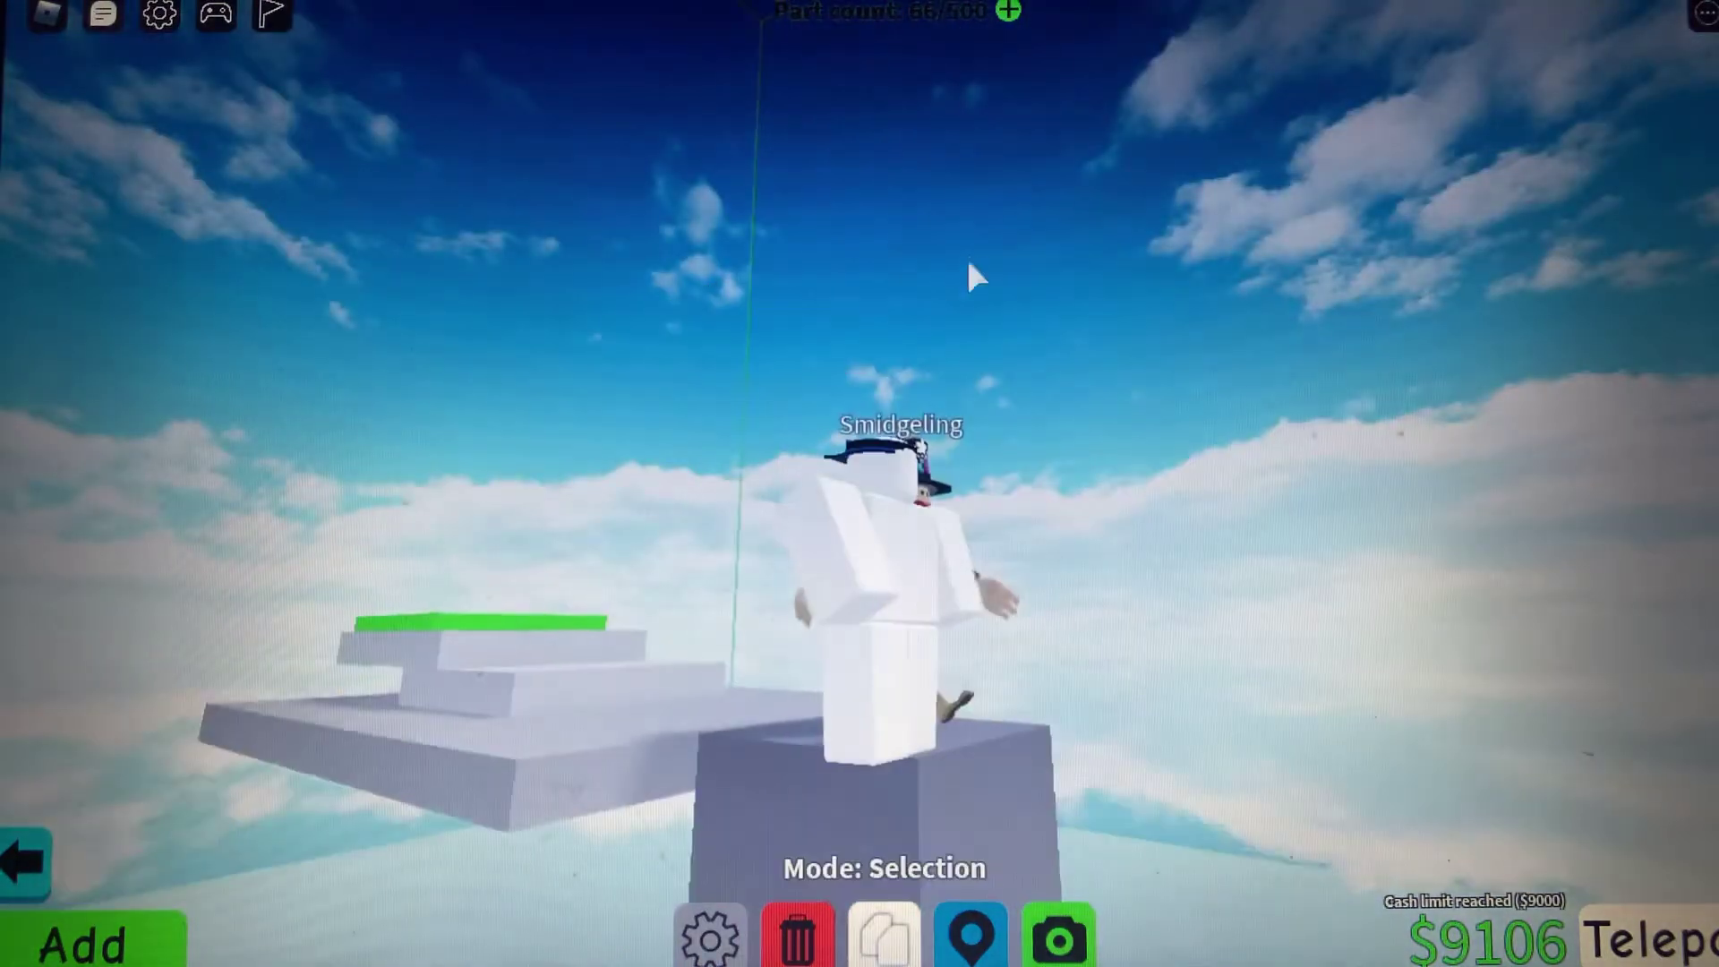
left_click_drag(966, 255, 979, 255)
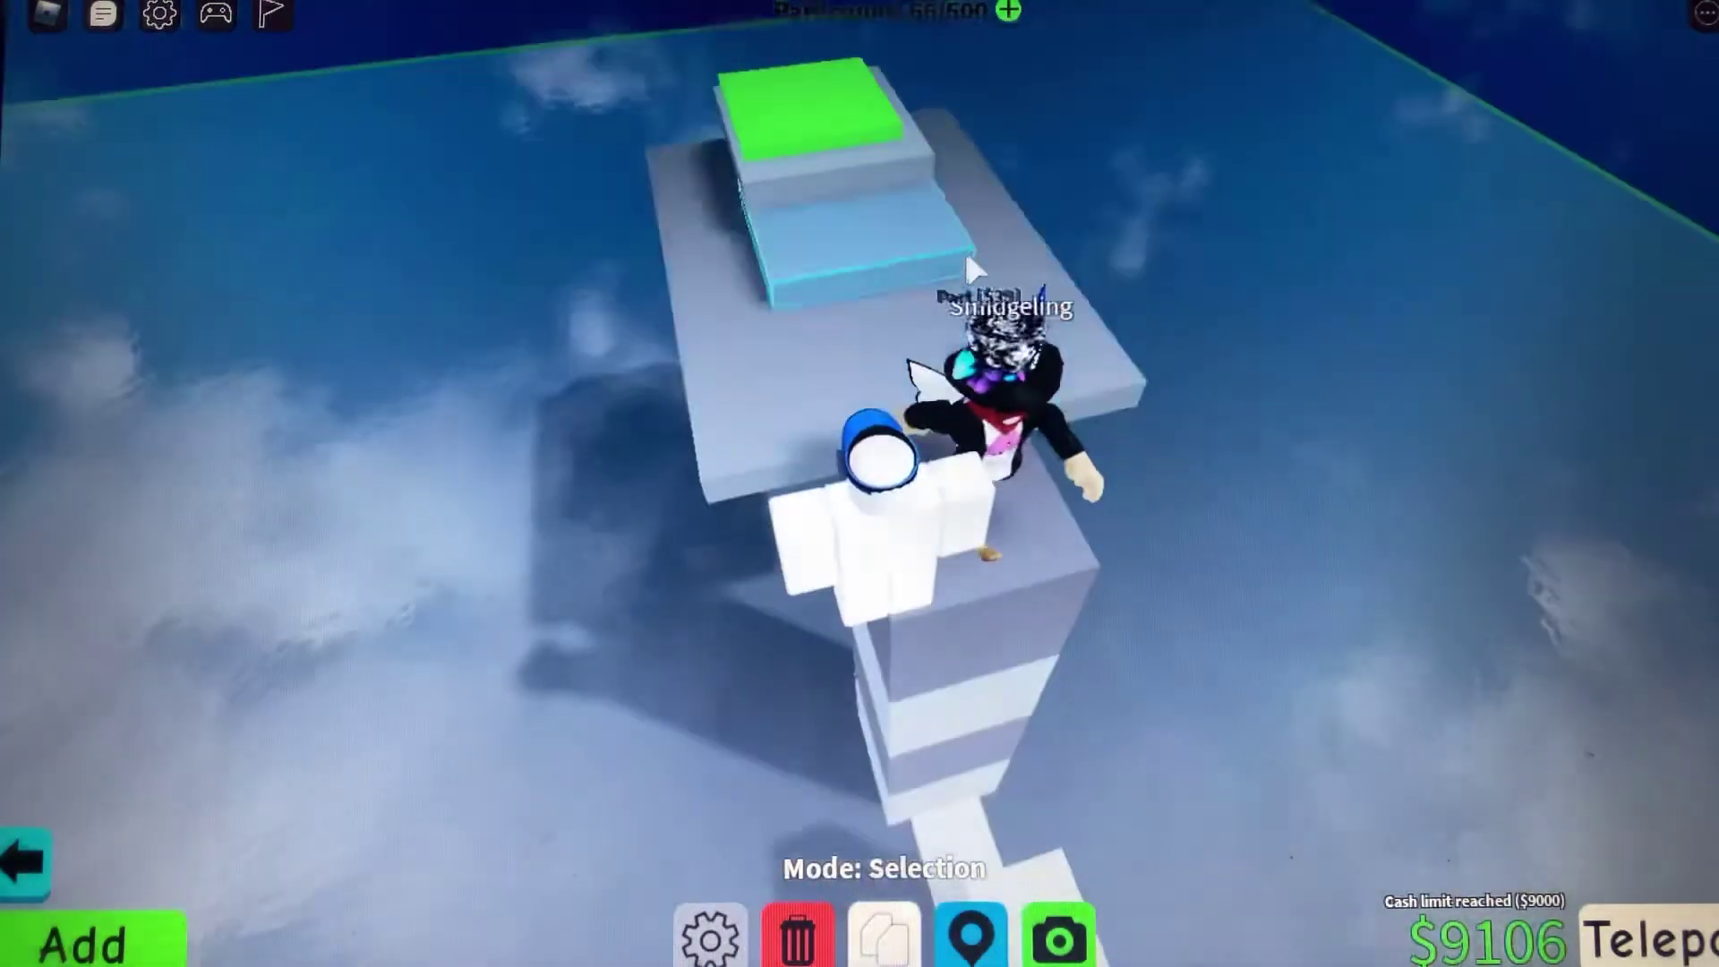
key("w")
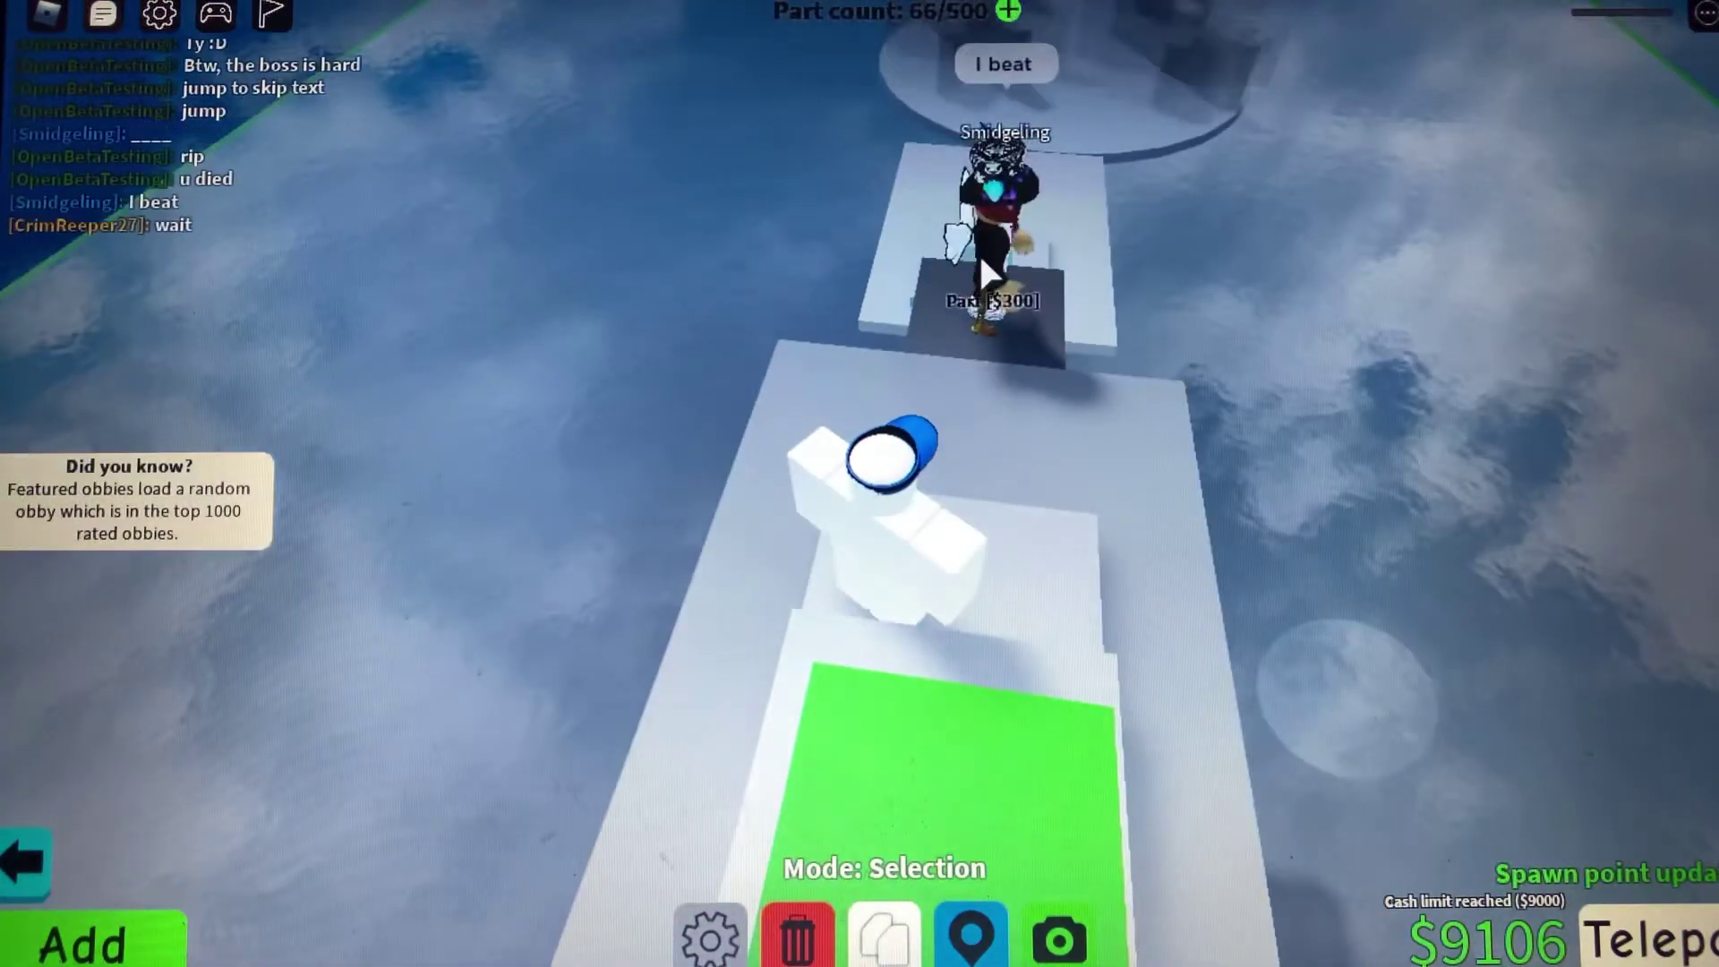
key("Right")
key("Right")
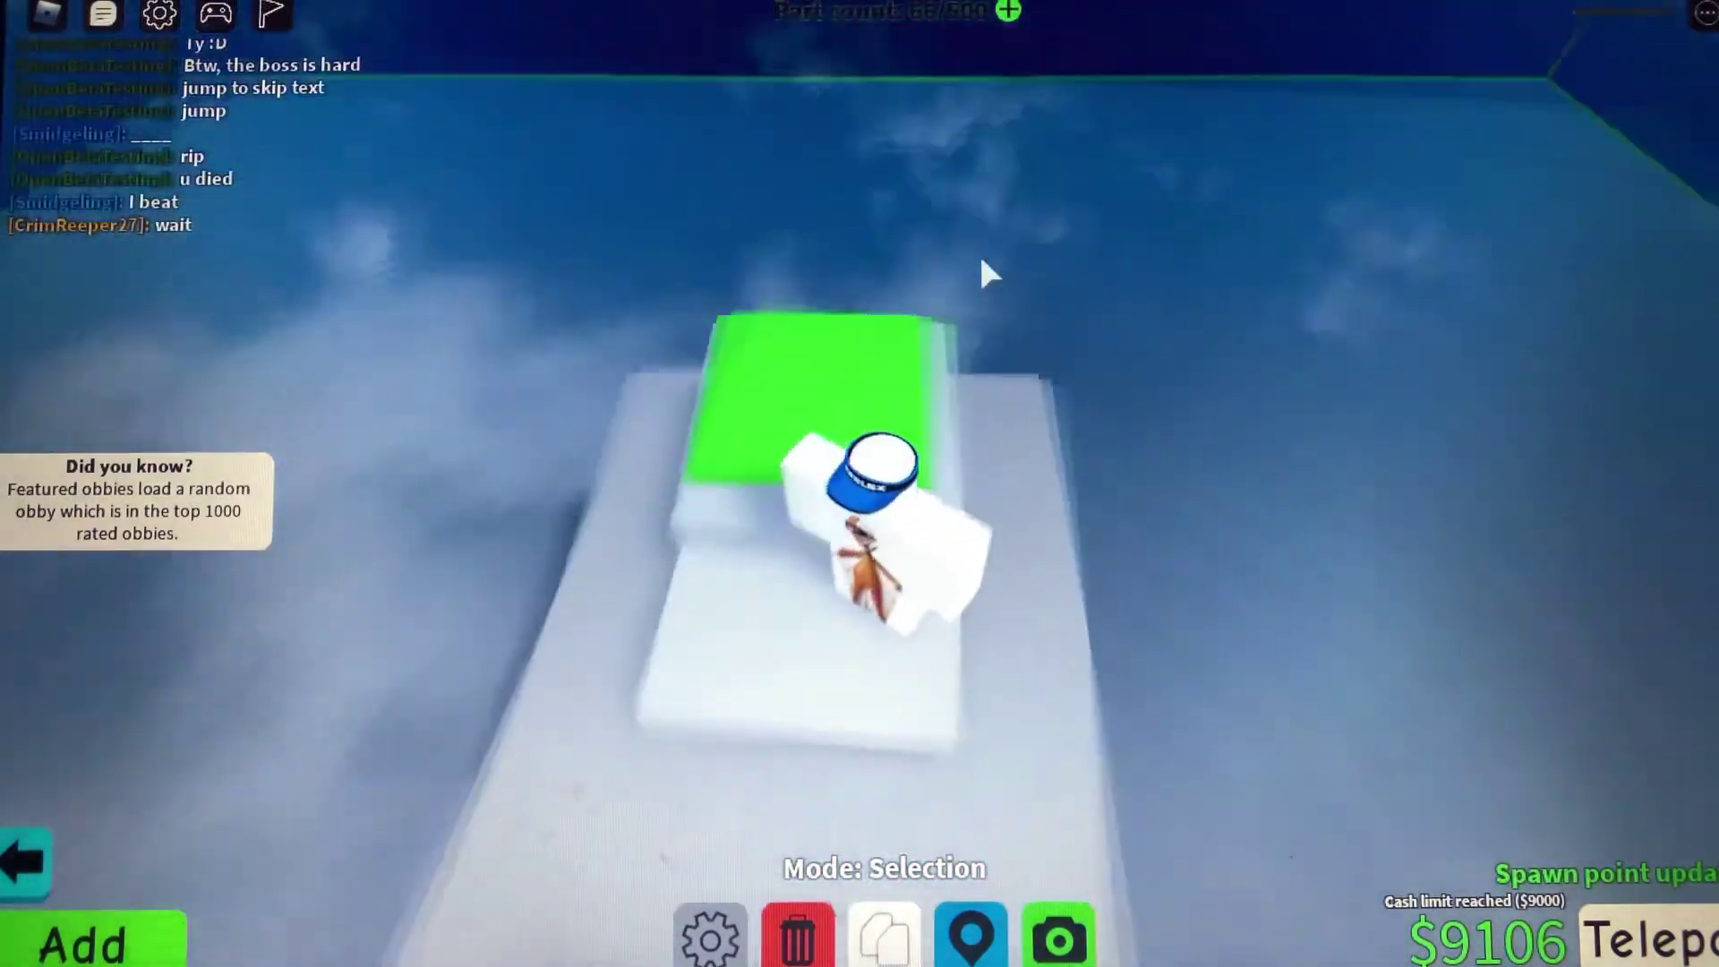
key("Left")
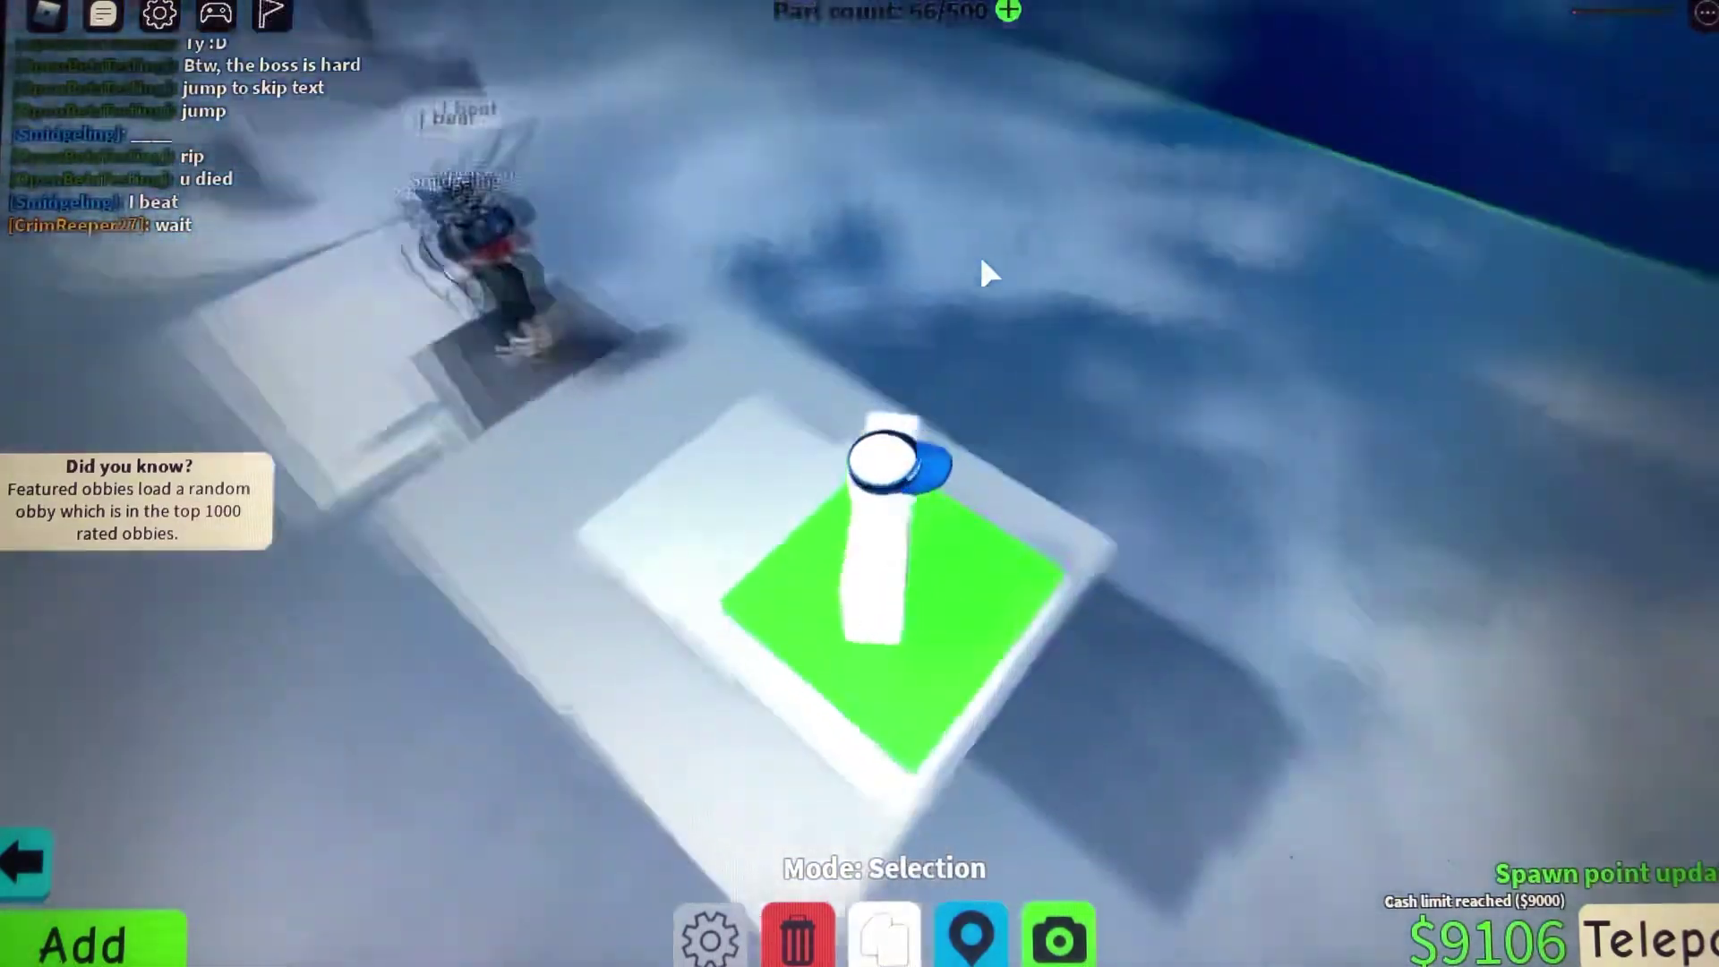
key("Right")
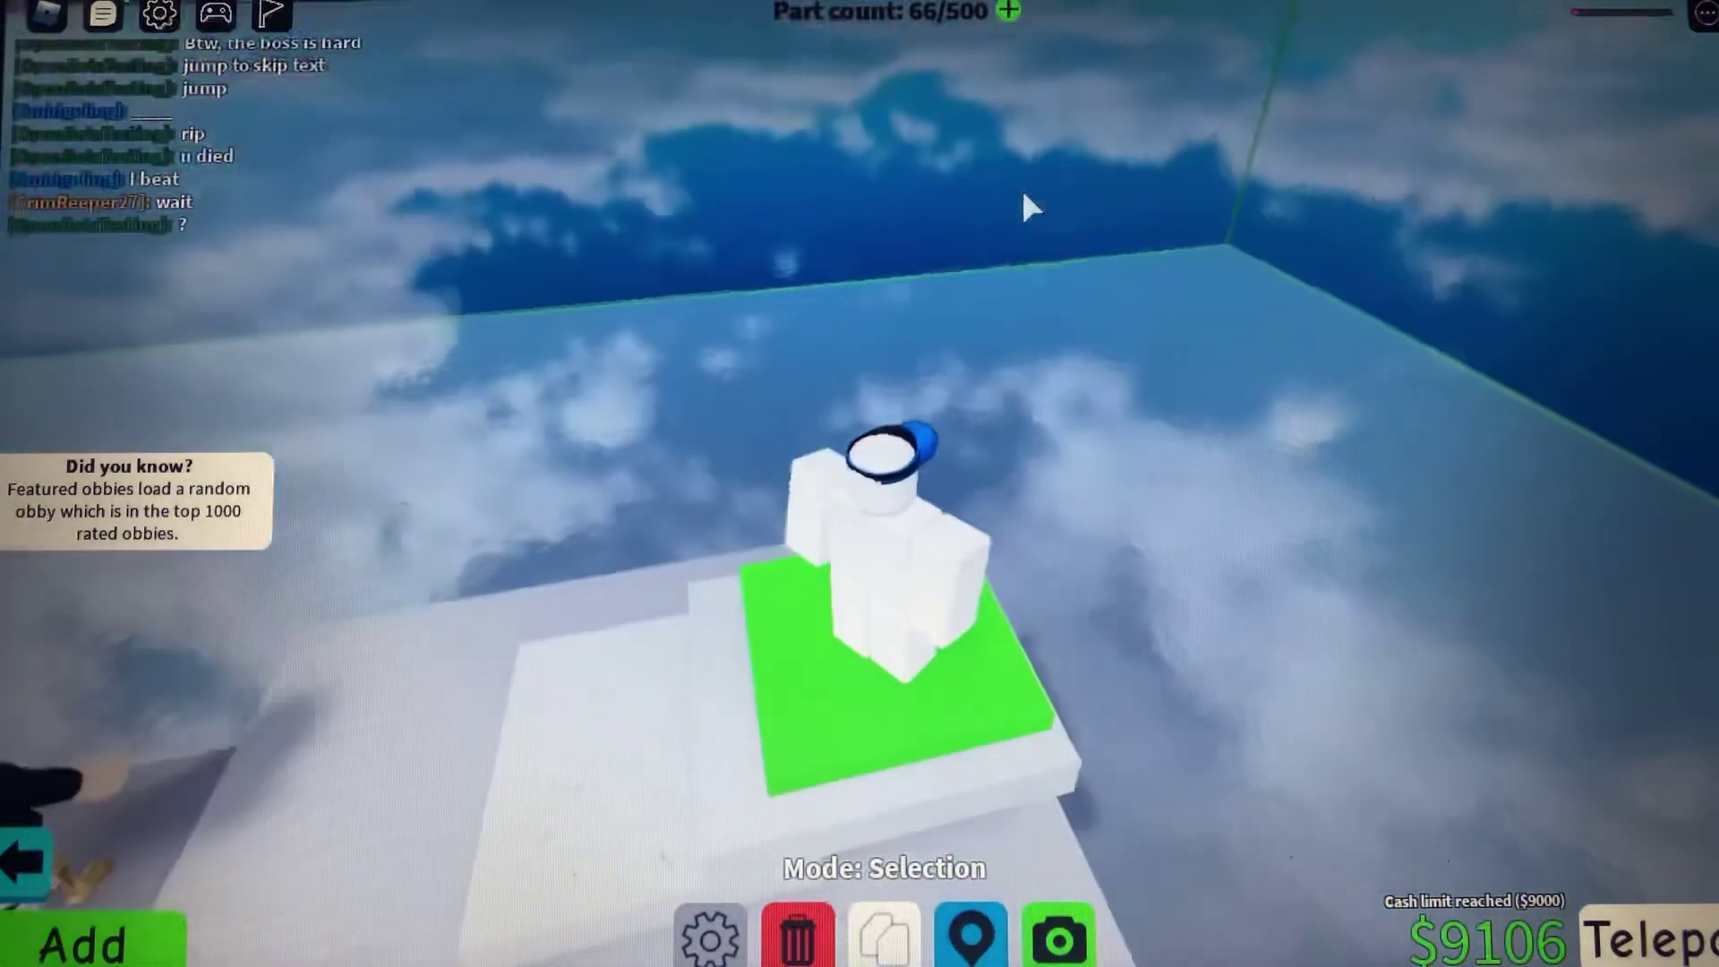
Reshape the lava part beside the checkpoint into a cylinder and move it toward the other player
left_click(581, 822)
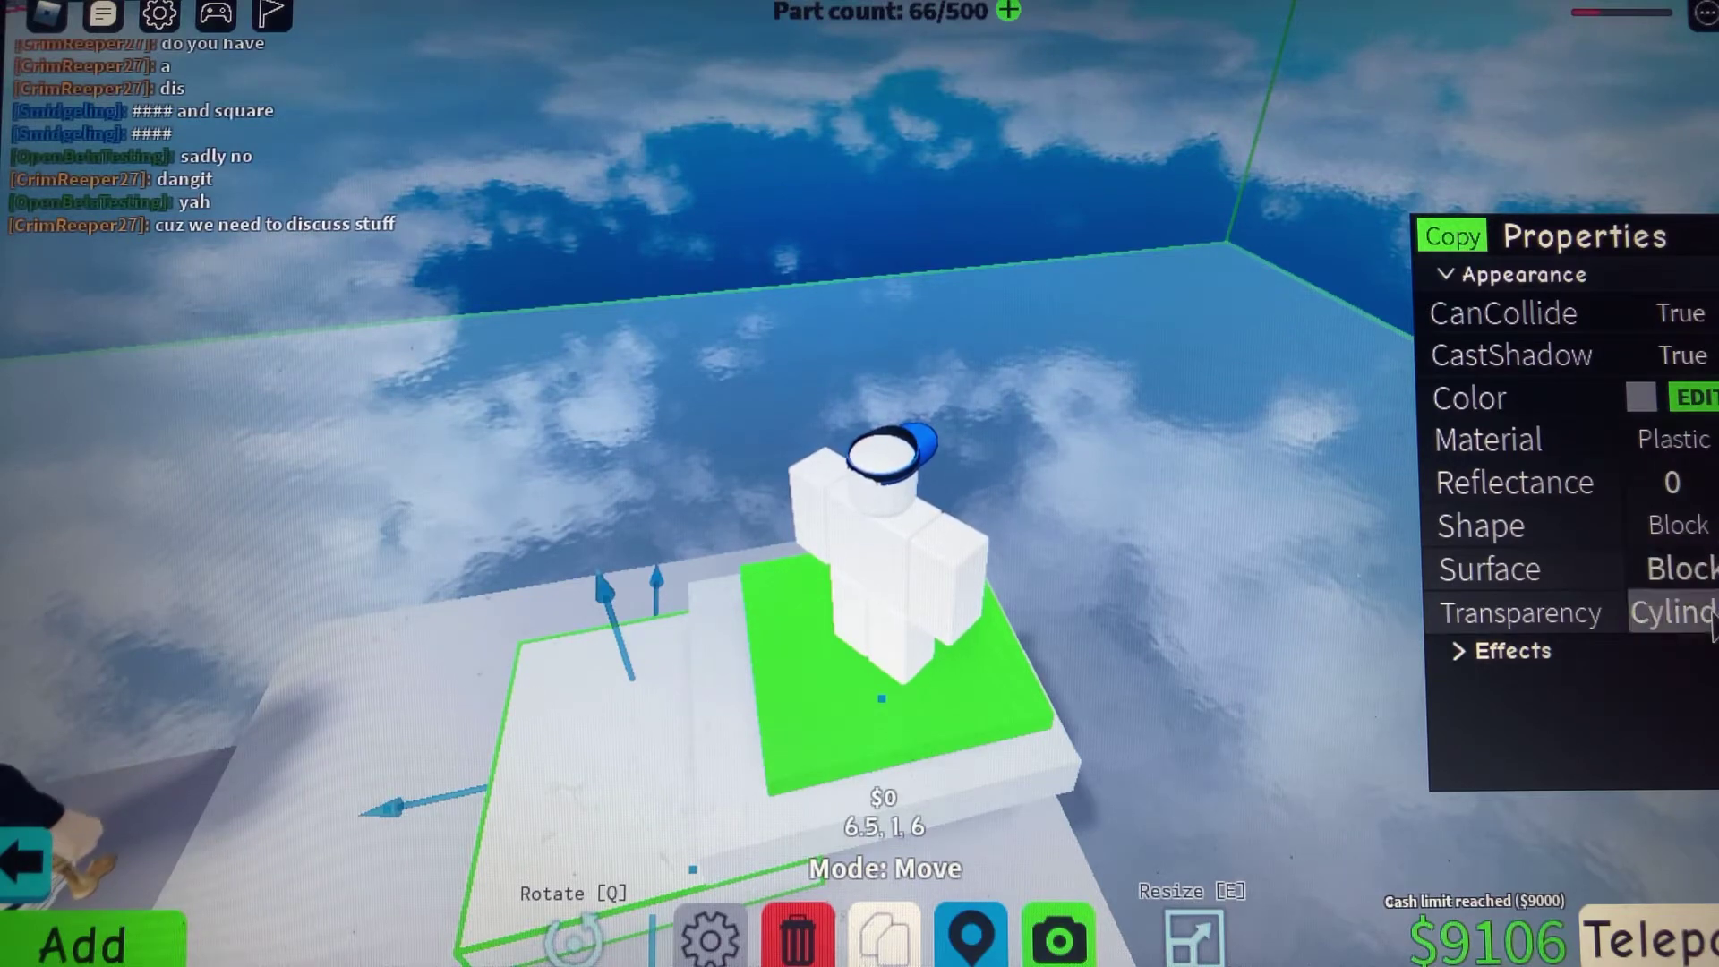
left_click(1696, 613)
scroll(1292, 605, "down", 3)
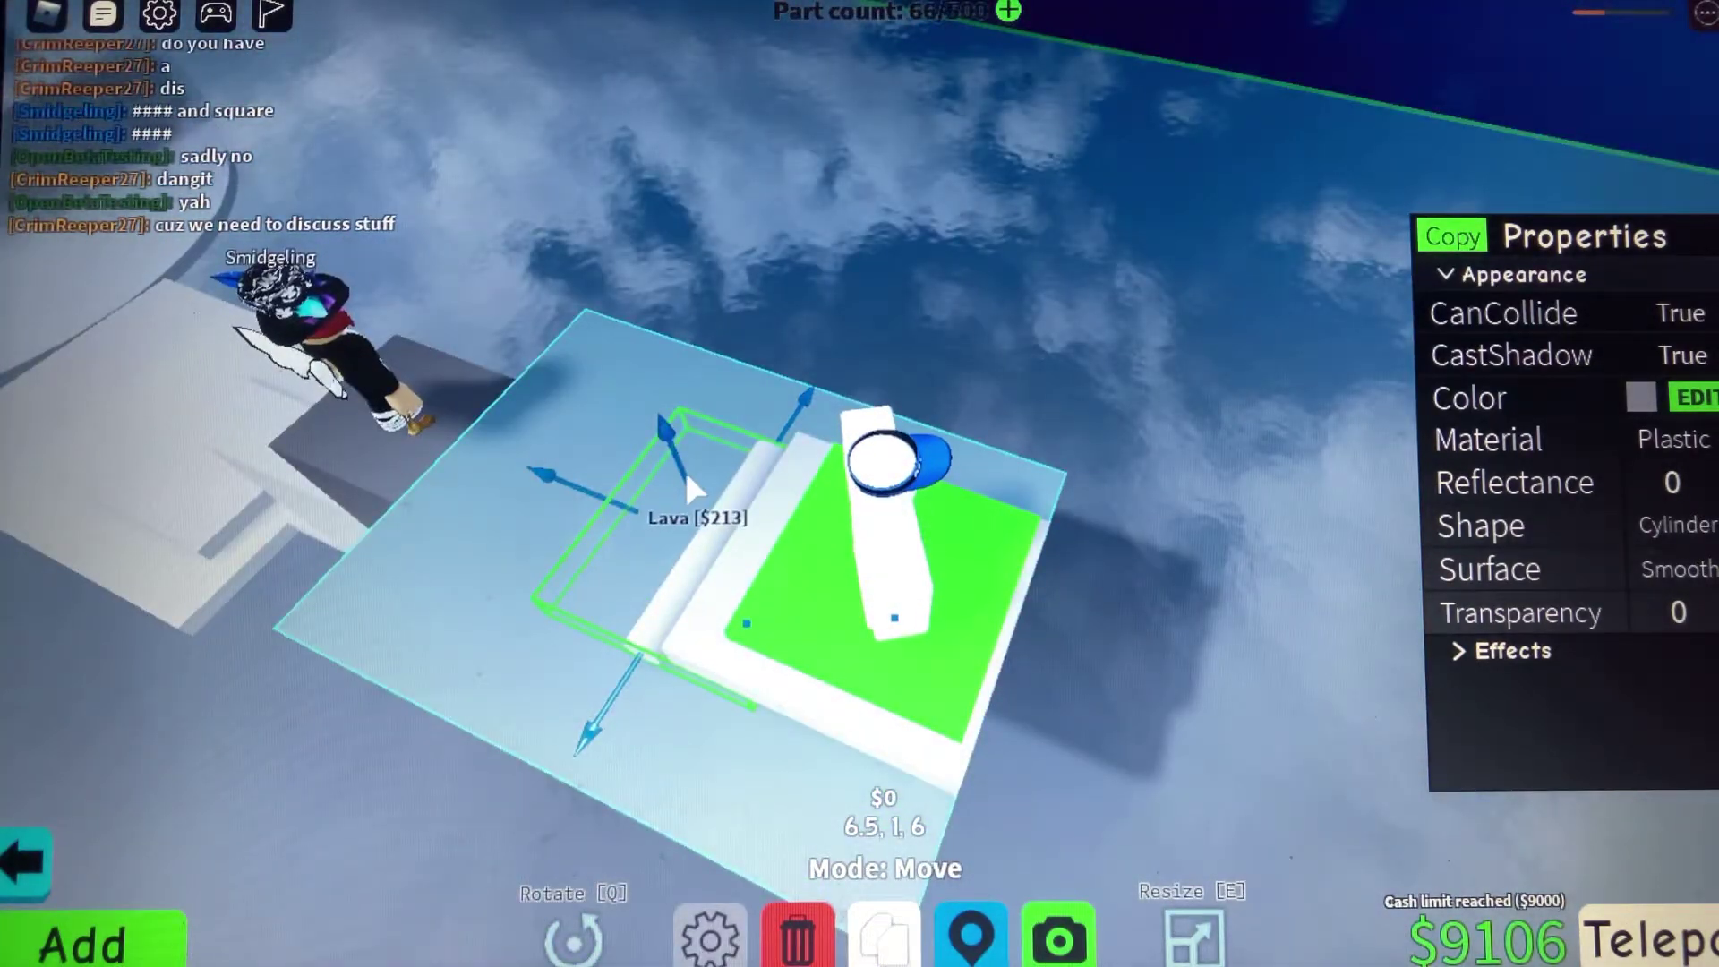
mouse_move(679, 551)
left_mouse_down()
mouse_move(683, 222)
mouse_move(631, 175)
left_mouse_up()
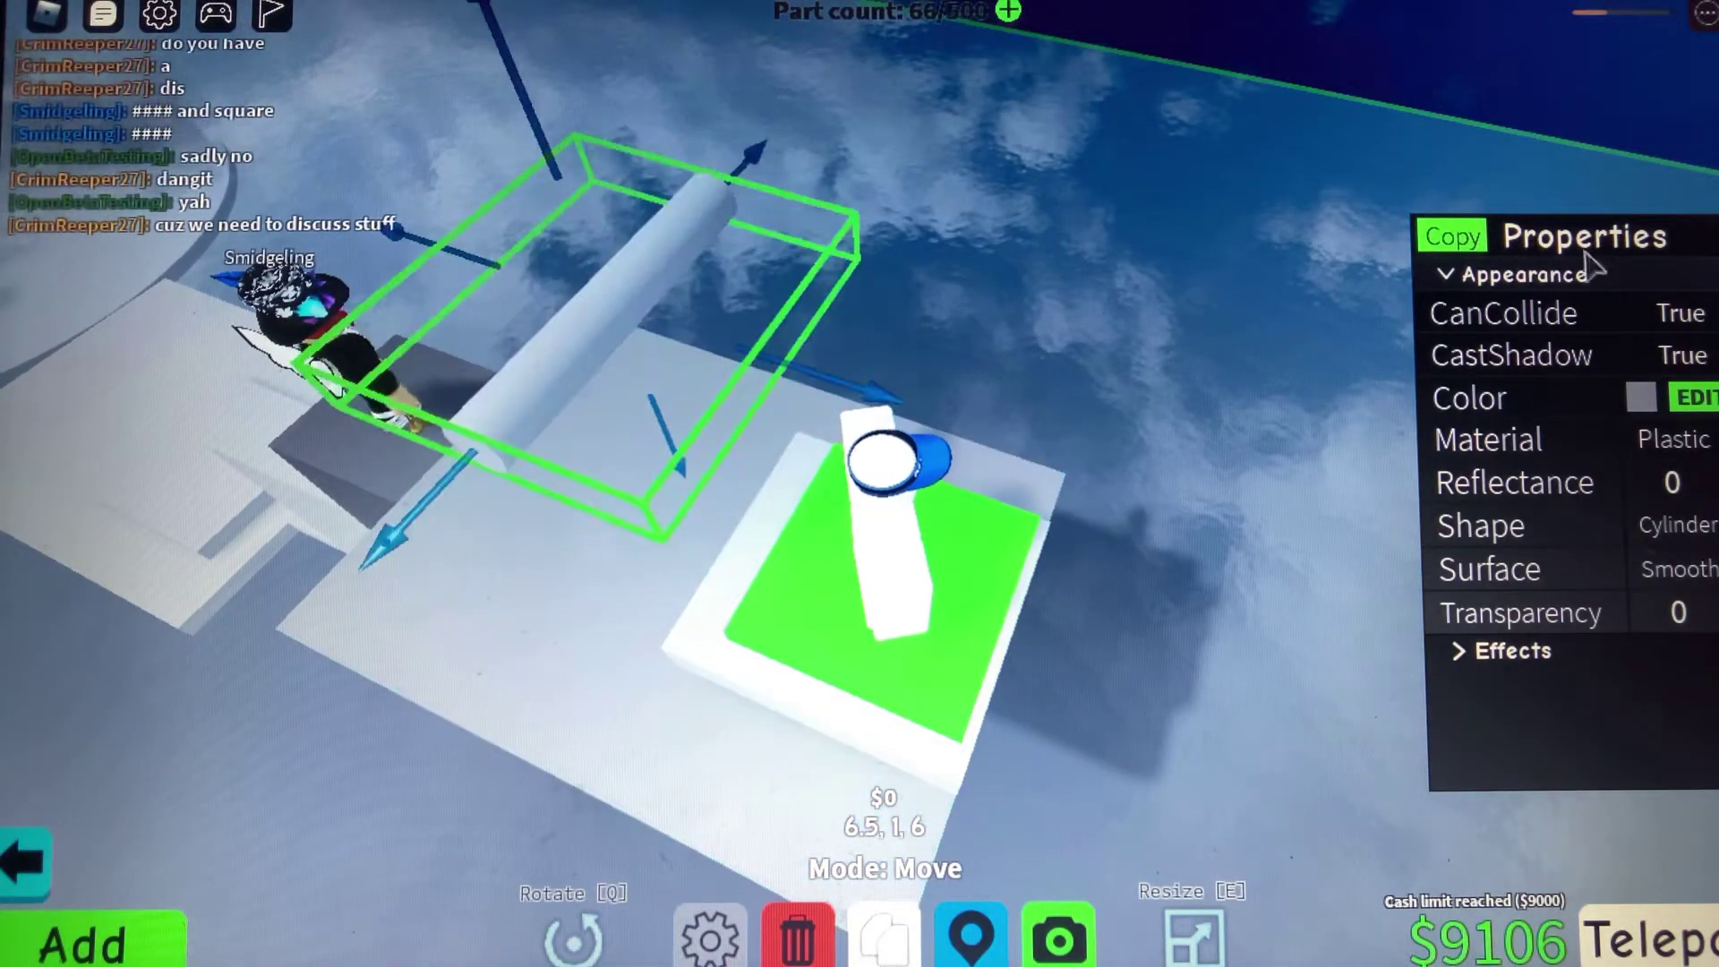
Delete the lava cylinder, dropping the part count to 65, and bring up the parts catalogue
left_click(798, 940)
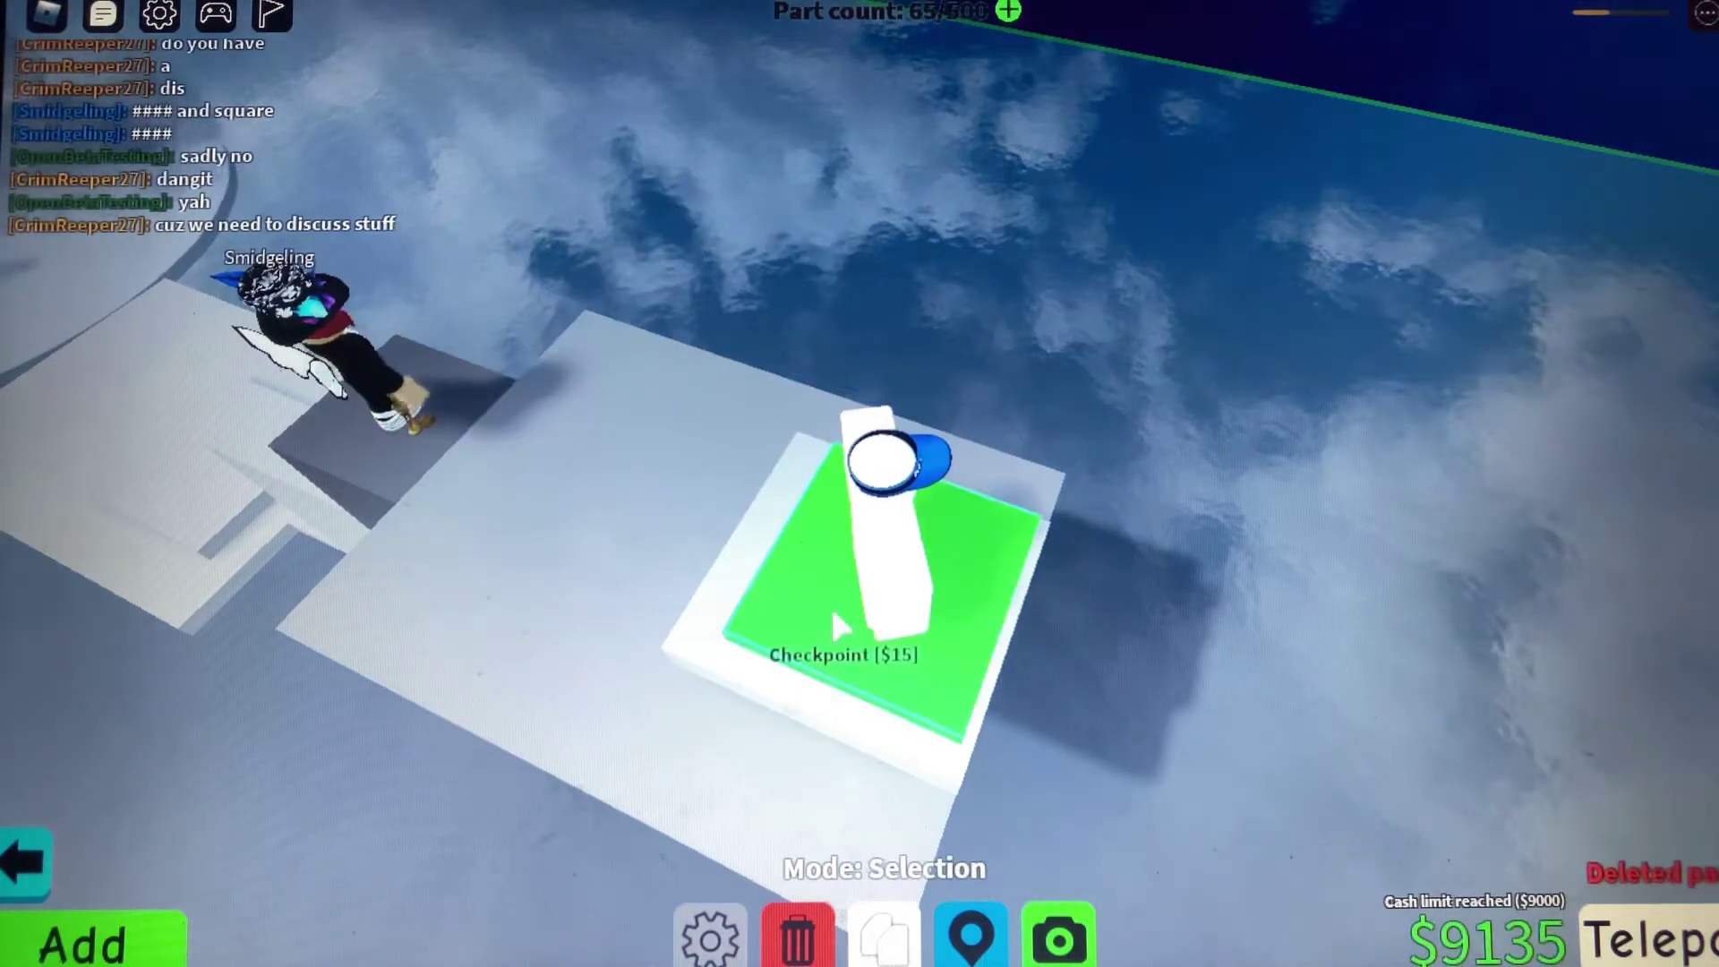
scroll(1411, 391, "up", 3)
scroll(1417, 410, "down", 5)
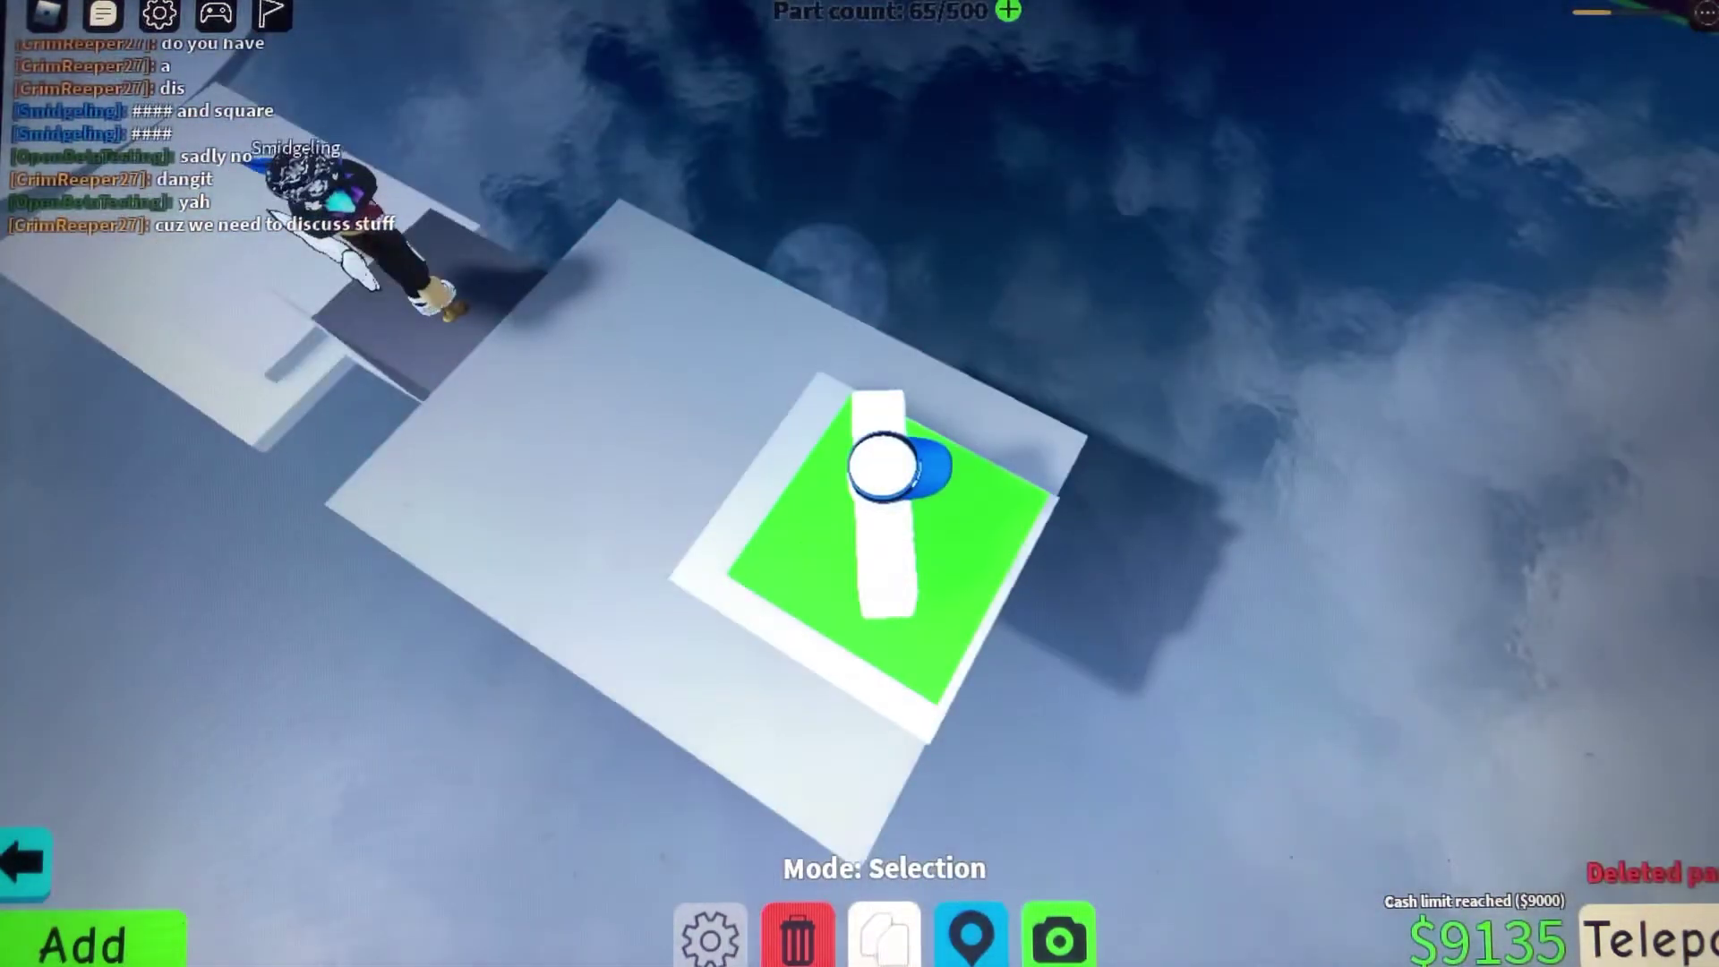
left_click(80, 941)
Browse the Custom, Basic, Moving, Essentials and Advanced categories and pick a Lava block to place
left_click(661, 307)
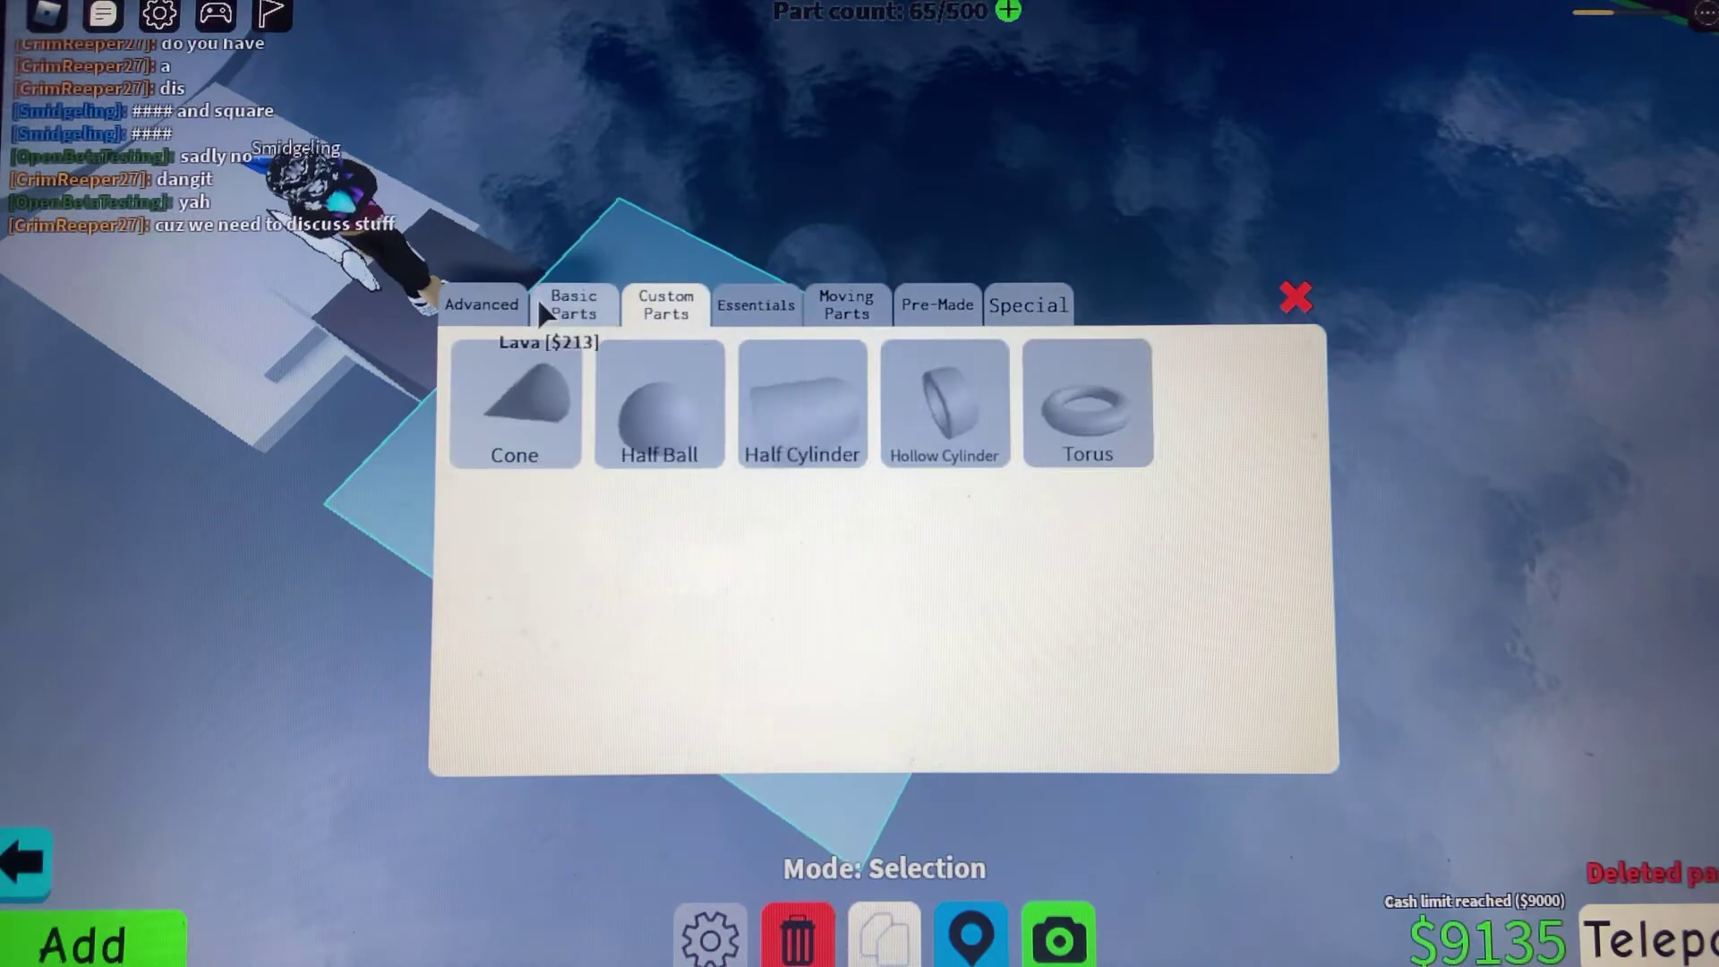
left_click(548, 303)
left_click(827, 310)
left_click(756, 309)
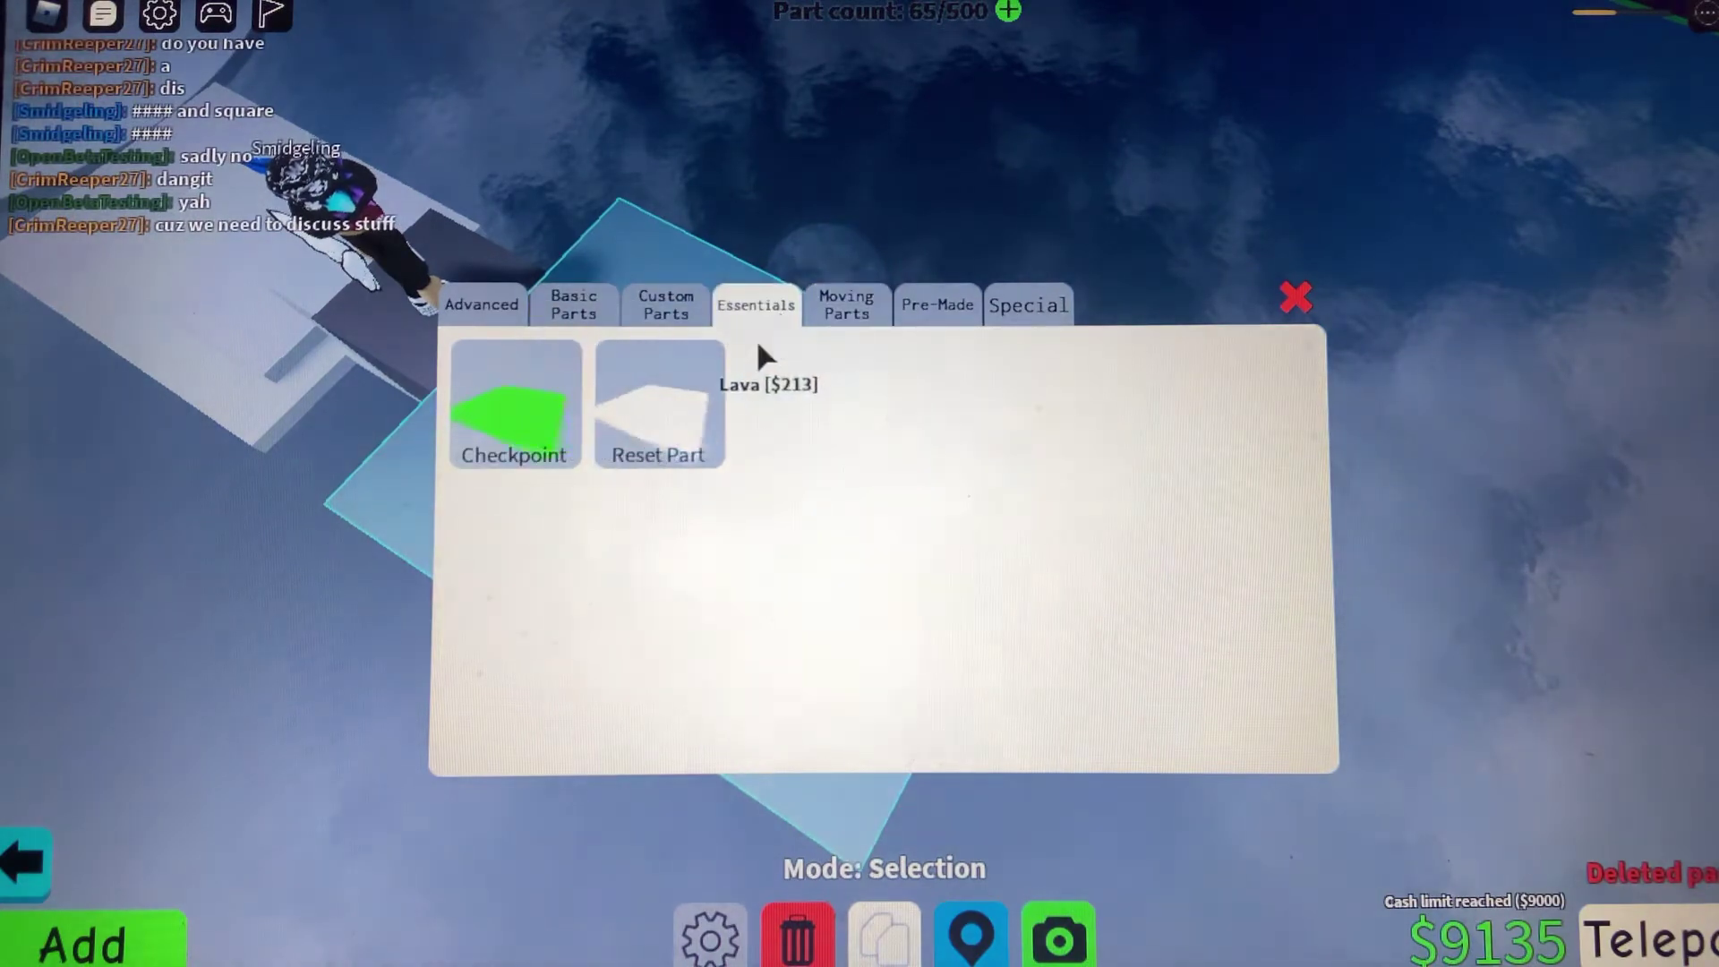
left_click(848, 314)
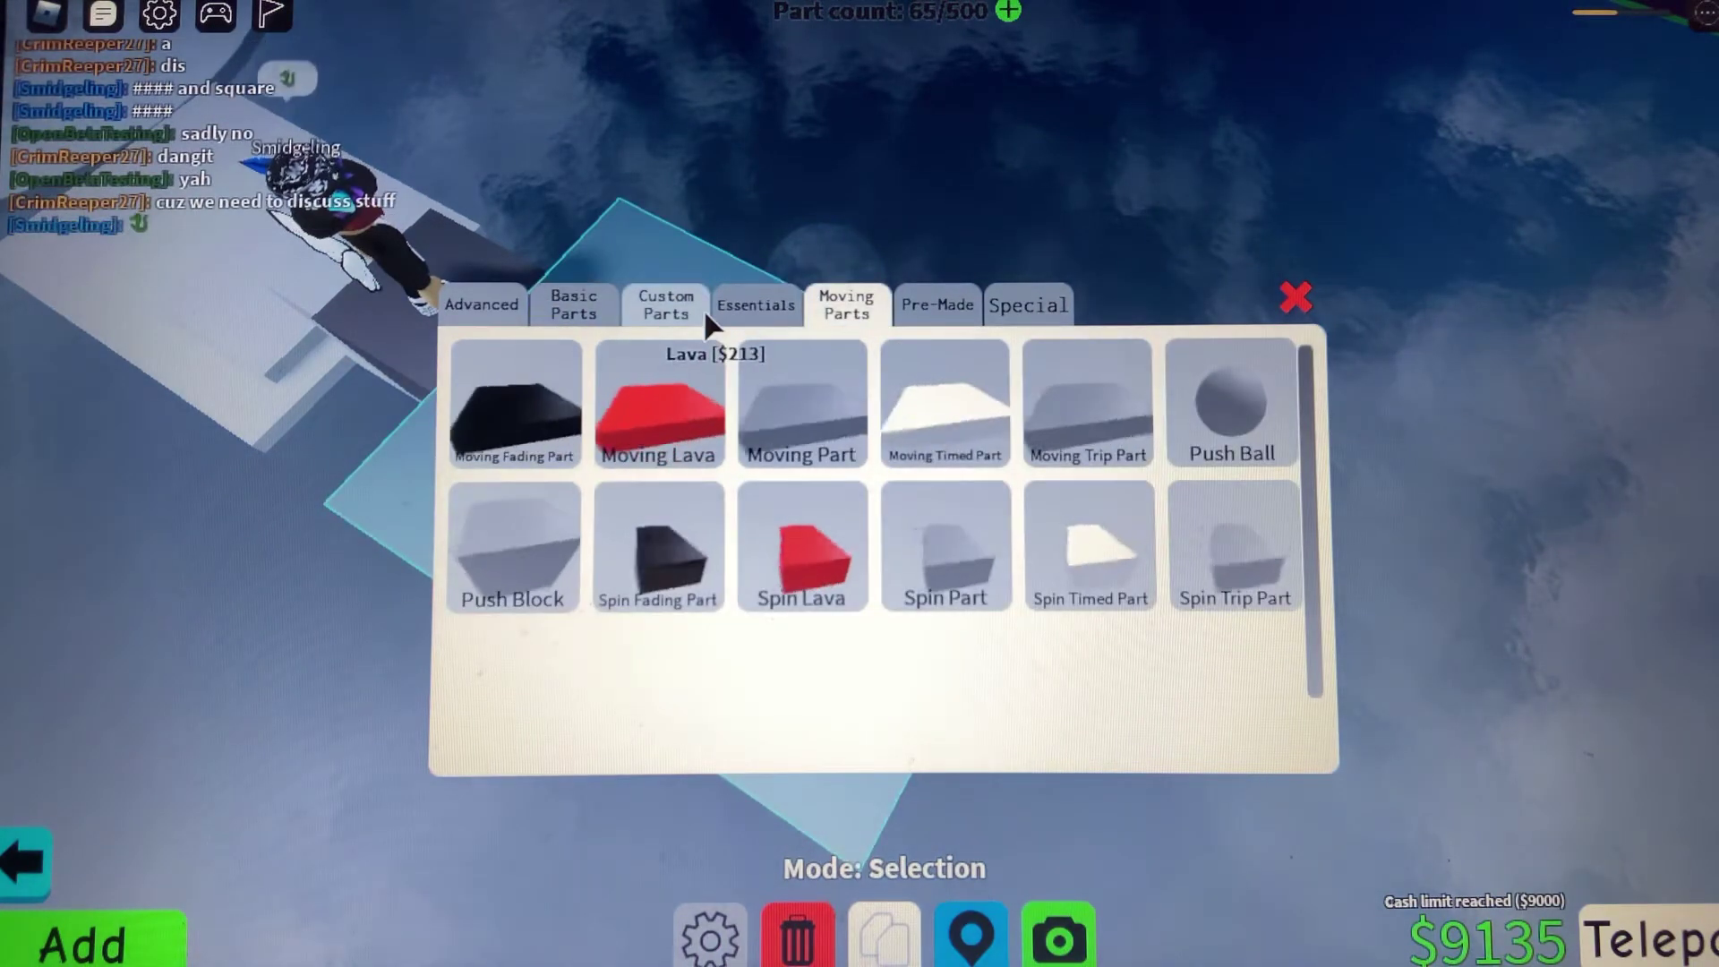
left_click(725, 308)
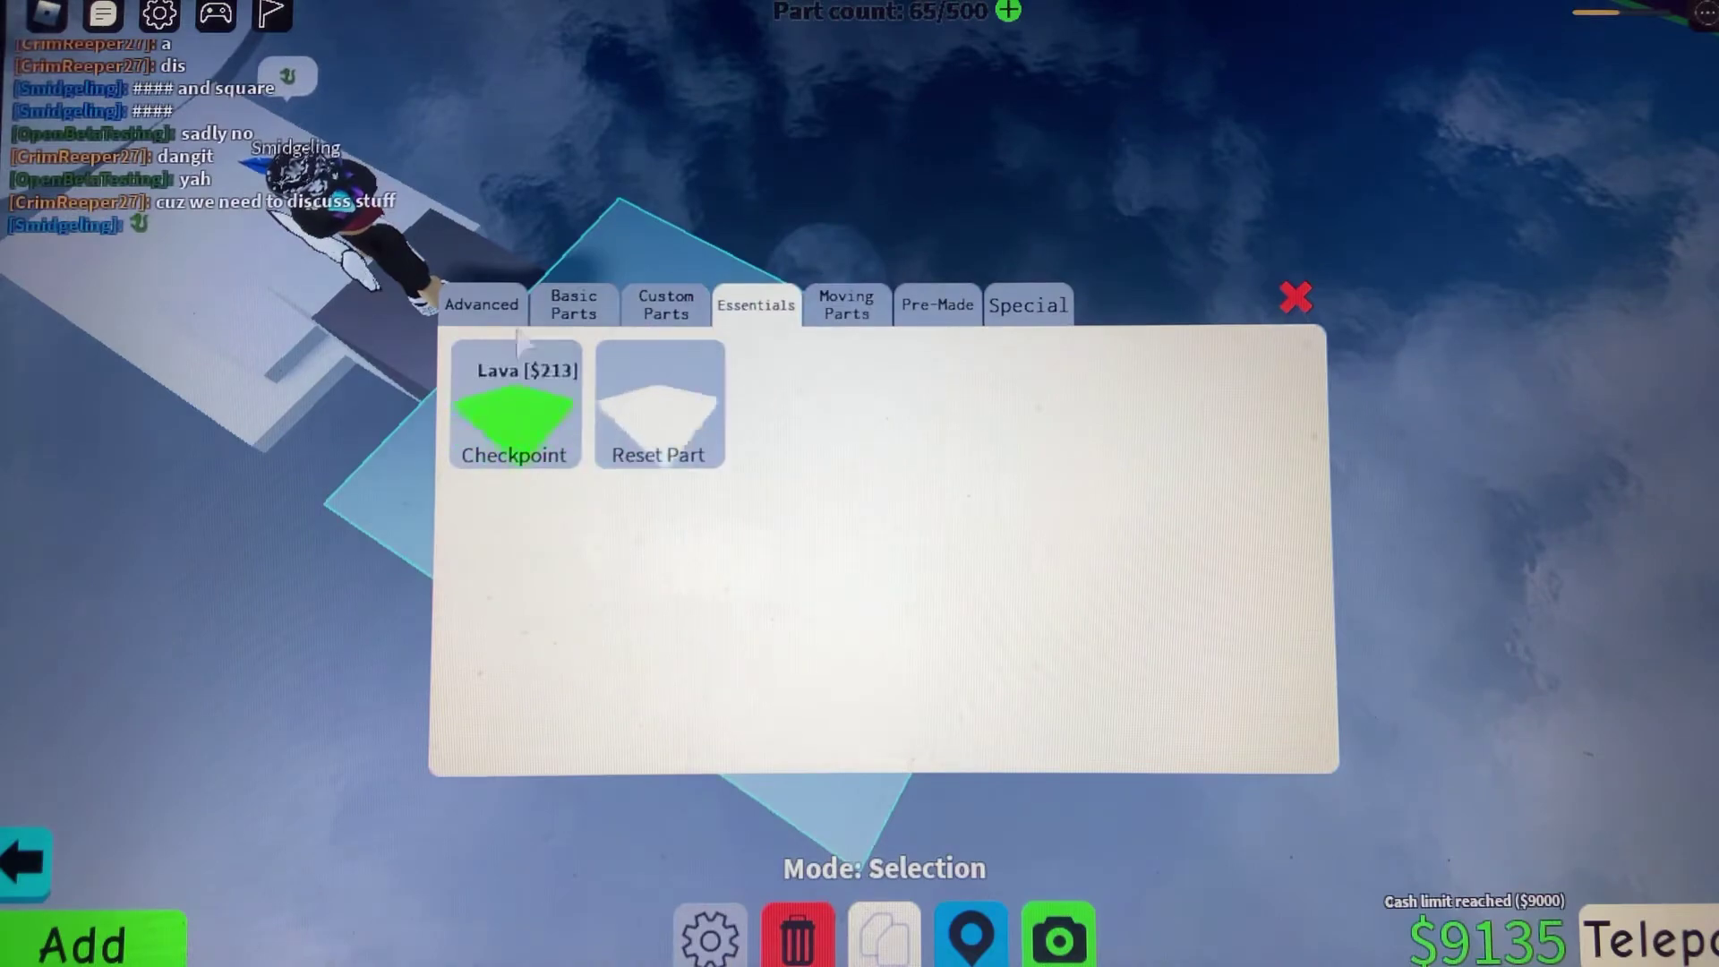
left_click(564, 303)
left_click(483, 305)
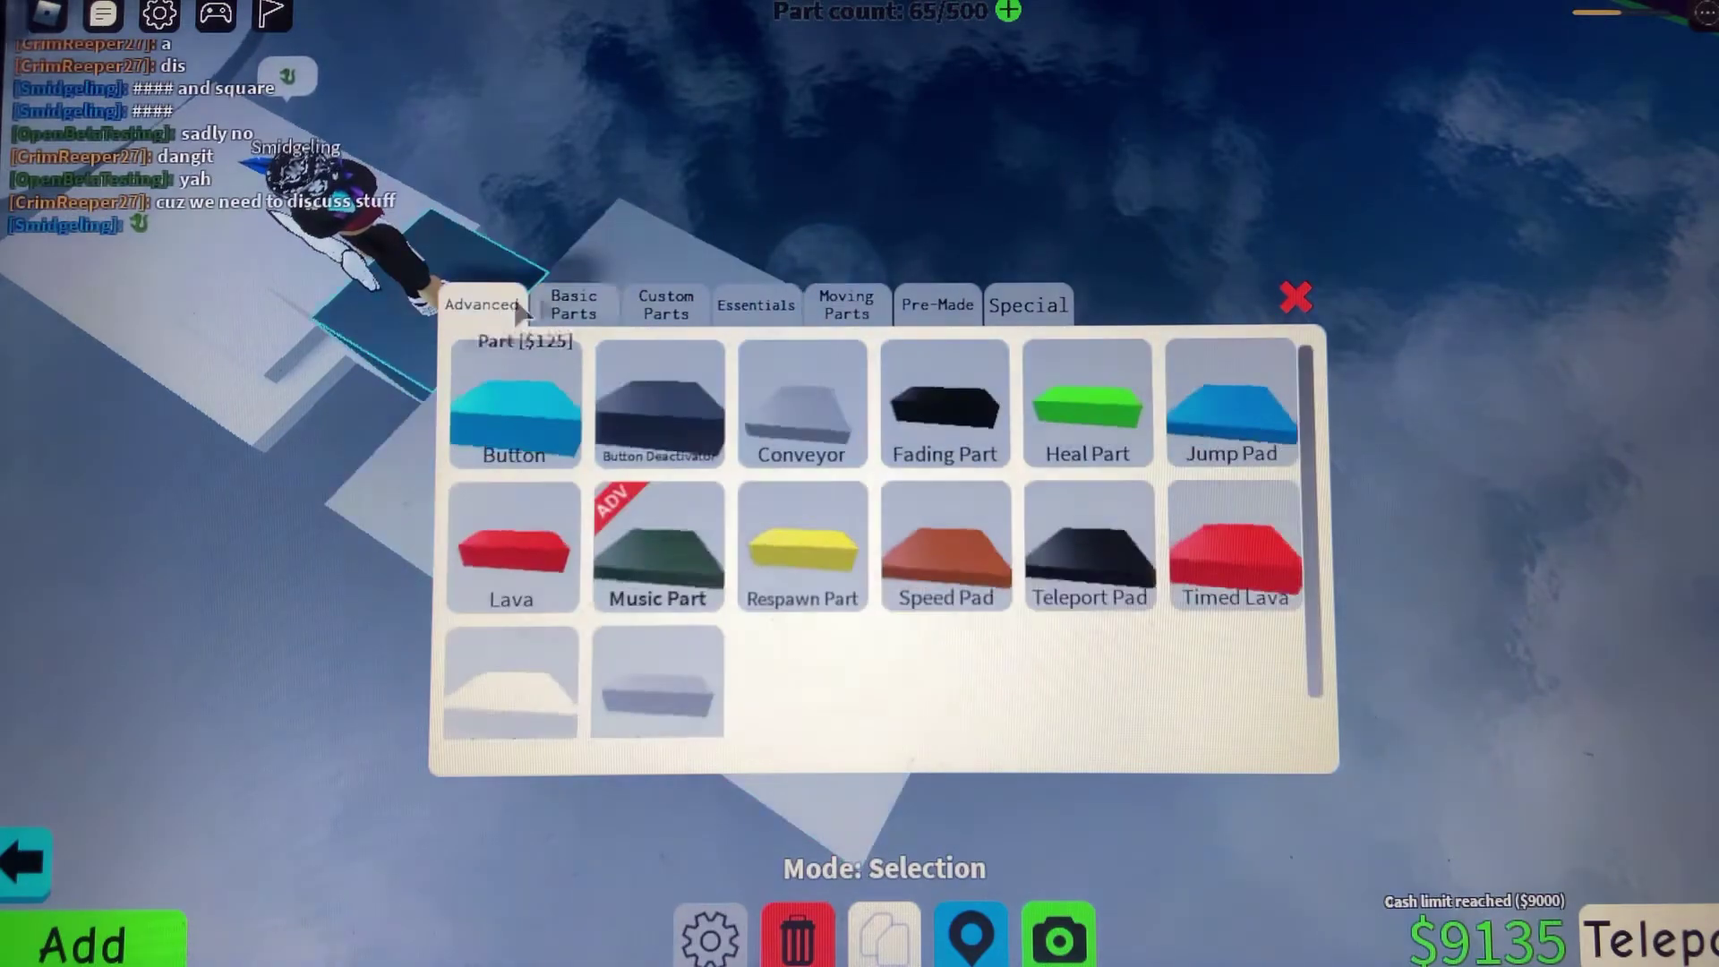
left_click(517, 544)
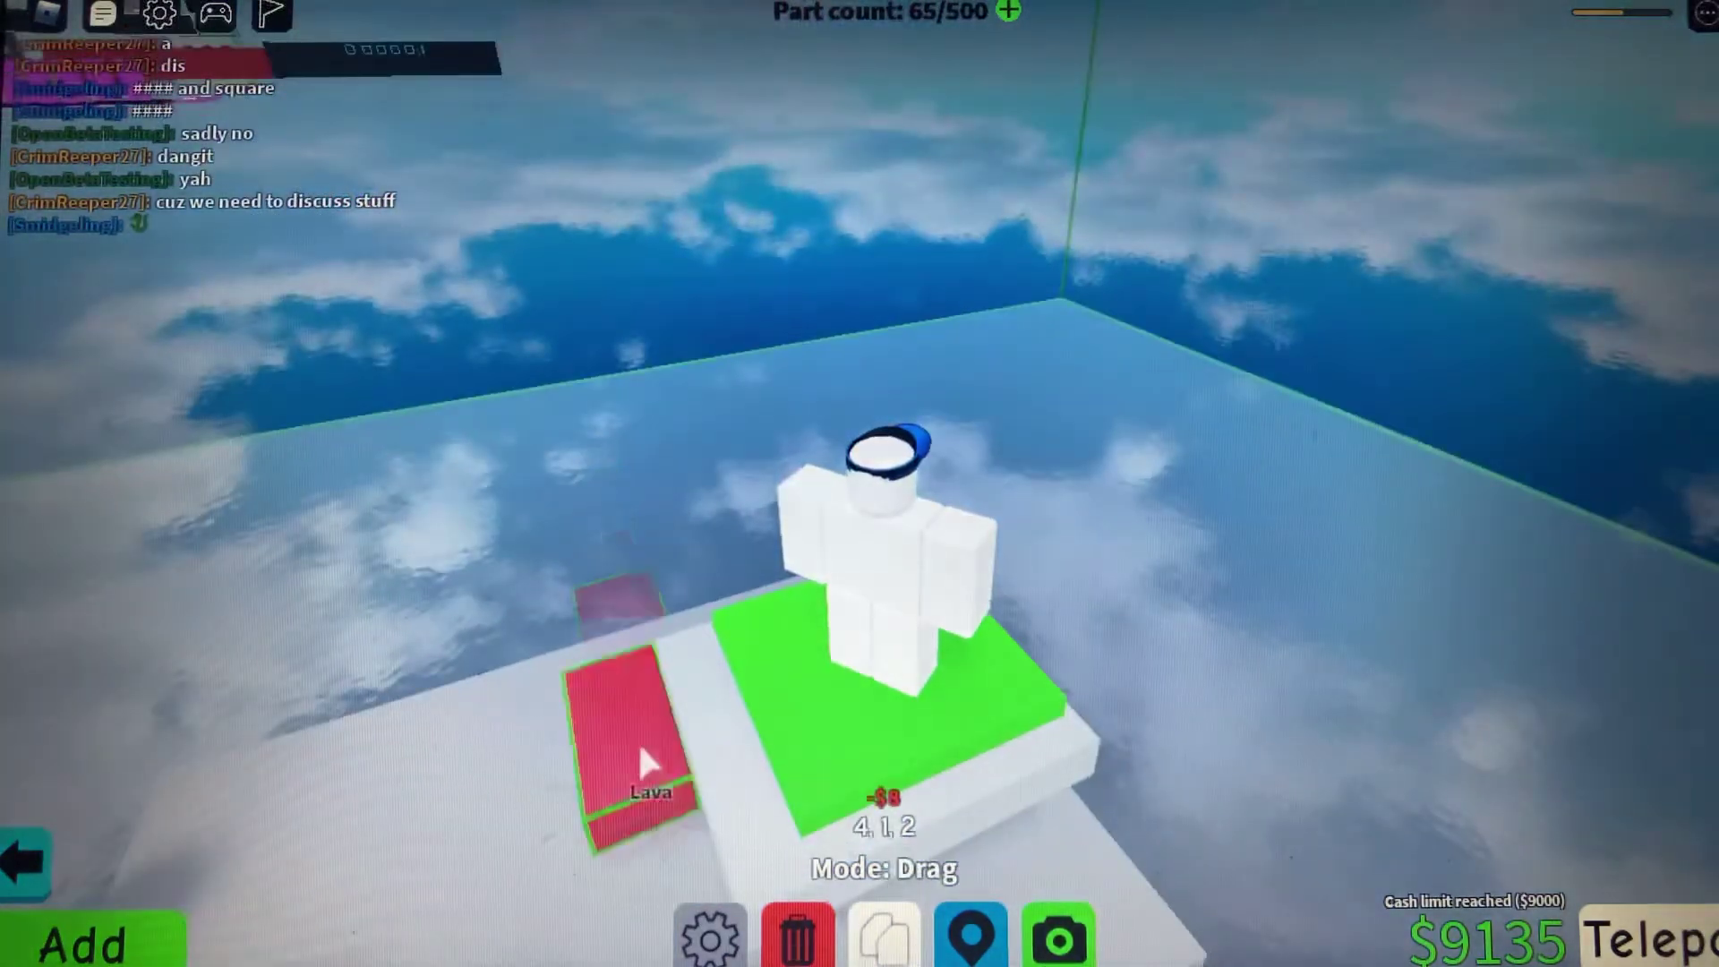
Drop the Lava block on the floor and shift it toward the checkpoint
left_click(650, 815)
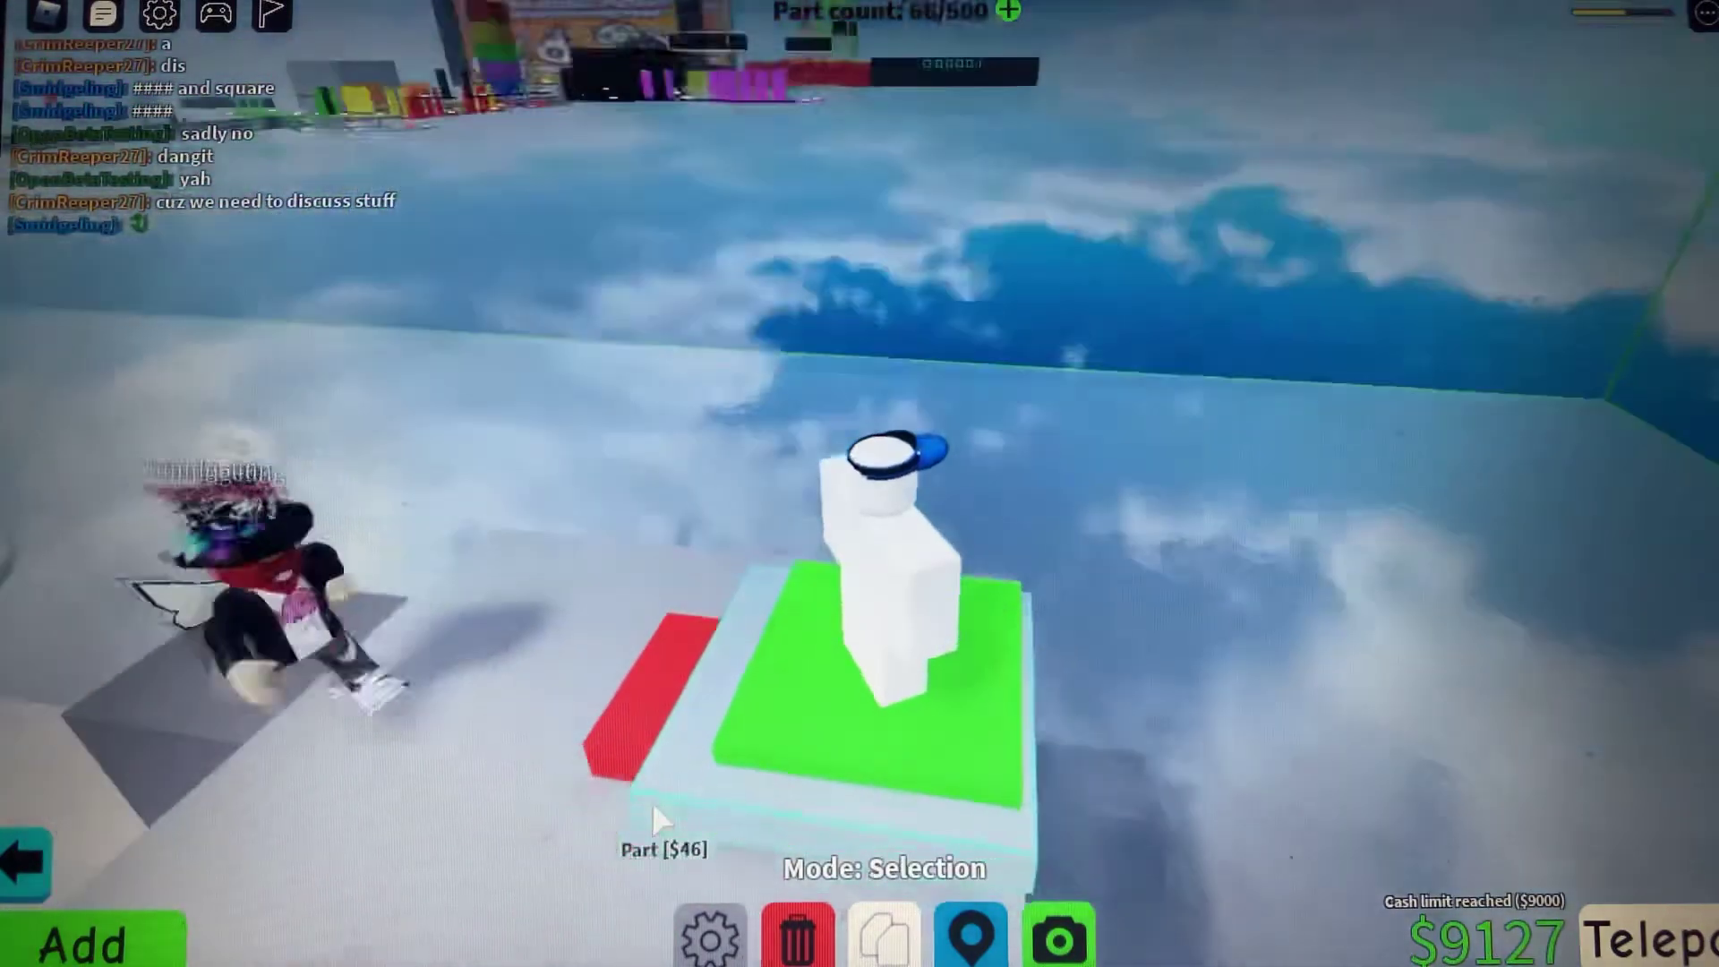
left_click(632, 677)
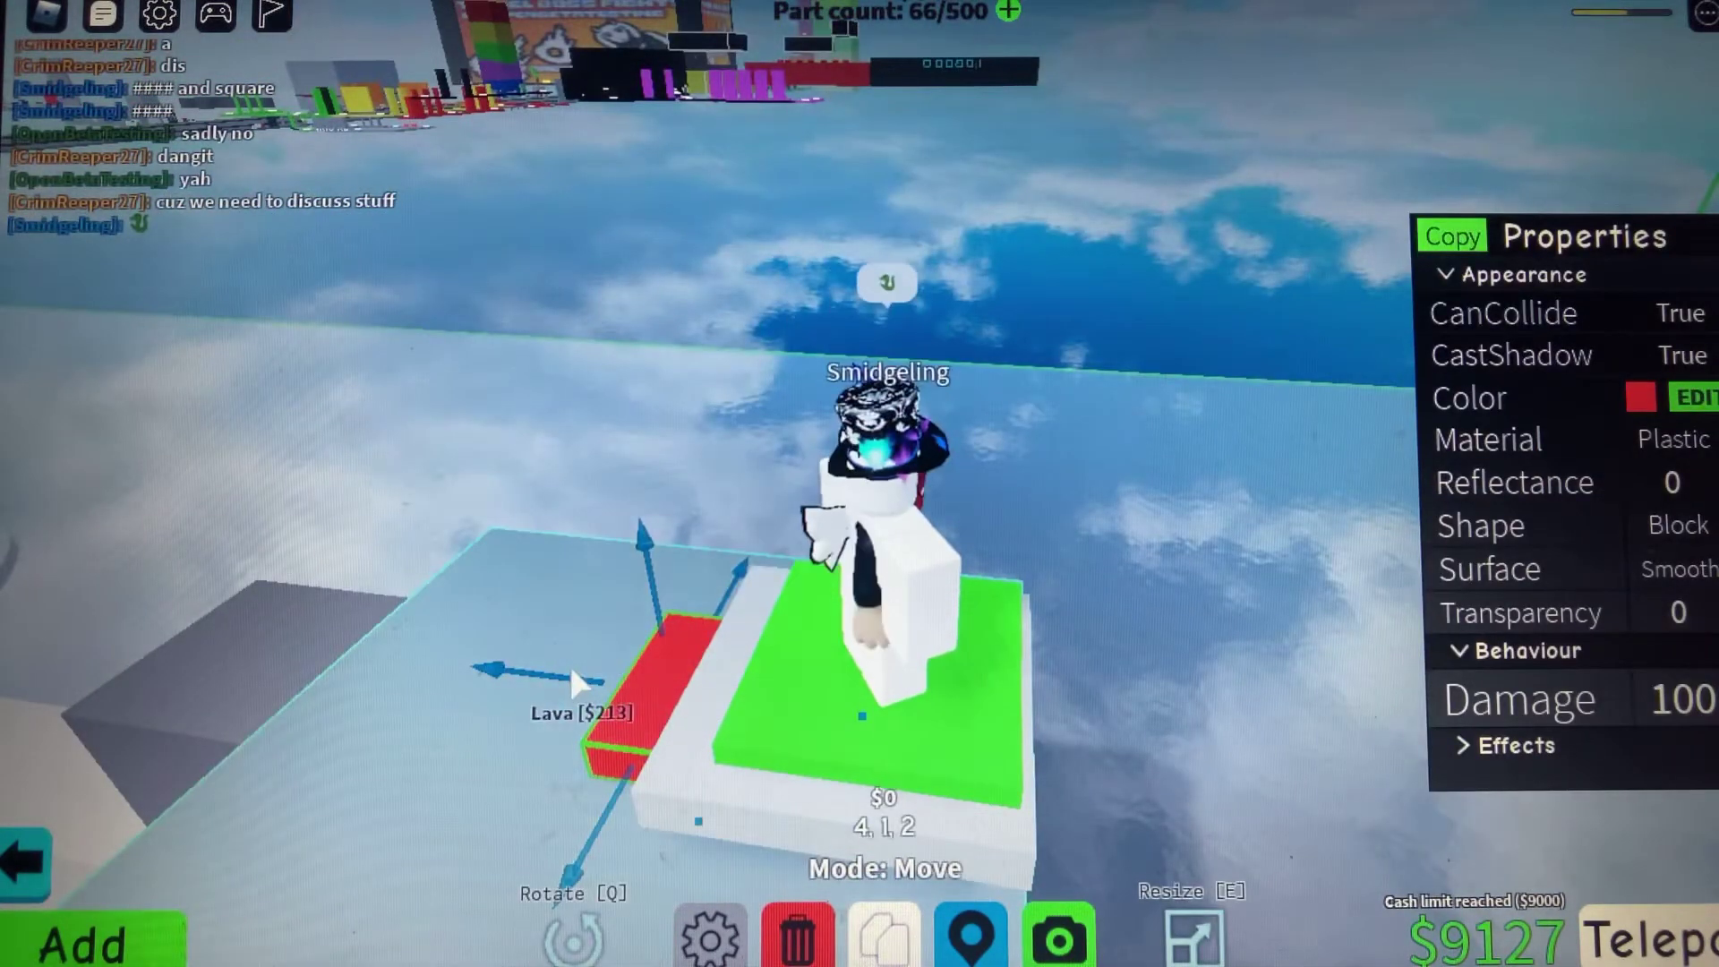
mouse_move(571, 683)
left_mouse_down()
mouse_move(518, 678)
mouse_move(578, 678)
left_mouse_up()
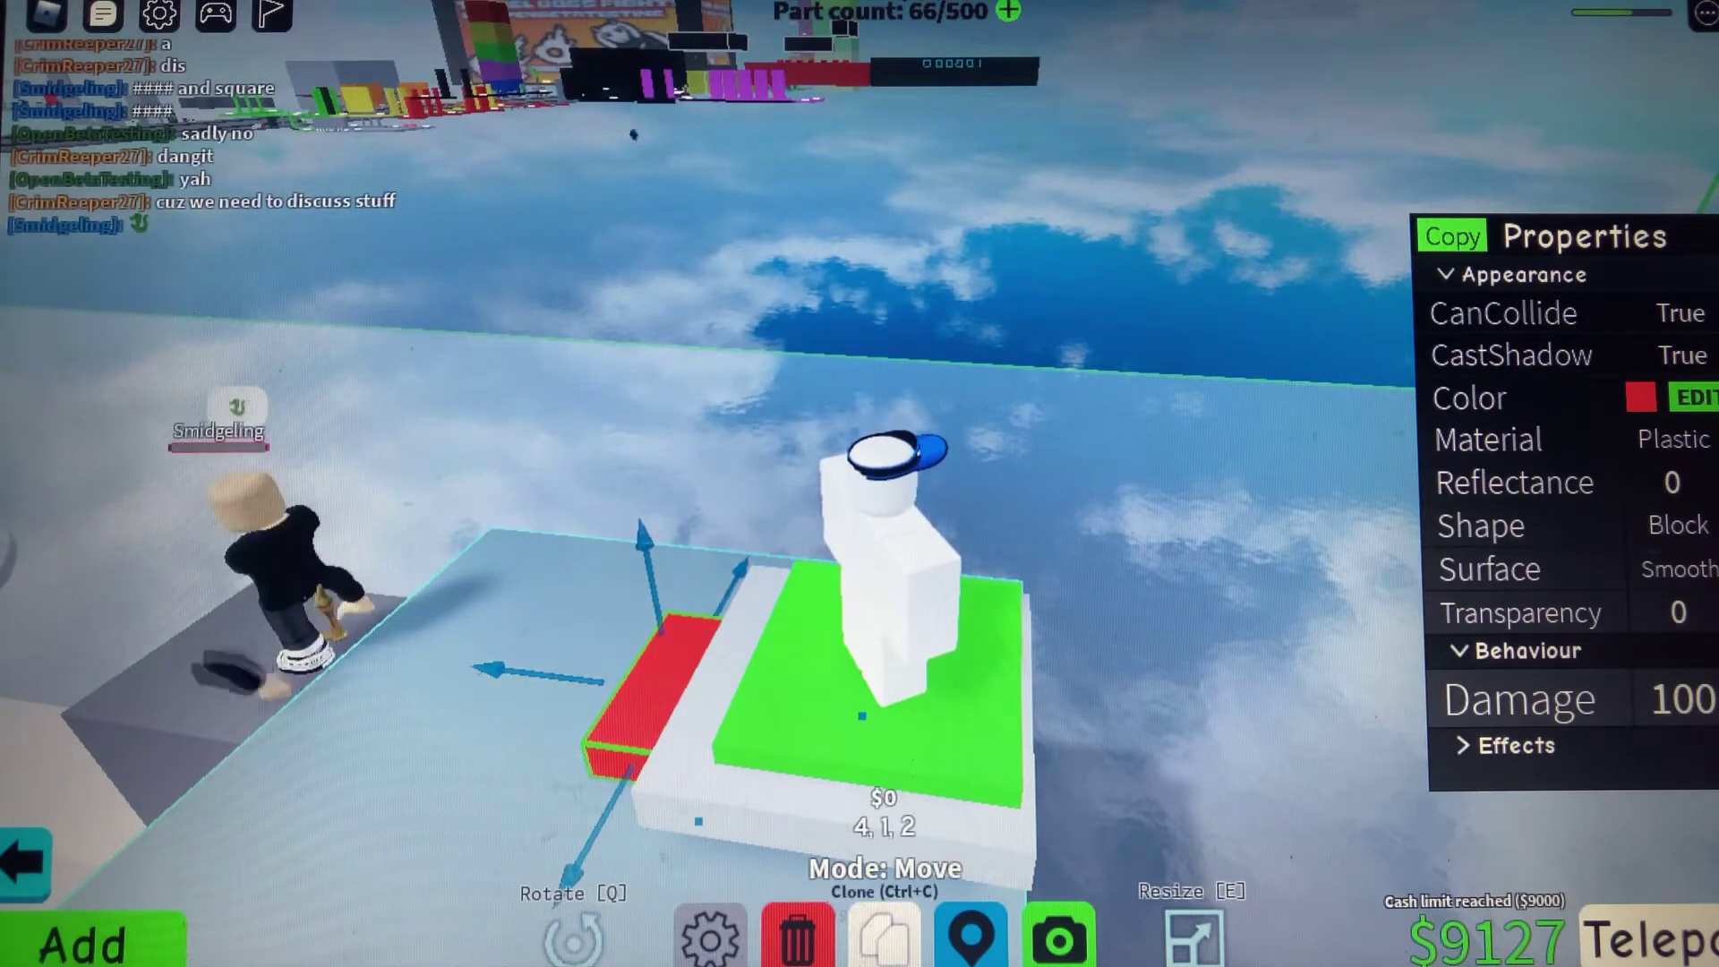
Stretch the Lava block into a slab of size 6.5, 1, 10 along the checkpoint's side
left_click(1196, 940)
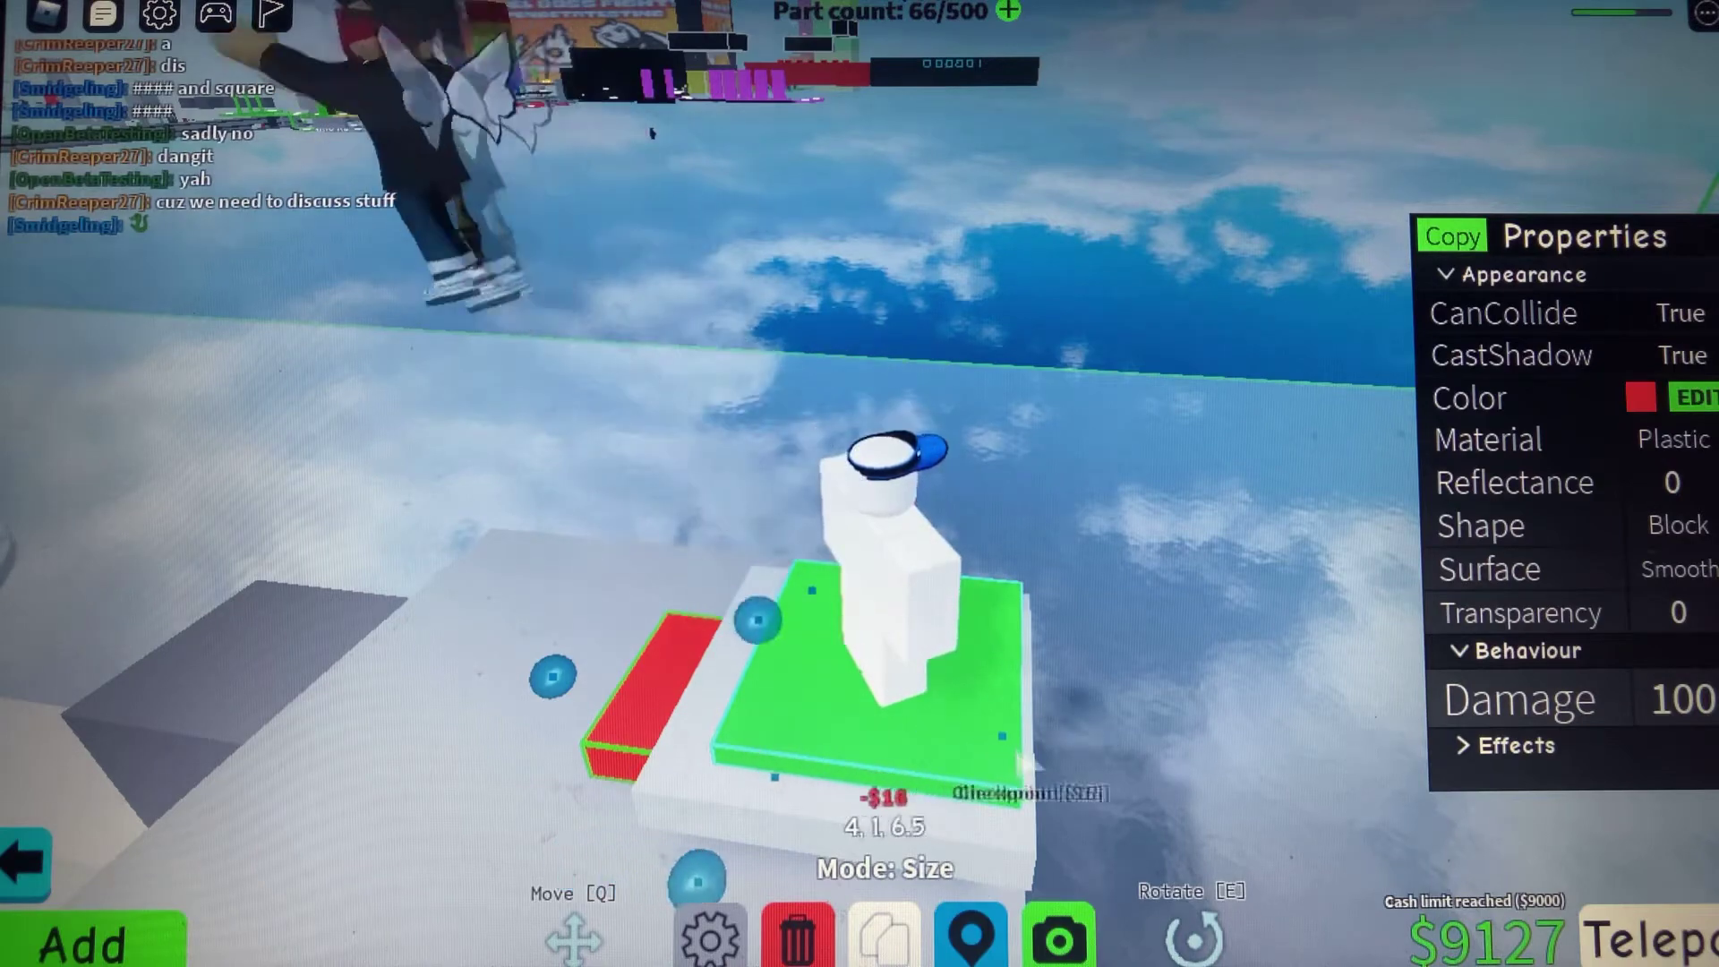
mouse_move(698, 612)
left_mouse_down()
mouse_move(1148, 785)
mouse_move(1102, 752)
left_mouse_up()
scroll(807, 701, "down", 3)
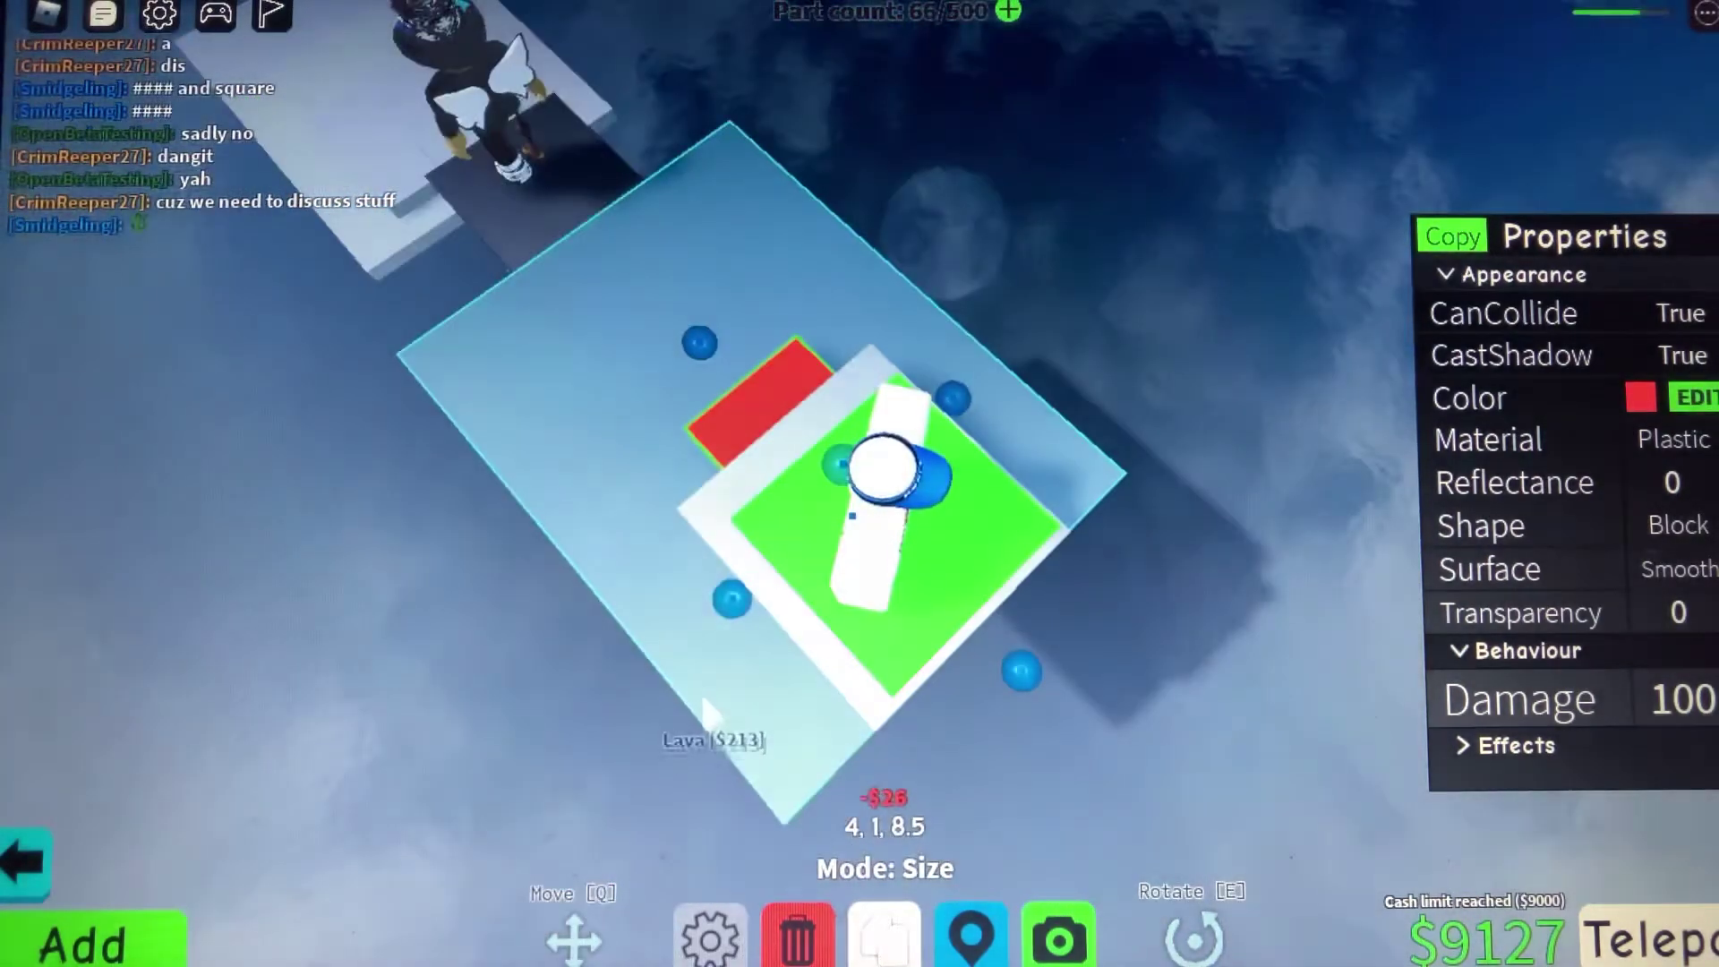
left_click_drag(736, 600, 685, 631)
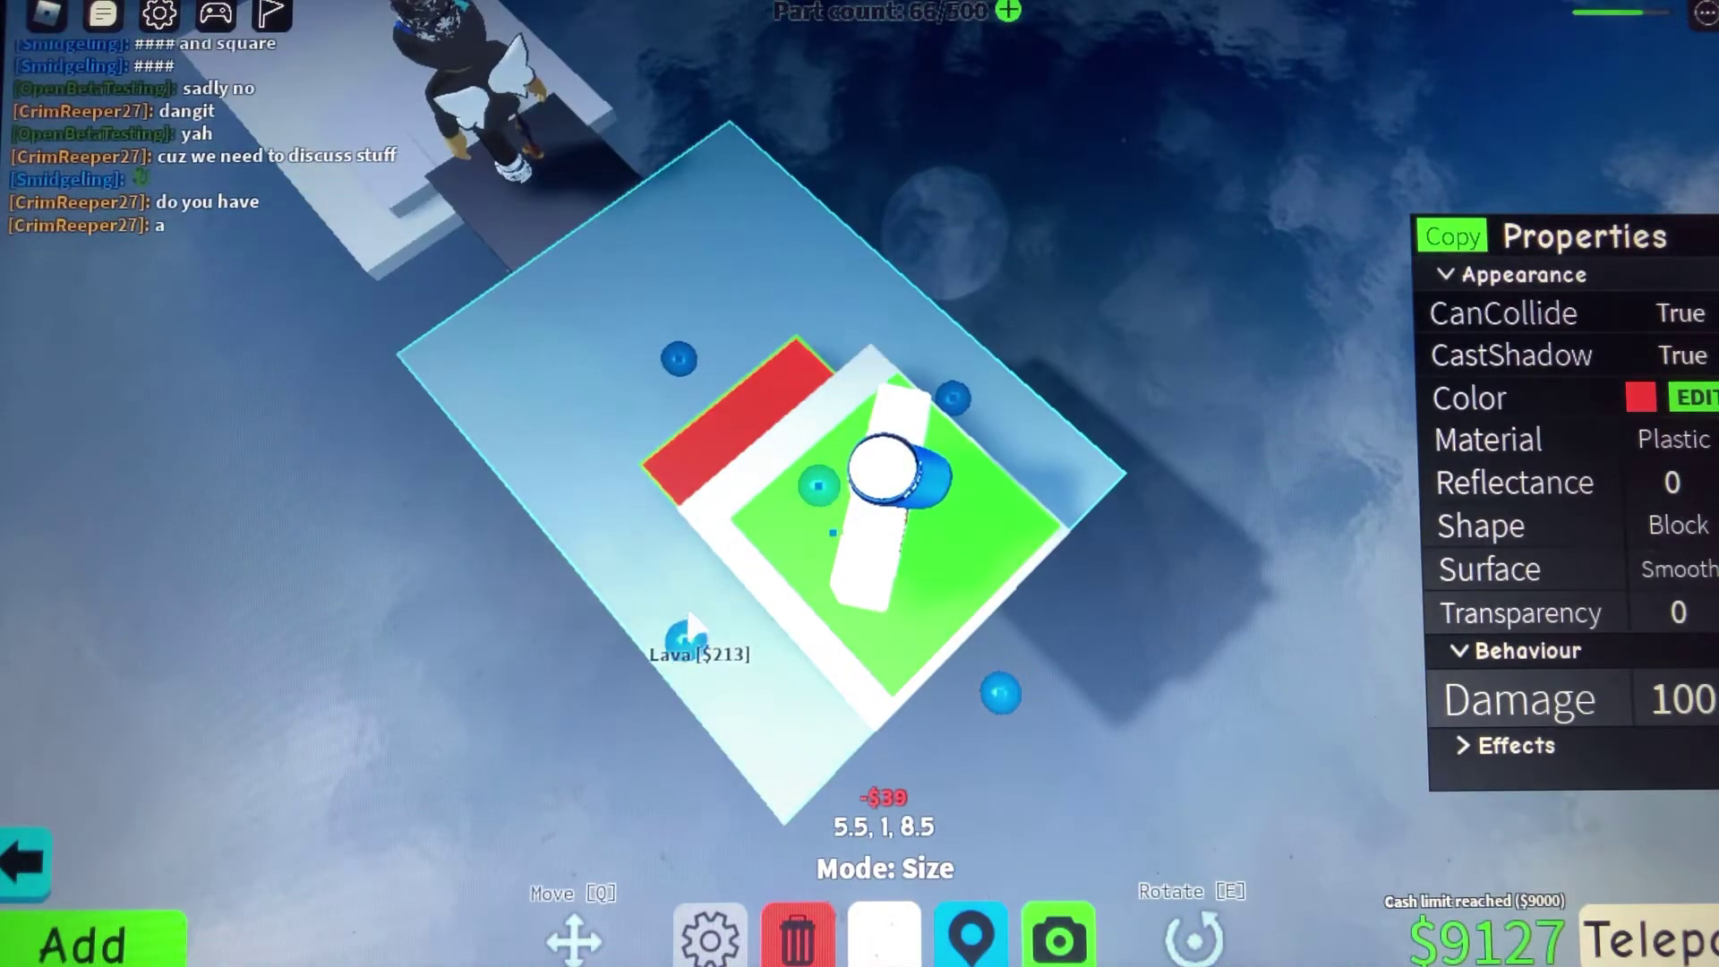
left_click_drag(968, 386, 985, 377)
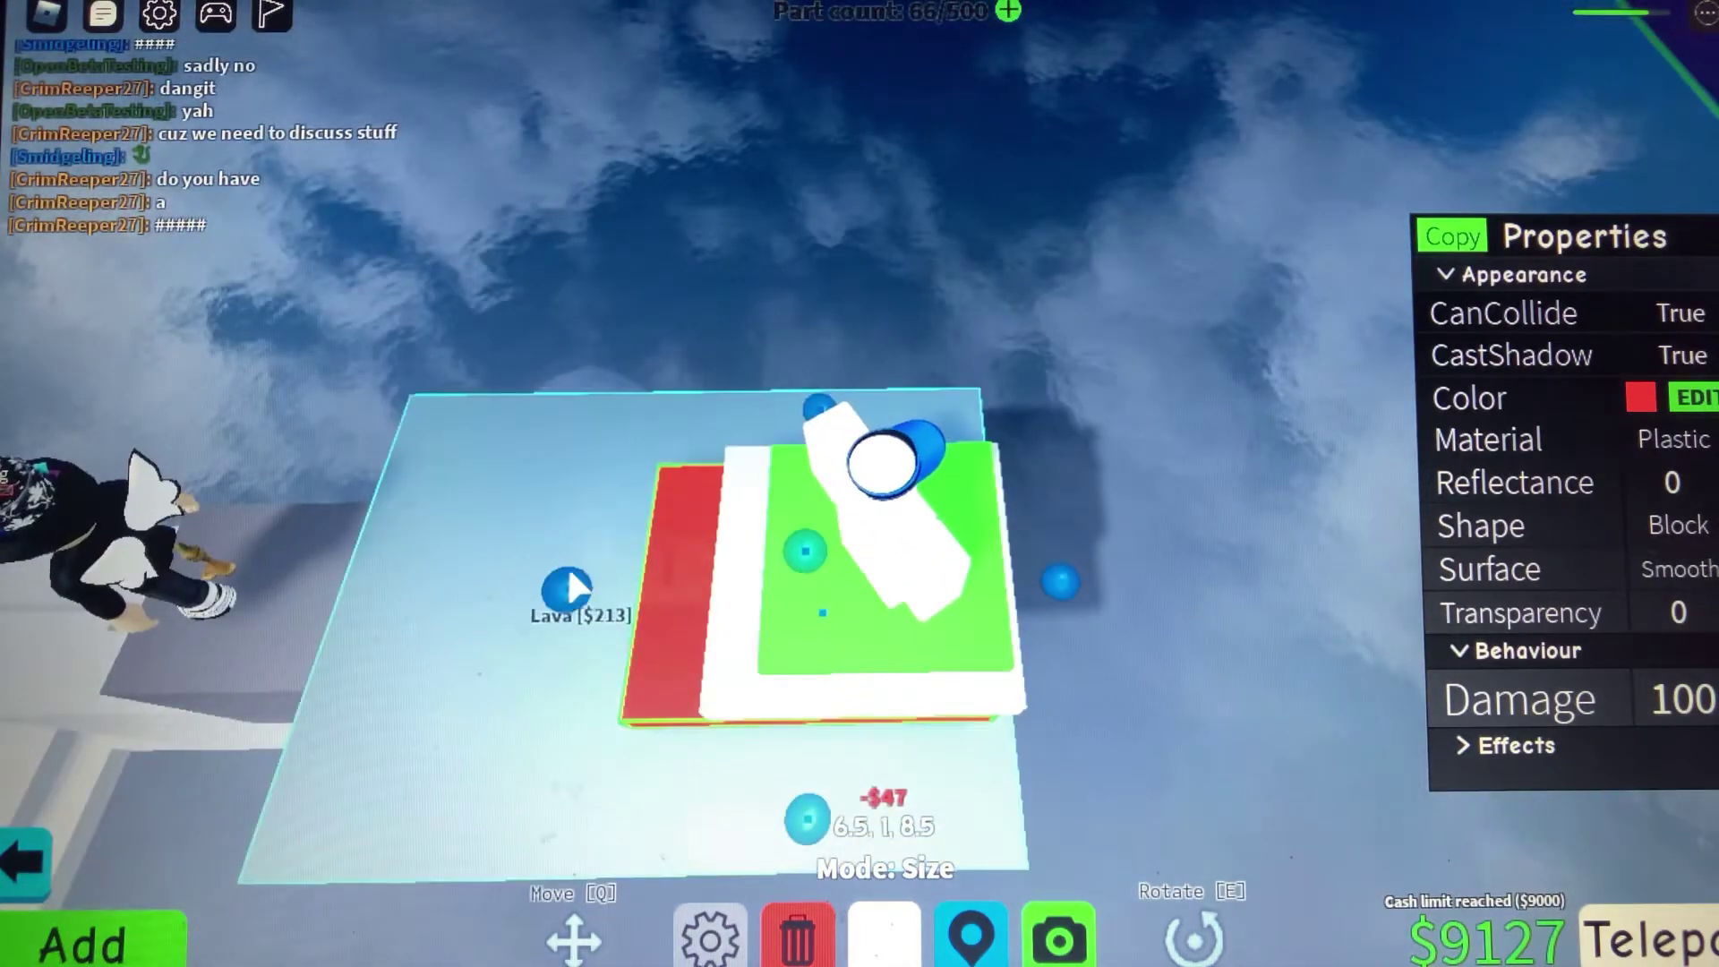
left_click_drag(570, 589, 503, 601)
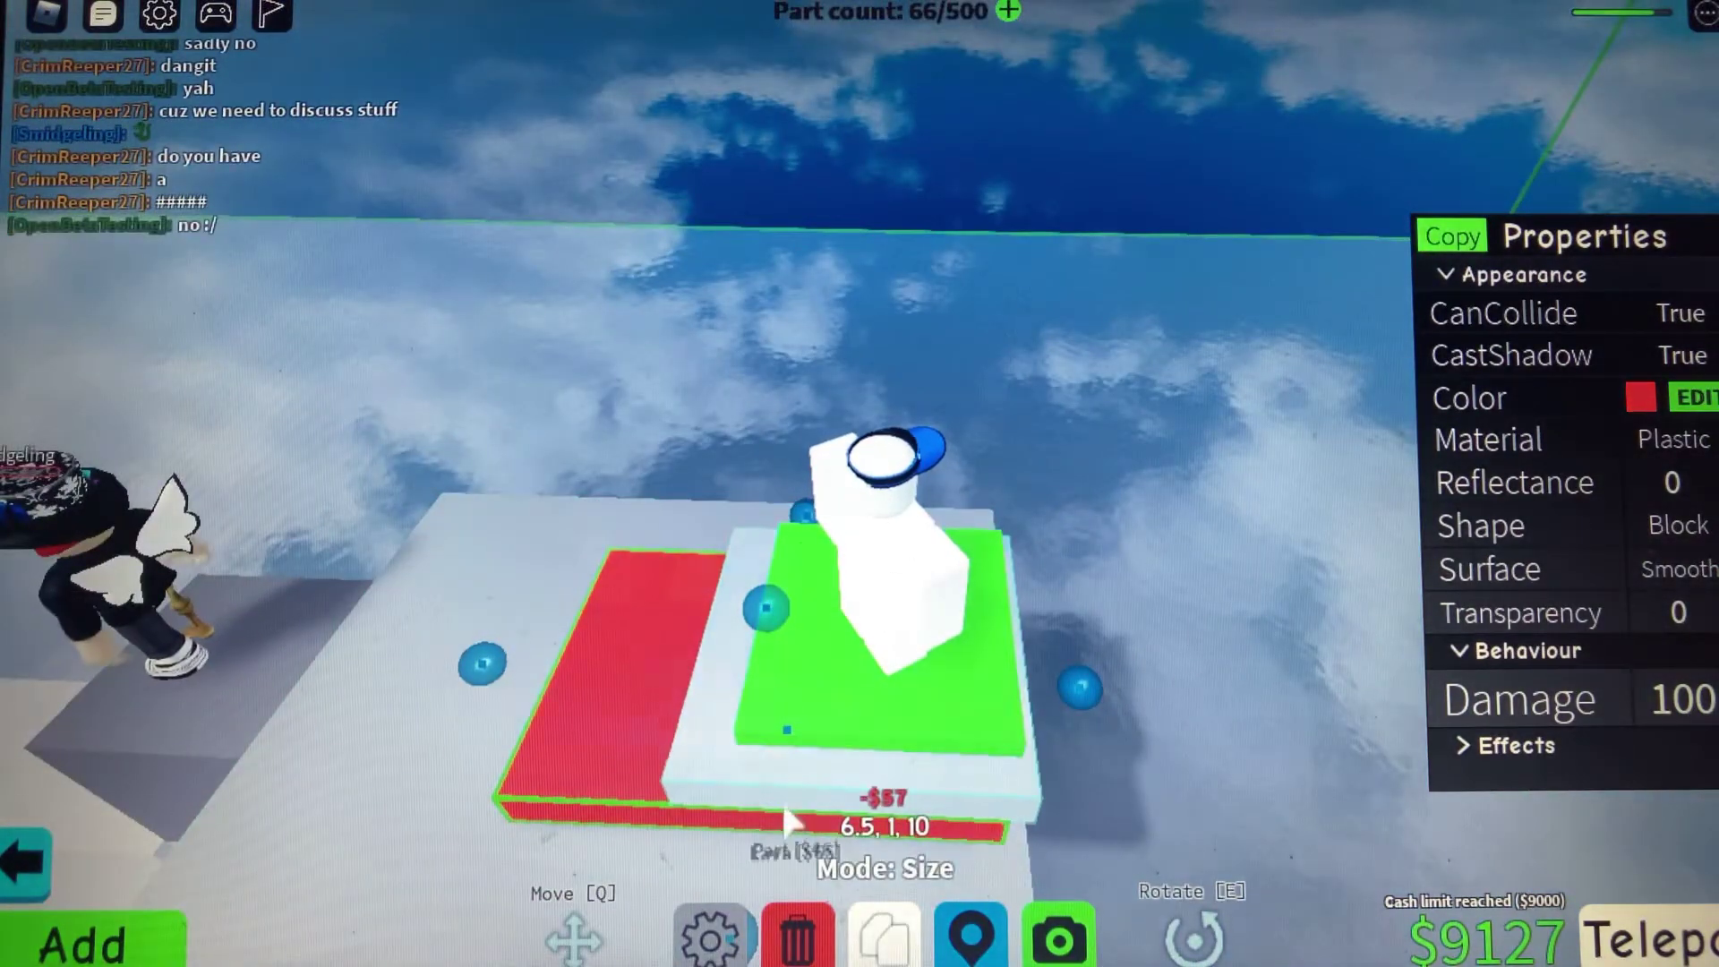
Nudge the green Checkpoint pad toward the lava and back to the right
left_click(789, 804)
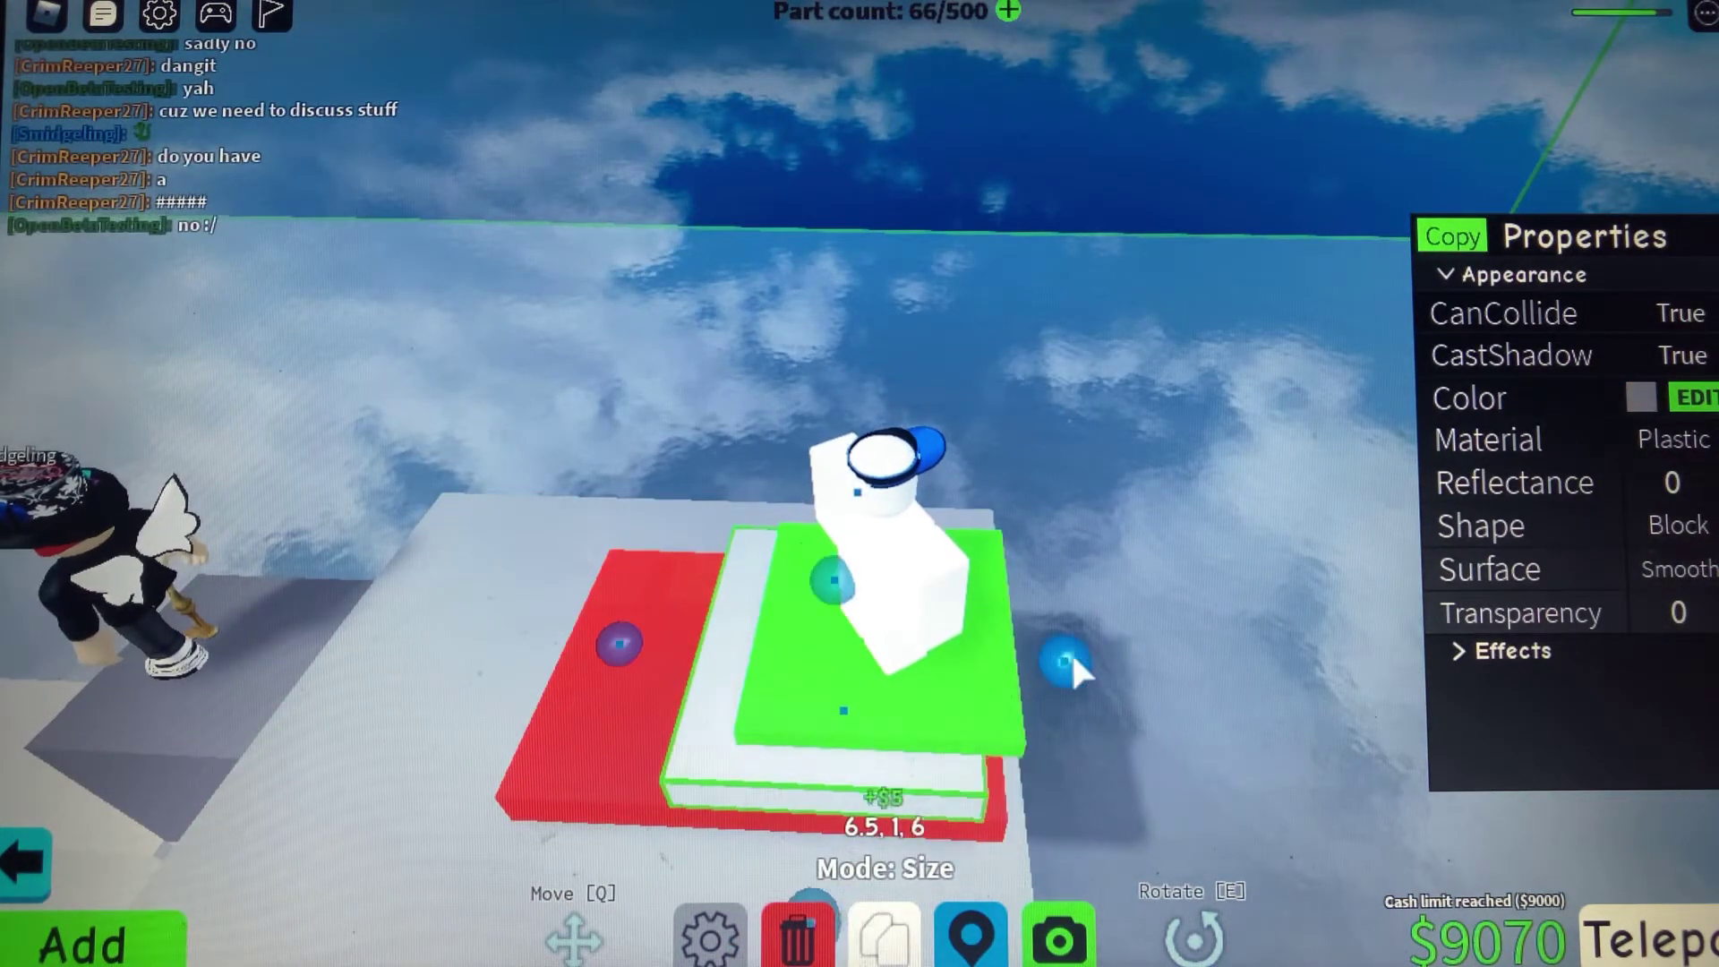
left_click(834, 619)
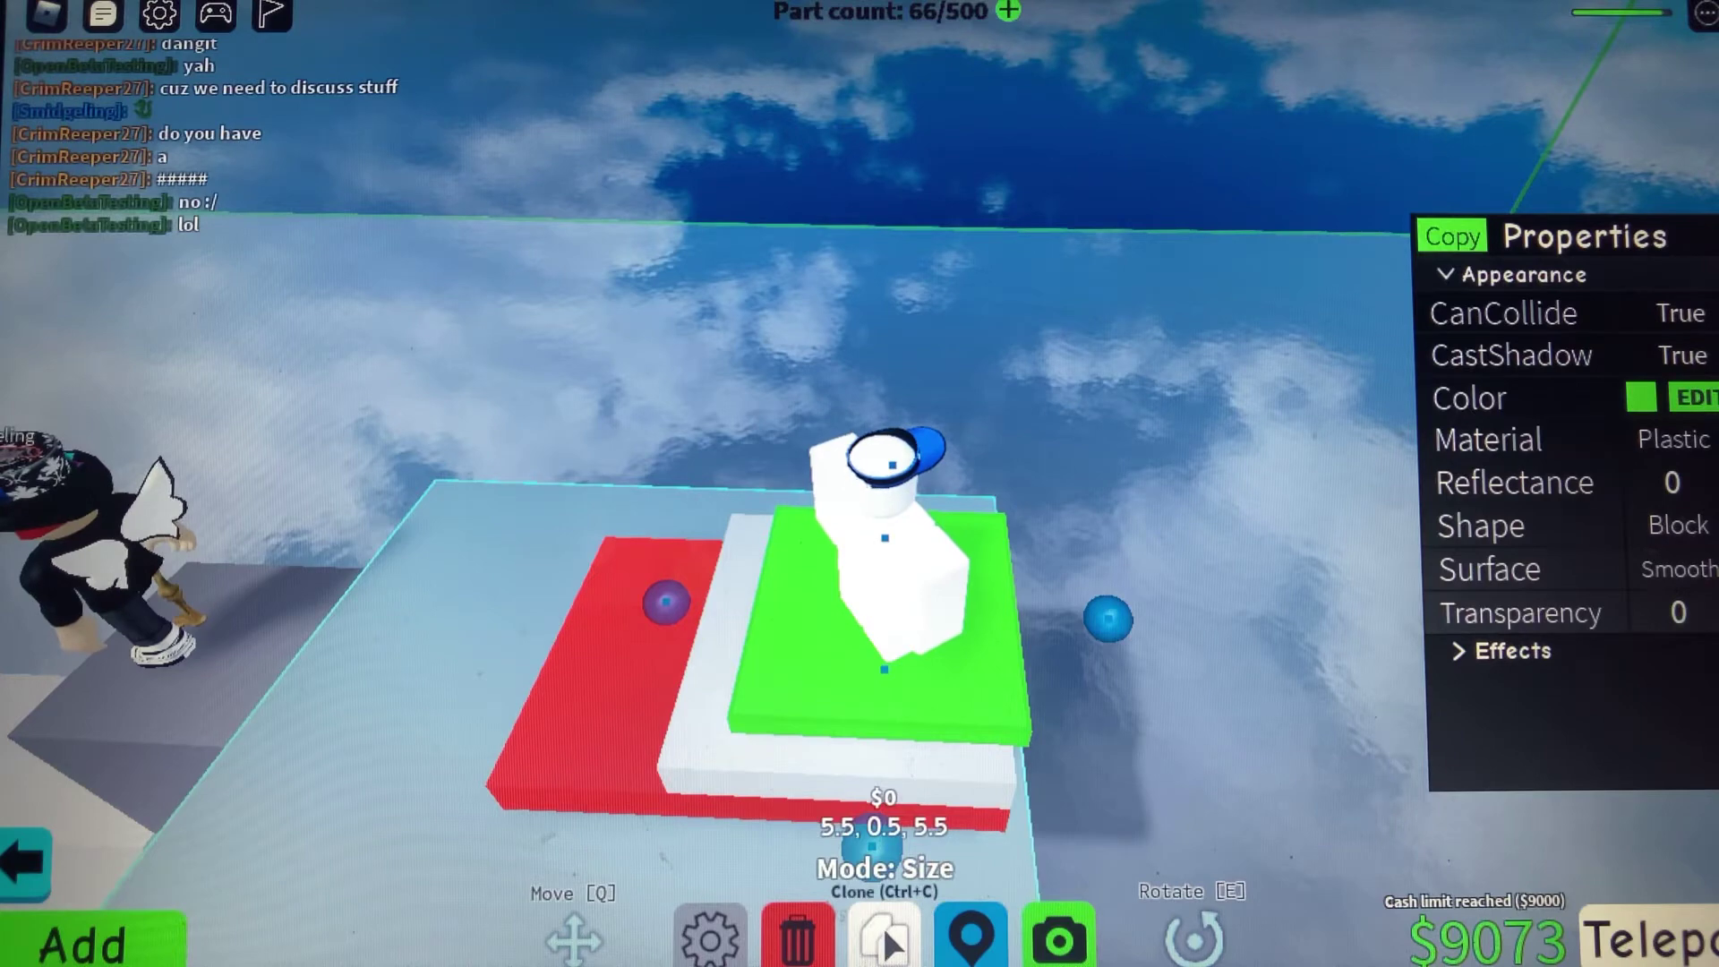
left_click(592, 946)
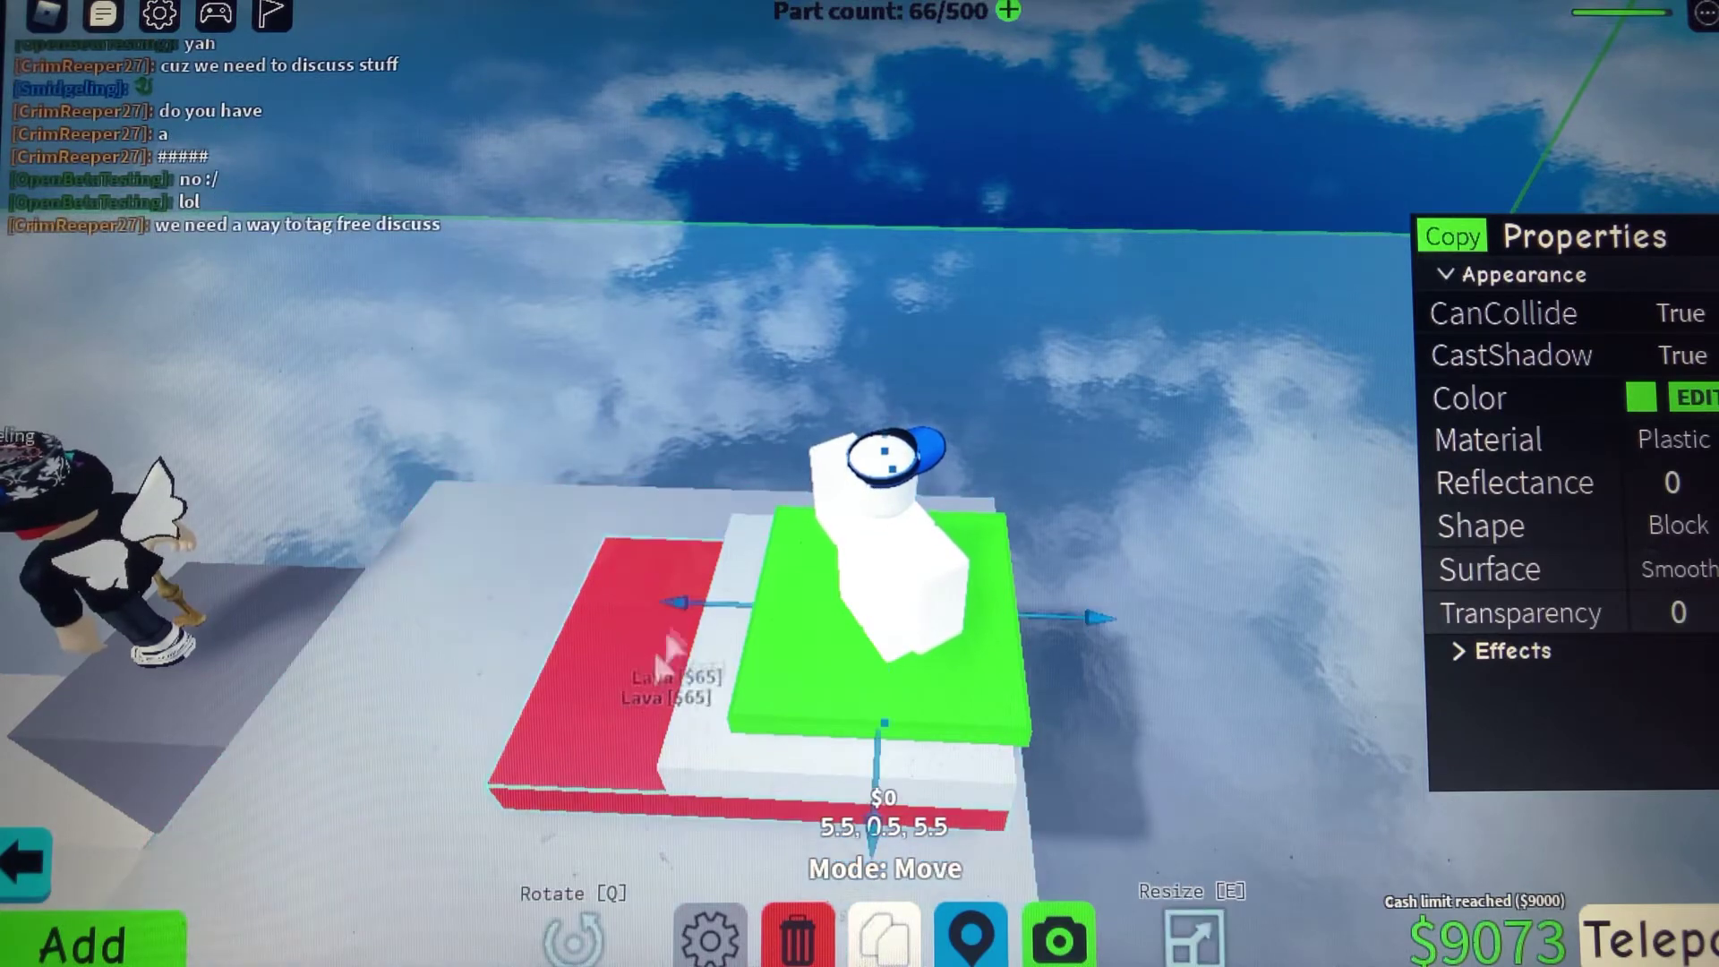
left_click_drag(672, 603, 634, 604)
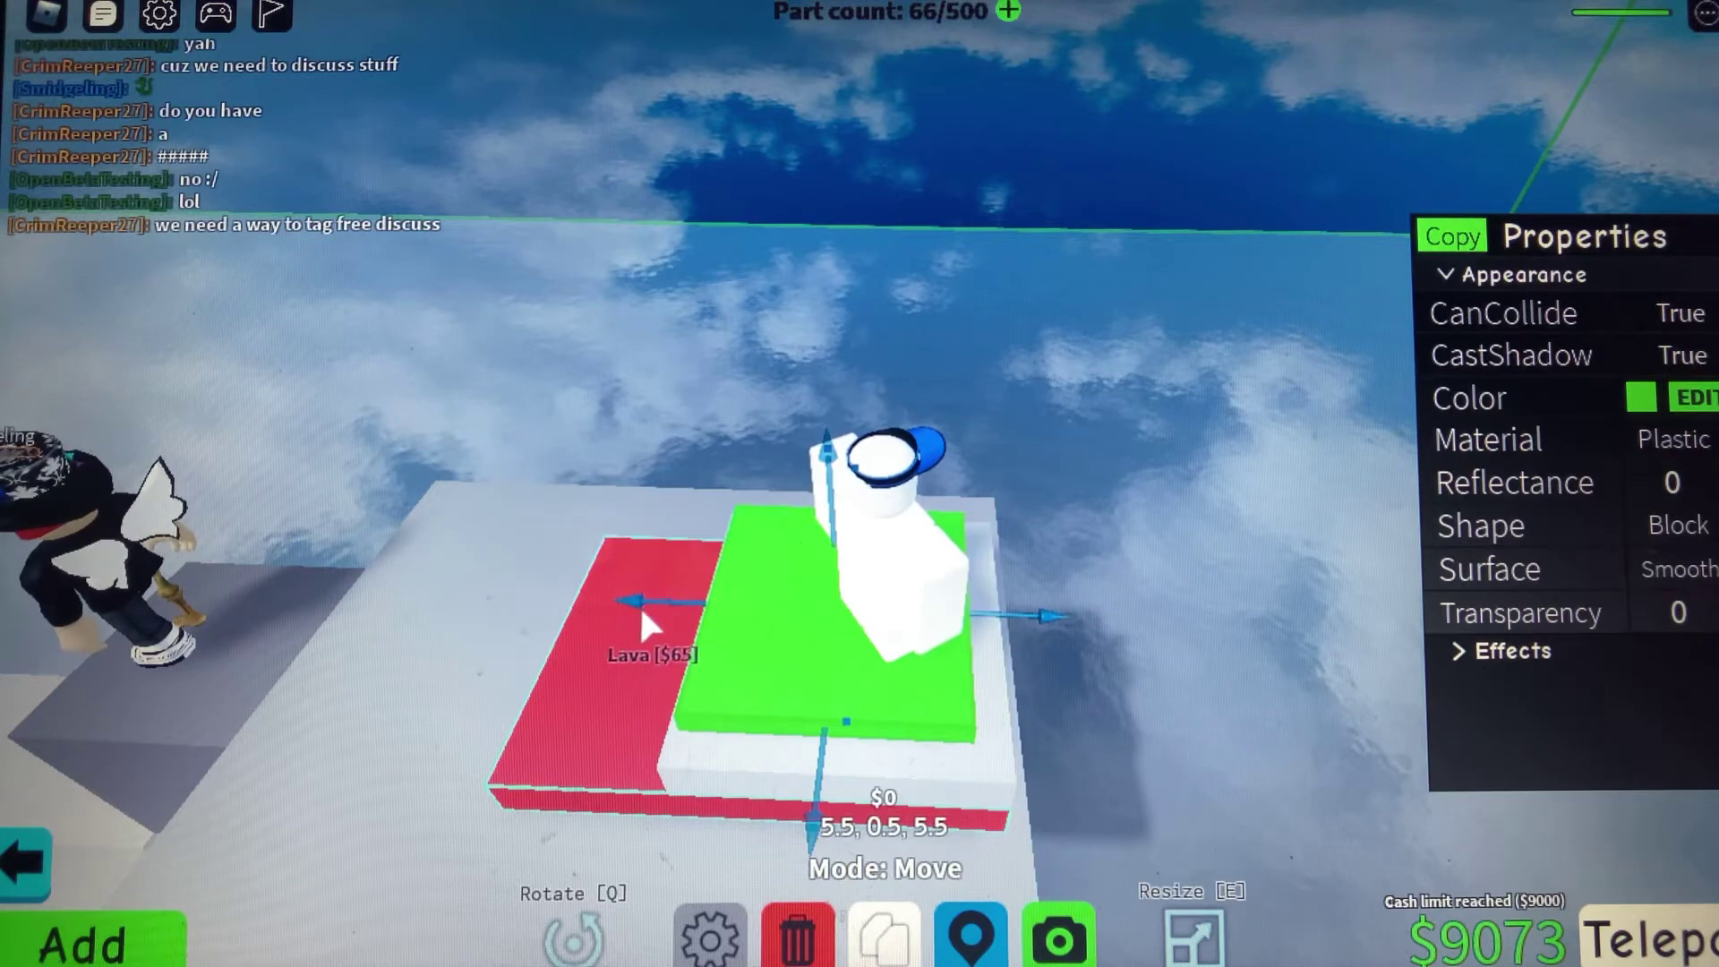
left_click_drag(635, 604, 861, 839)
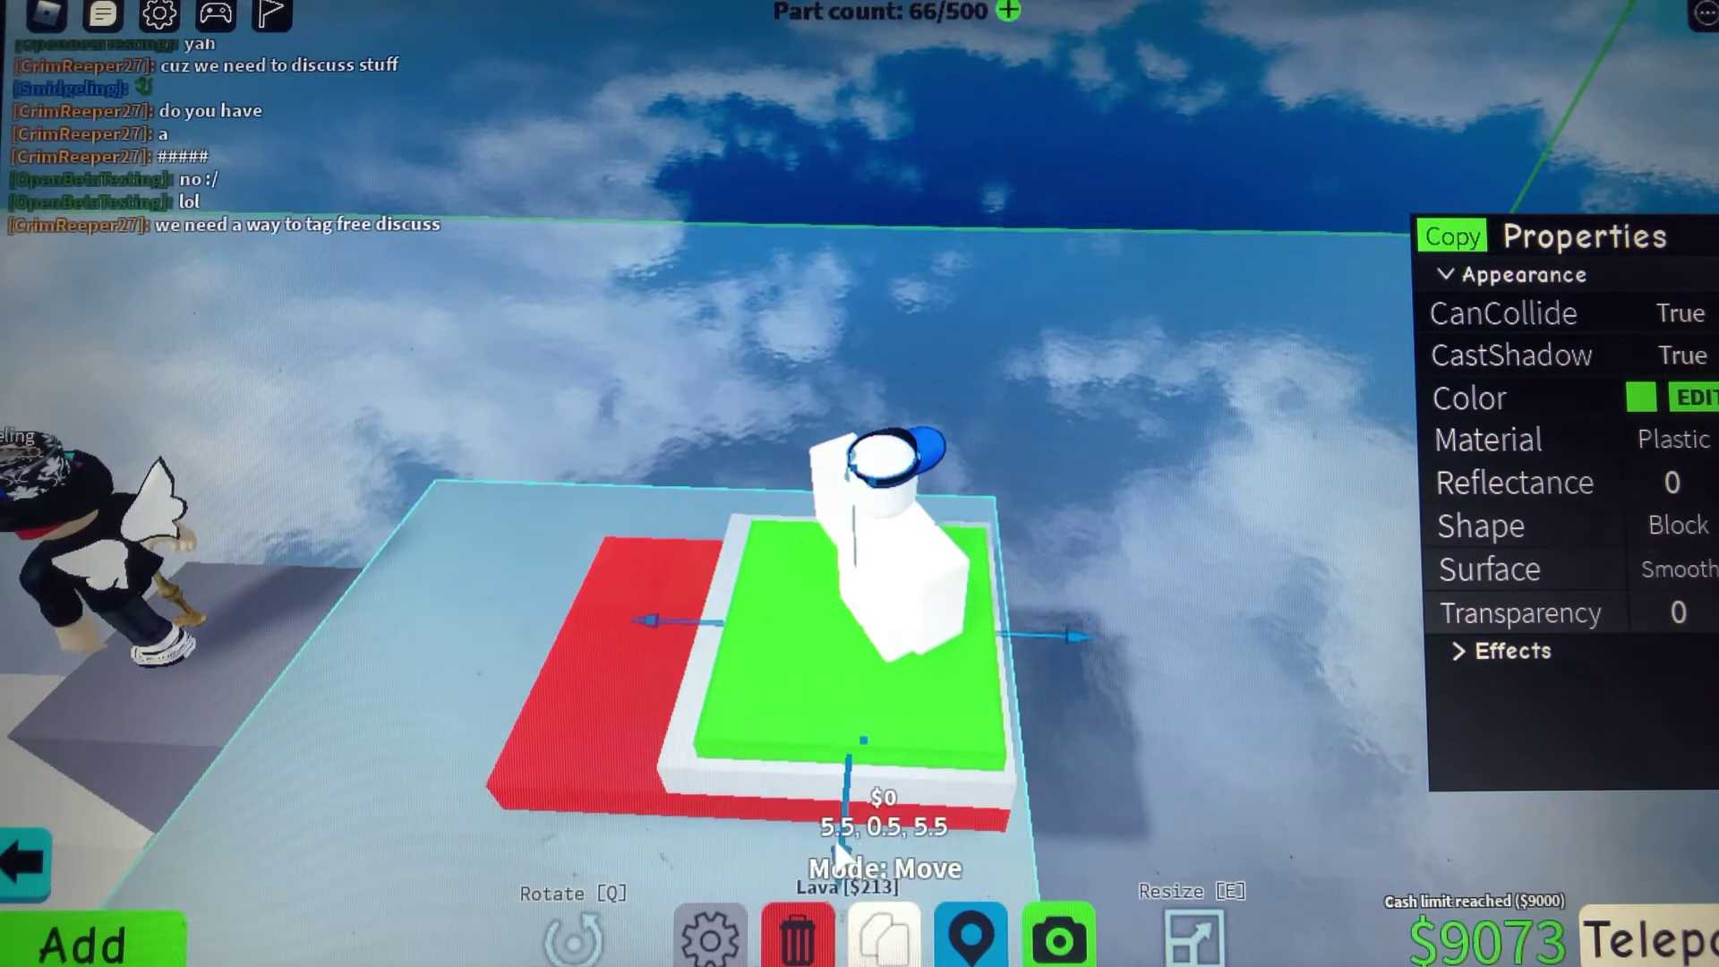
key("Left")
key("Left")
key("Left")
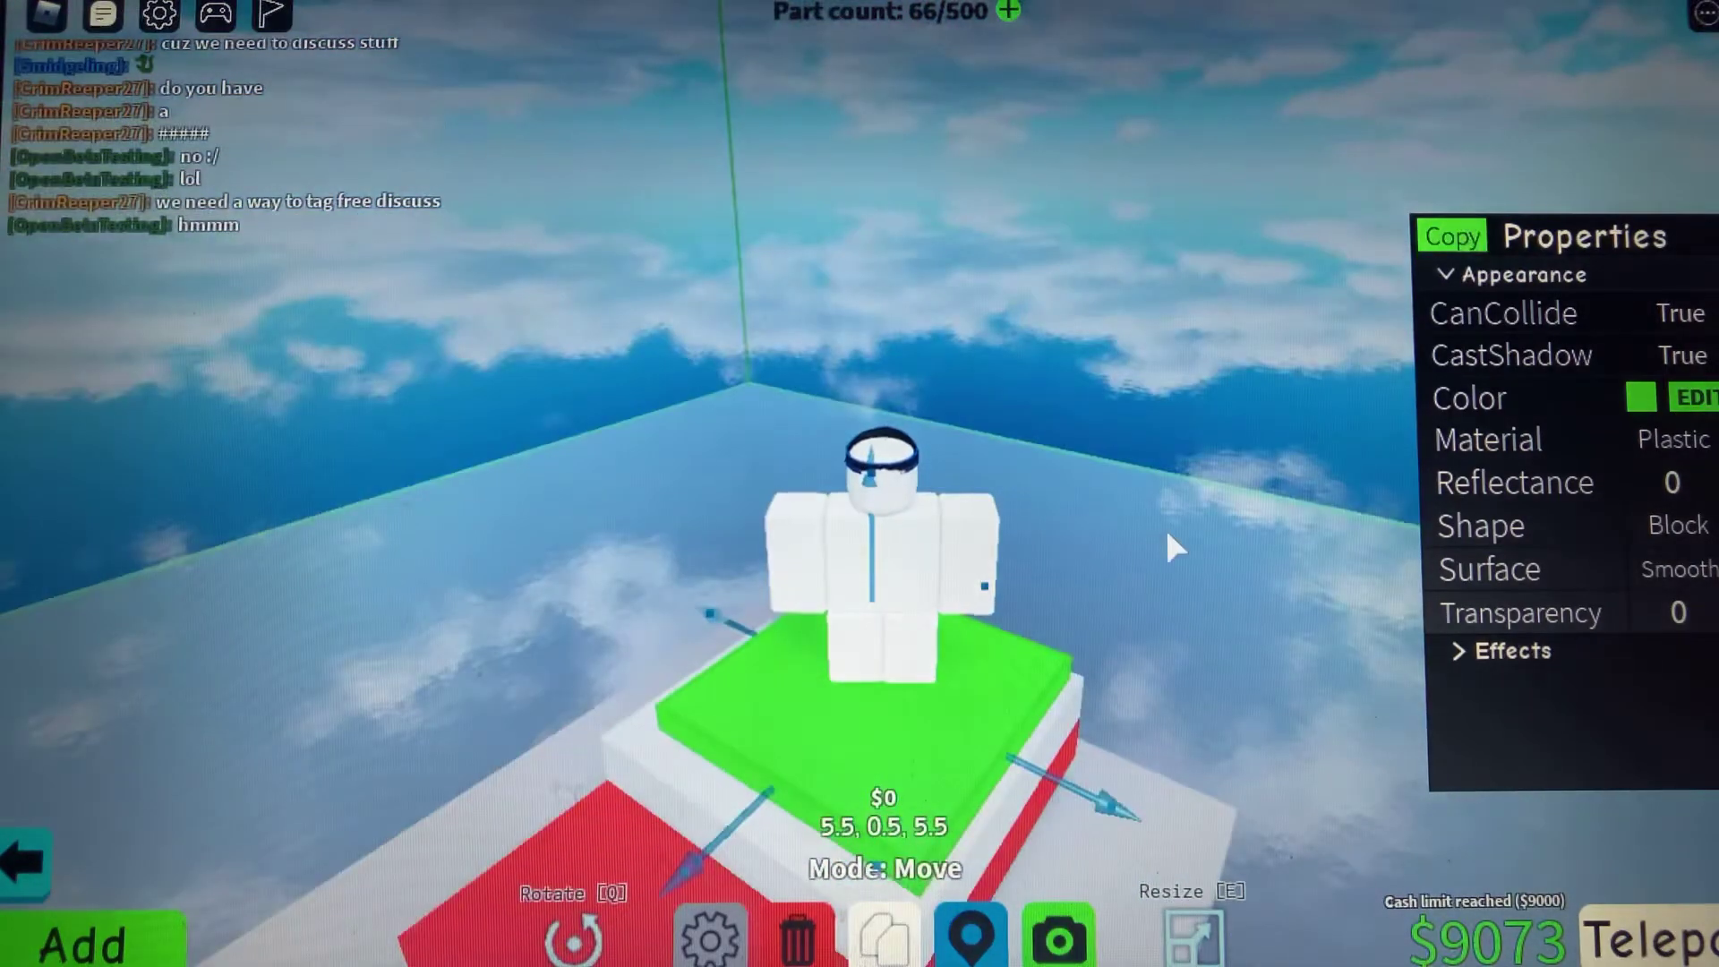
Move the red lava slab further left beside the platform
left_click(1164, 525)
key("Left")
key("Left")
key("Left")
key("Left")
key("Left")
key("Left")
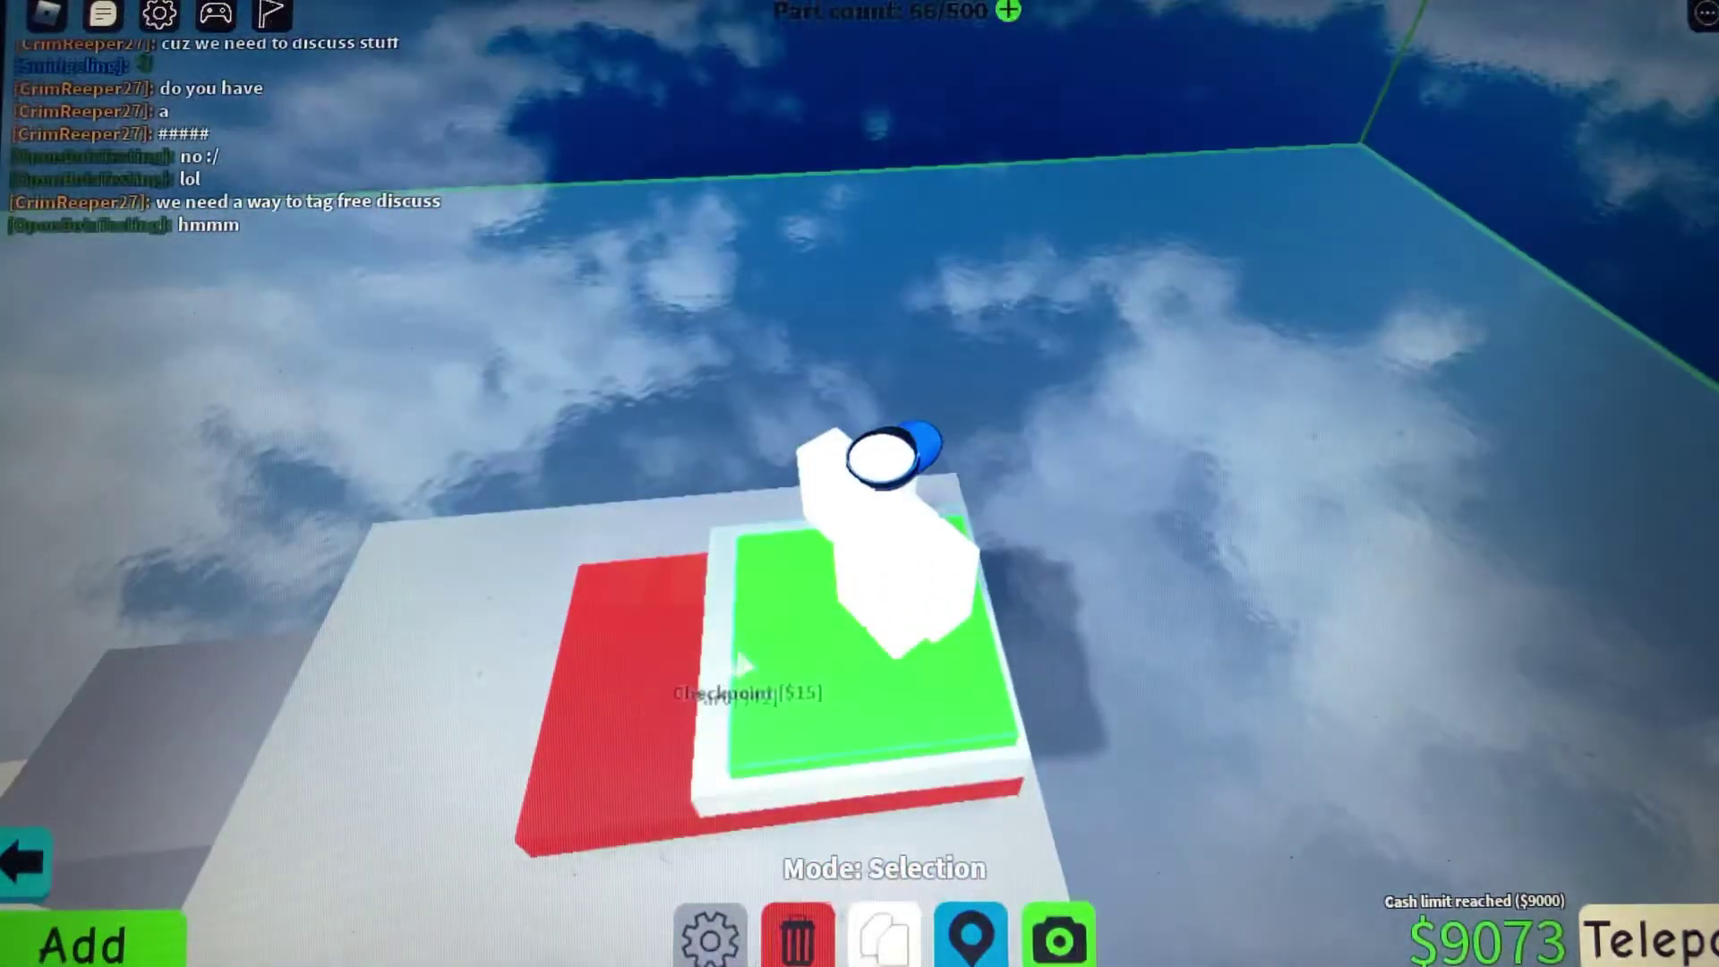
left_click(663, 691)
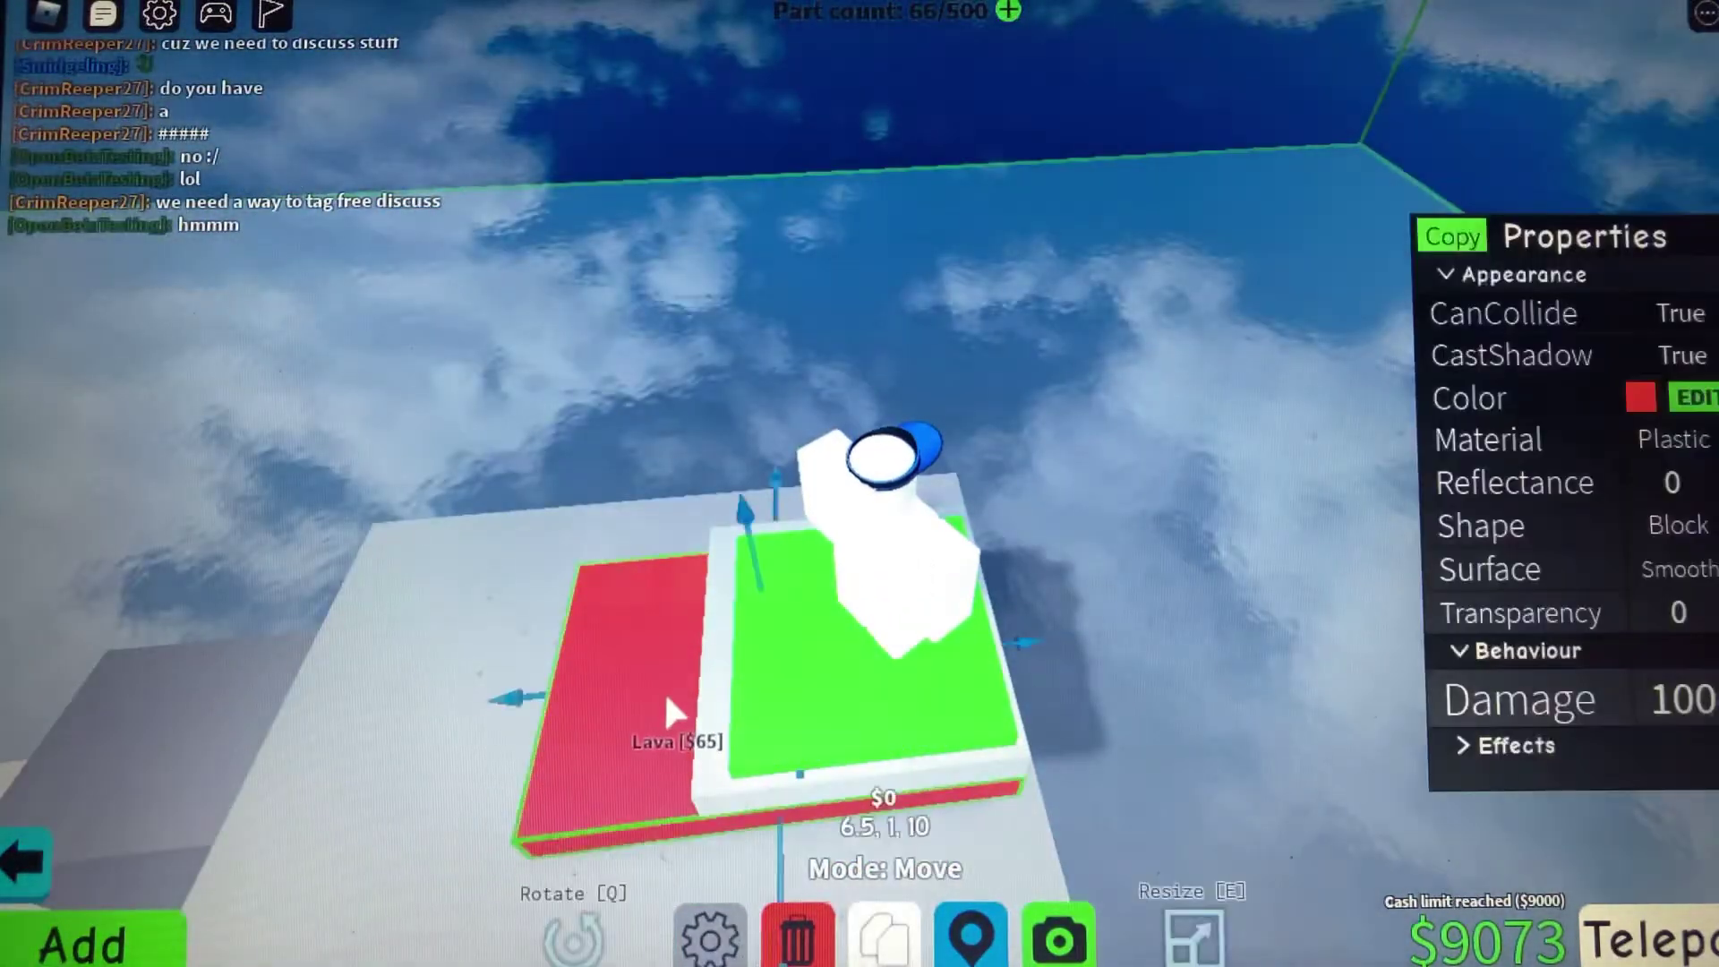
left_click_drag(500, 697, 481, 699)
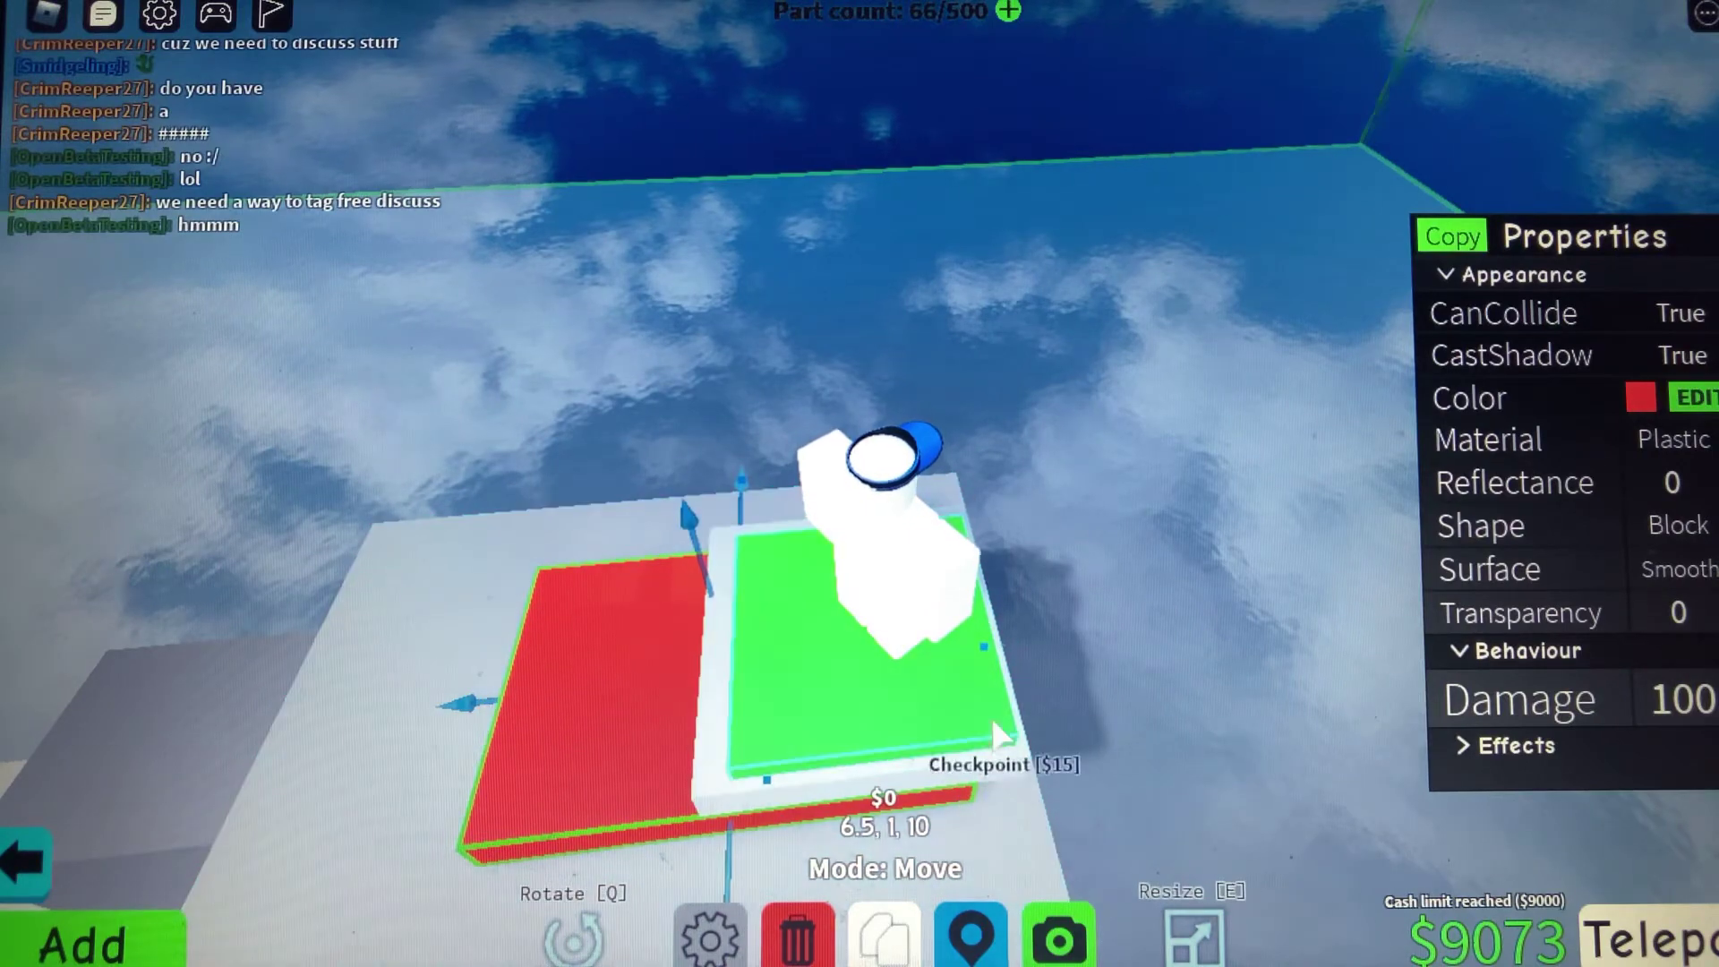
key("Left")
key("Left")
key("Left")
key("Left")
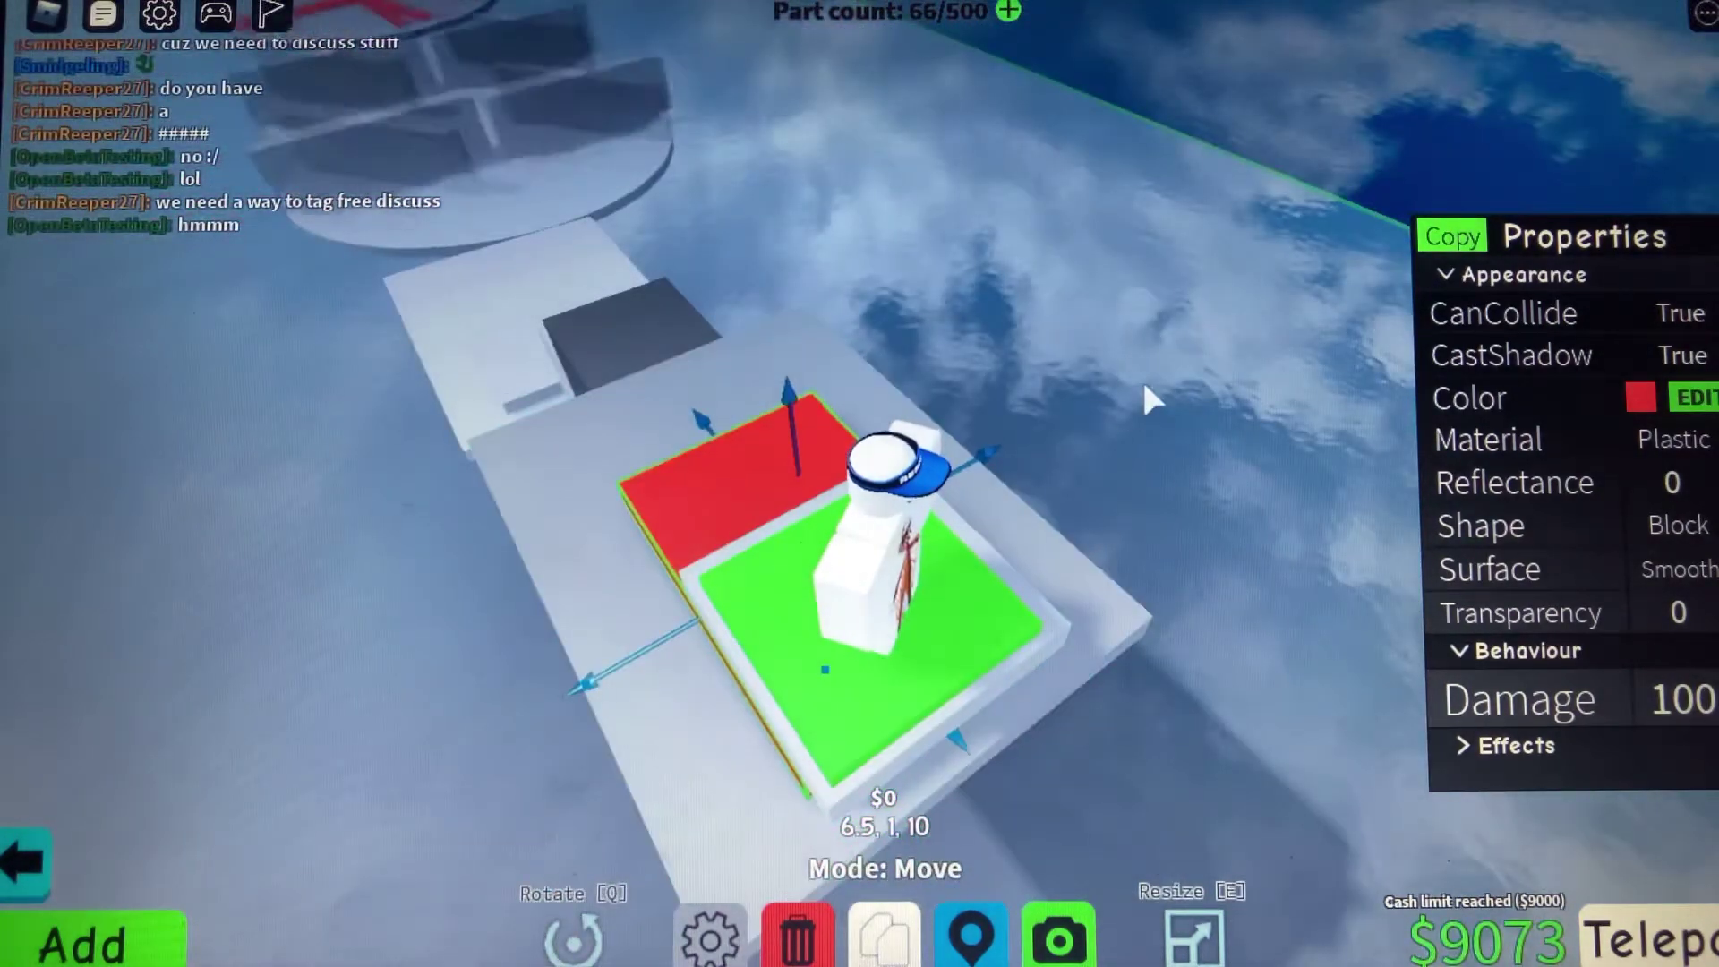
left_click(1145, 397)
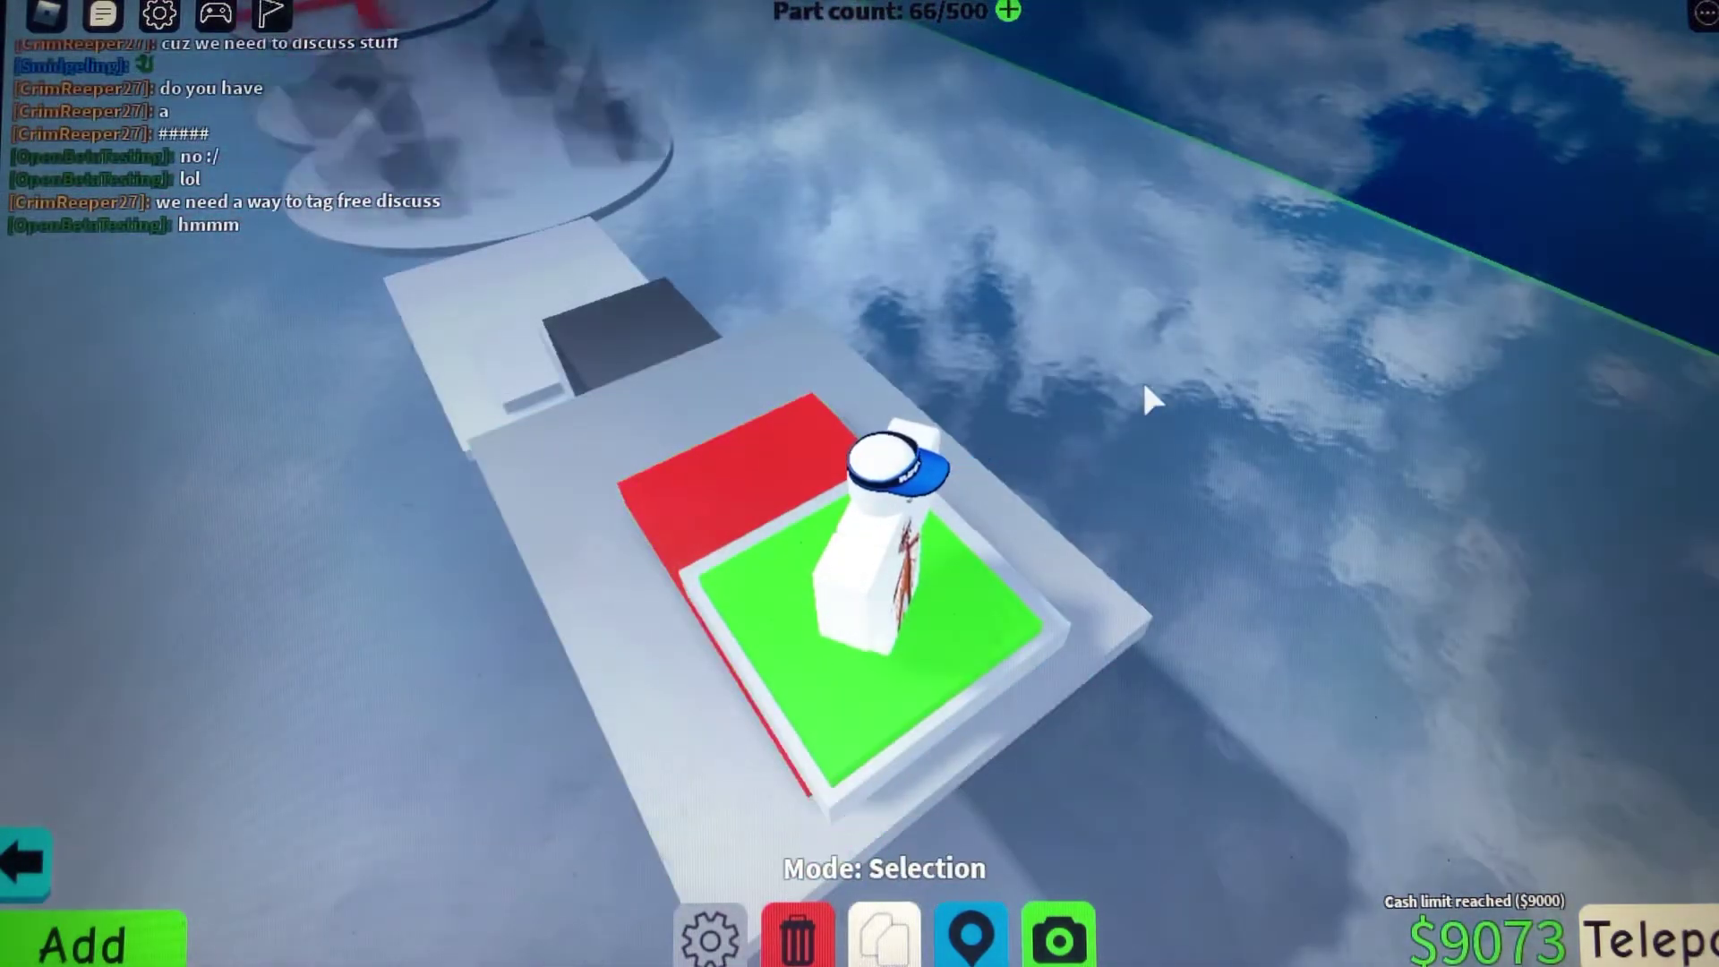
Shrink the green Checkpoint pad to 4.5 by 0.5 by 4.5
left_click(1038, 648)
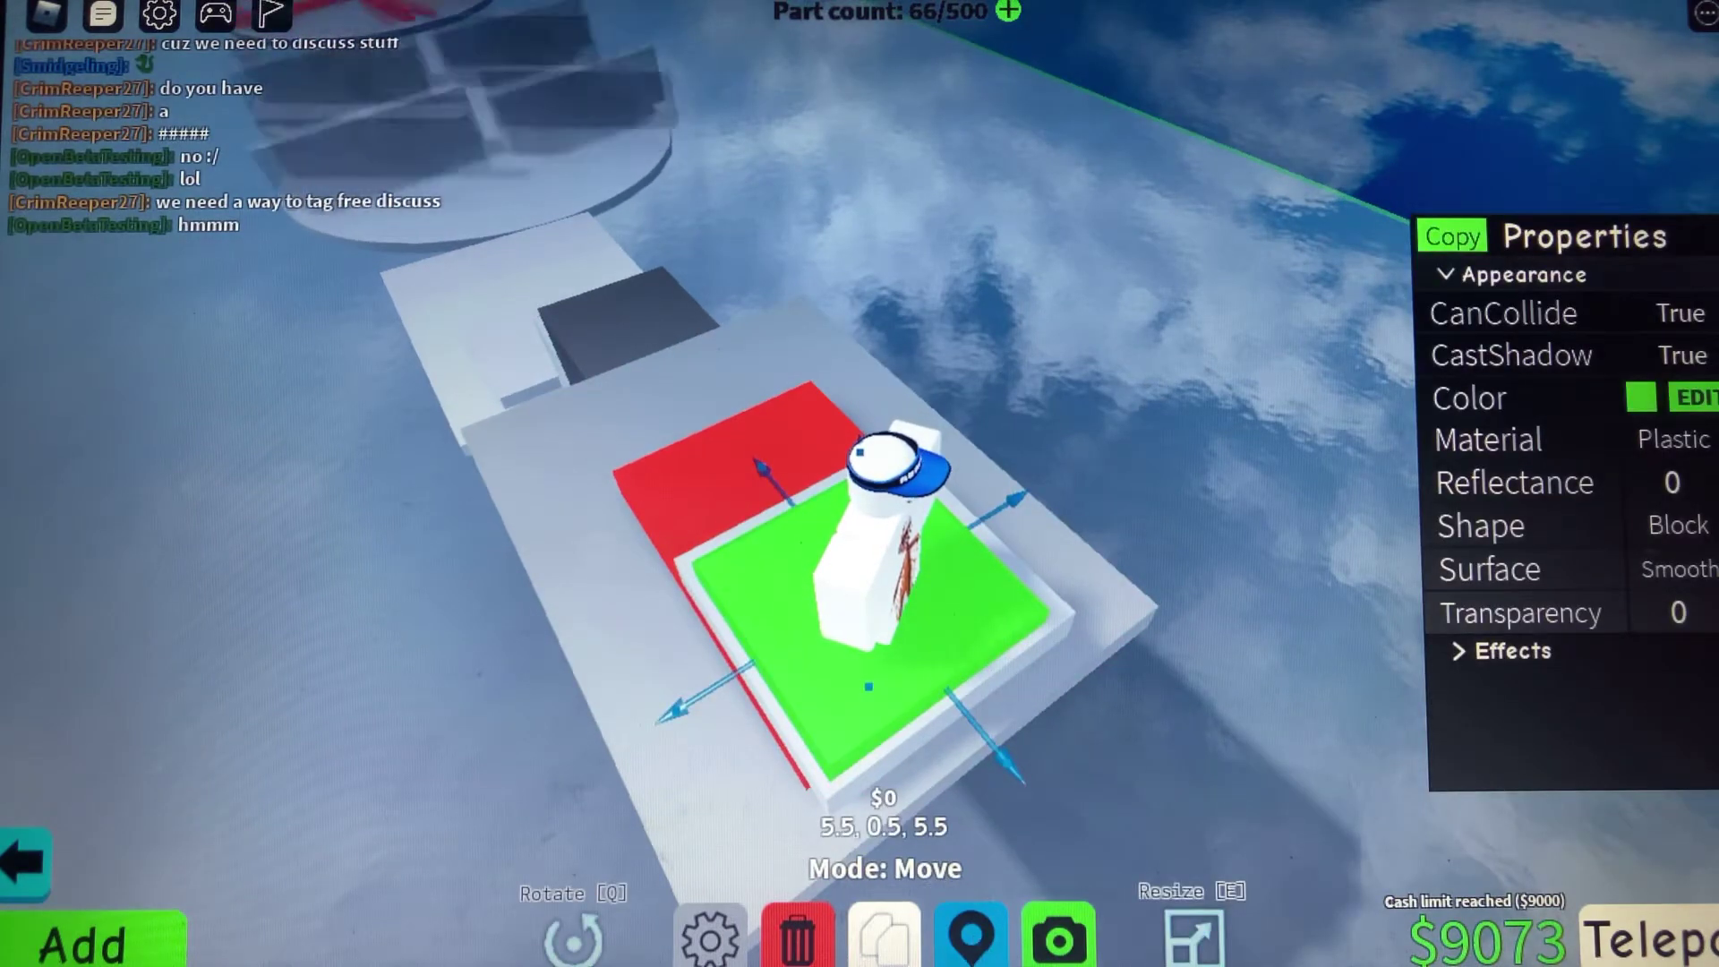
left_click(1166, 946)
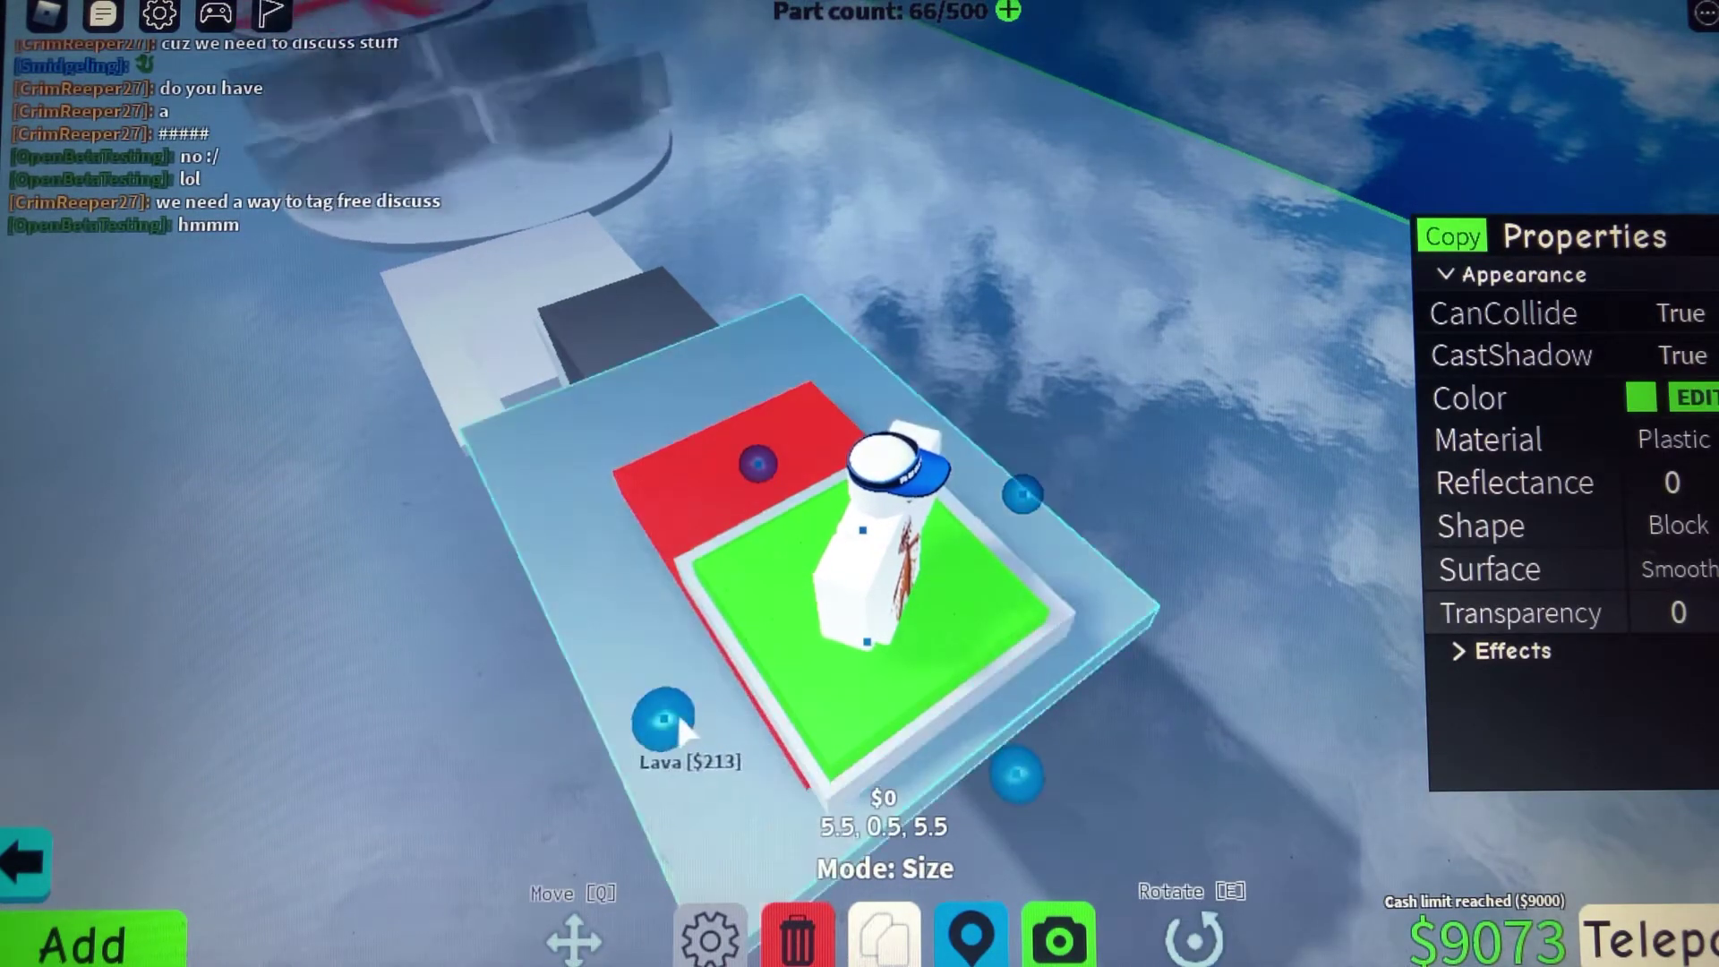
left_click_drag(663, 719, 710, 689)
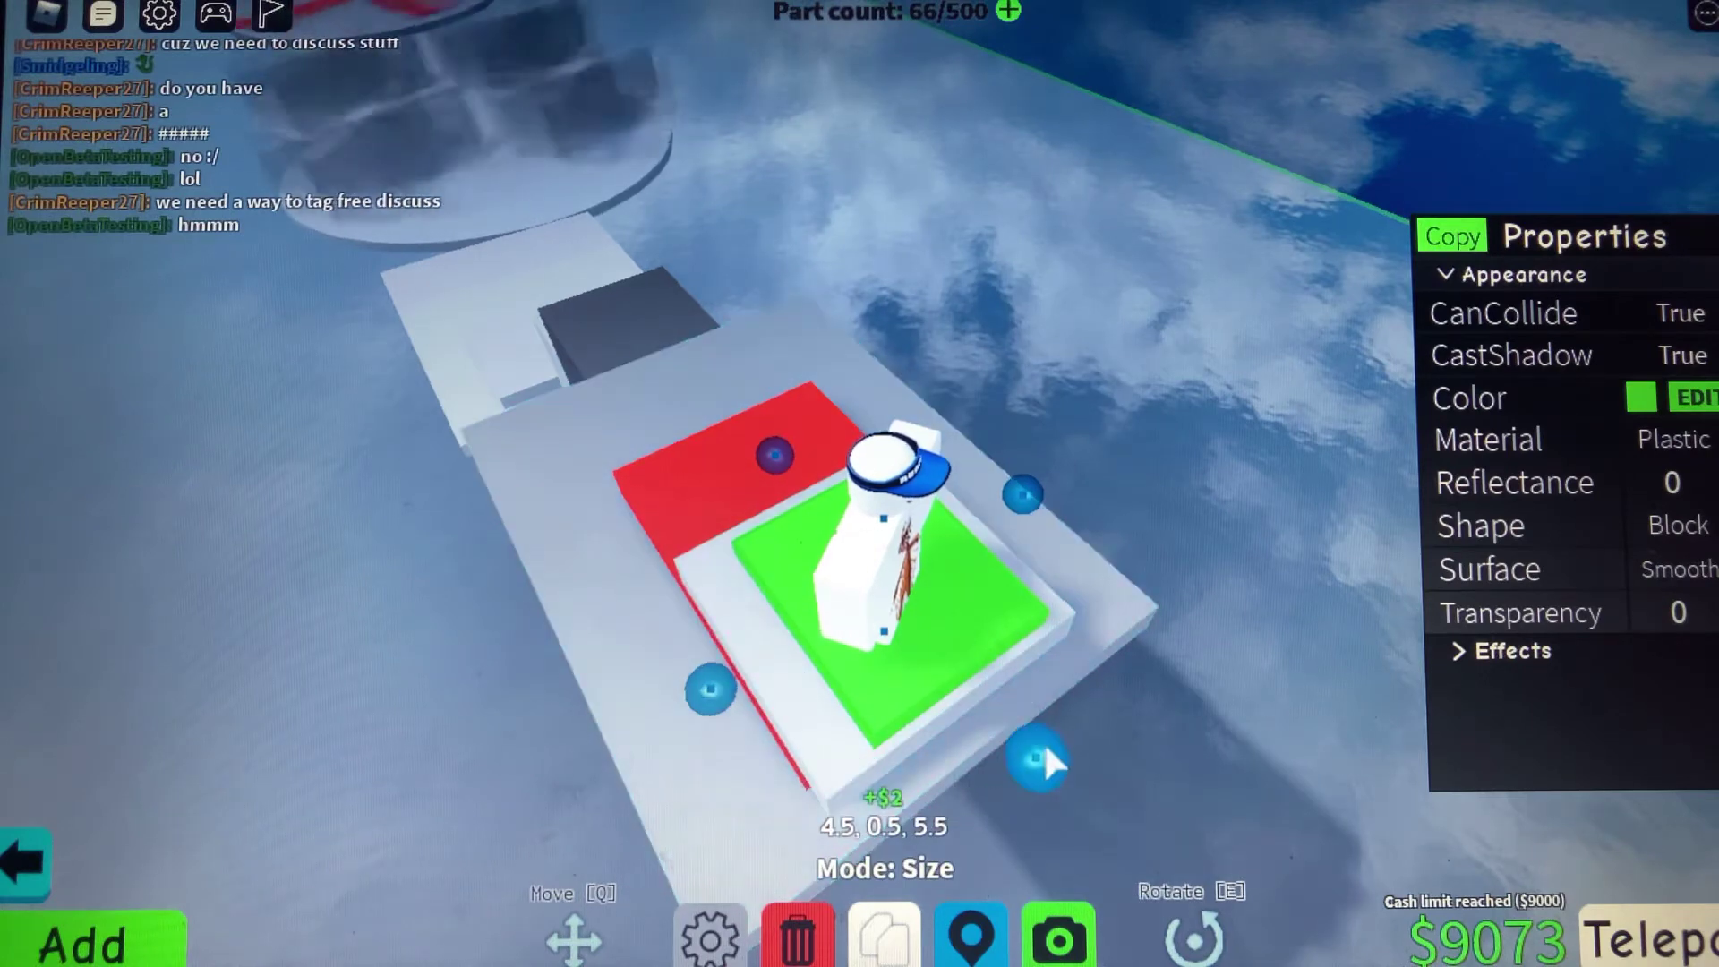
left_click_drag(1035, 756, 998, 712)
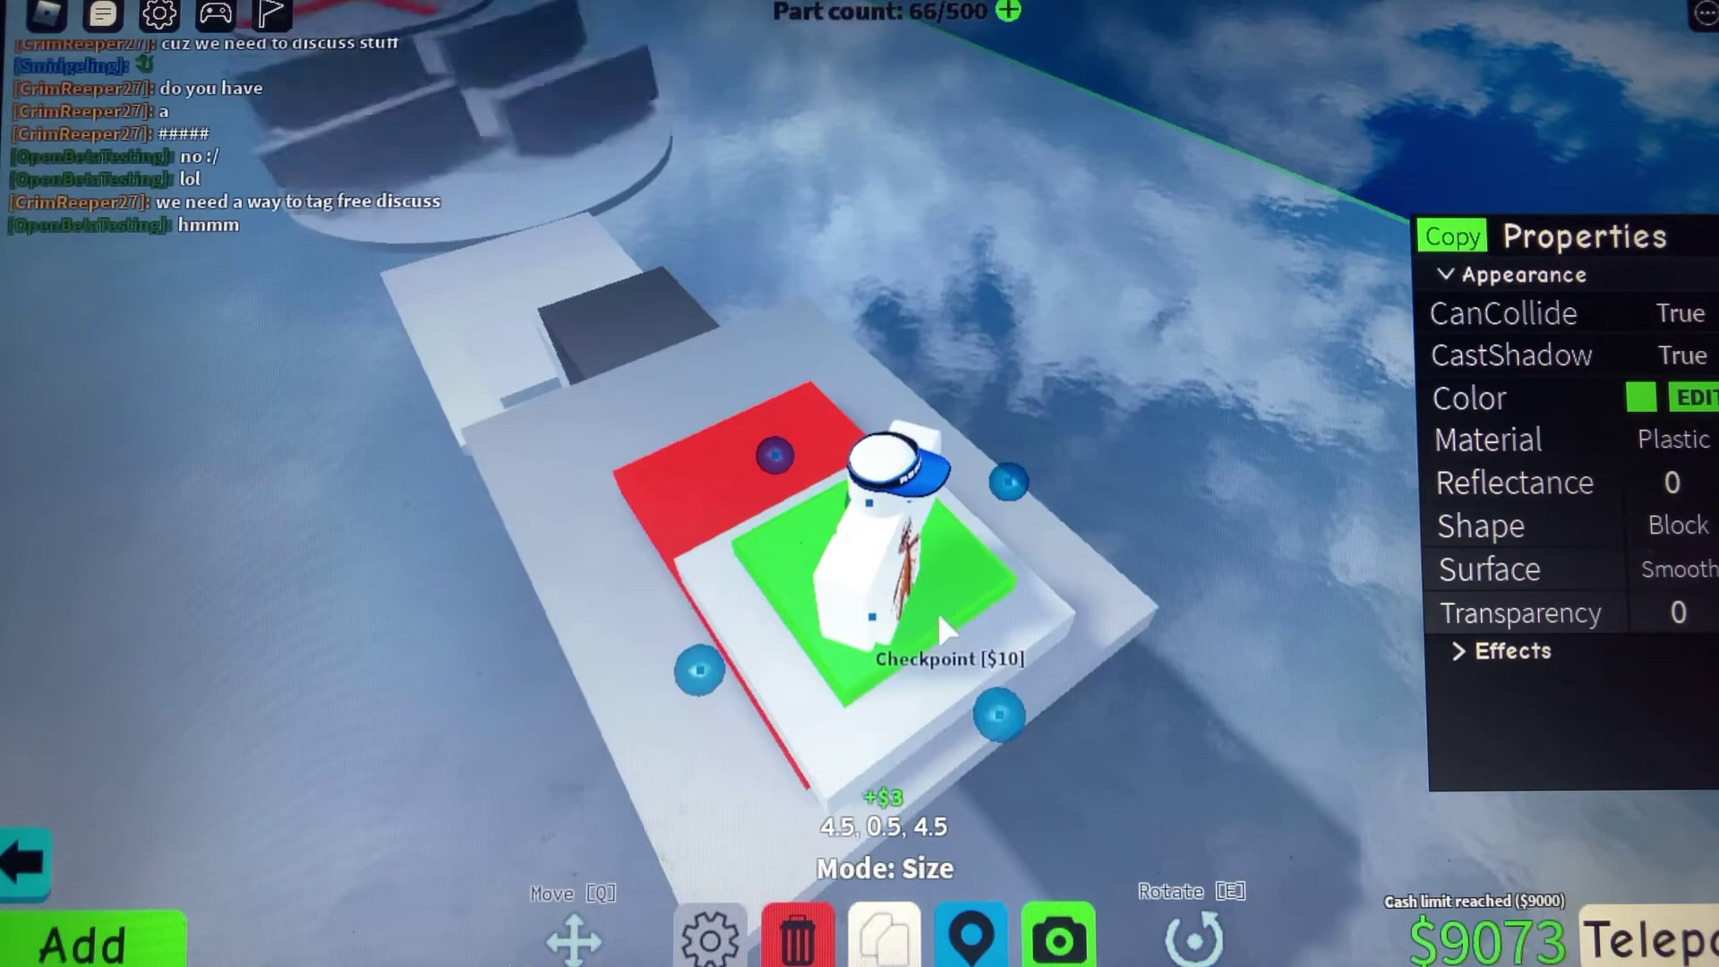
left_click(1262, 716)
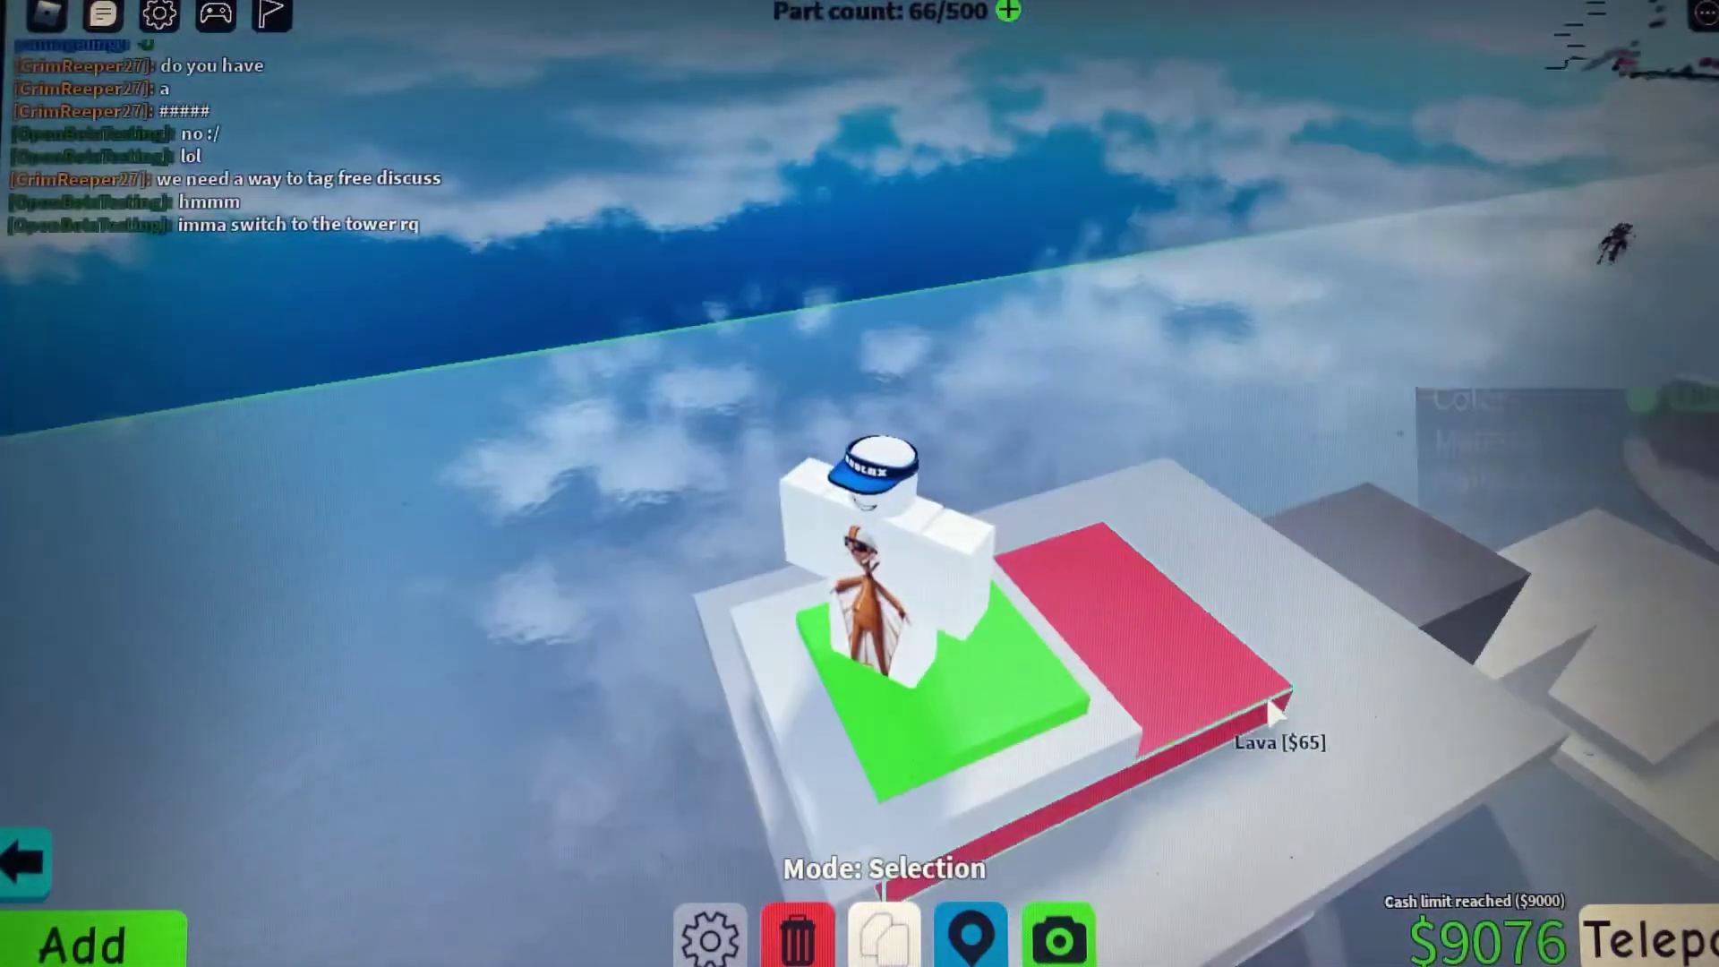
Lengthen the lava slab to 6.5 by 1 by 11
left_click(1263, 716)
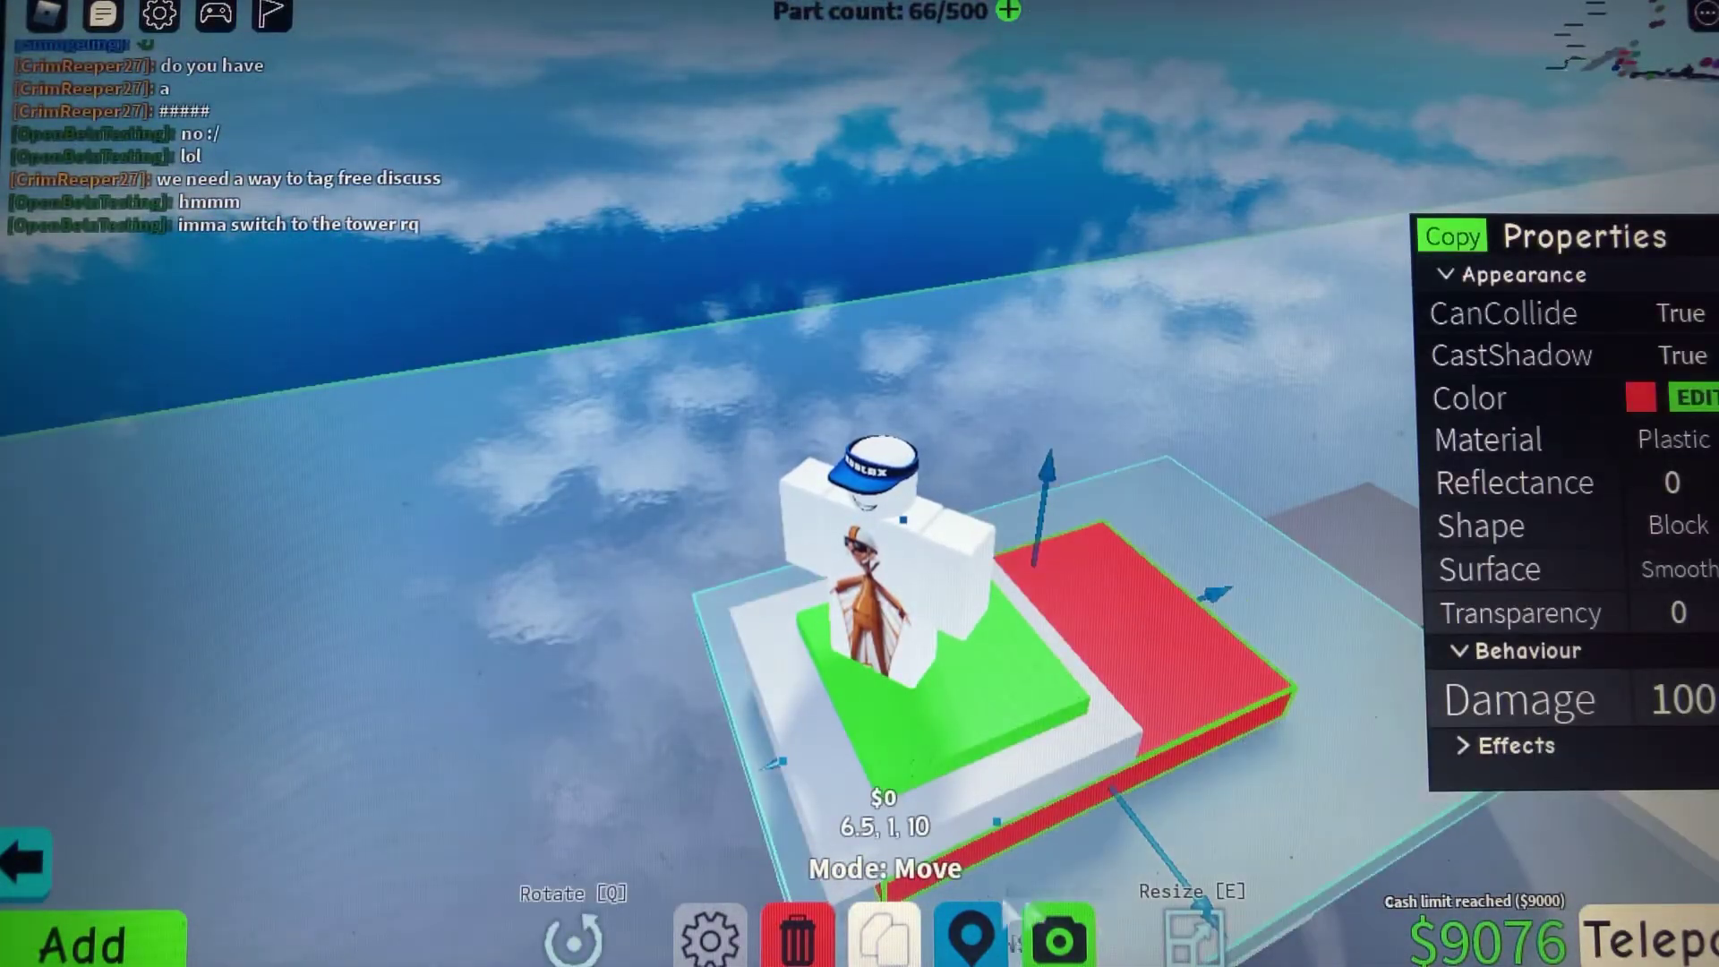
left_click(1201, 938)
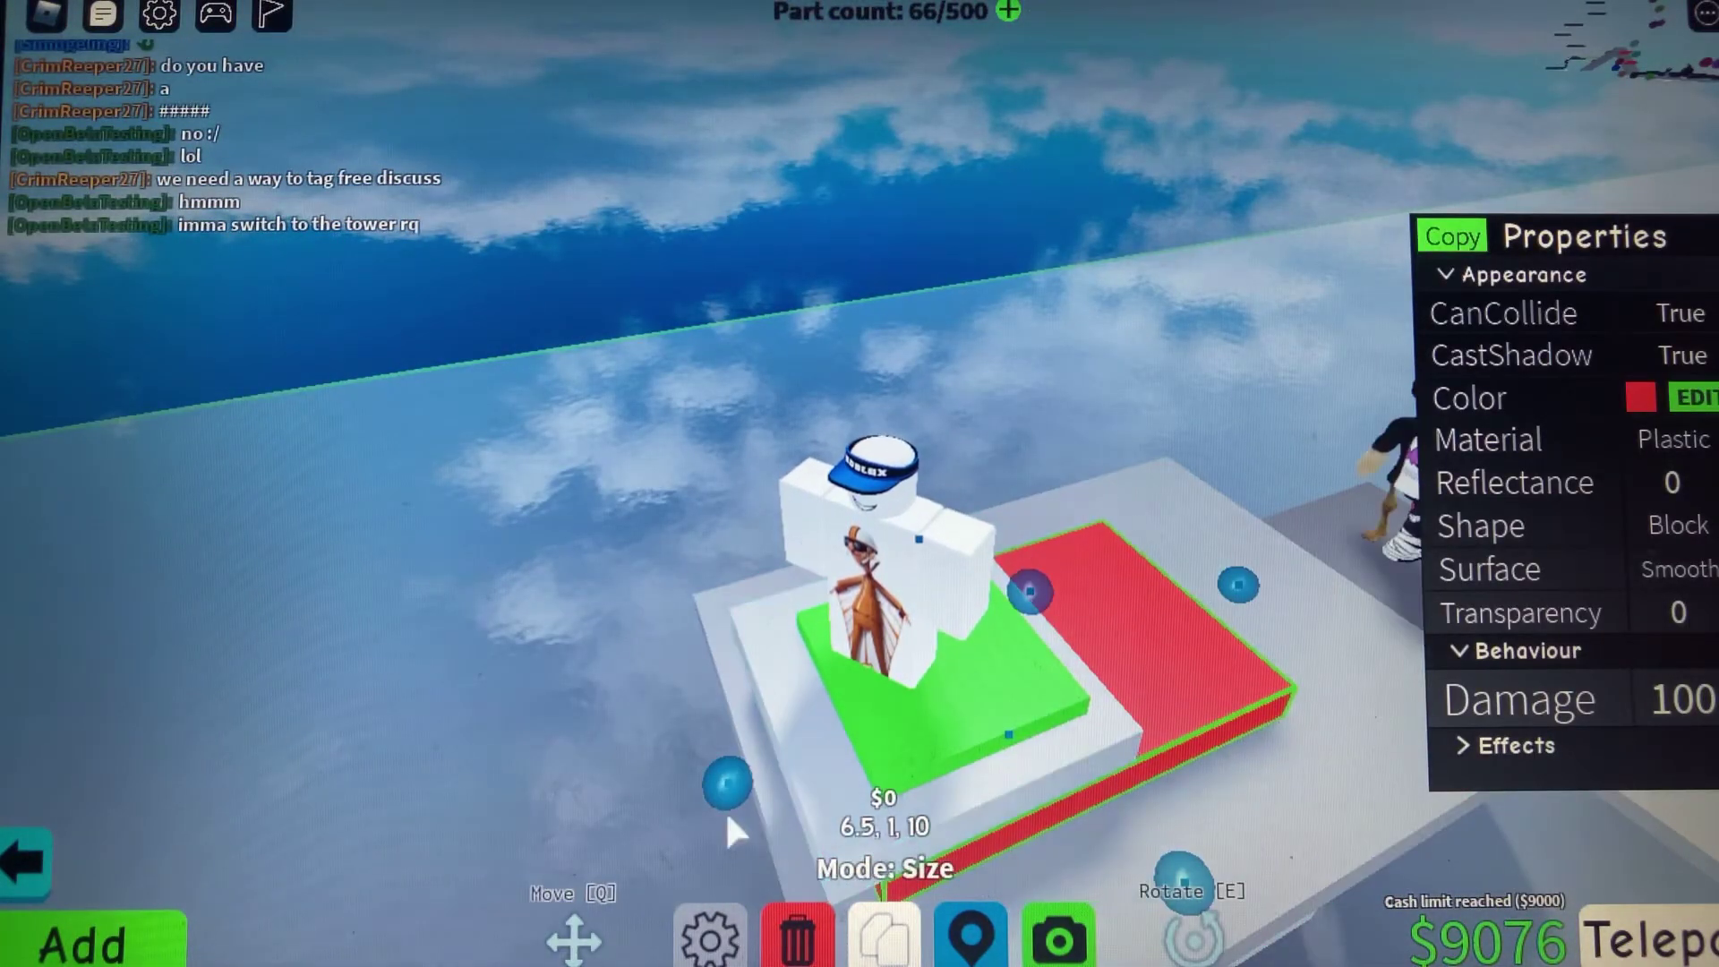
left_click_drag(733, 771, 627, 705)
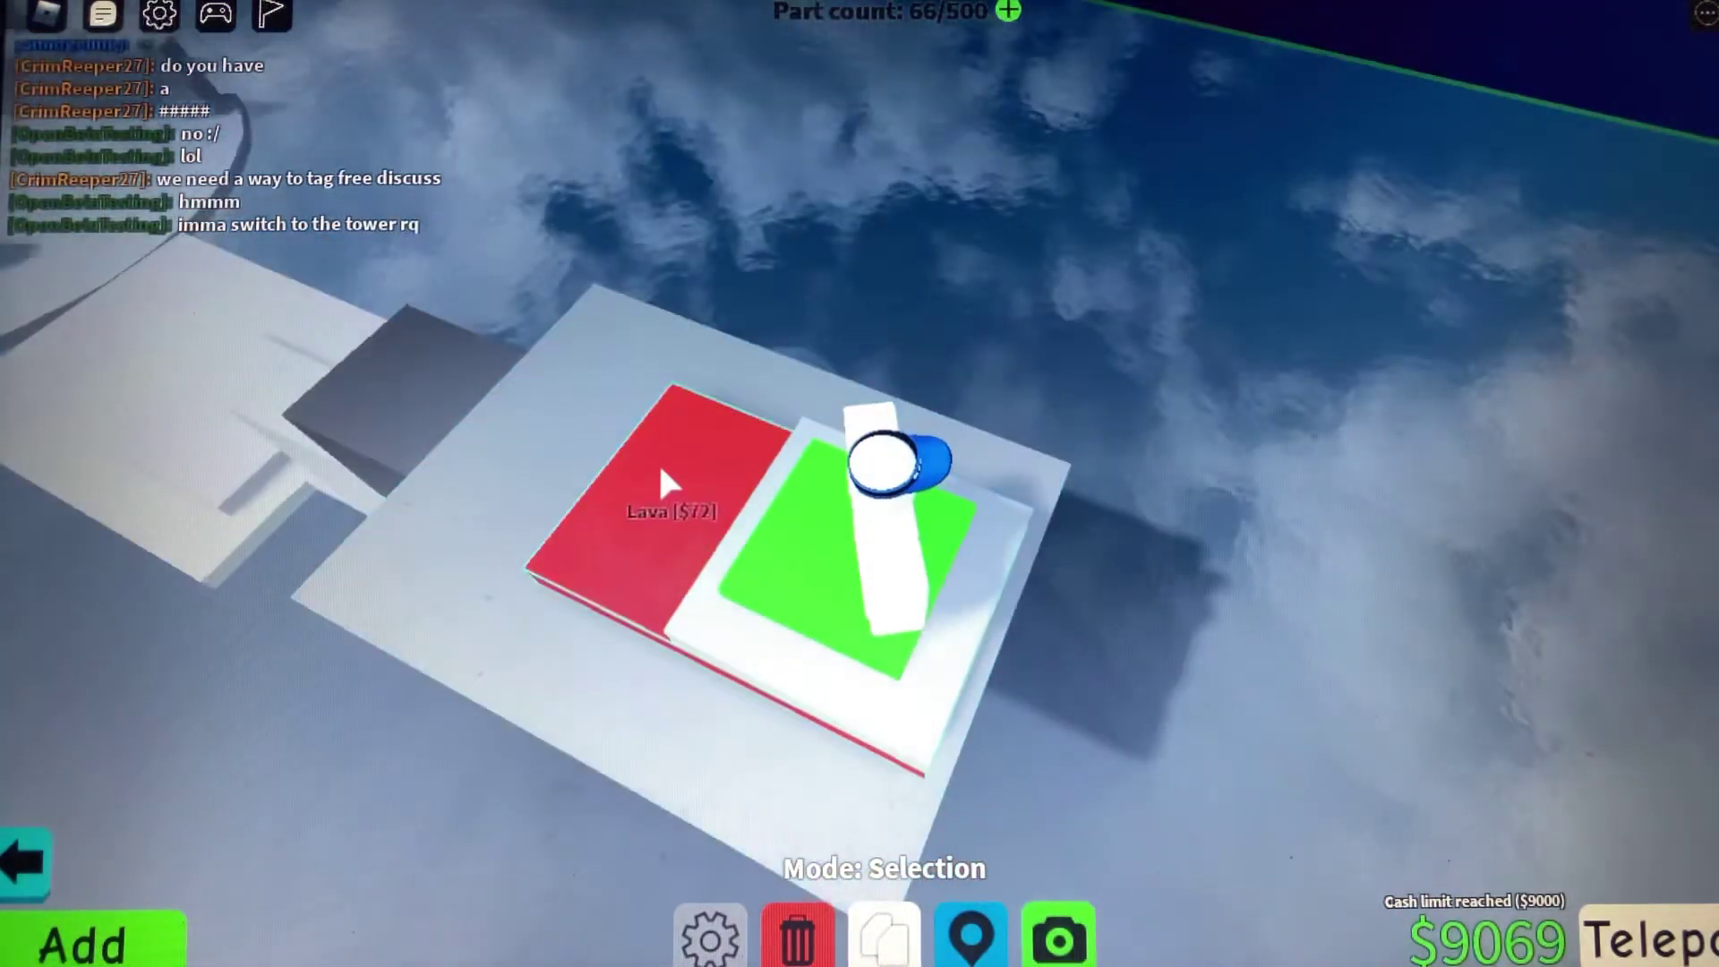
left_click(753, 484)
Lighten the lava block's colour toward near-white in the colour editor
left_click(1692, 397)
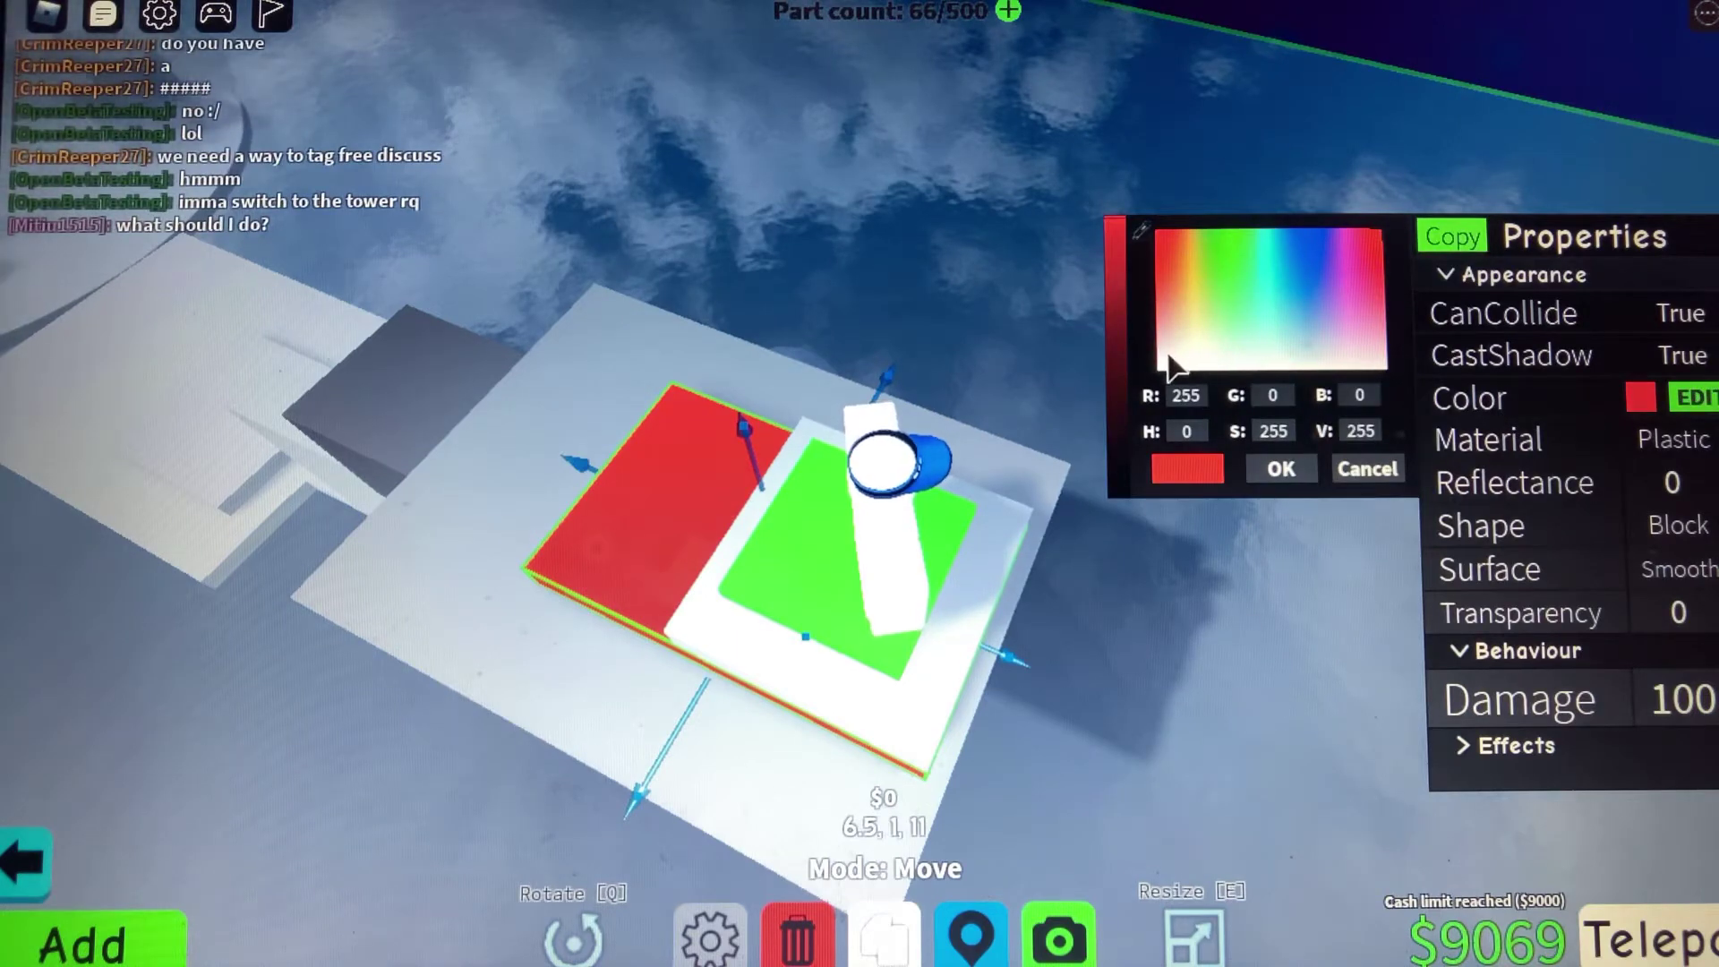
left_click_drag(1171, 363, 1148, 358)
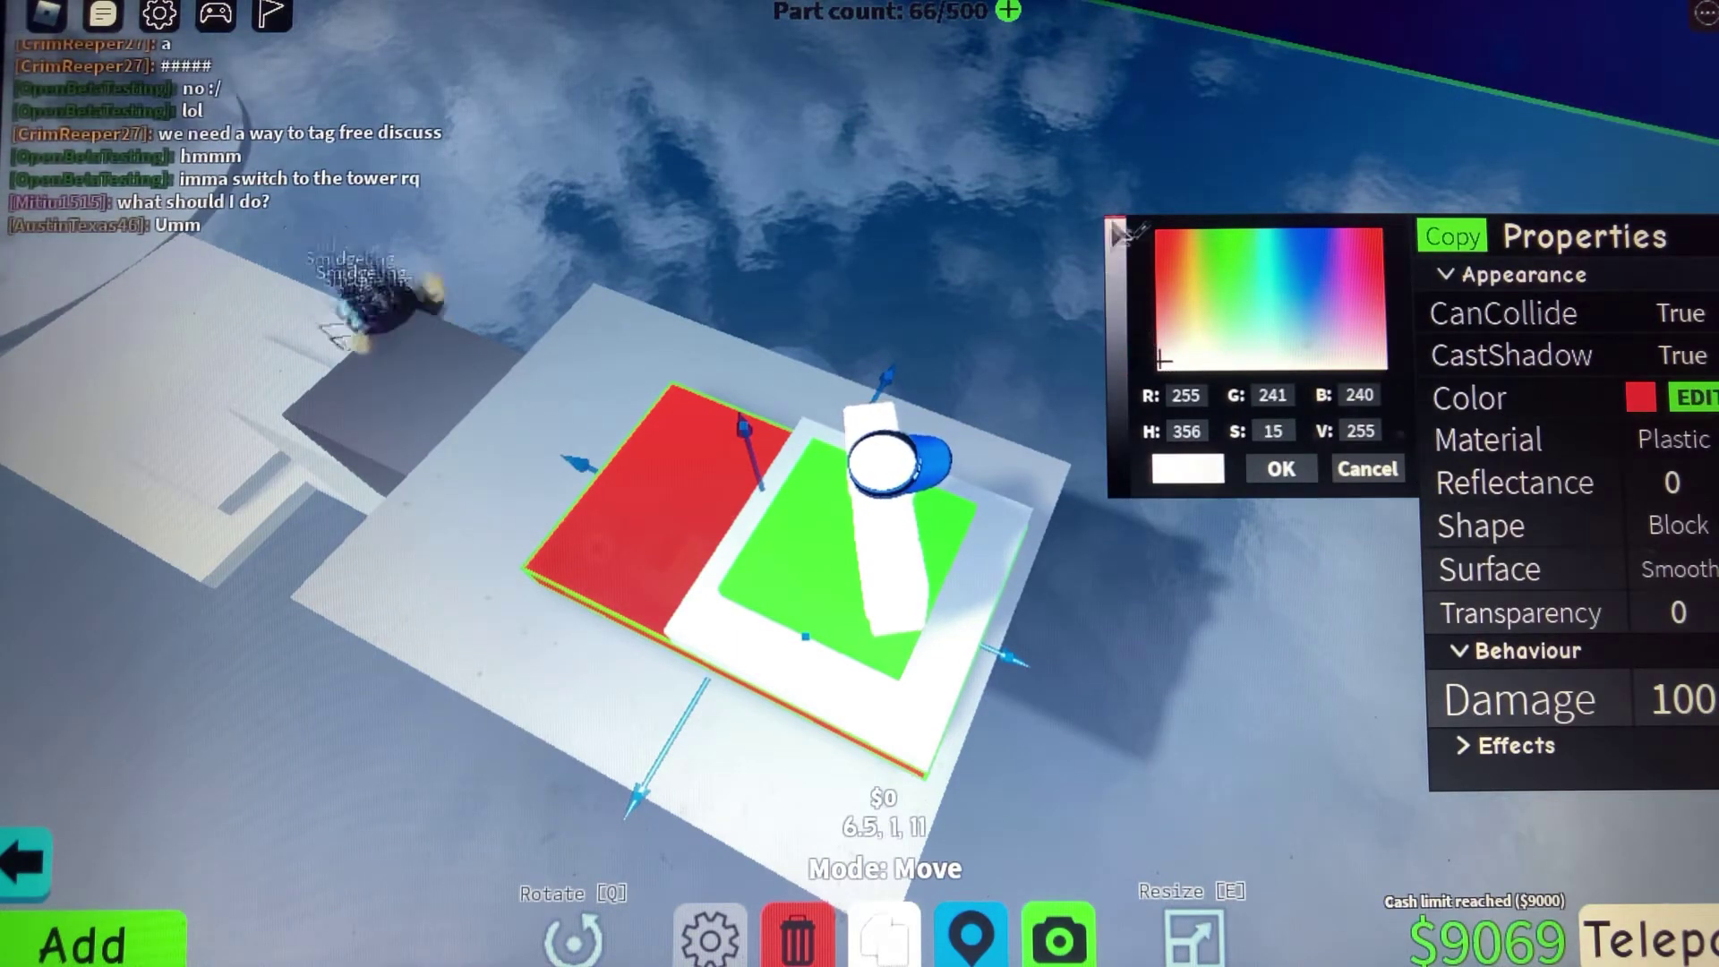
left_click(1109, 269)
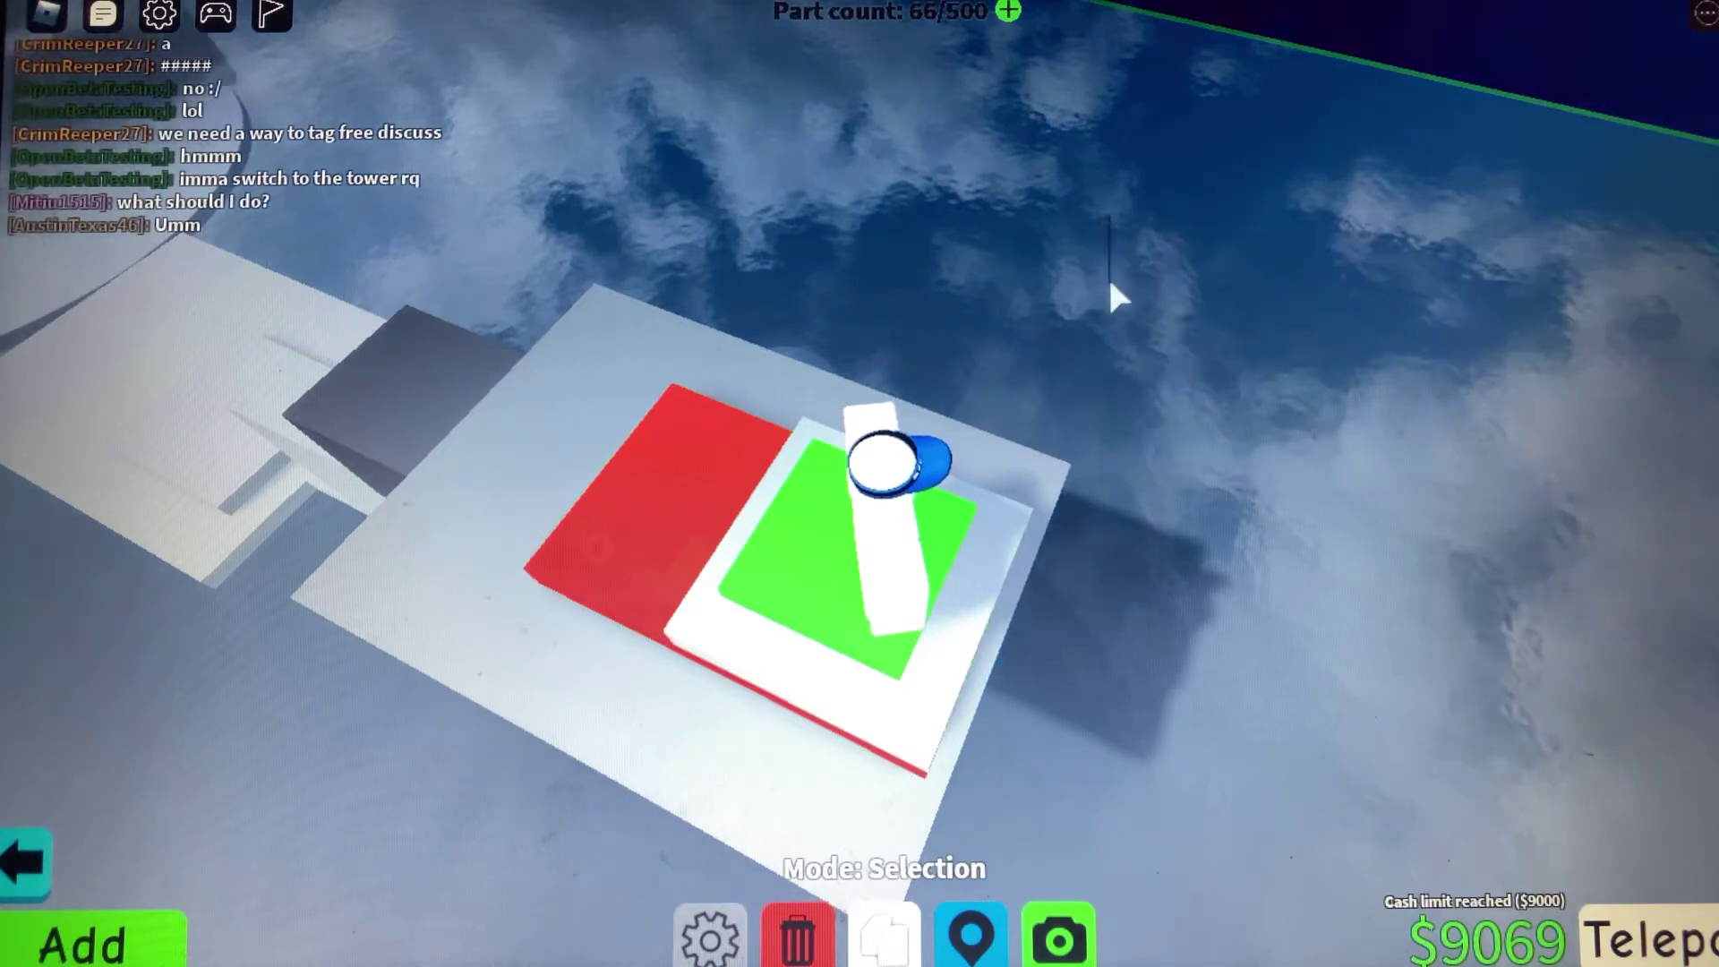
Apply the pale grey colour so the lava slab blends with the platform
left_click(699, 549)
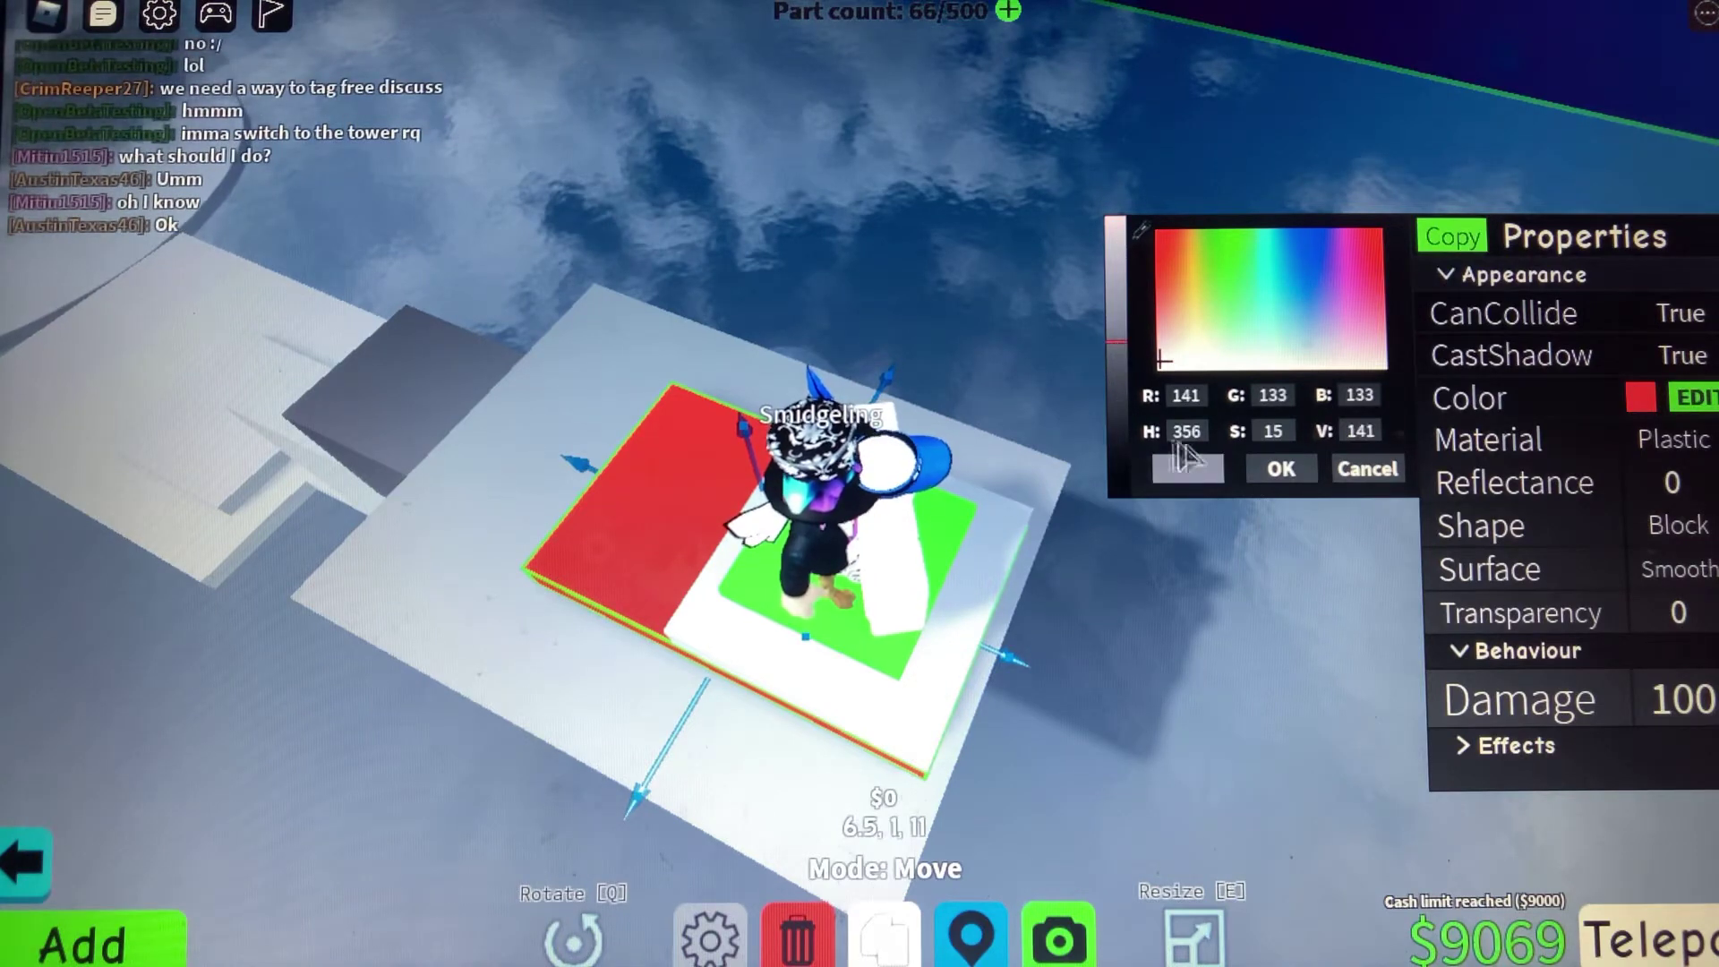
left_click(1298, 459)
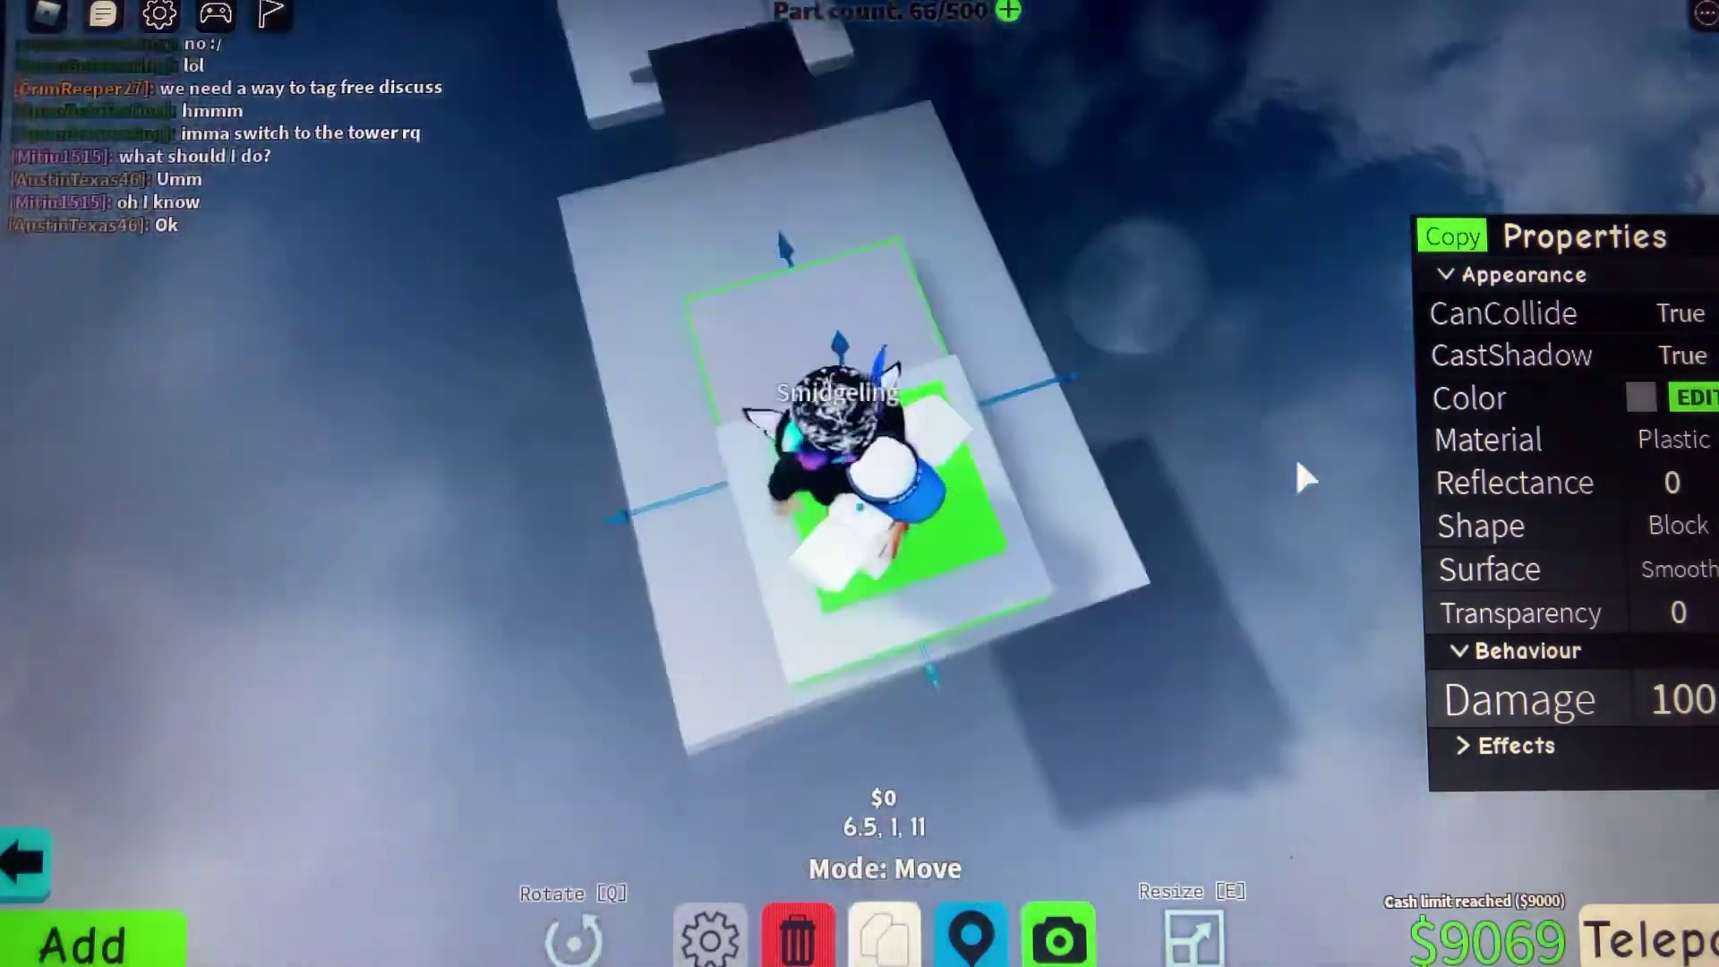
left_click(1297, 465)
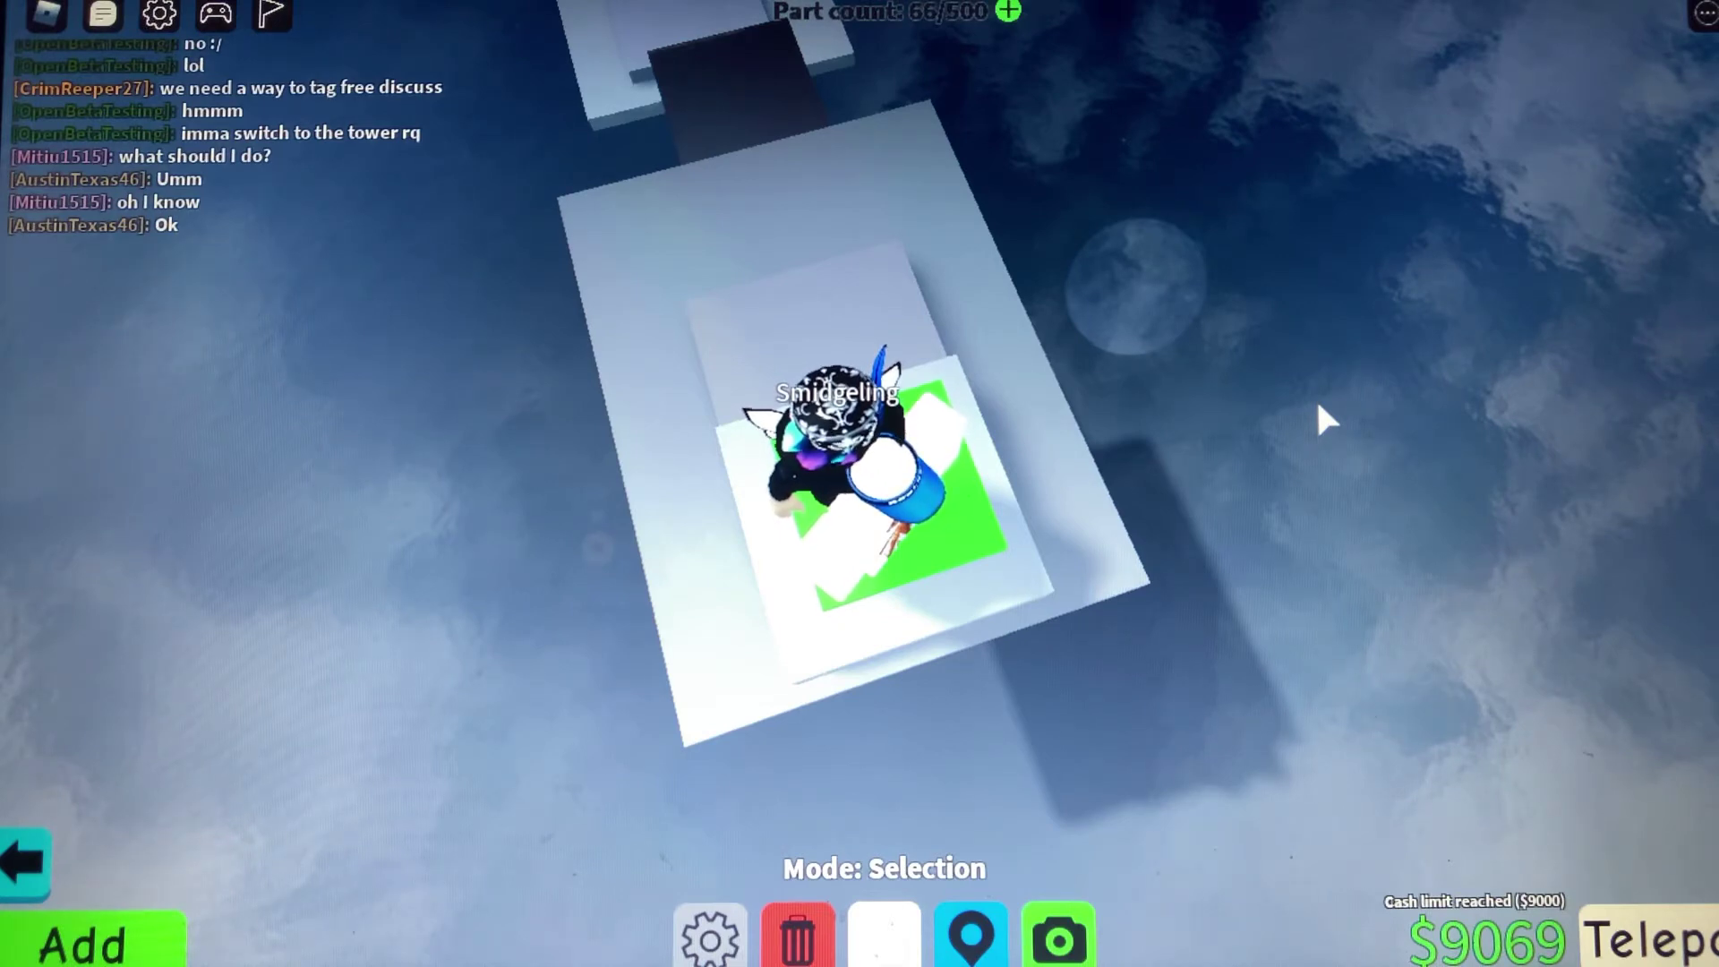
left_click_drag(1315, 397, 1318, 402)
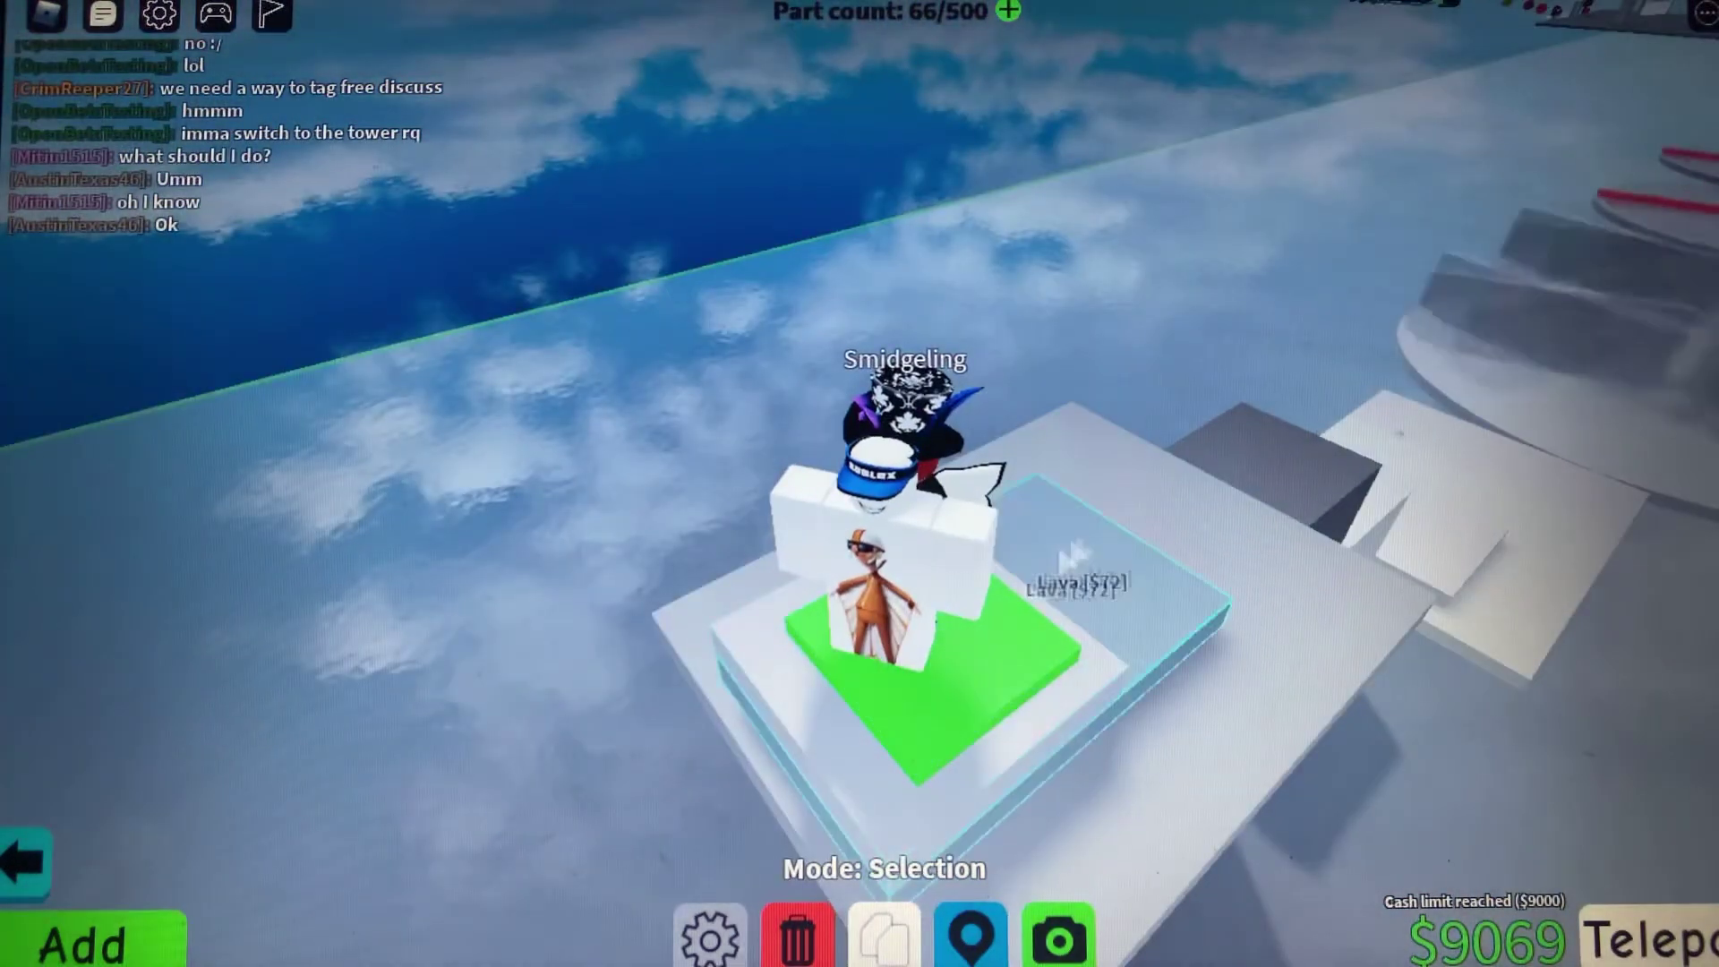
Set the grey lava block's Damage property to 1 and briefly view the teleport destinations
left_click(1083, 544)
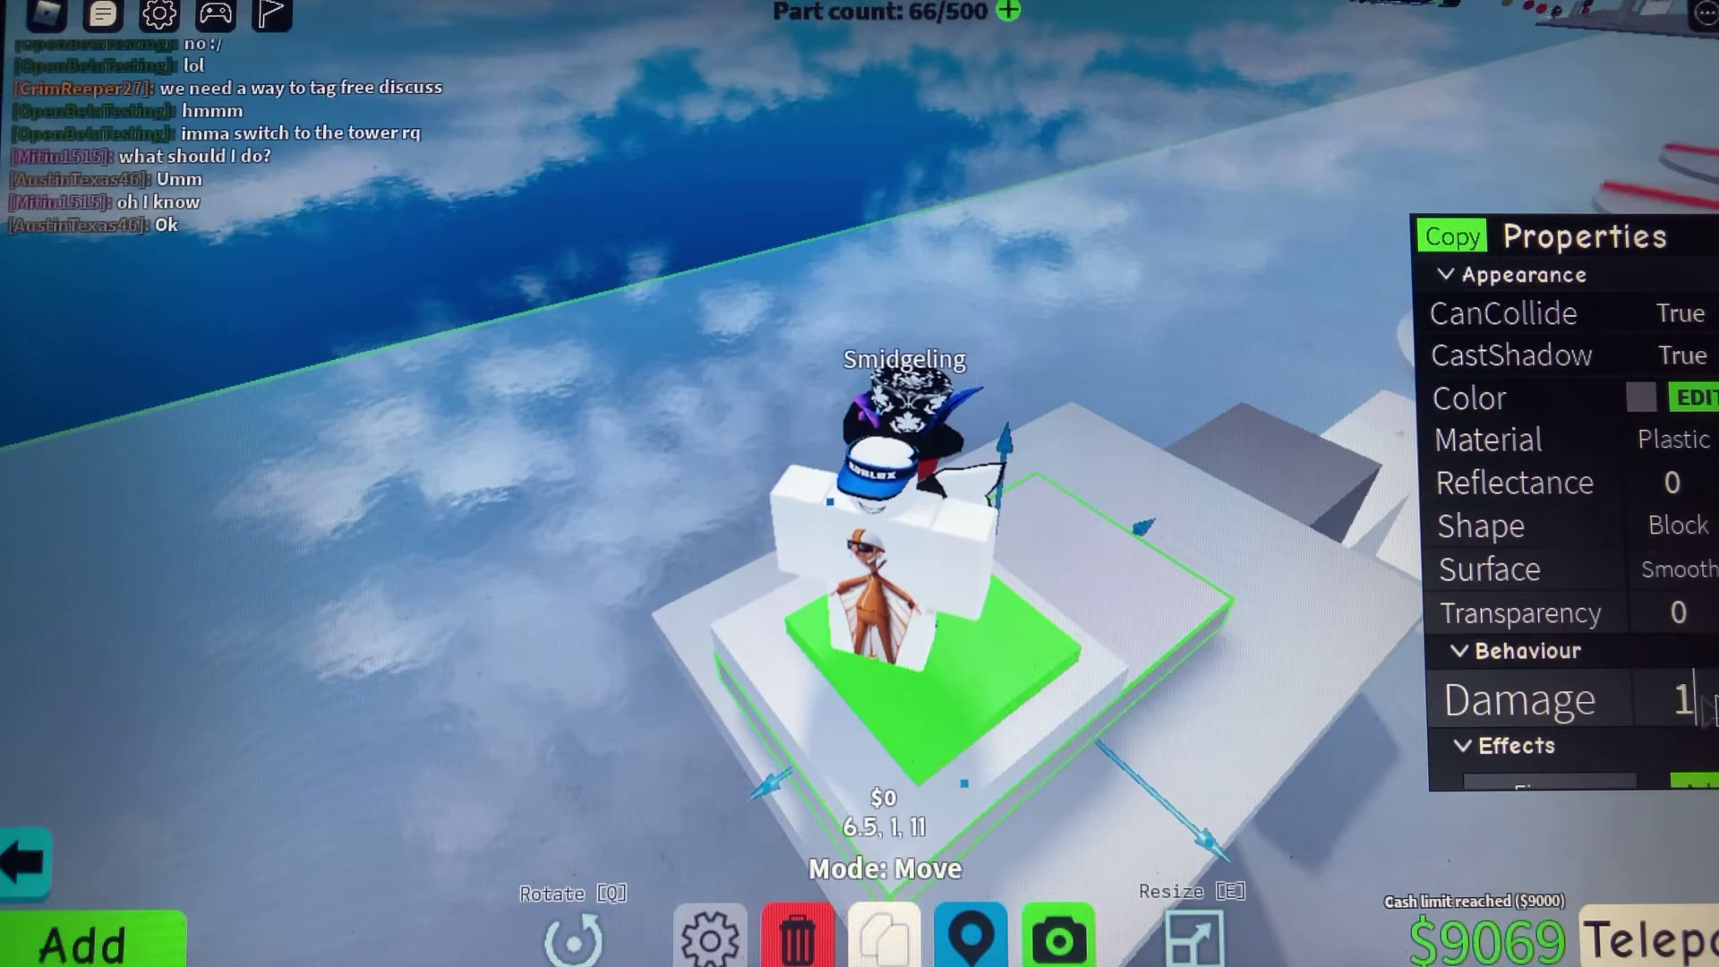
left_click(1592, 926)
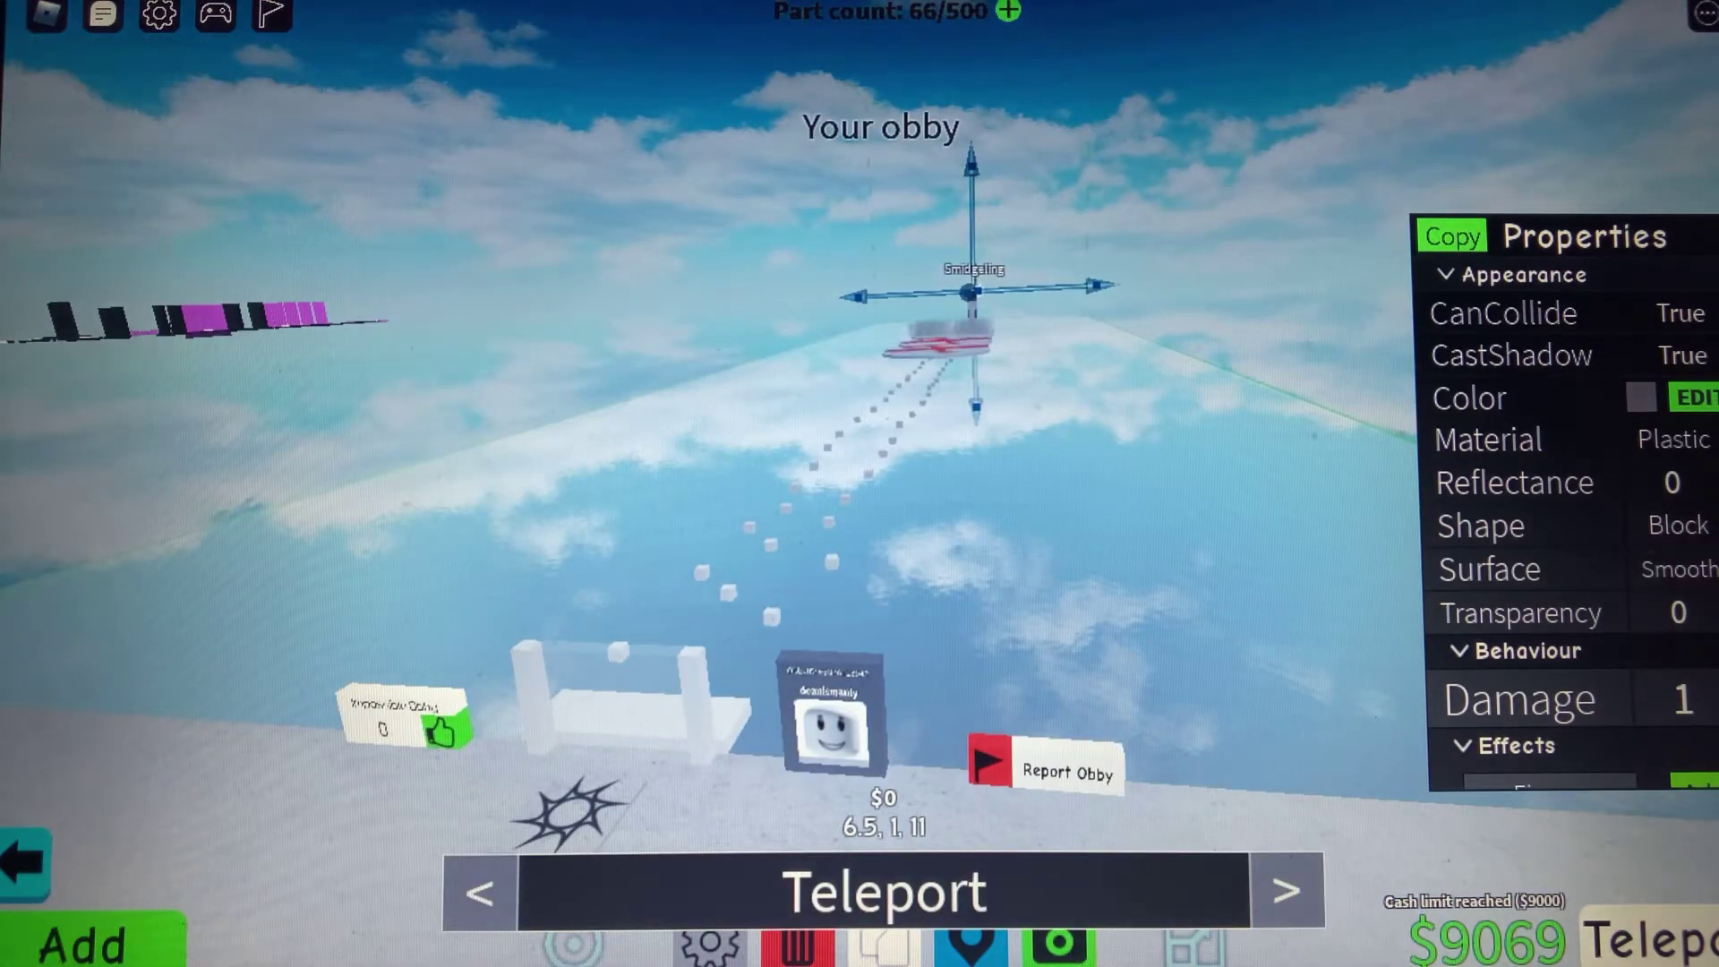
left_click(884, 892)
left_click_drag(1417, 860, 1551, 471)
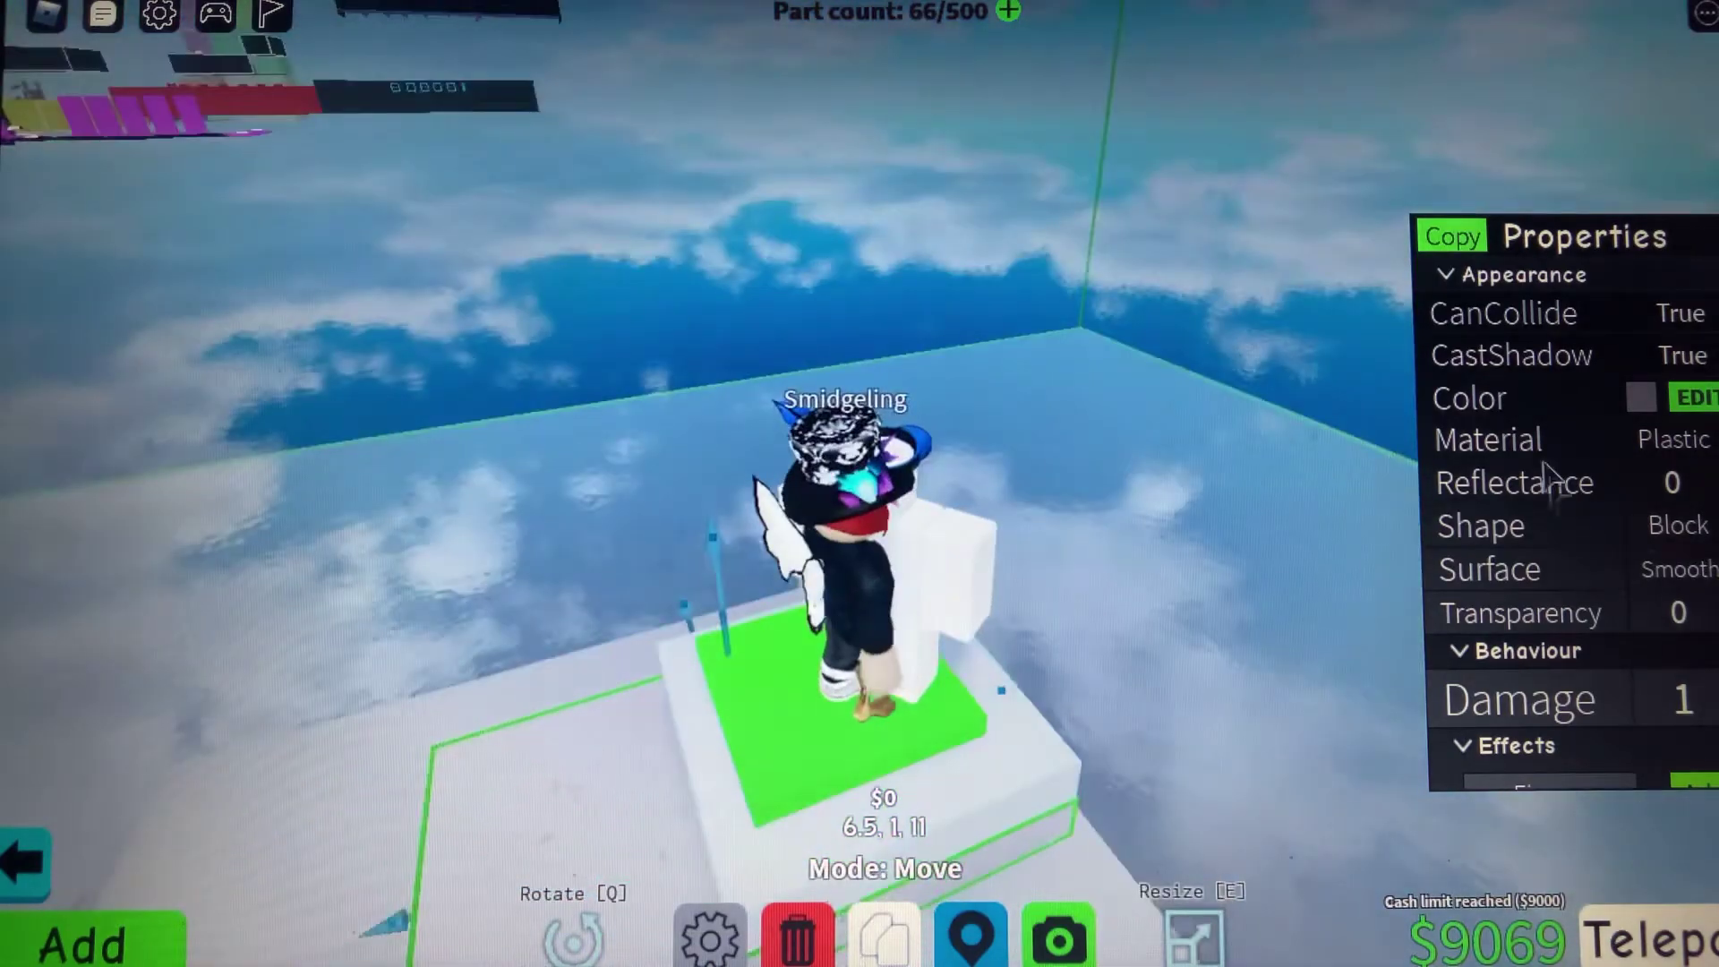
Close the lava block's properties and orbit the view around the character
left_click(1193, 442)
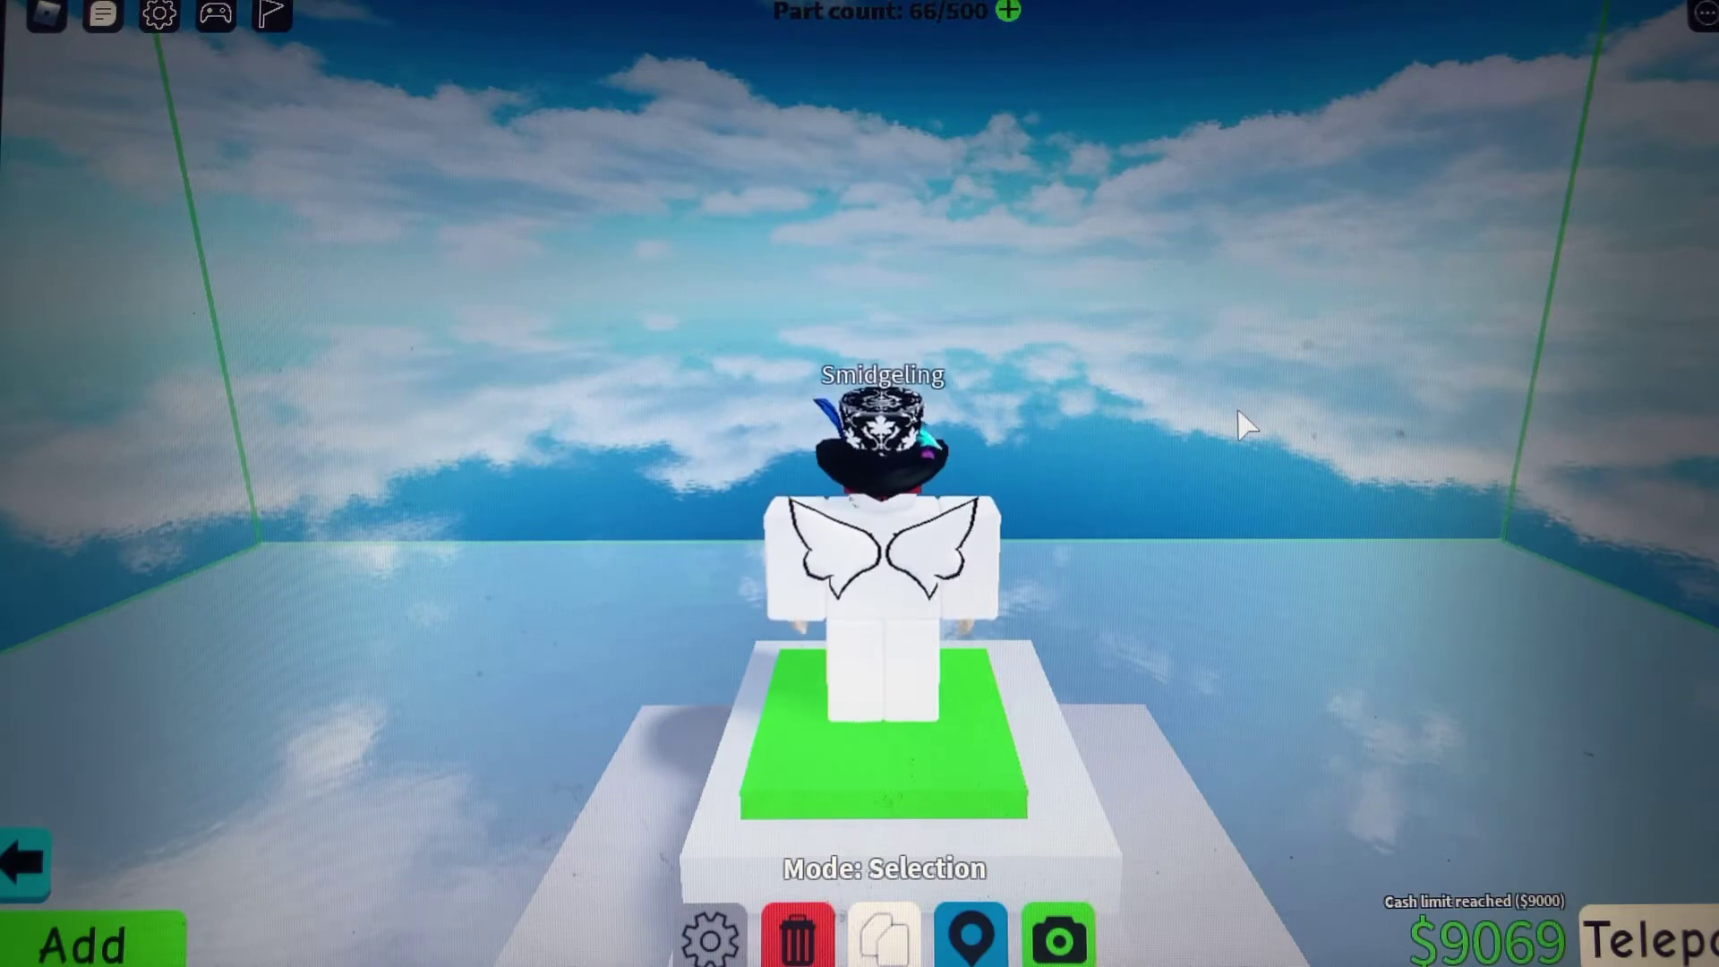
key("Left")
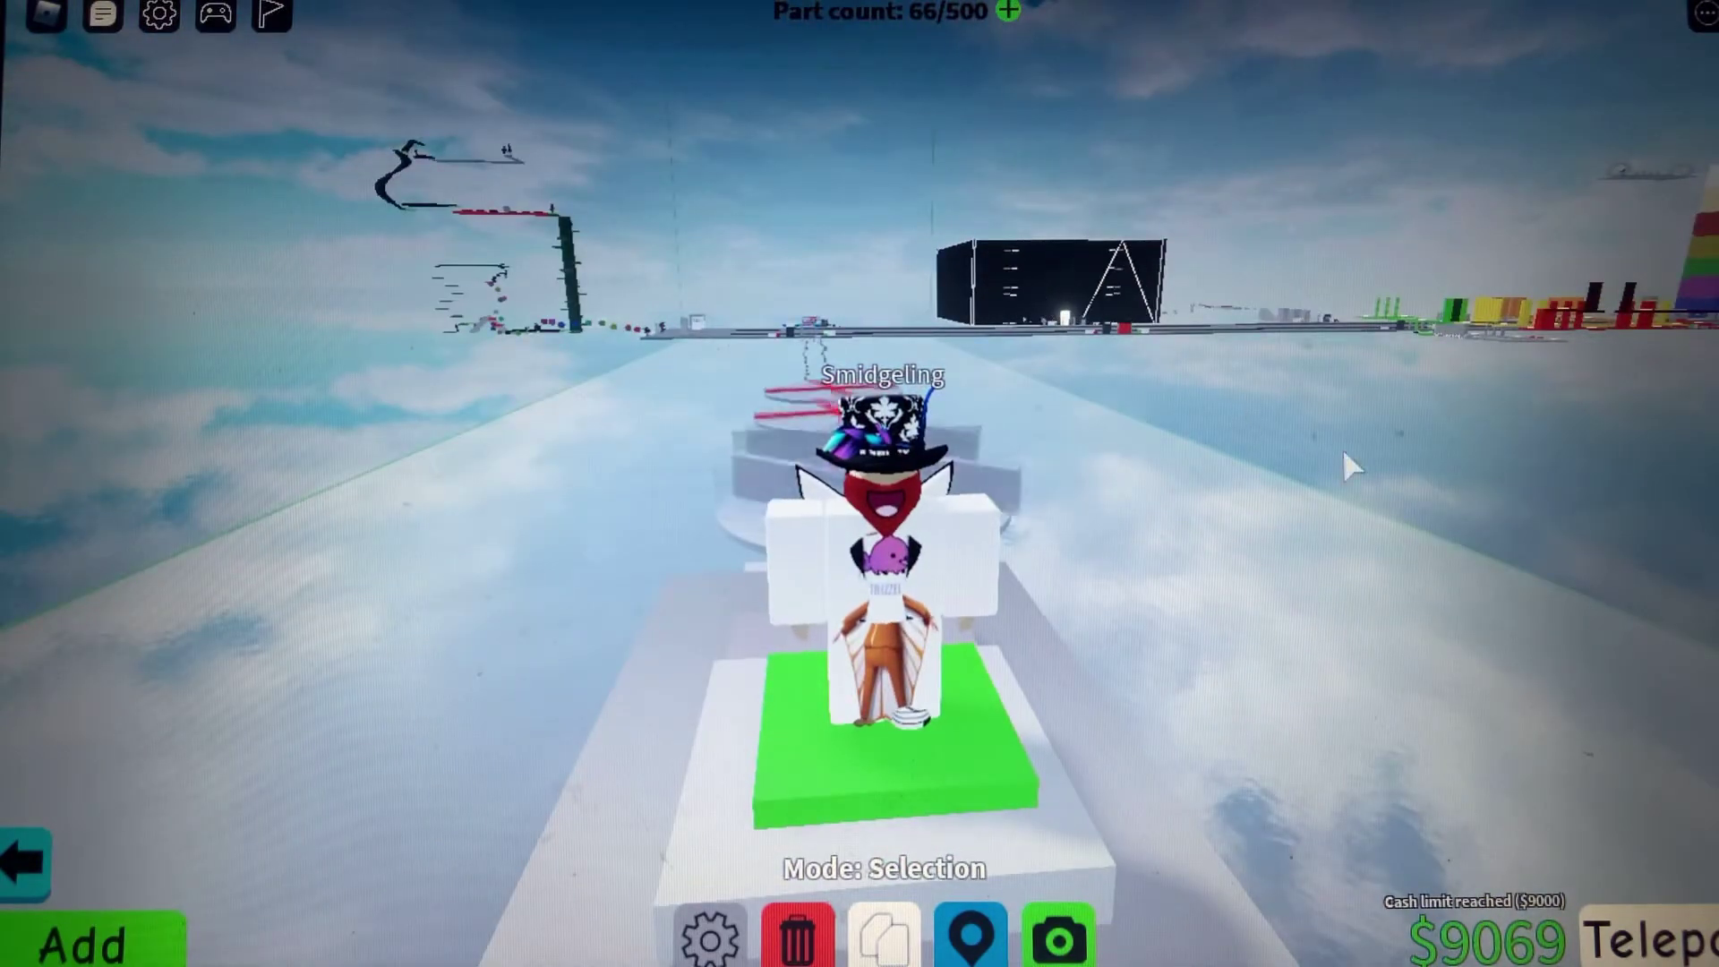
key("Page_Up")
key("Page_Up")
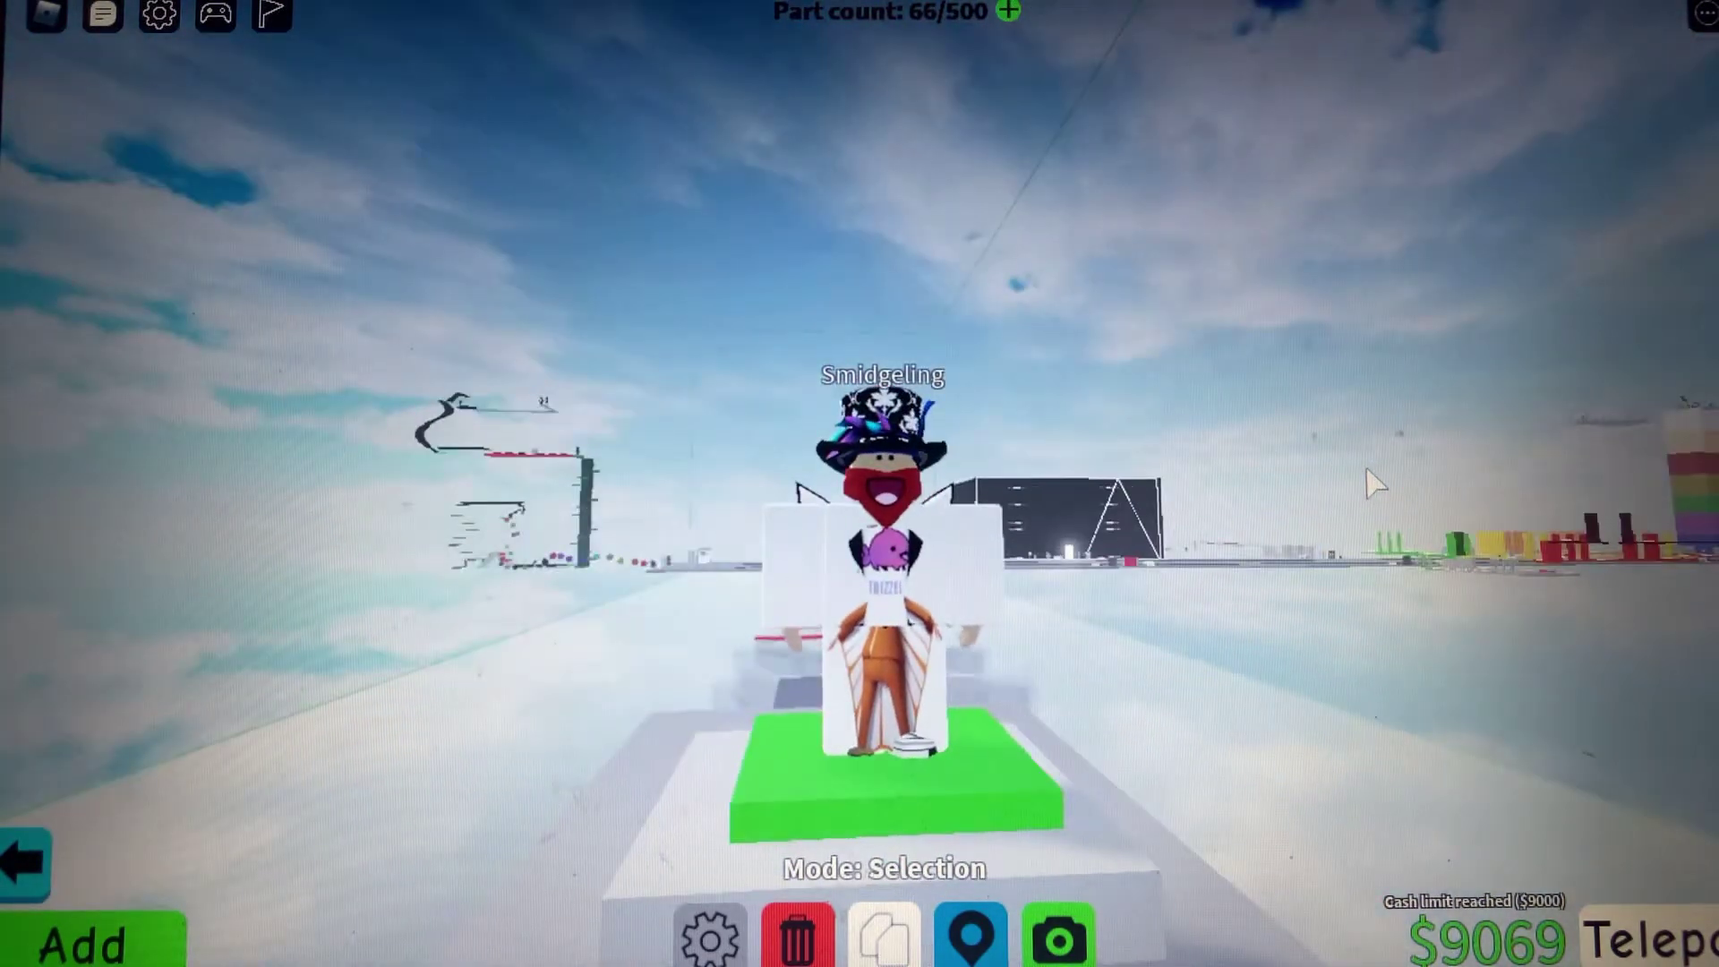
key("Page_Up")
key("Page_Up")
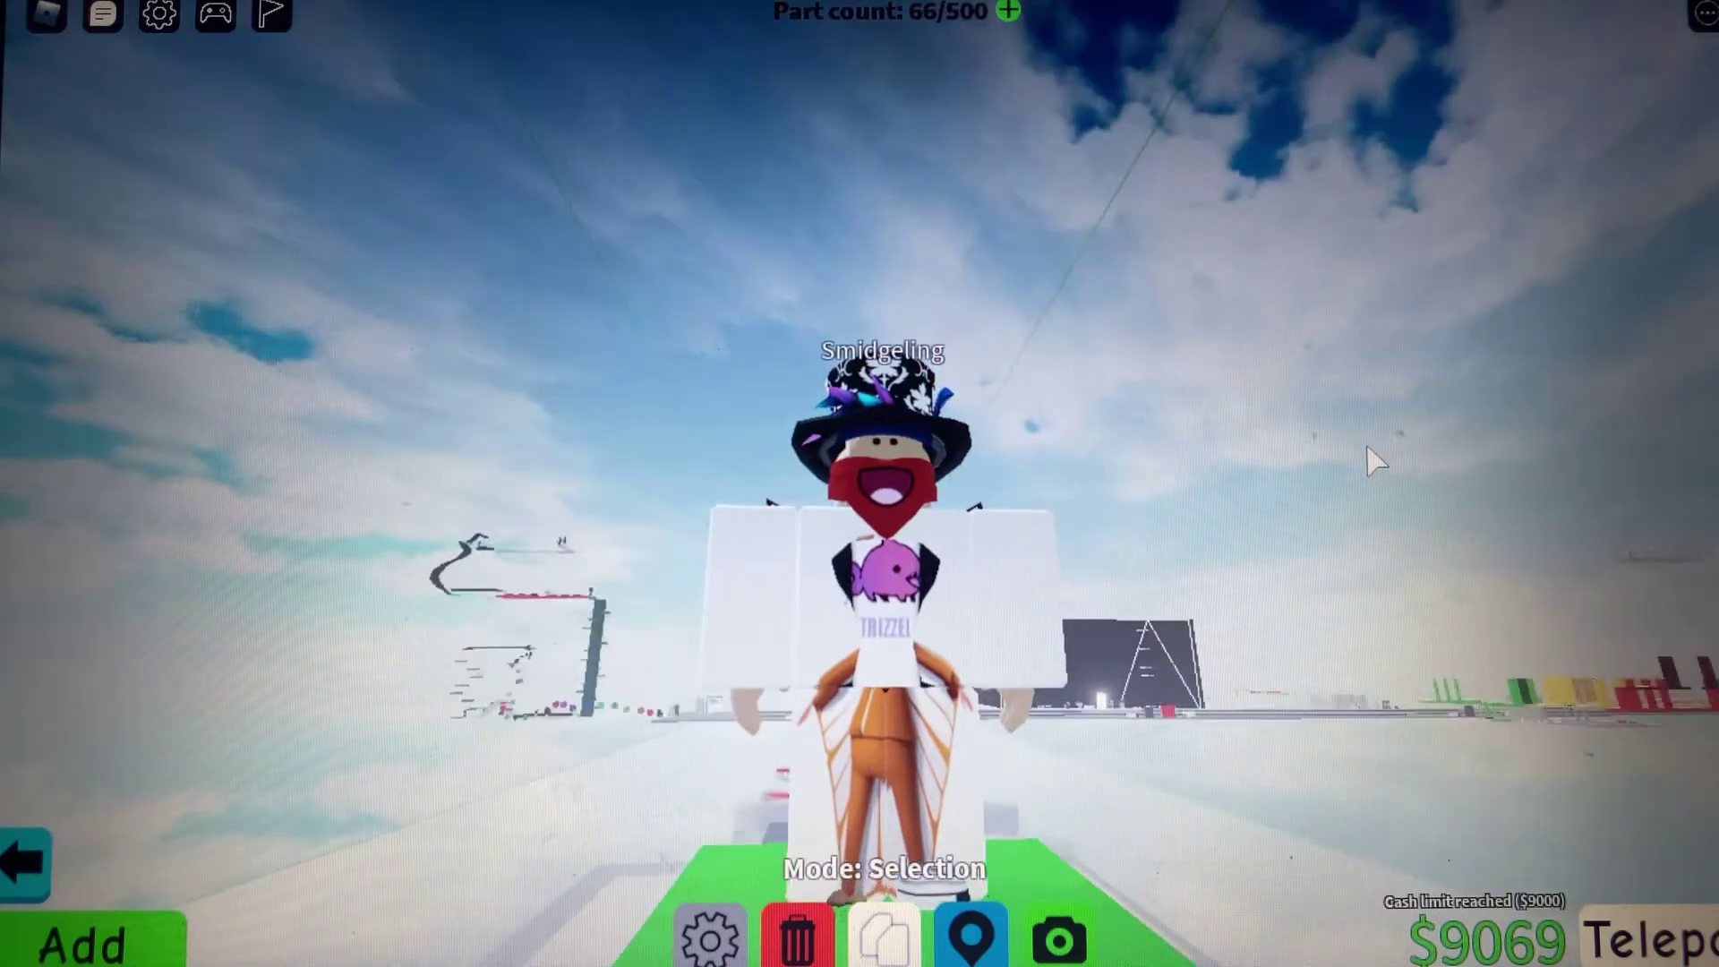
key("Page_Up")
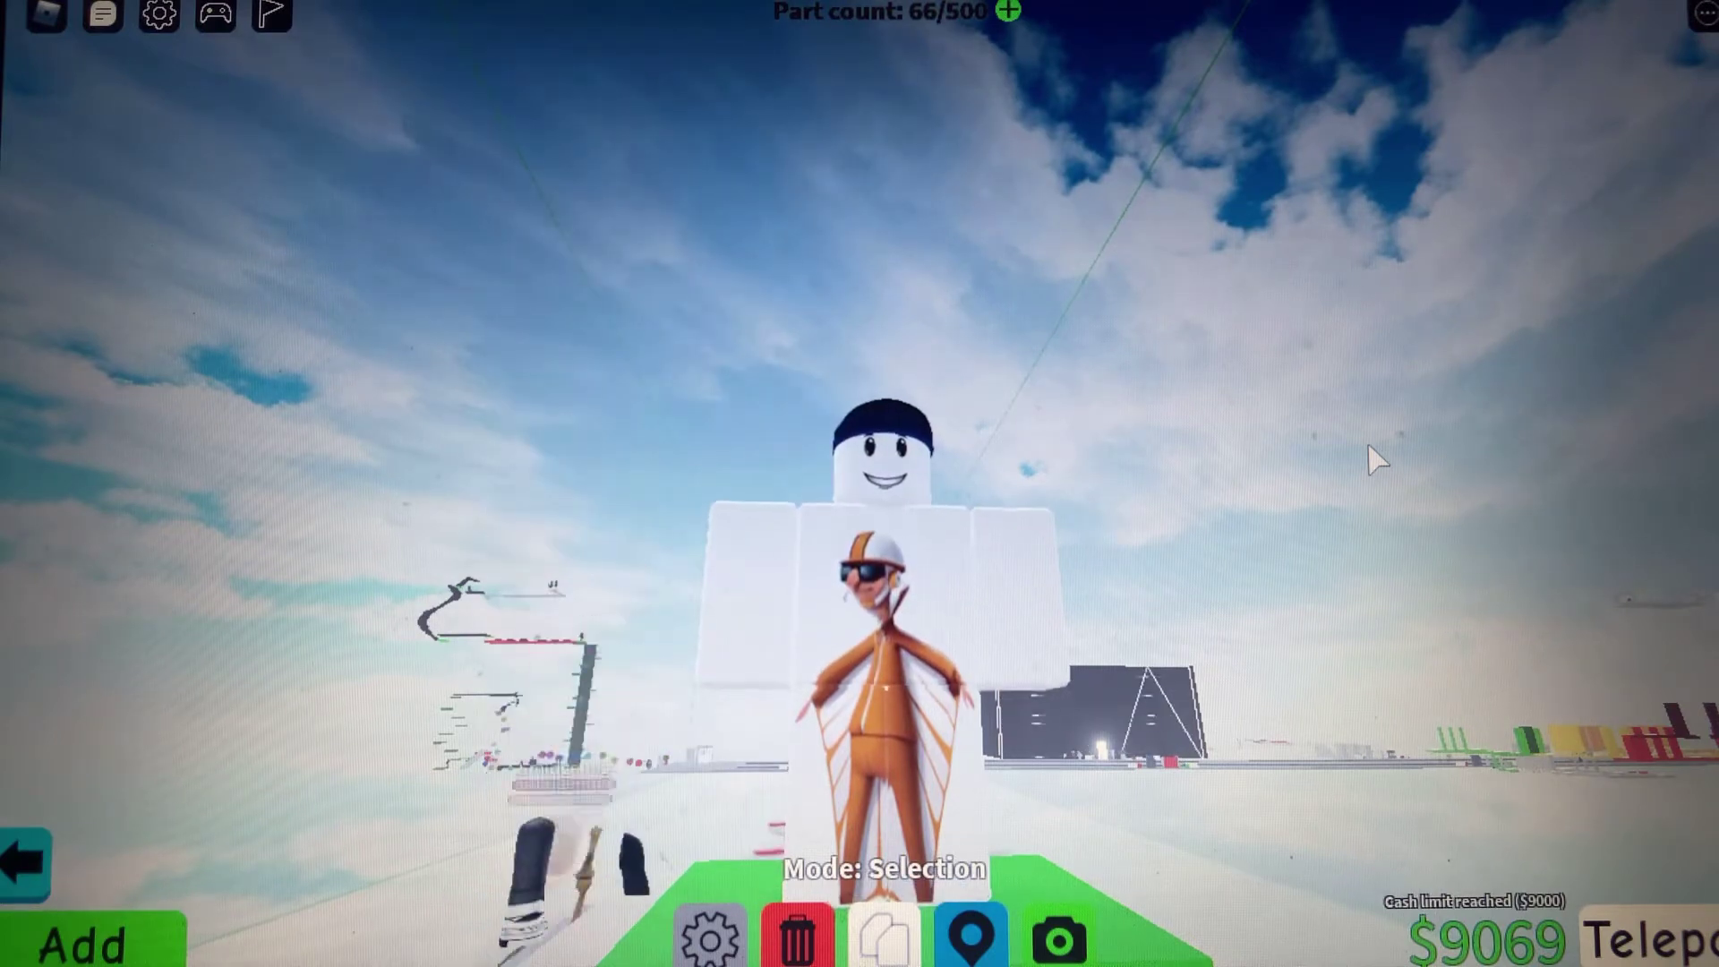
key("Page_Down")
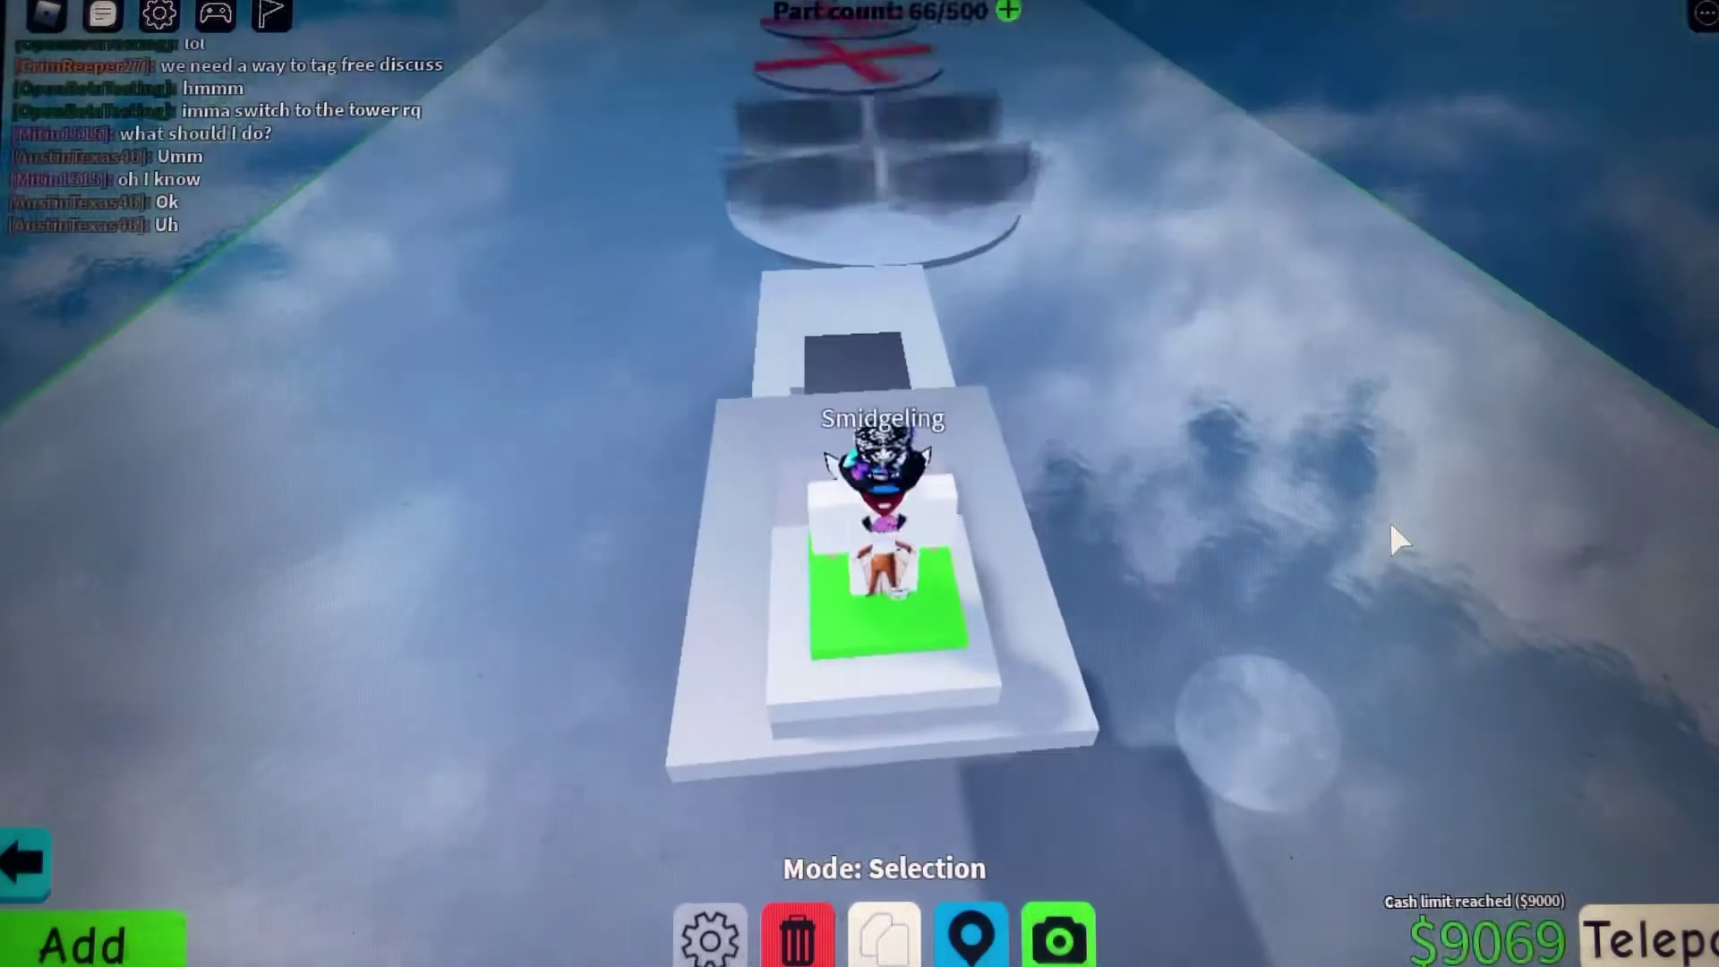
Teleport the character onto the spin part and exit Edit Mode to play the obby
left_click(963, 941)
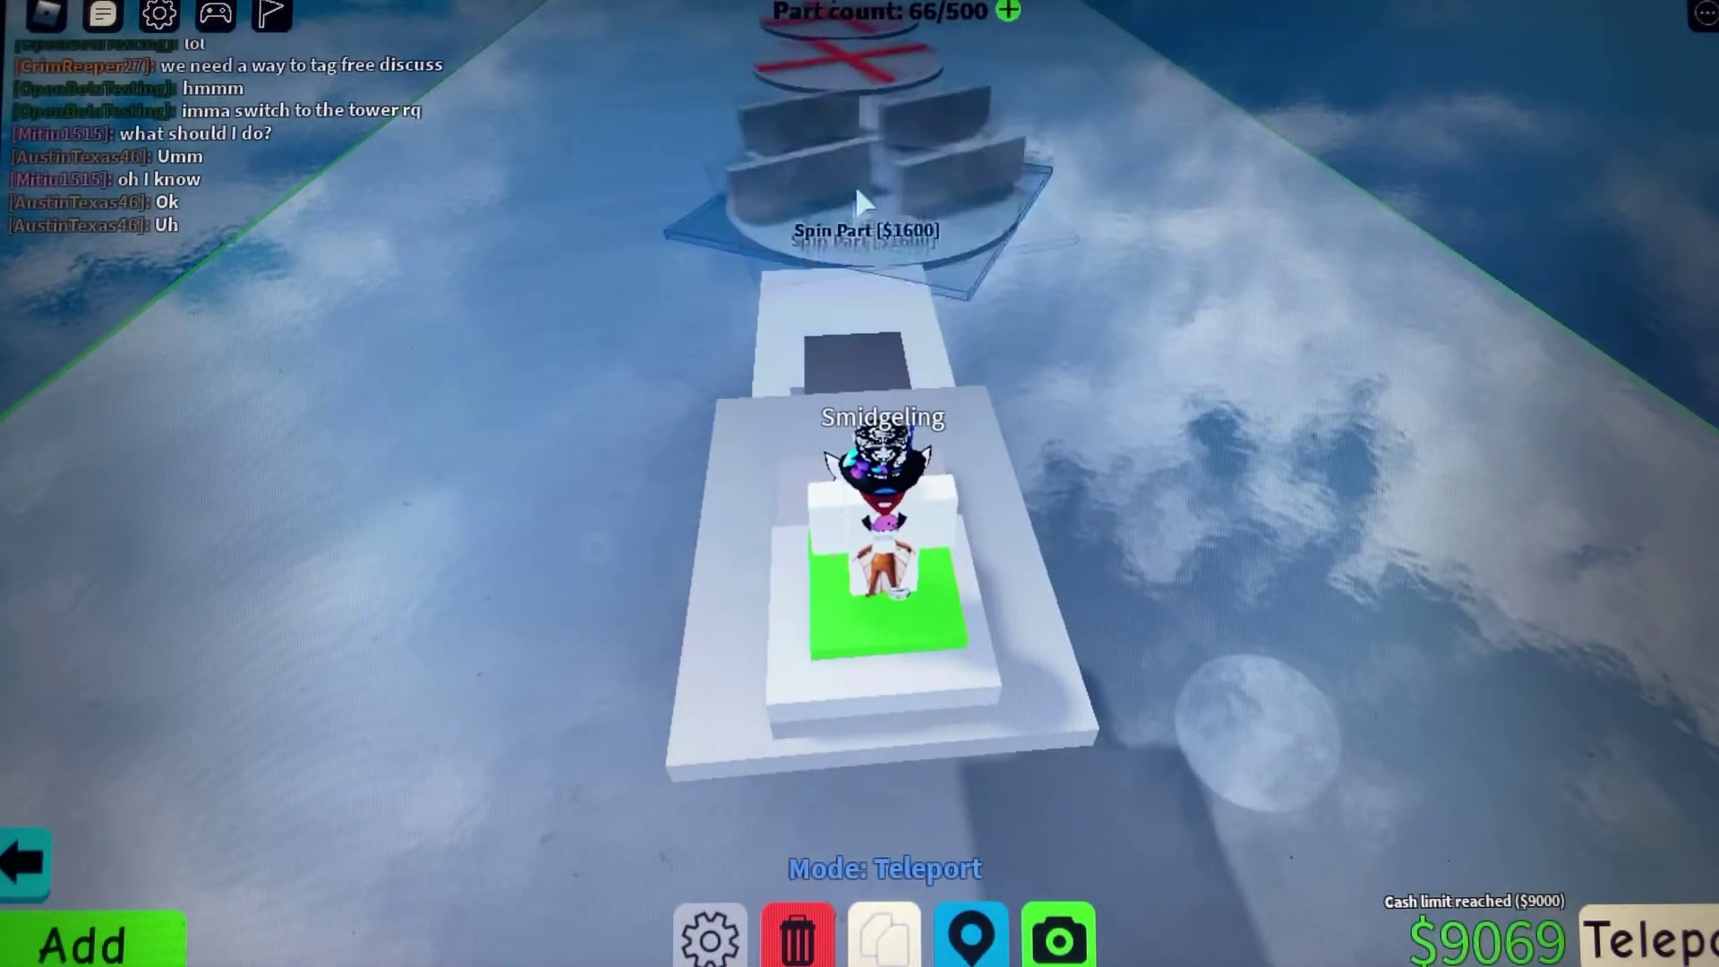
left_click(865, 168)
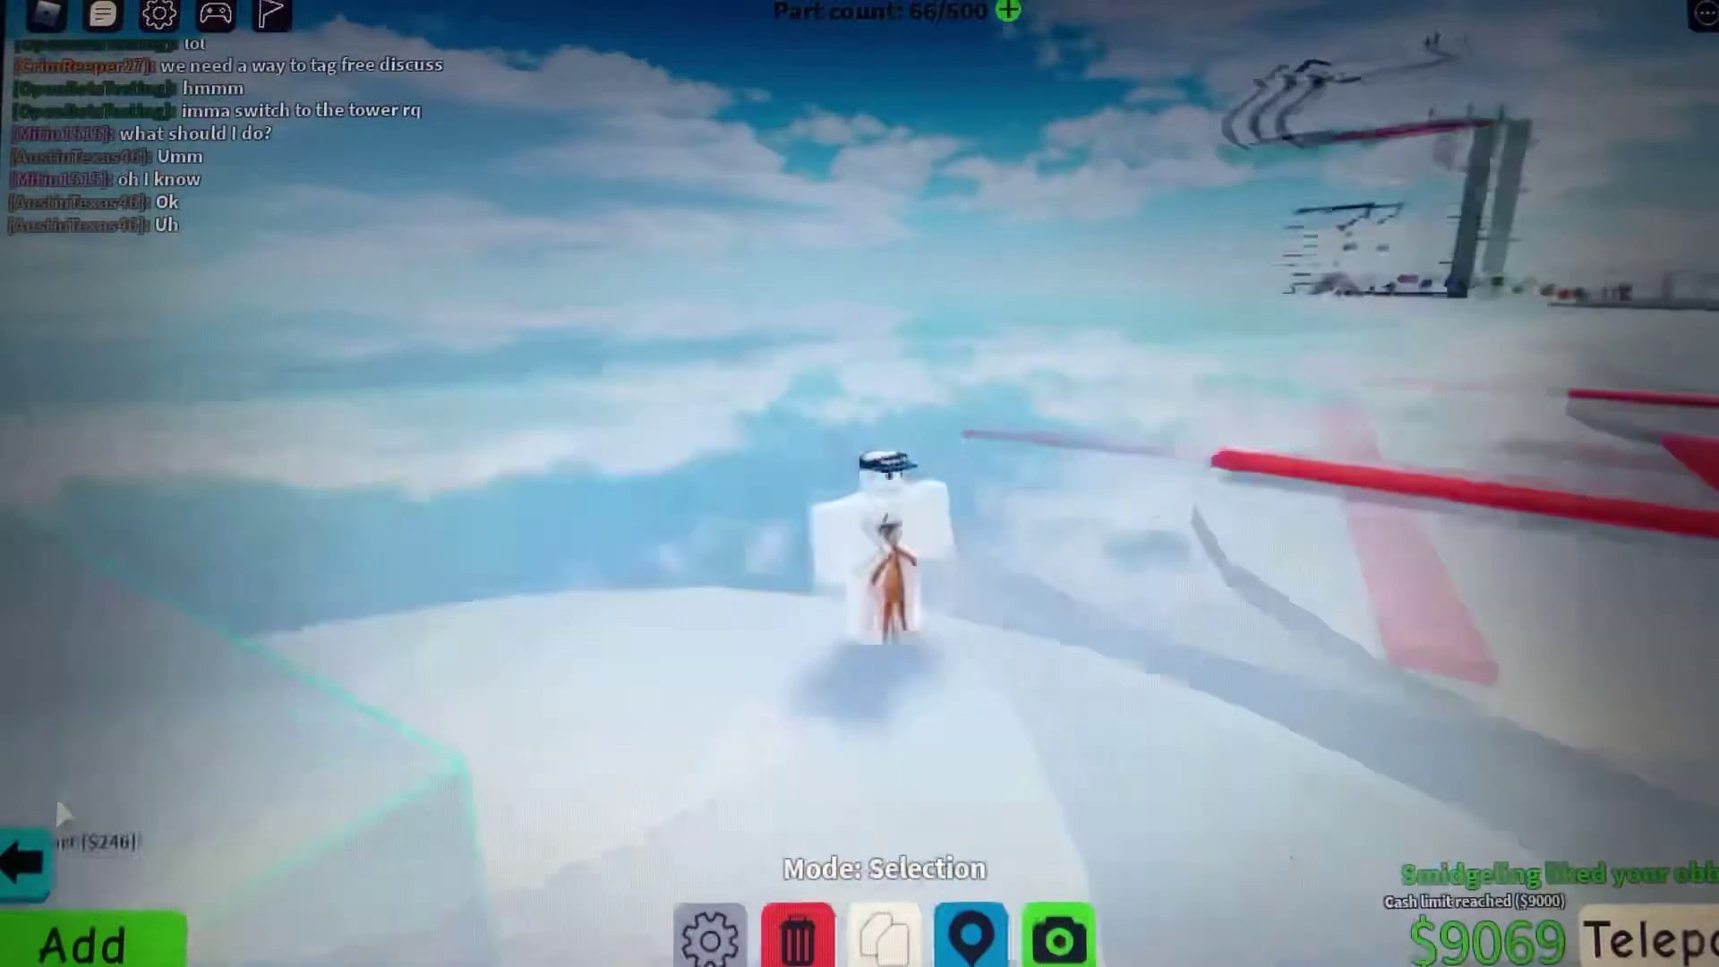
left_click(30, 857)
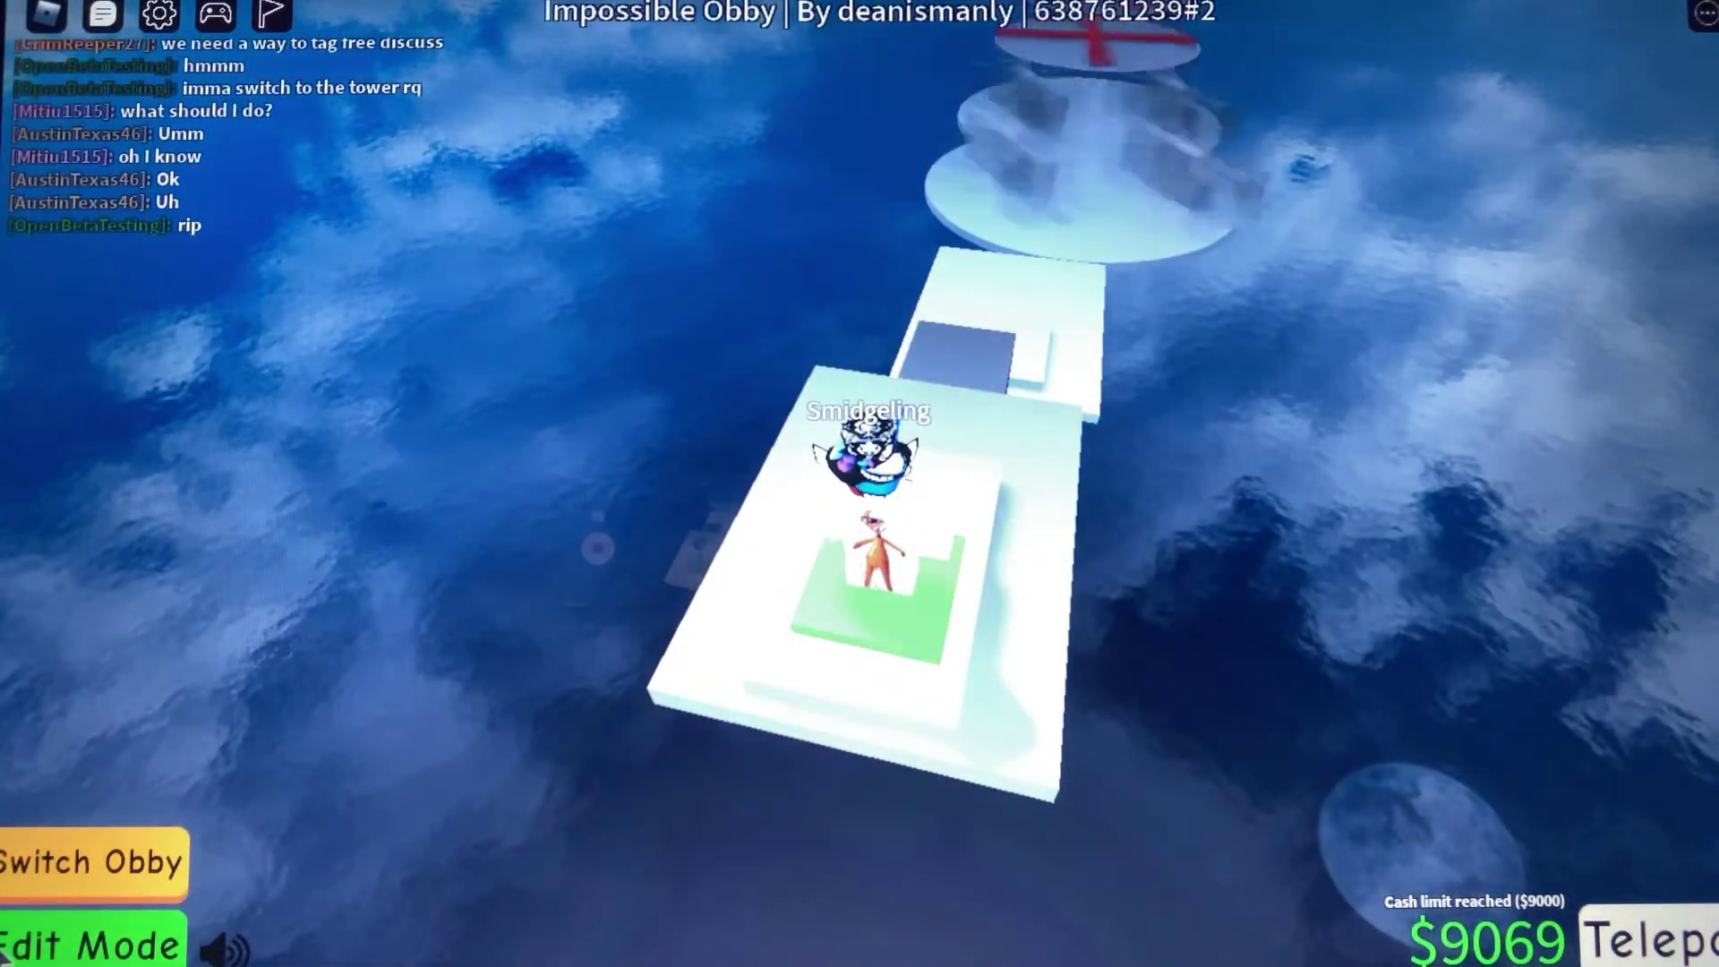
Return to Edit Mode and teleport the character onto the Spin Part
left_click(91, 943)
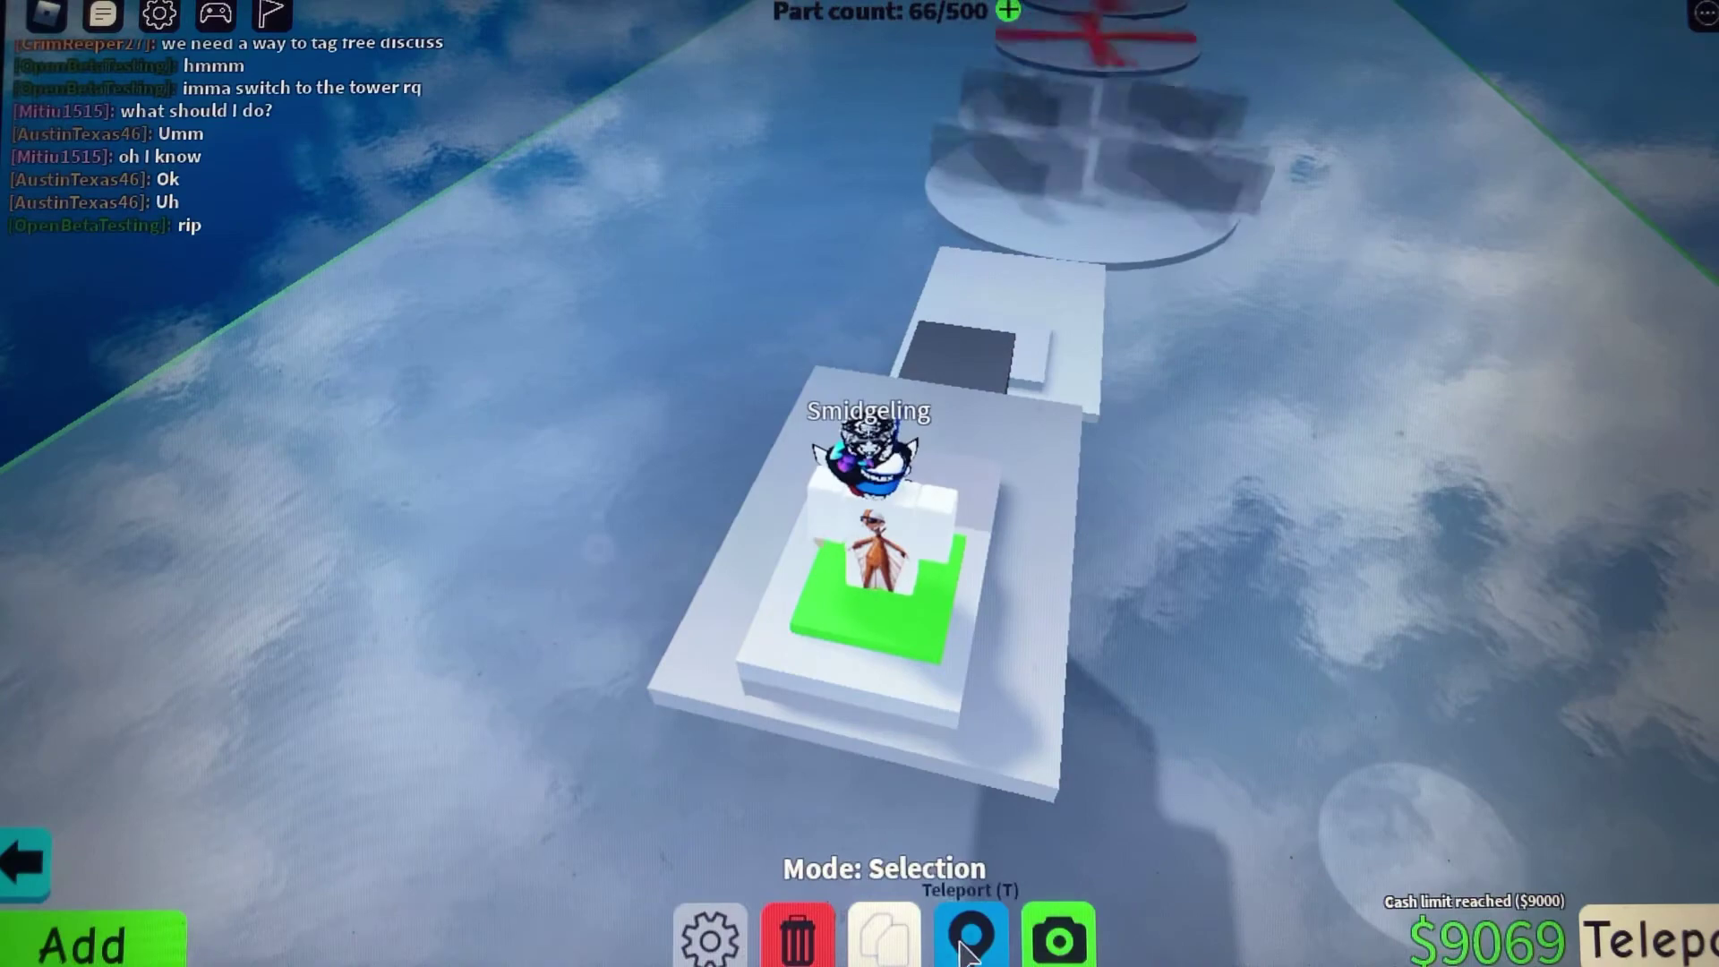
left_click(963, 947)
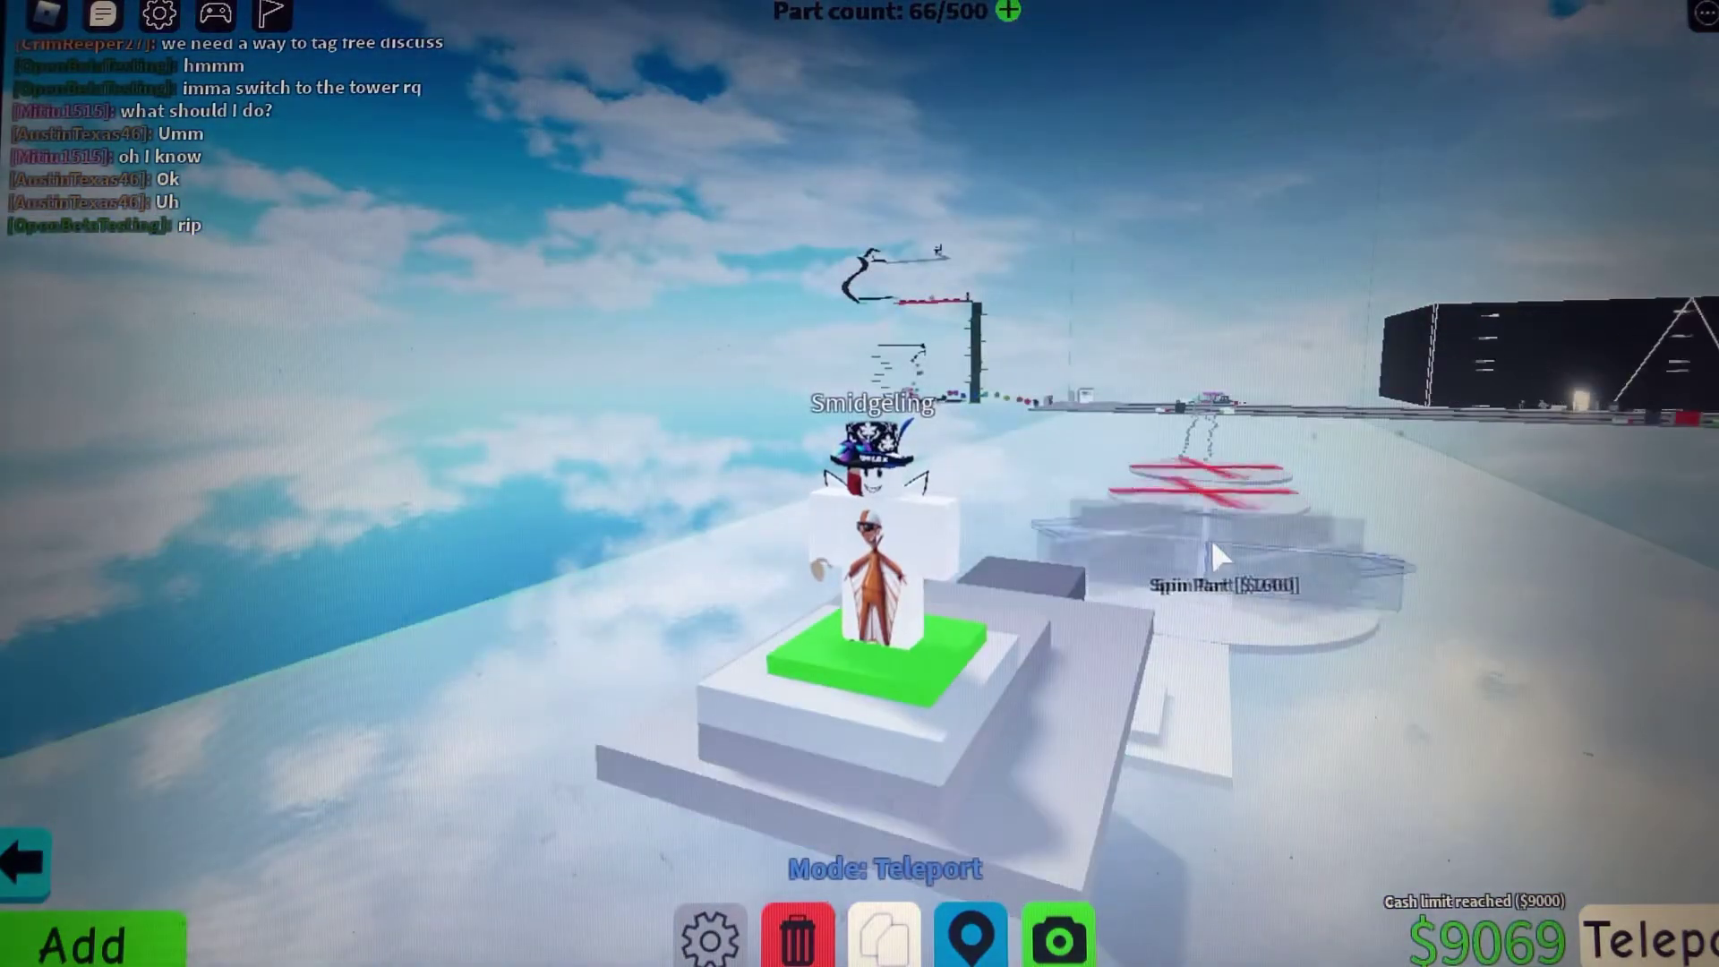
left_click(1198, 537)
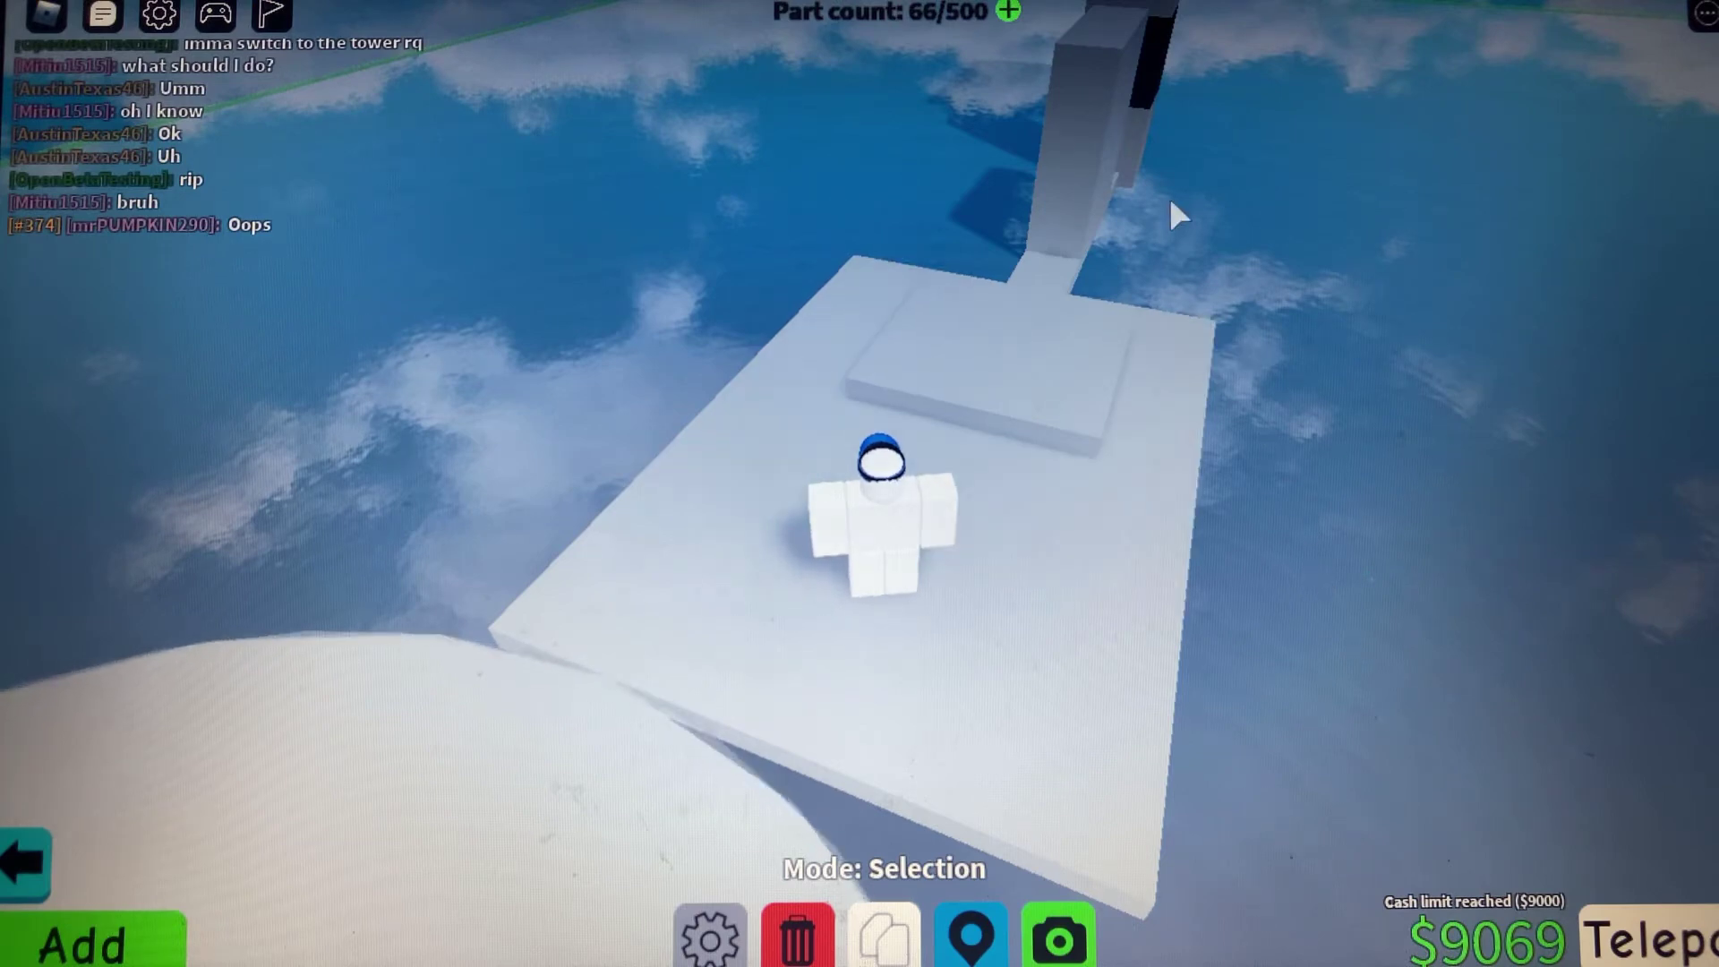
Walk the character back along the platform to the green checkpoint
key("Left")
key("Left")
key("w")
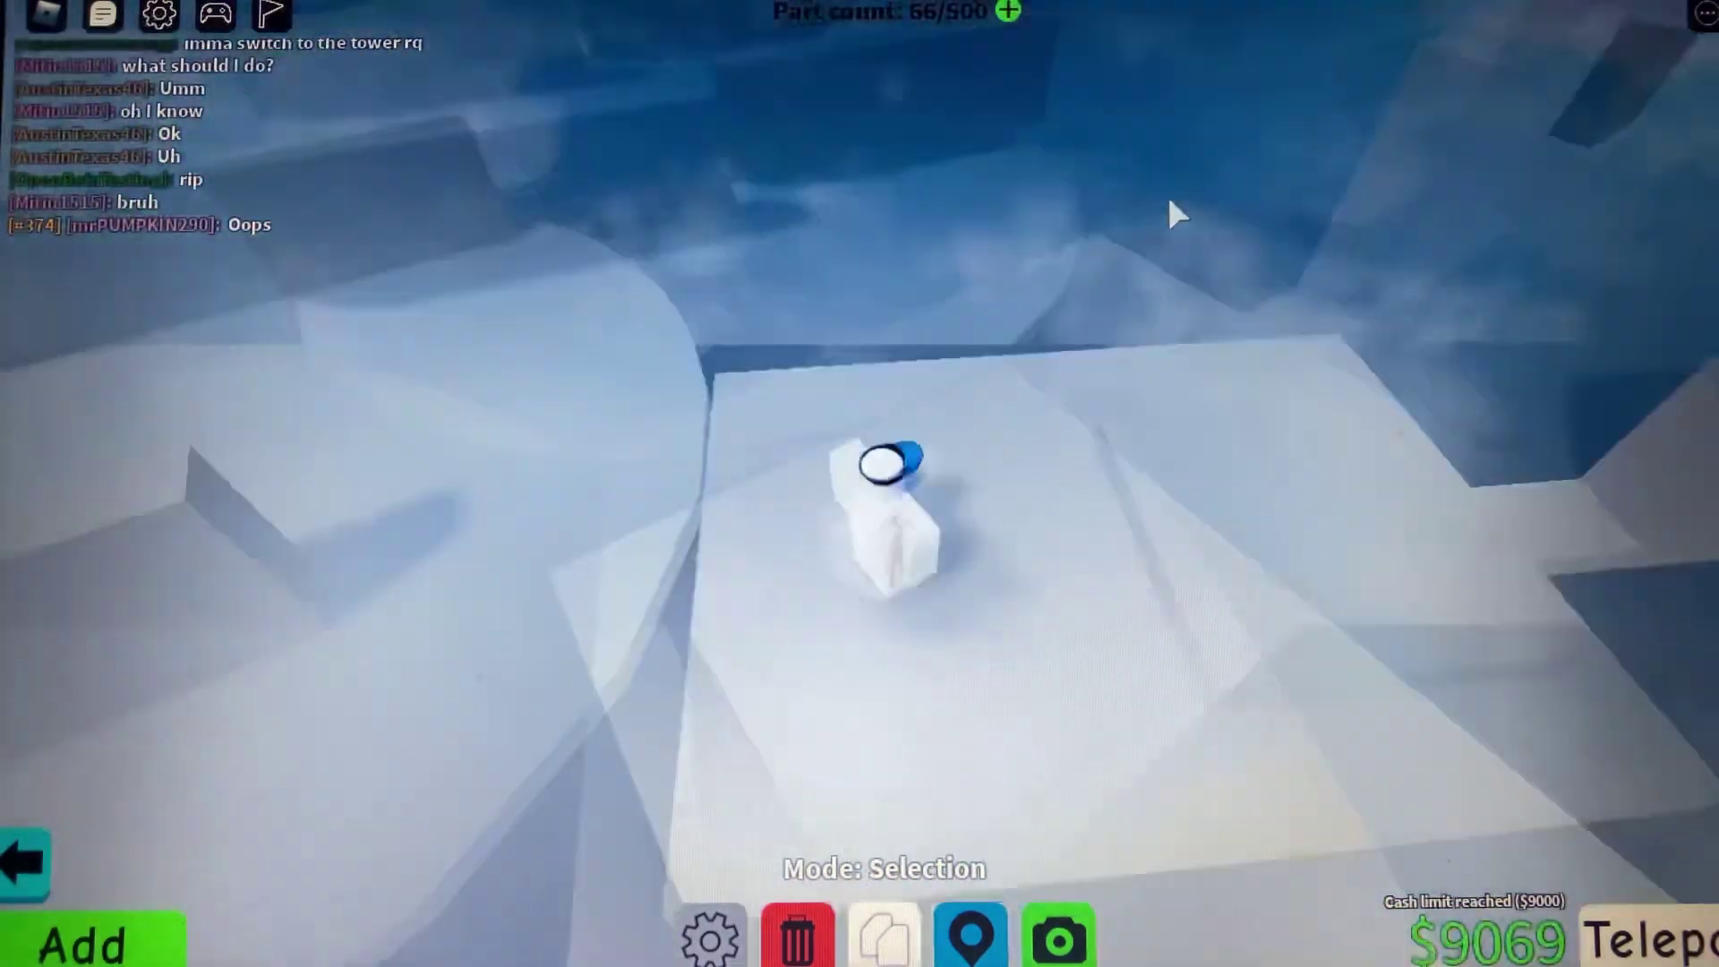
key("Right")
key("Right")
key("Right")
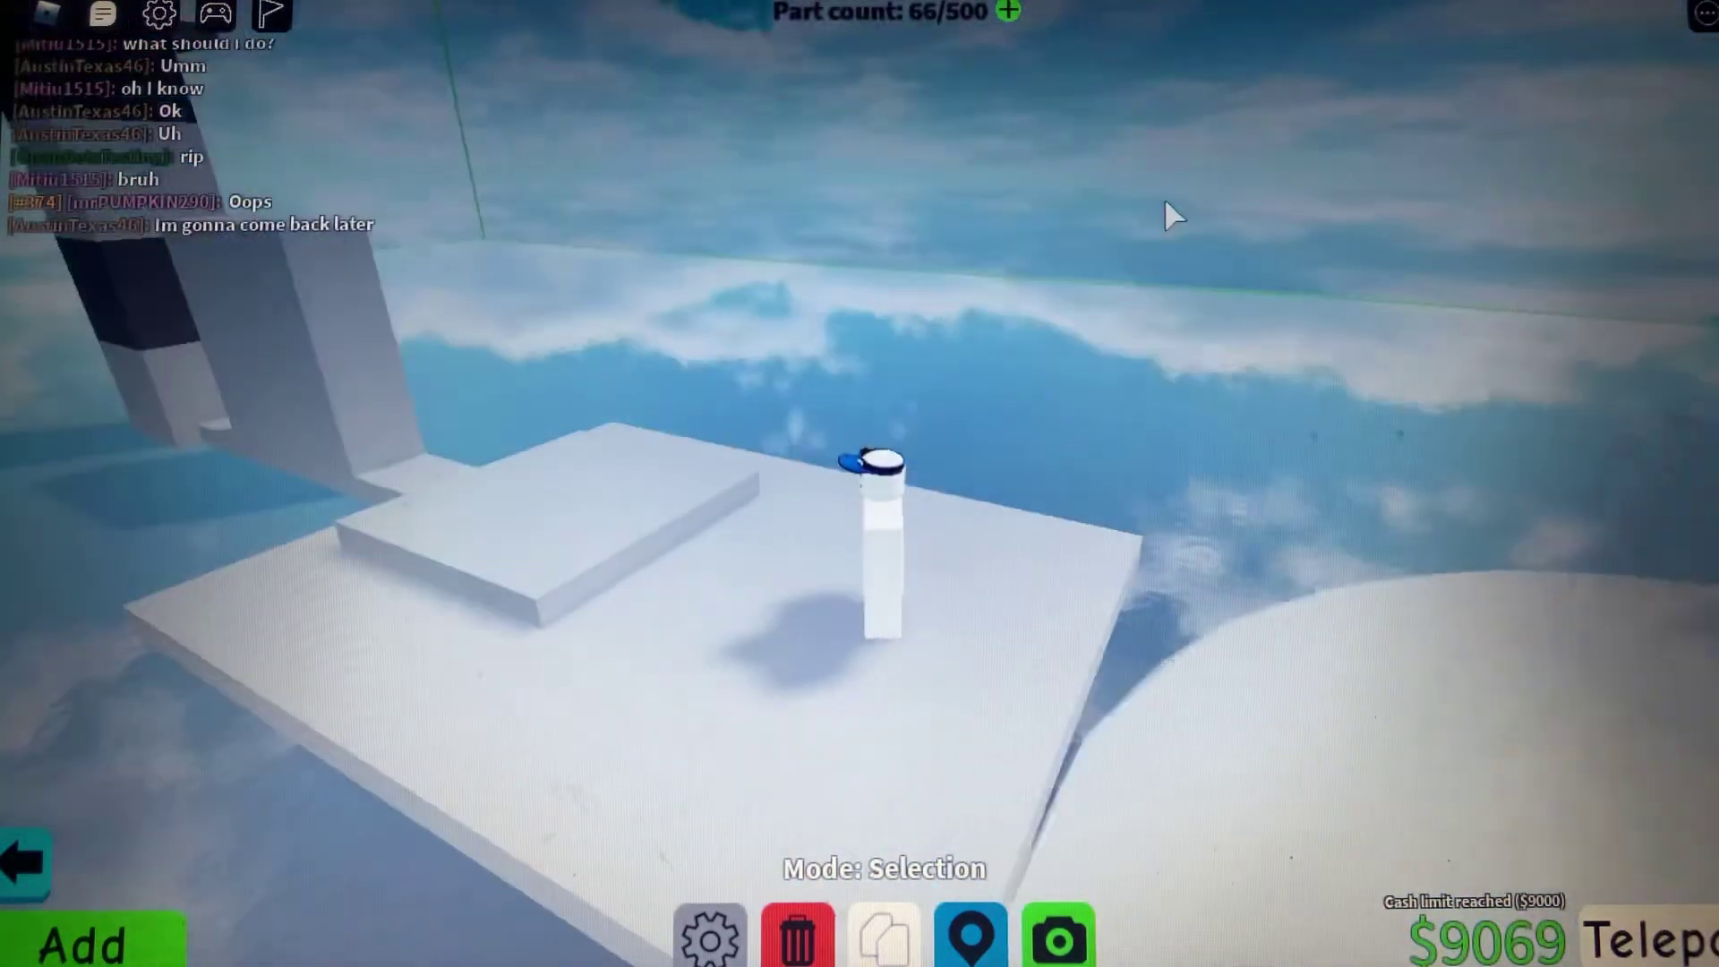
key("Left")
key("Left")
key("Left")
key("w")
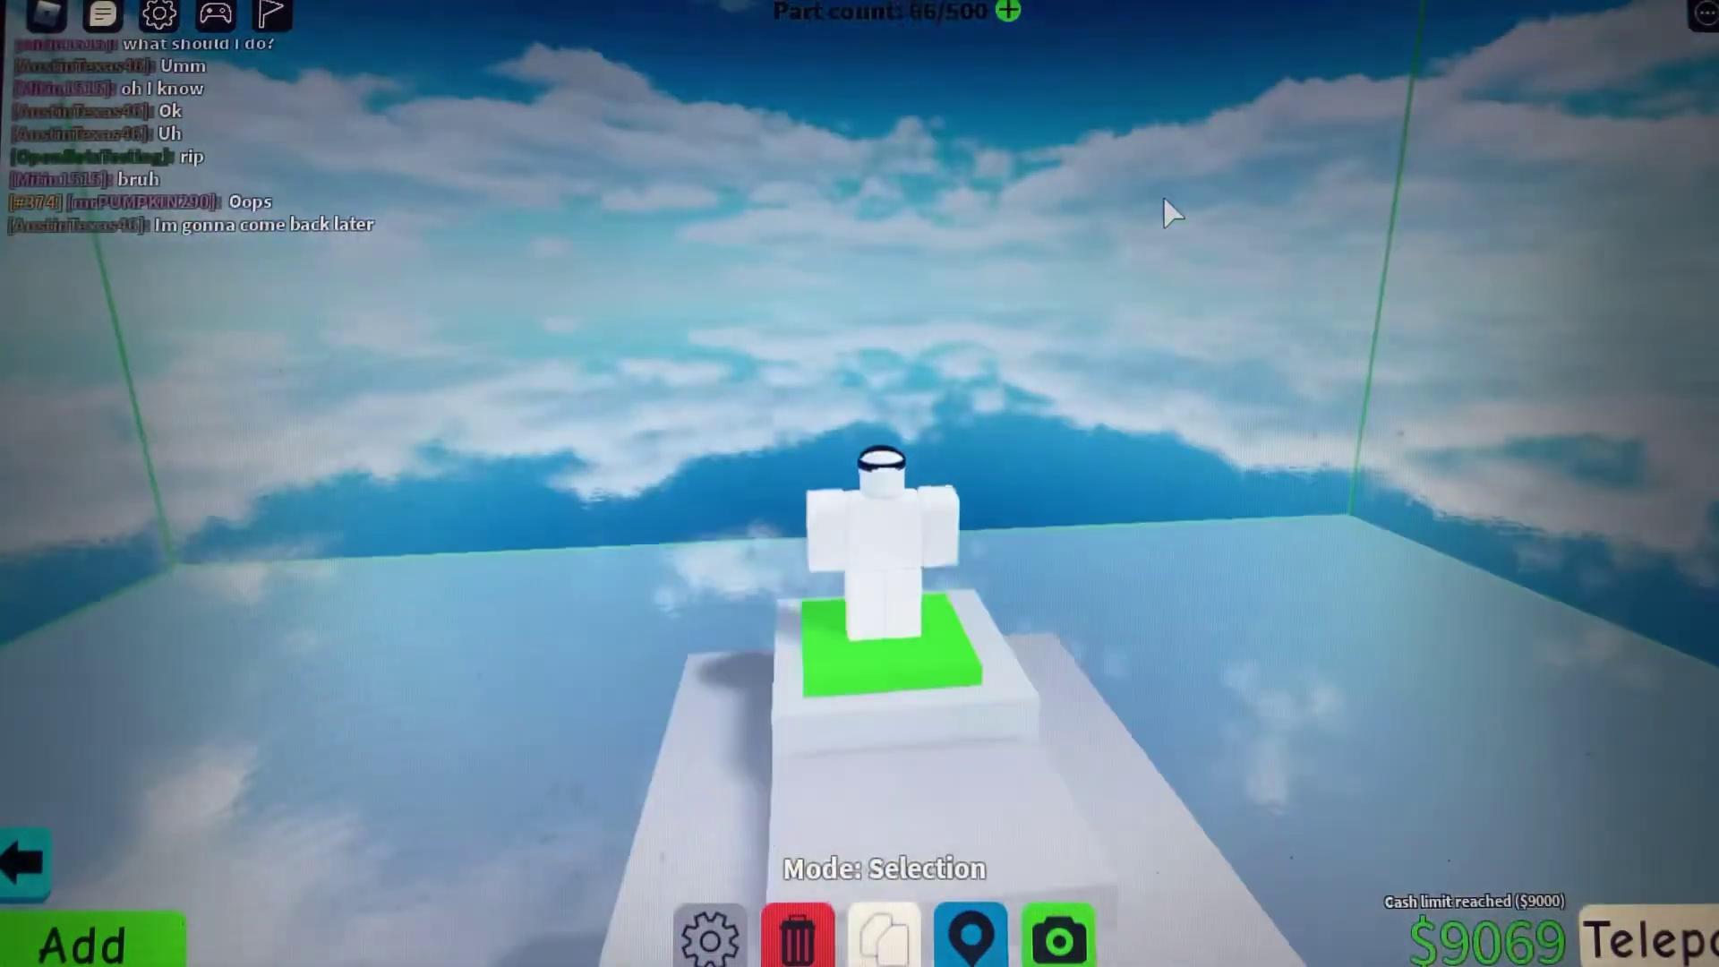
key("Left")
key("Left")
key("Left")
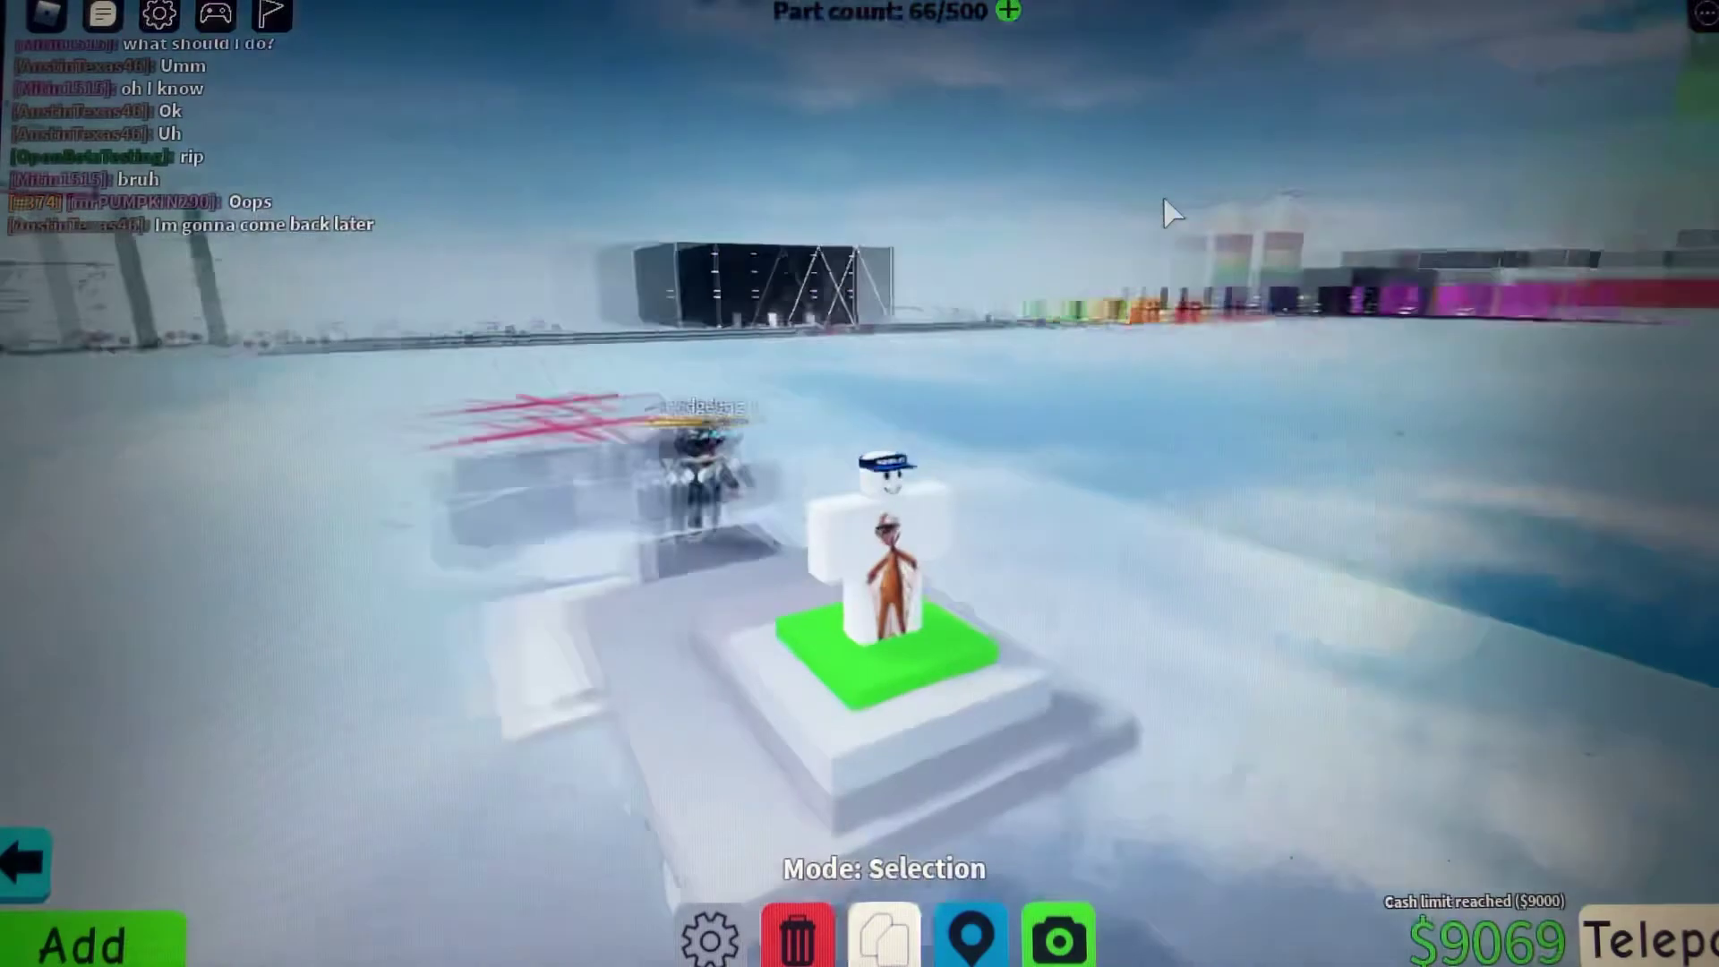
key("w")
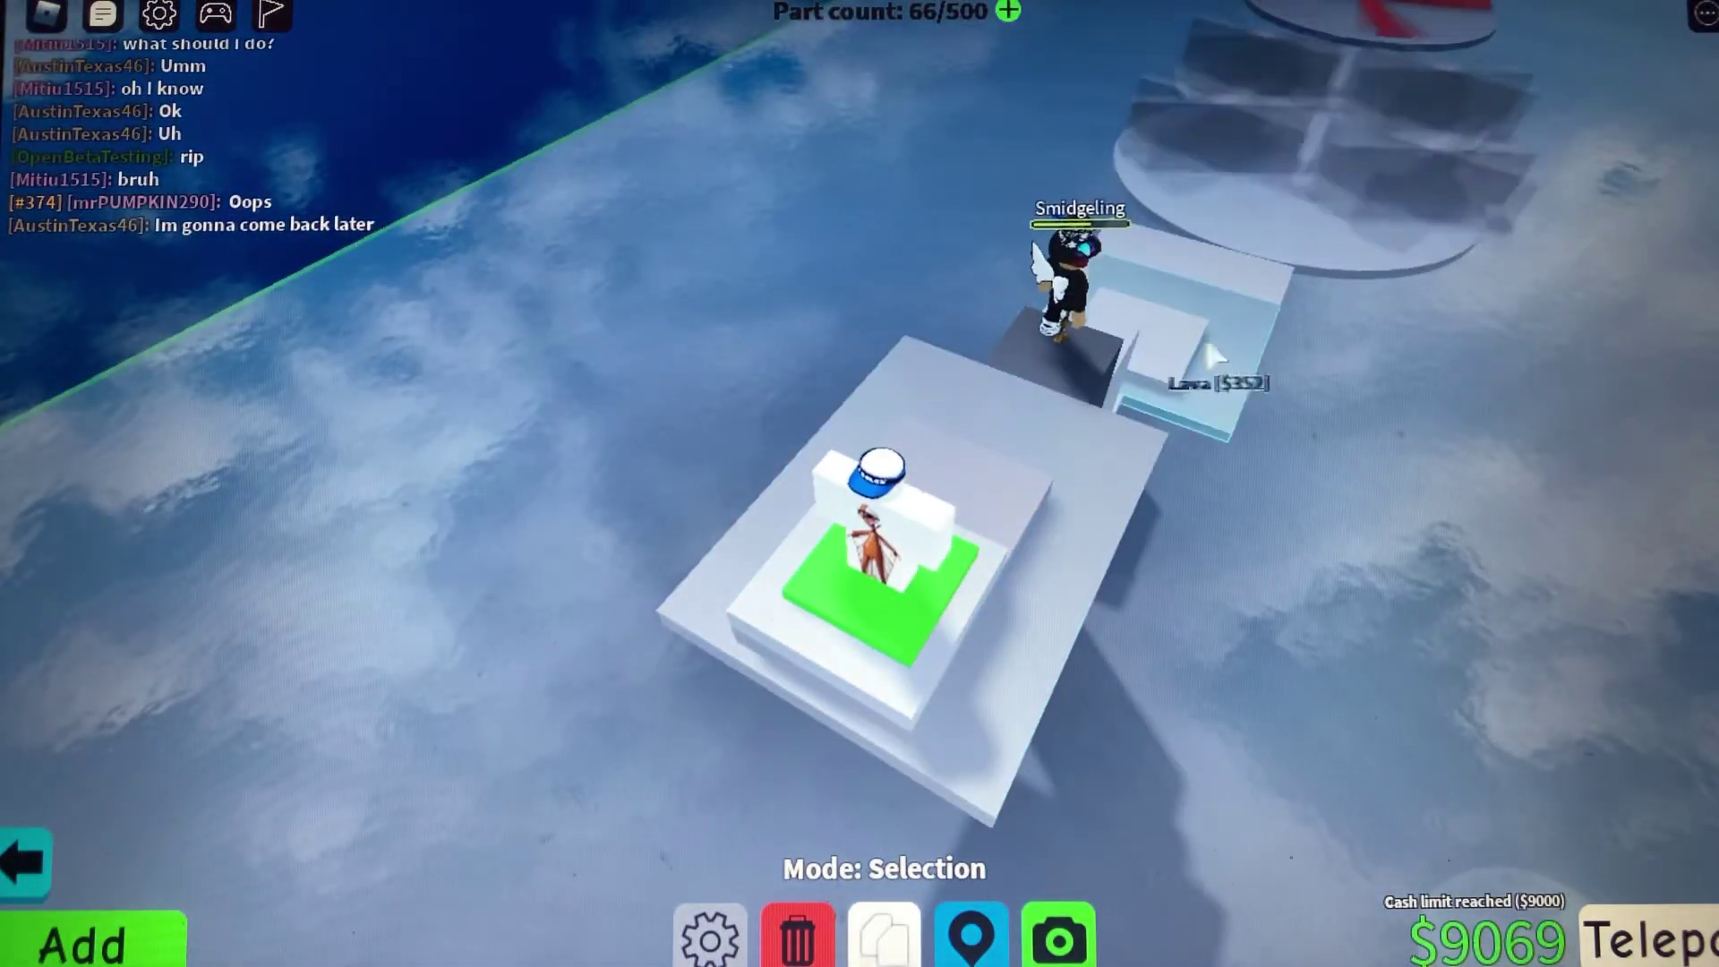
Enlarge the lava slab to about 13 by 11.5 and switch the obby back to play mode
left_click(1173, 344)
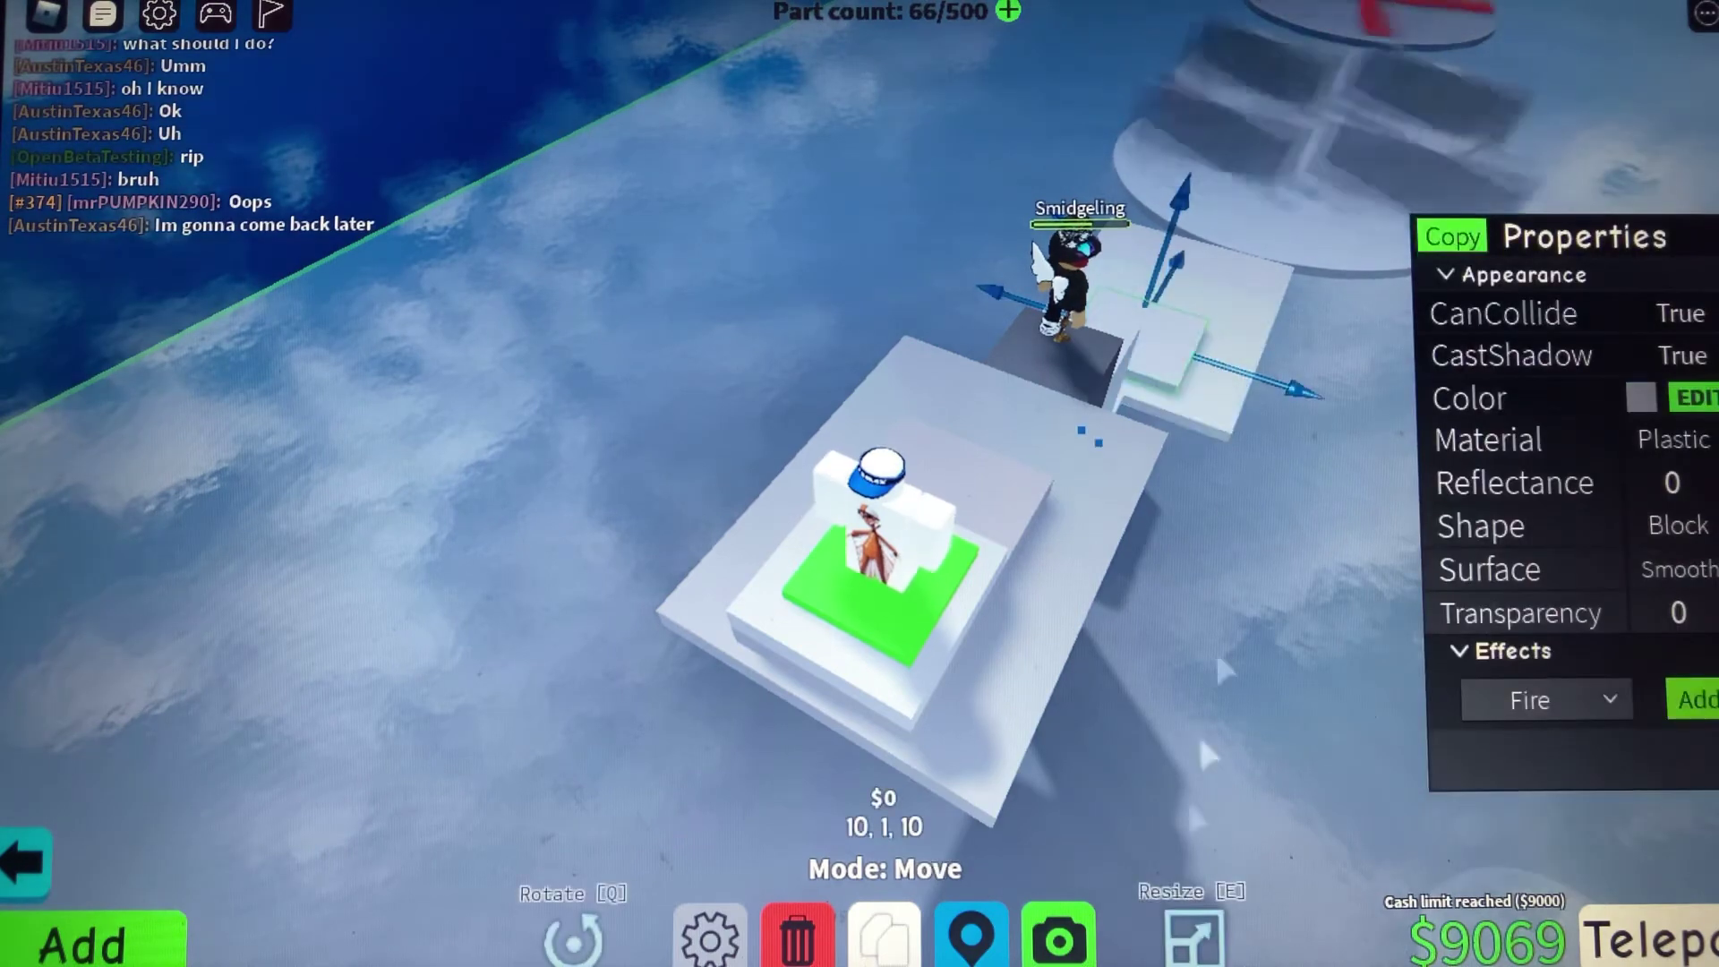
left_click(1217, 945)
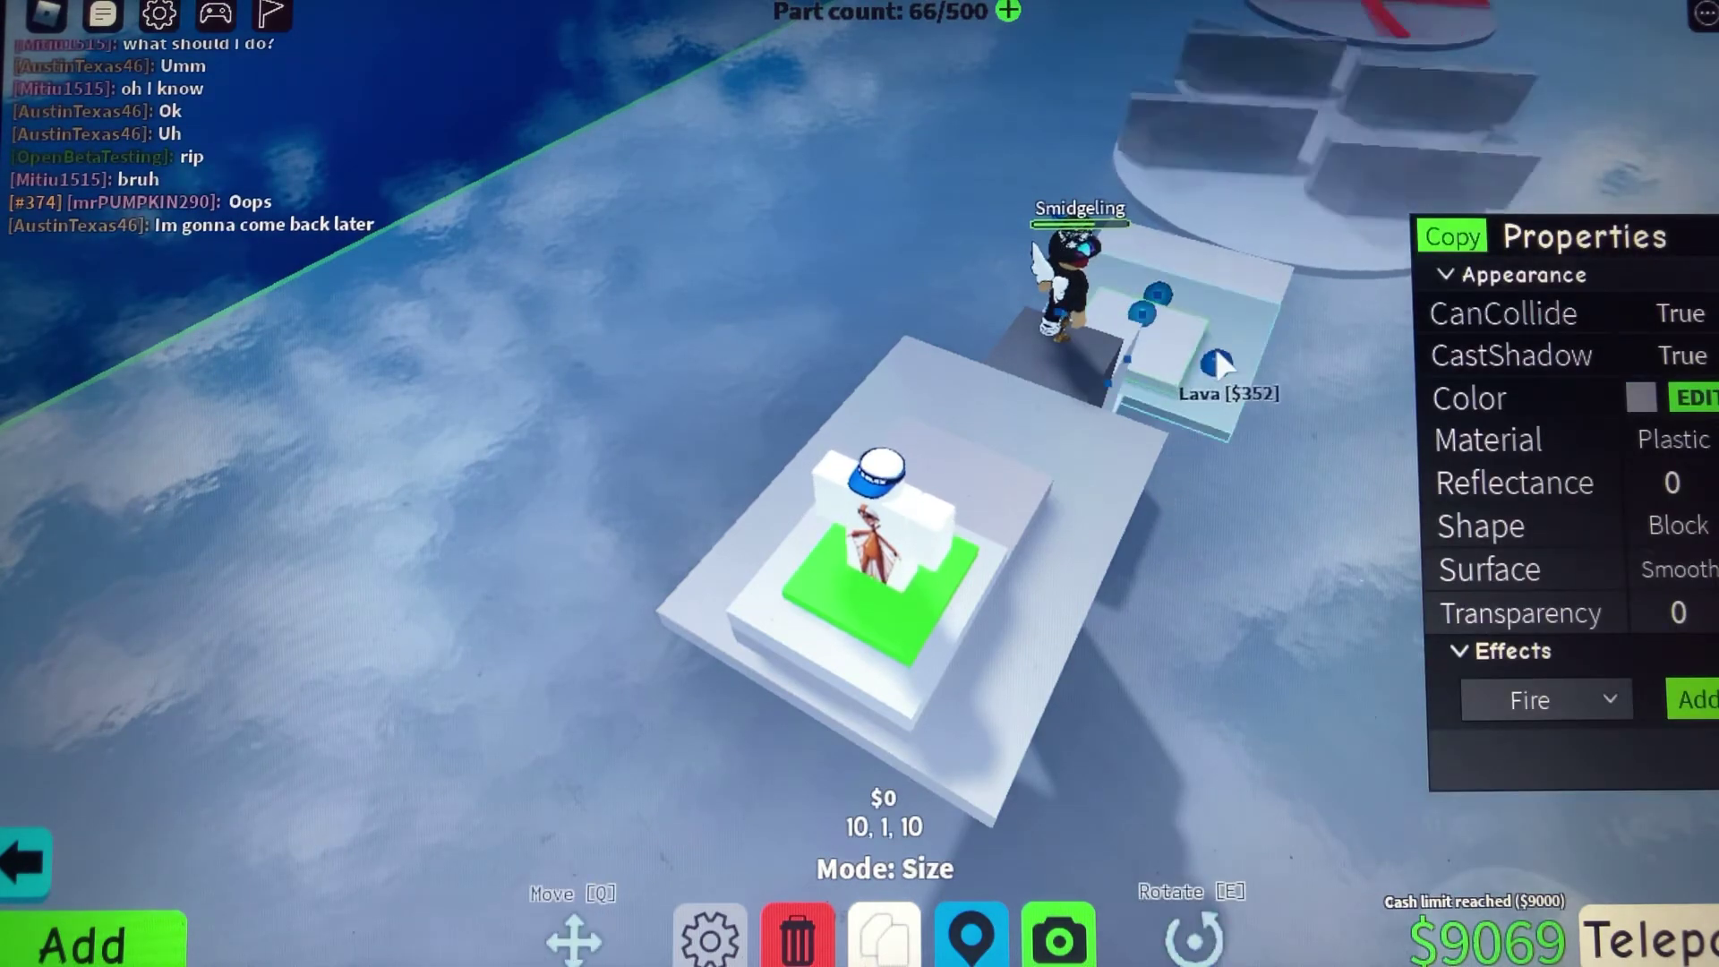
left_click_drag(1216, 364, 1239, 387)
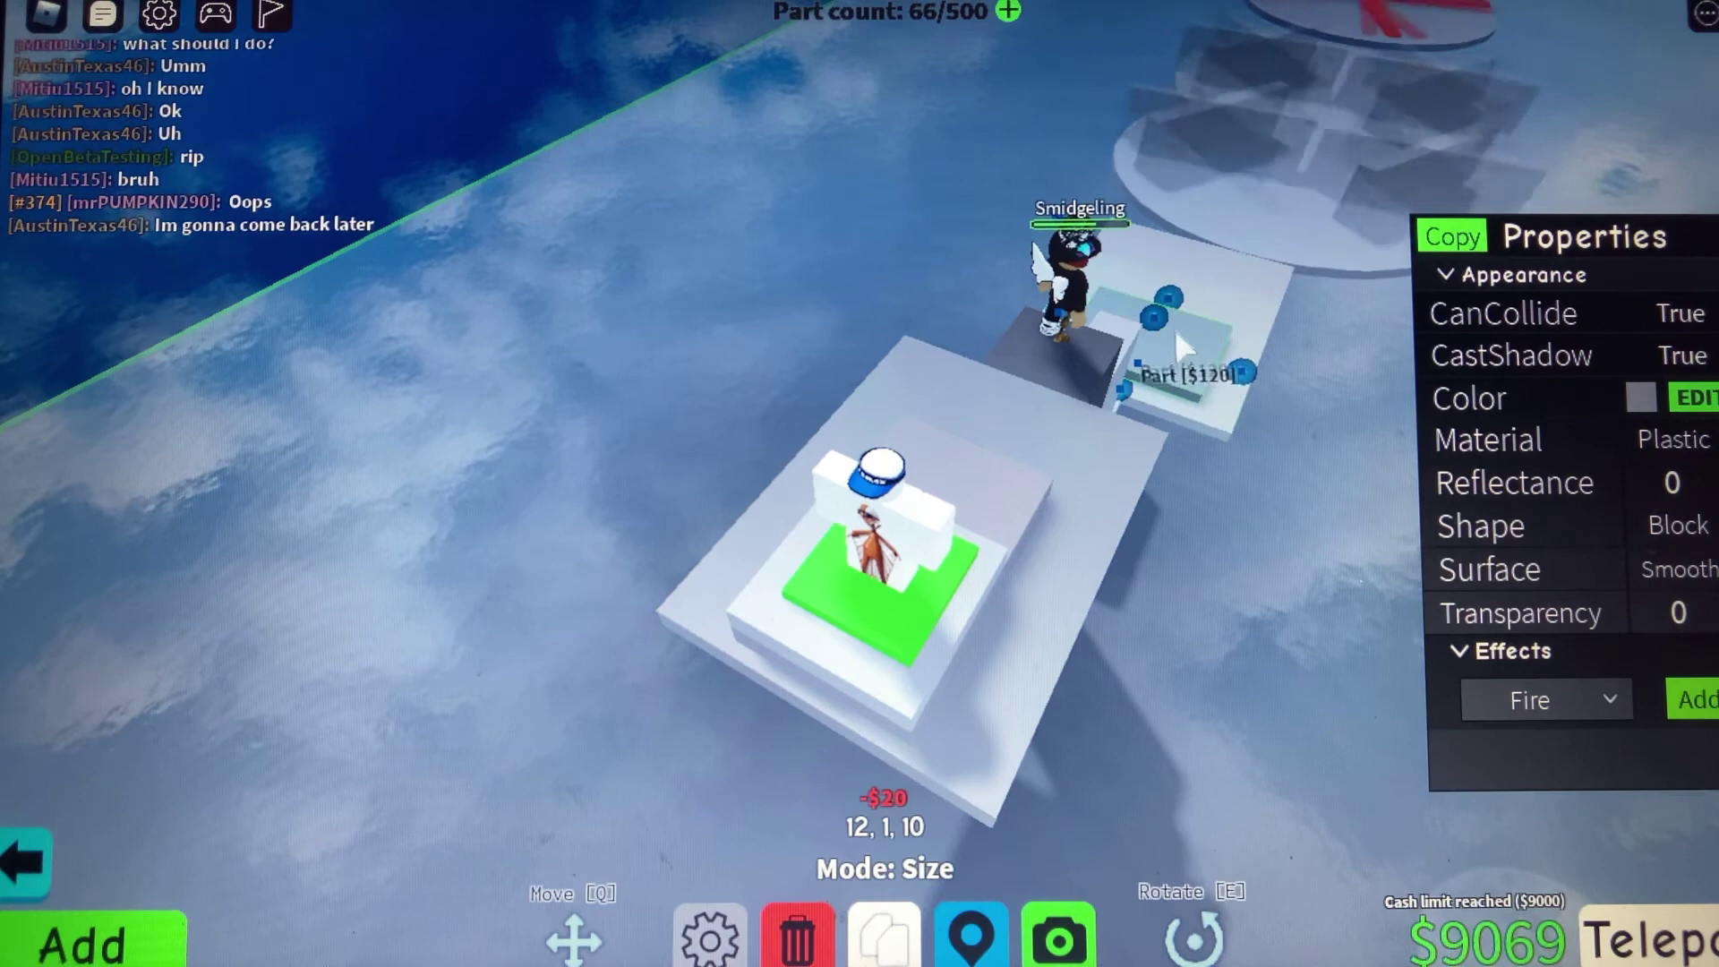
left_click_drag(1161, 288, 1167, 277)
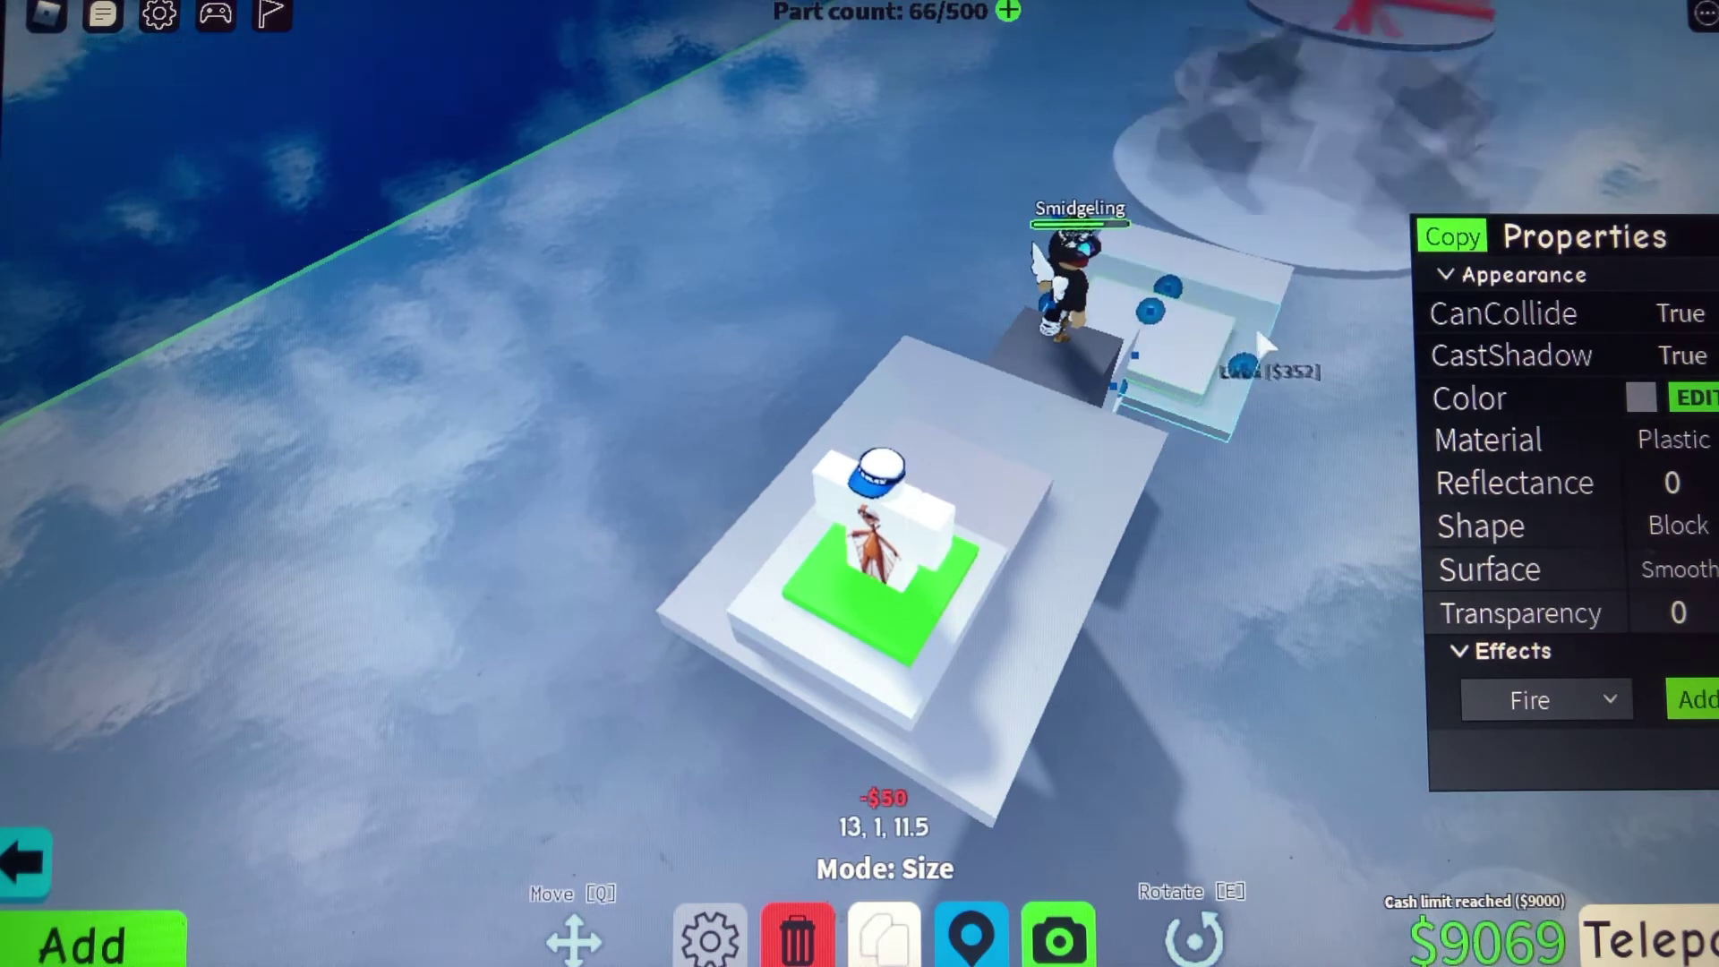
left_click(1275, 339)
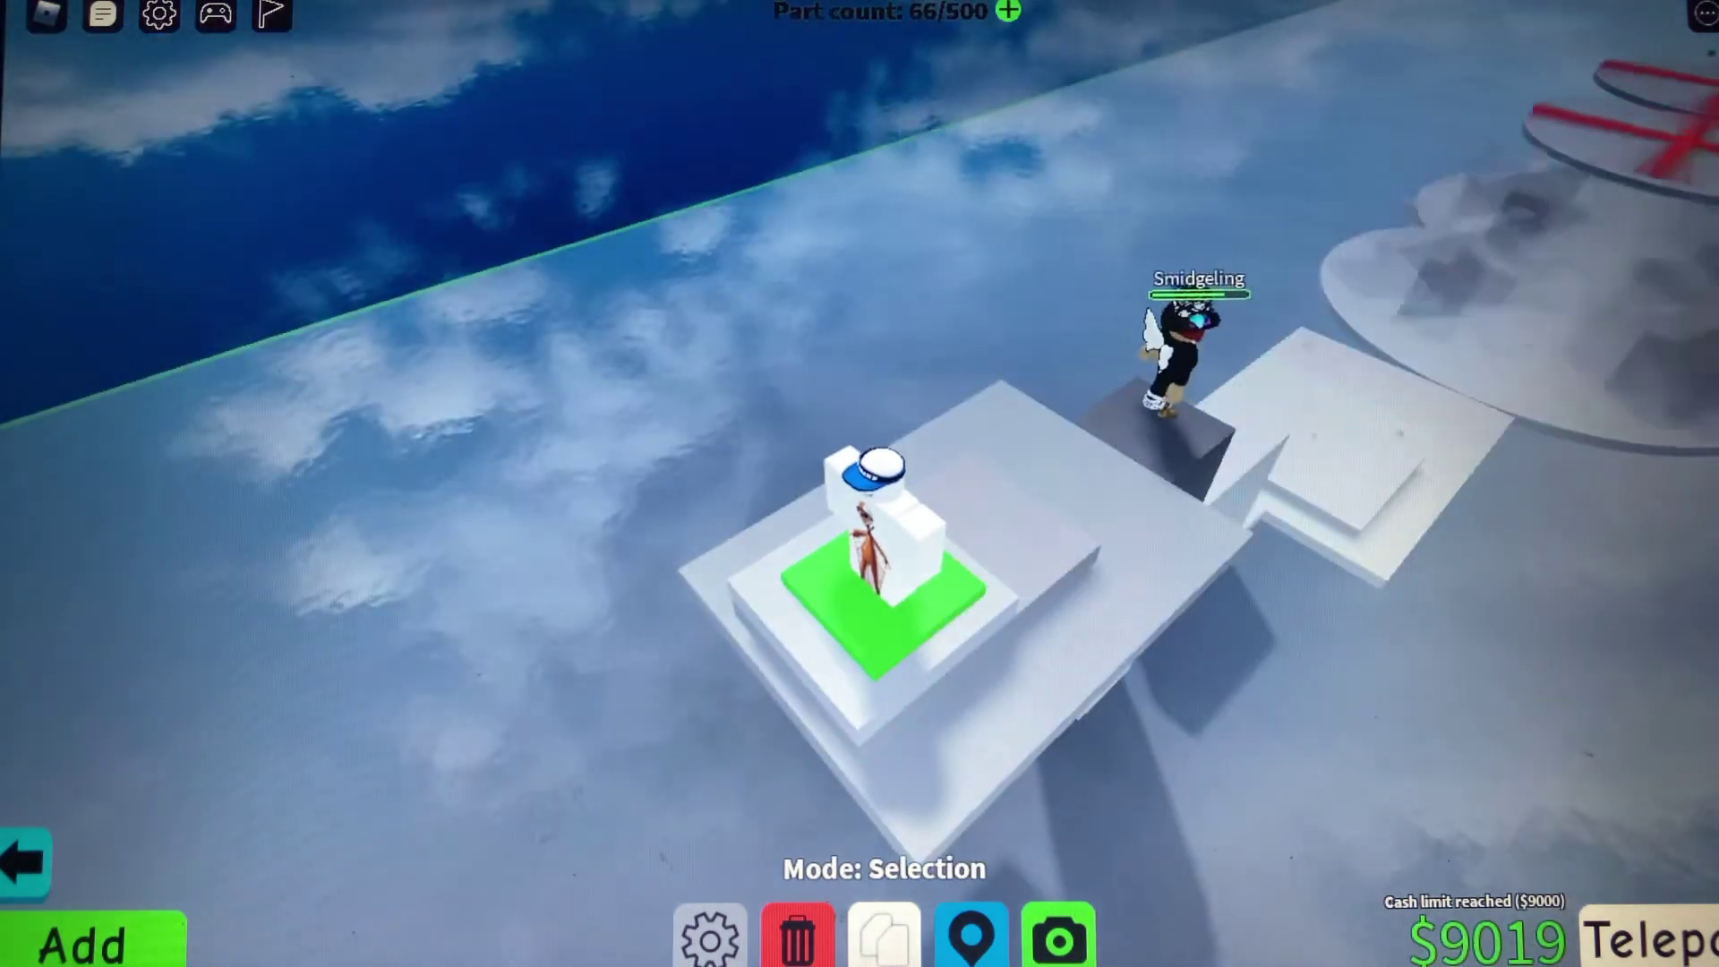
left_click(34, 844)
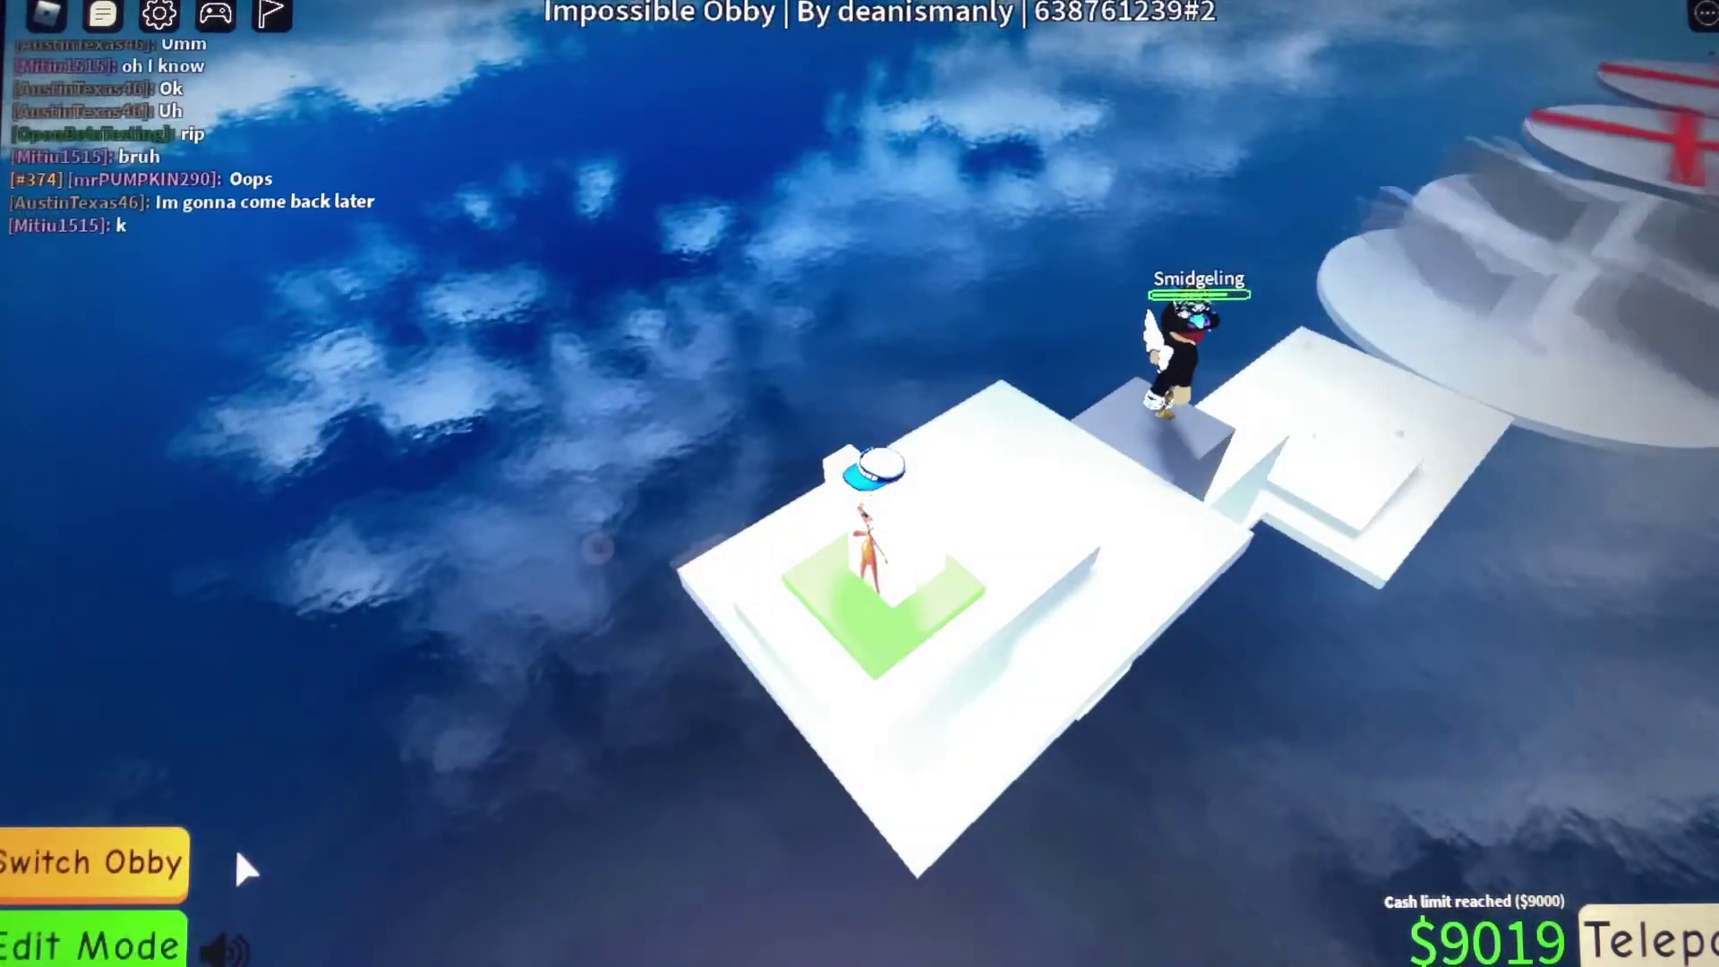
left_click(154, 940)
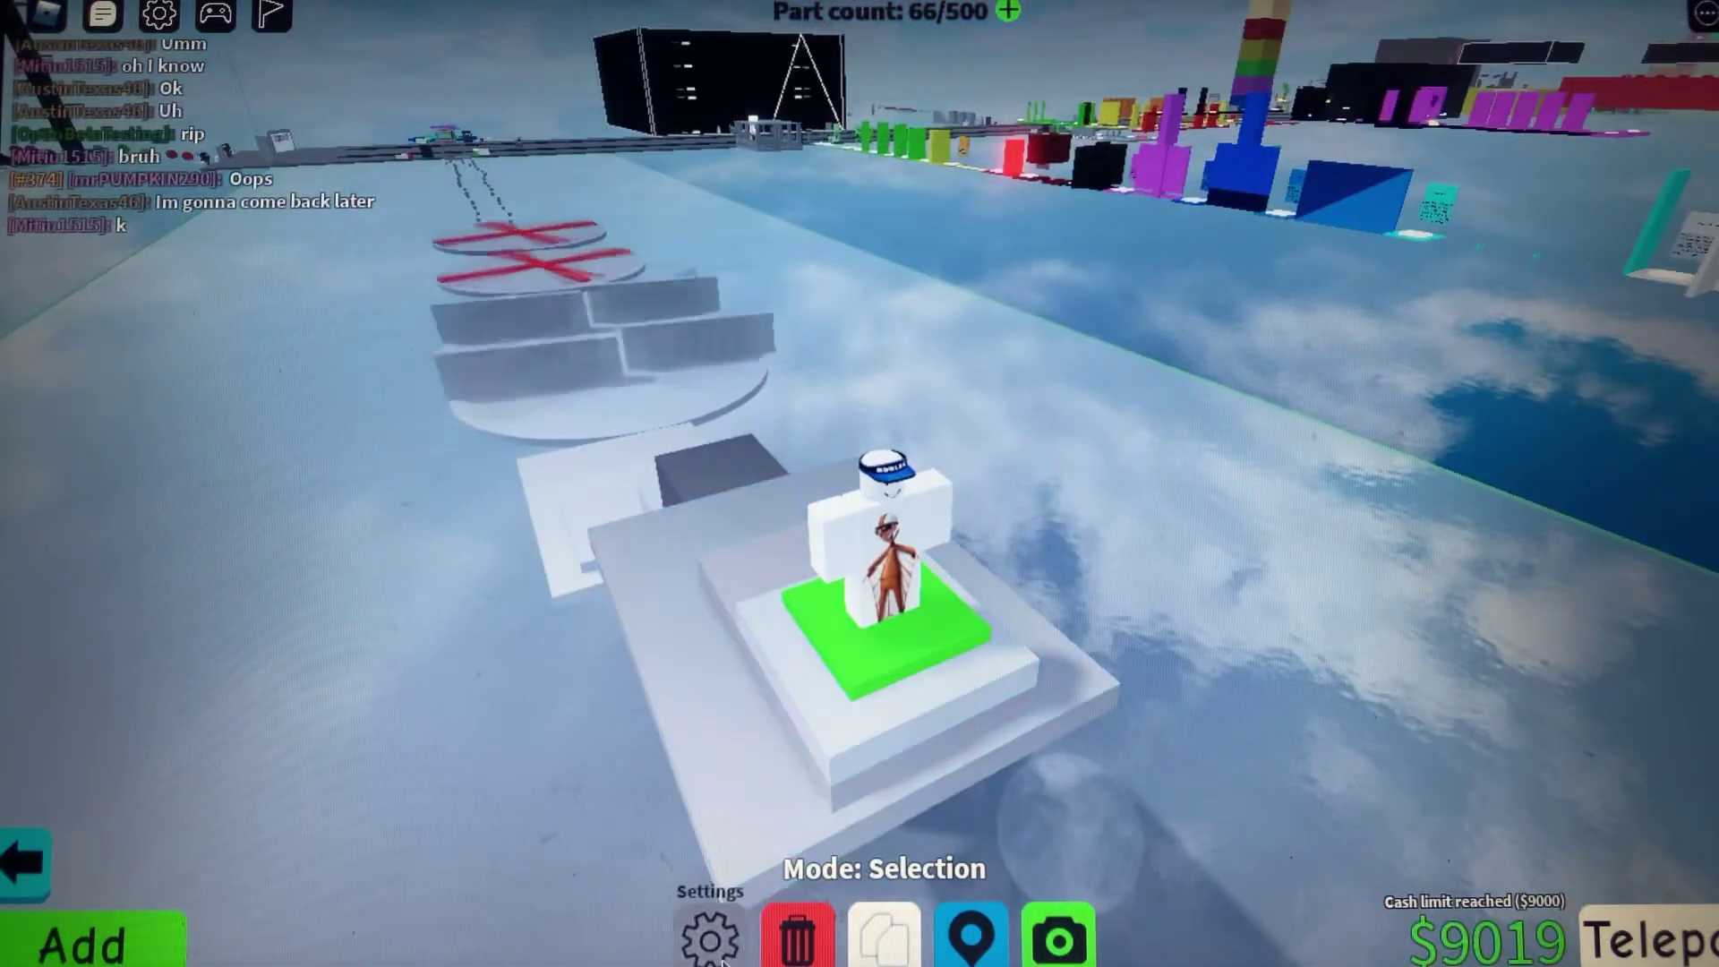
left_click(709, 938)
left_click(886, 643)
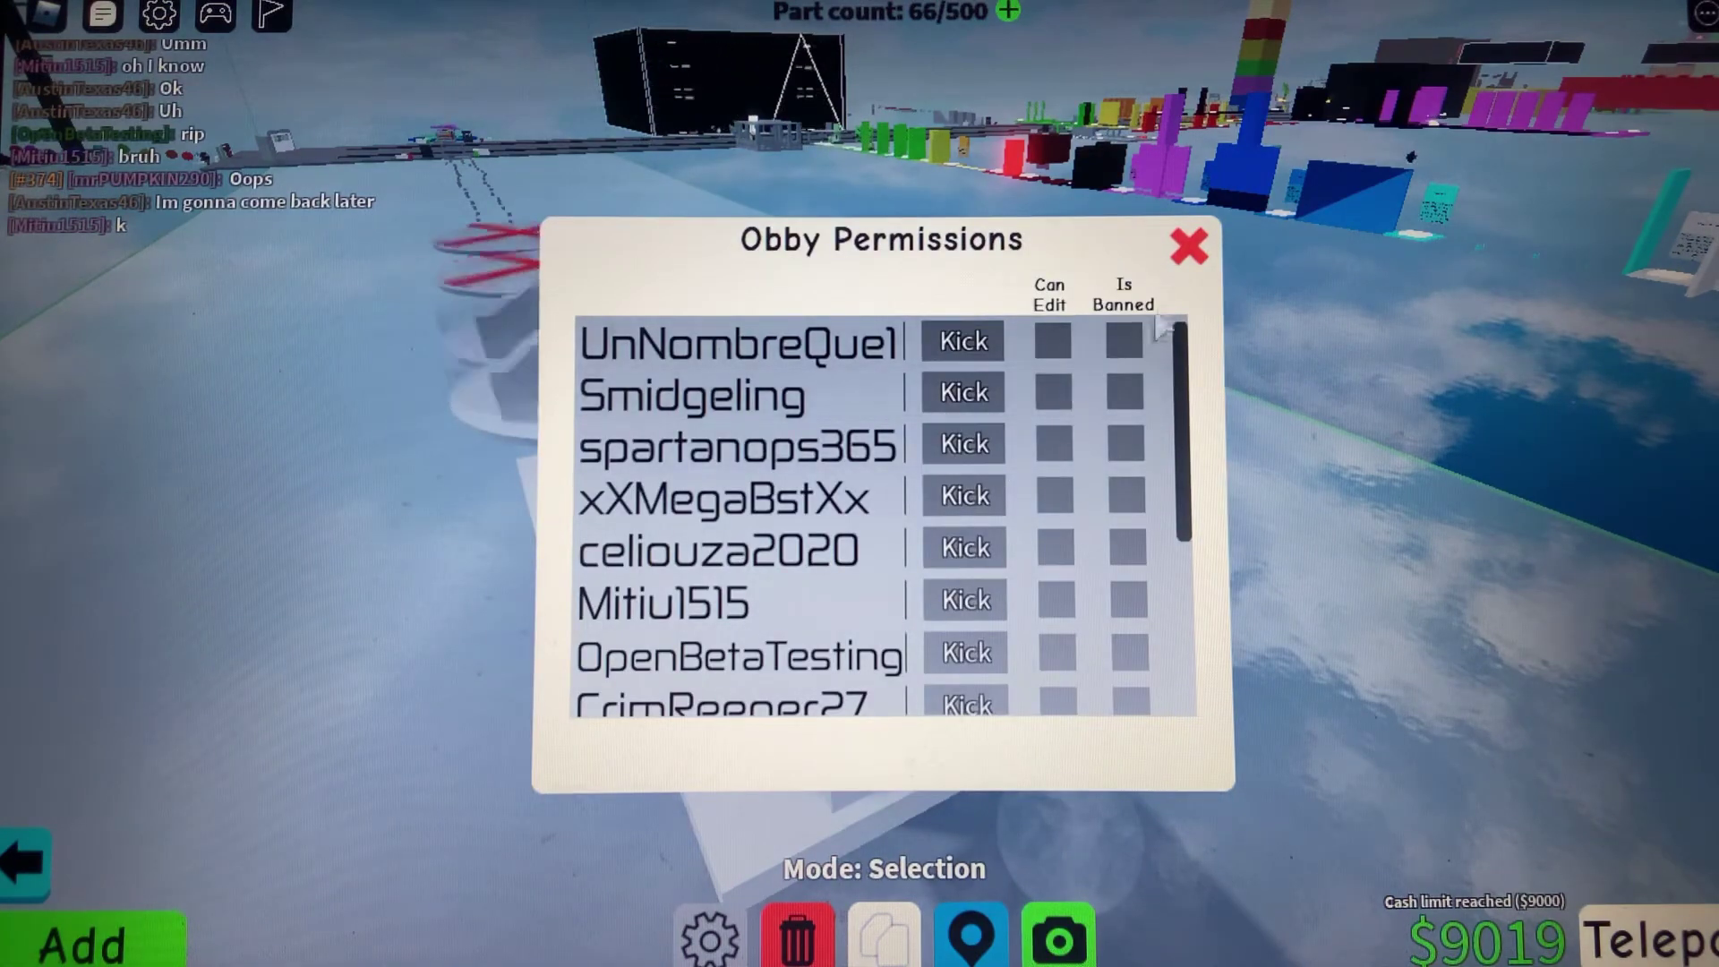
left_click(1188, 243)
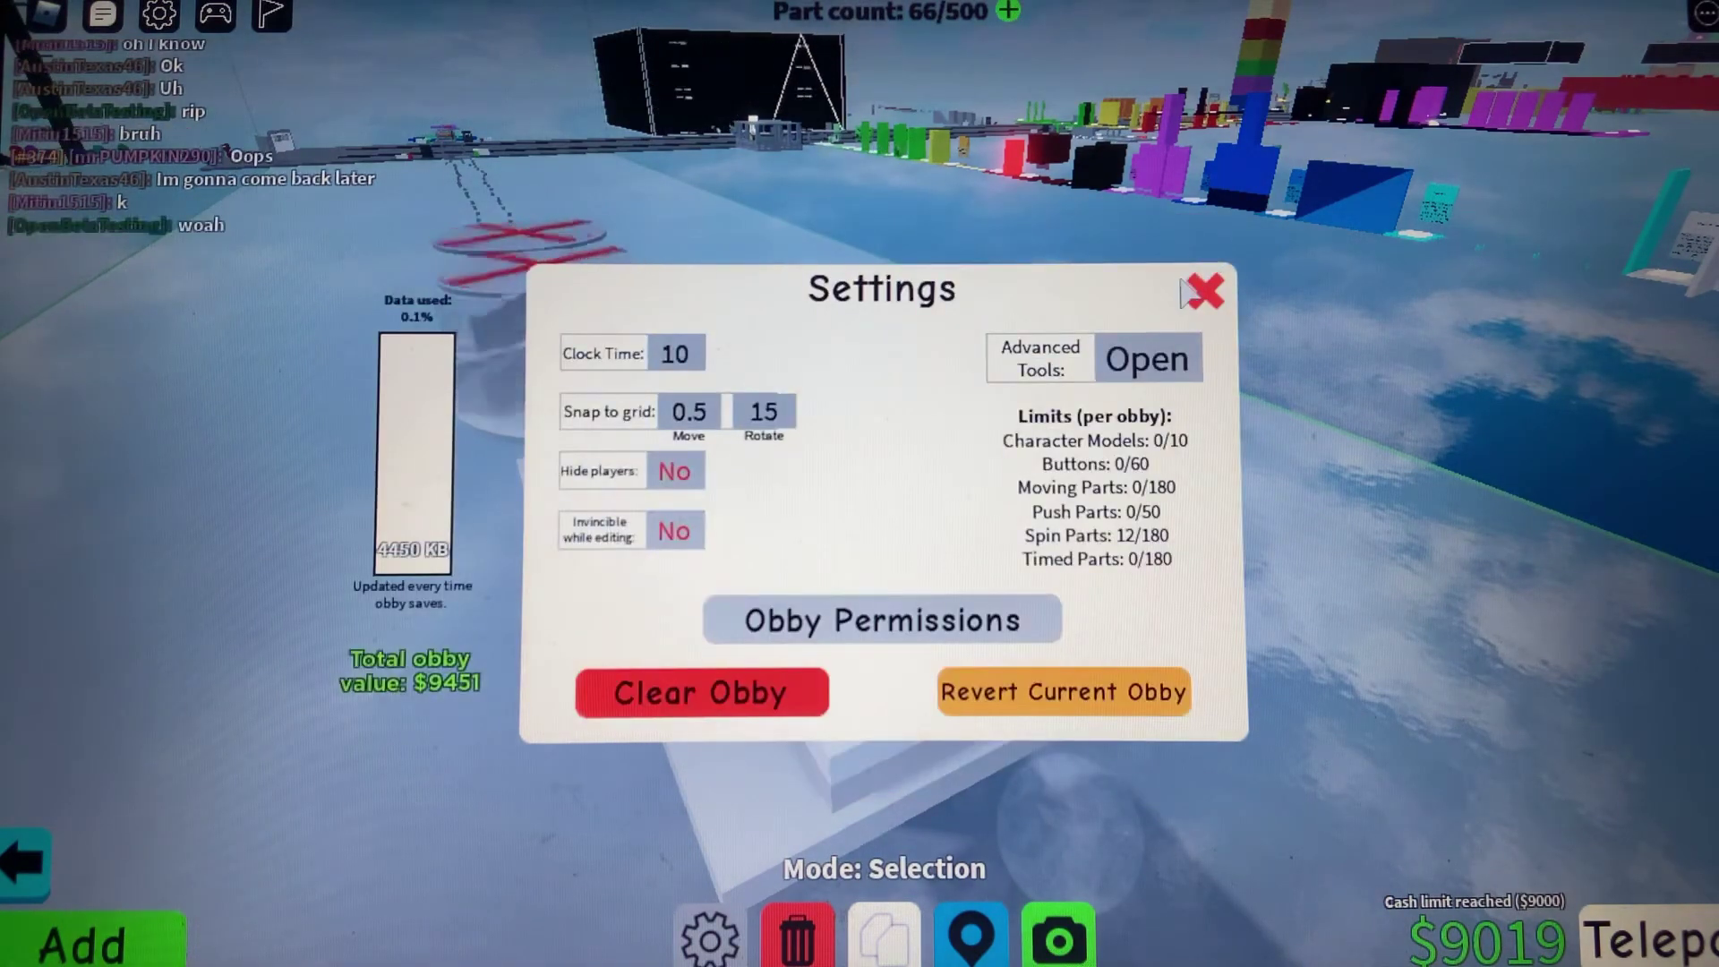
left_click(1191, 295)
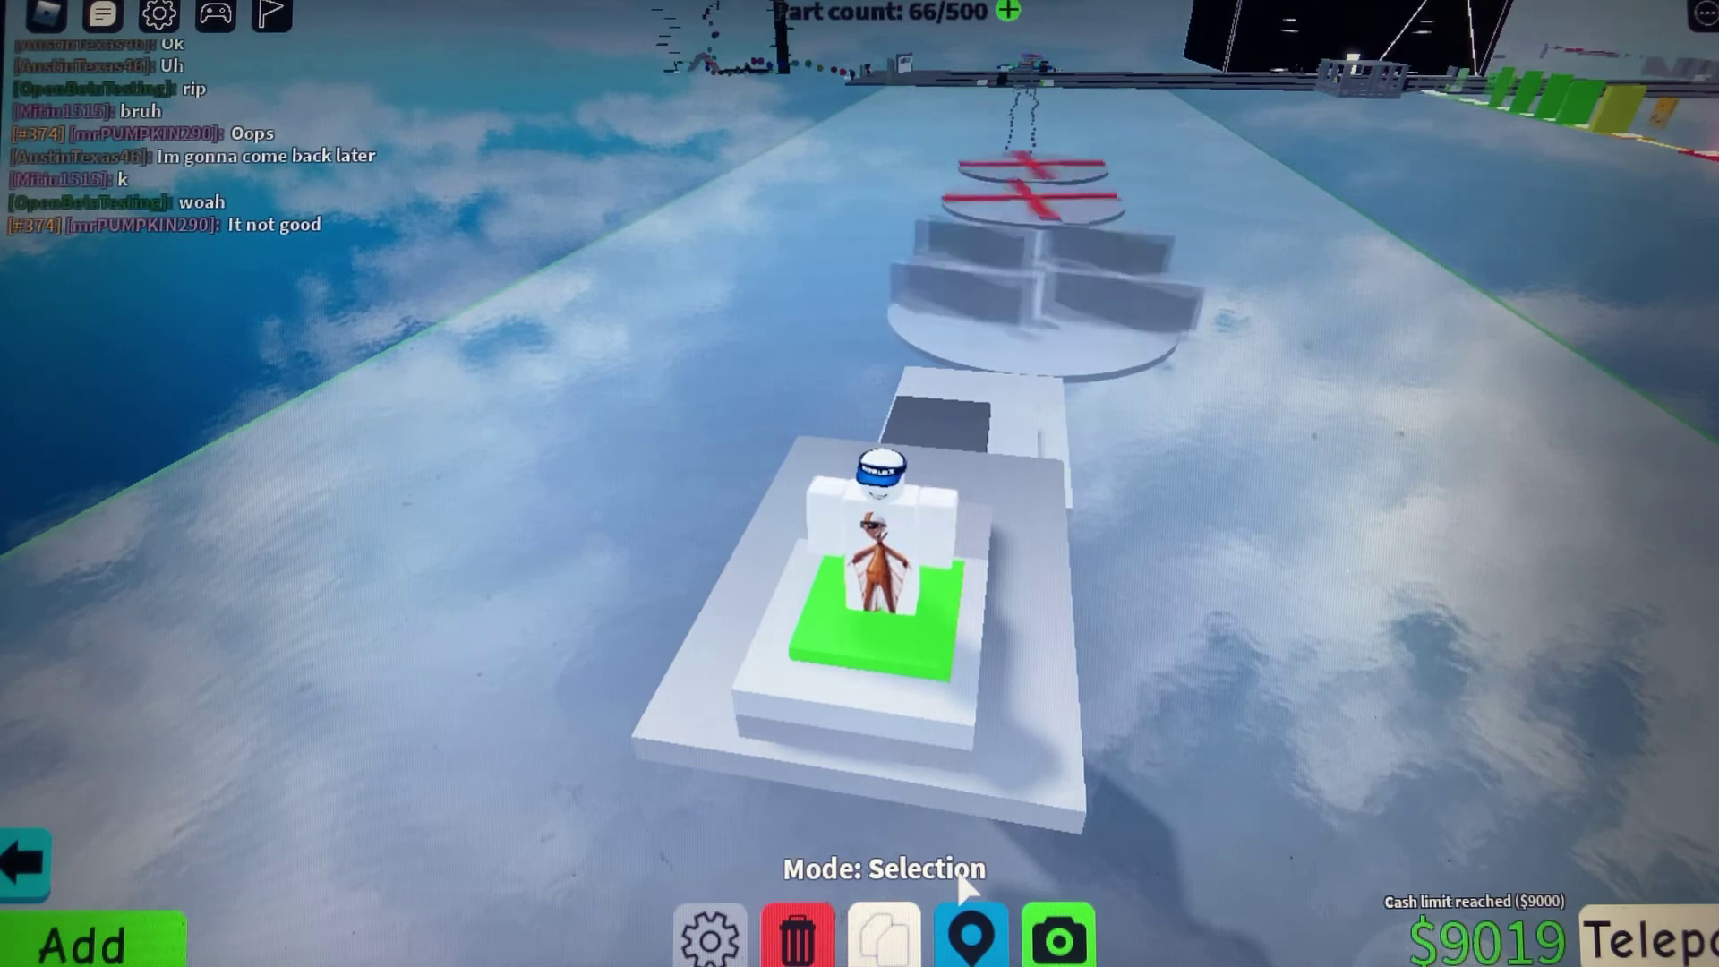
Teleport the character to a far spot and bring up the list of obbies to visit
left_click(978, 940)
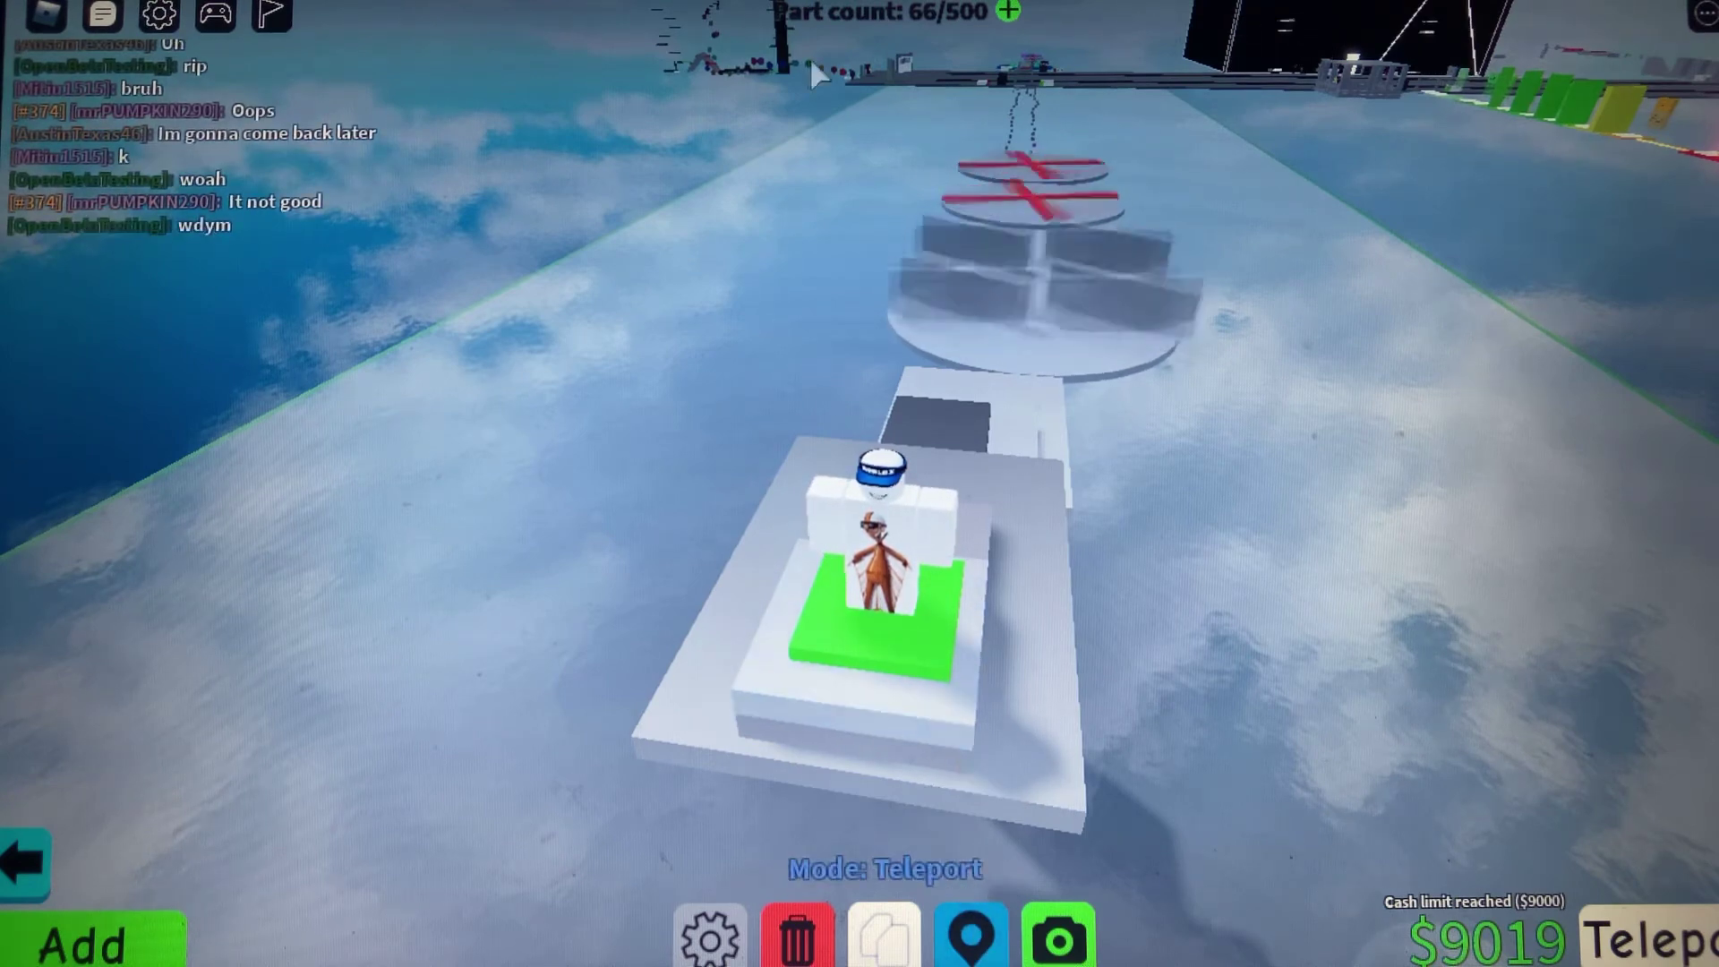
left_click(1014, 80)
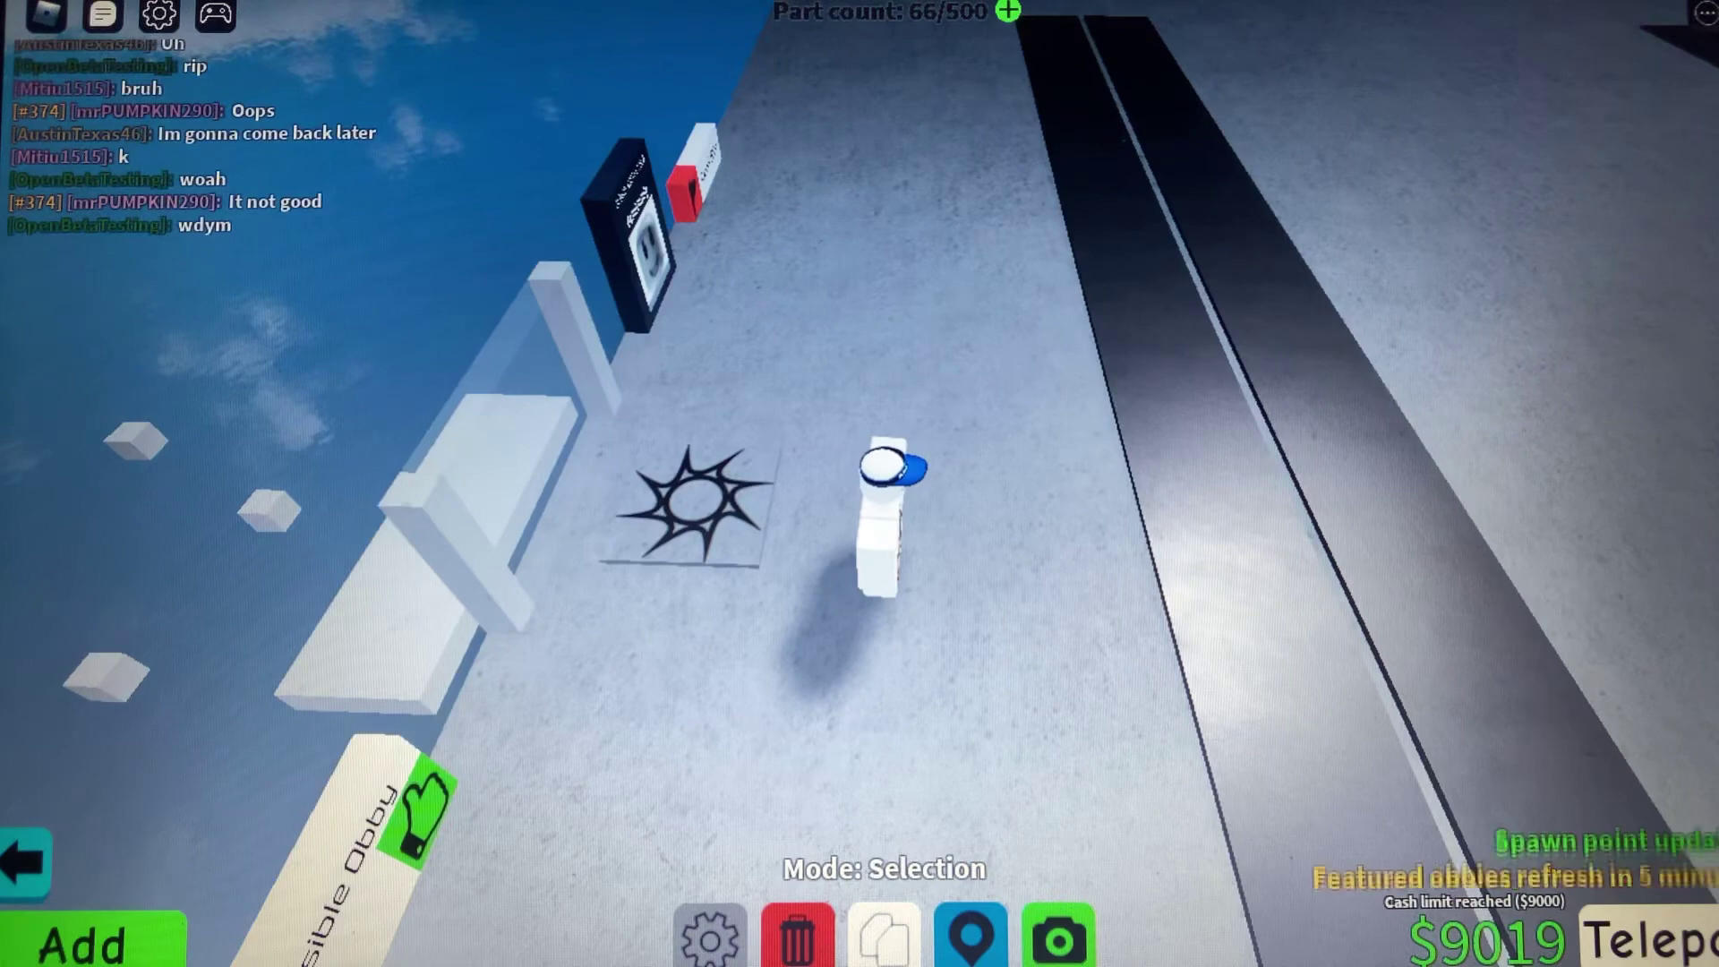
left_click(1649, 940)
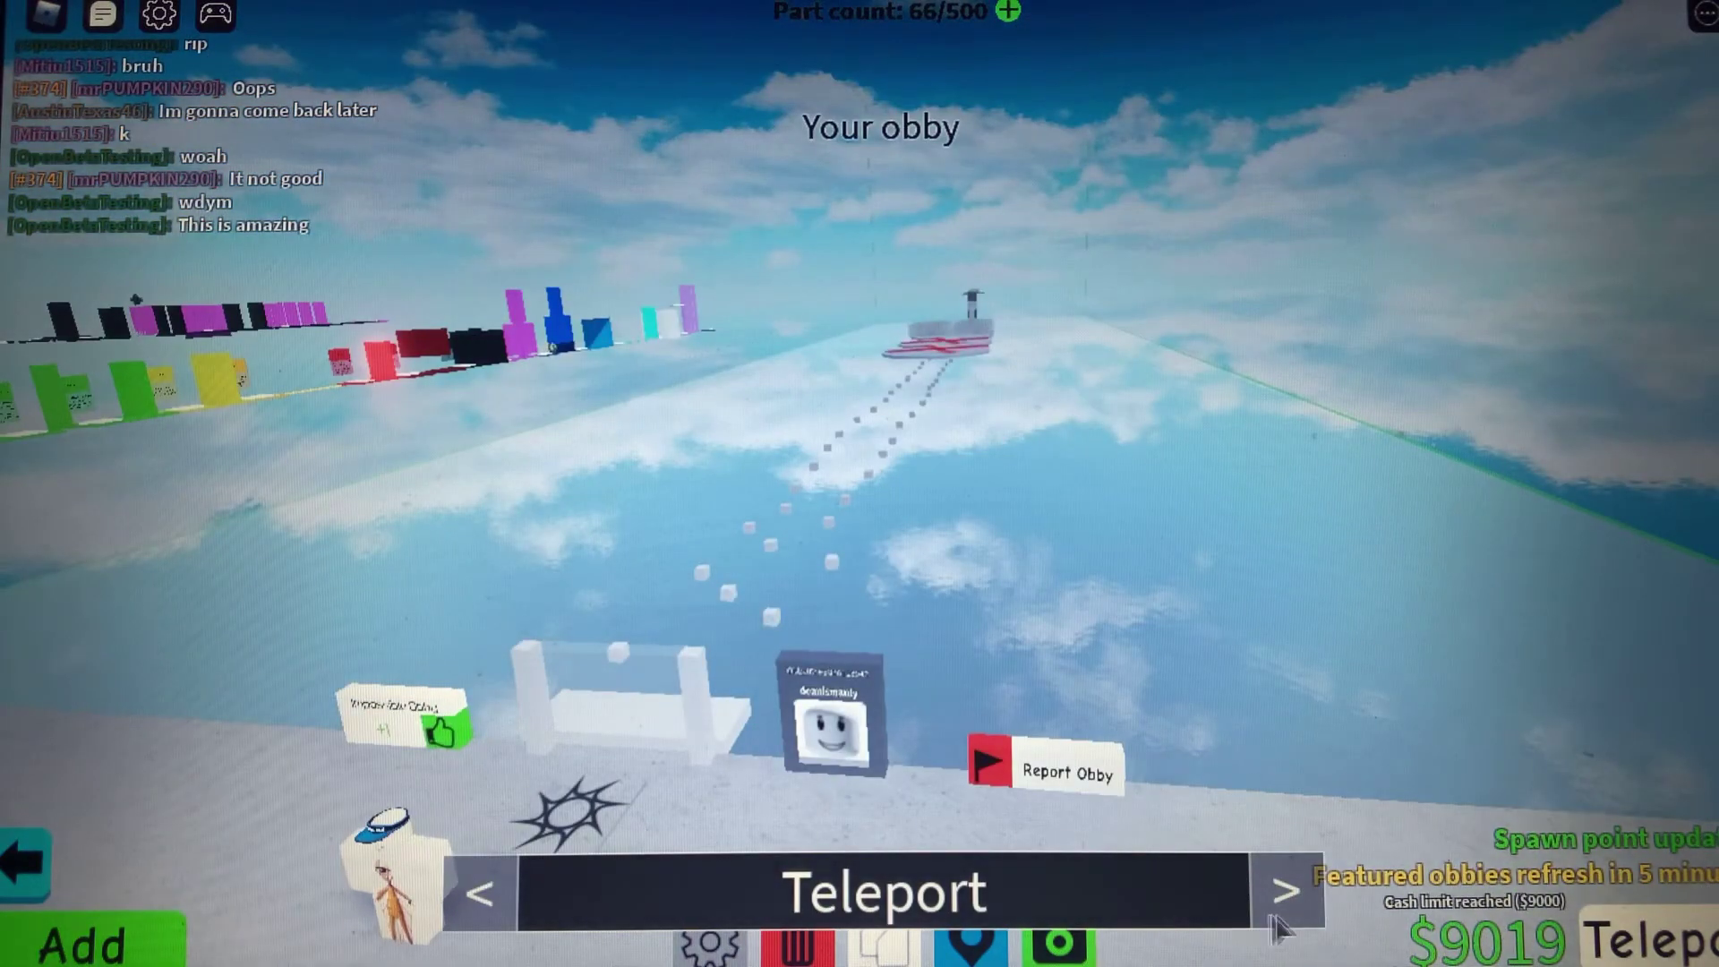
Cycle through the obbies and travel to Smidgeling's obby 'For now chill'
left_click(1283, 893)
left_click(1283, 894)
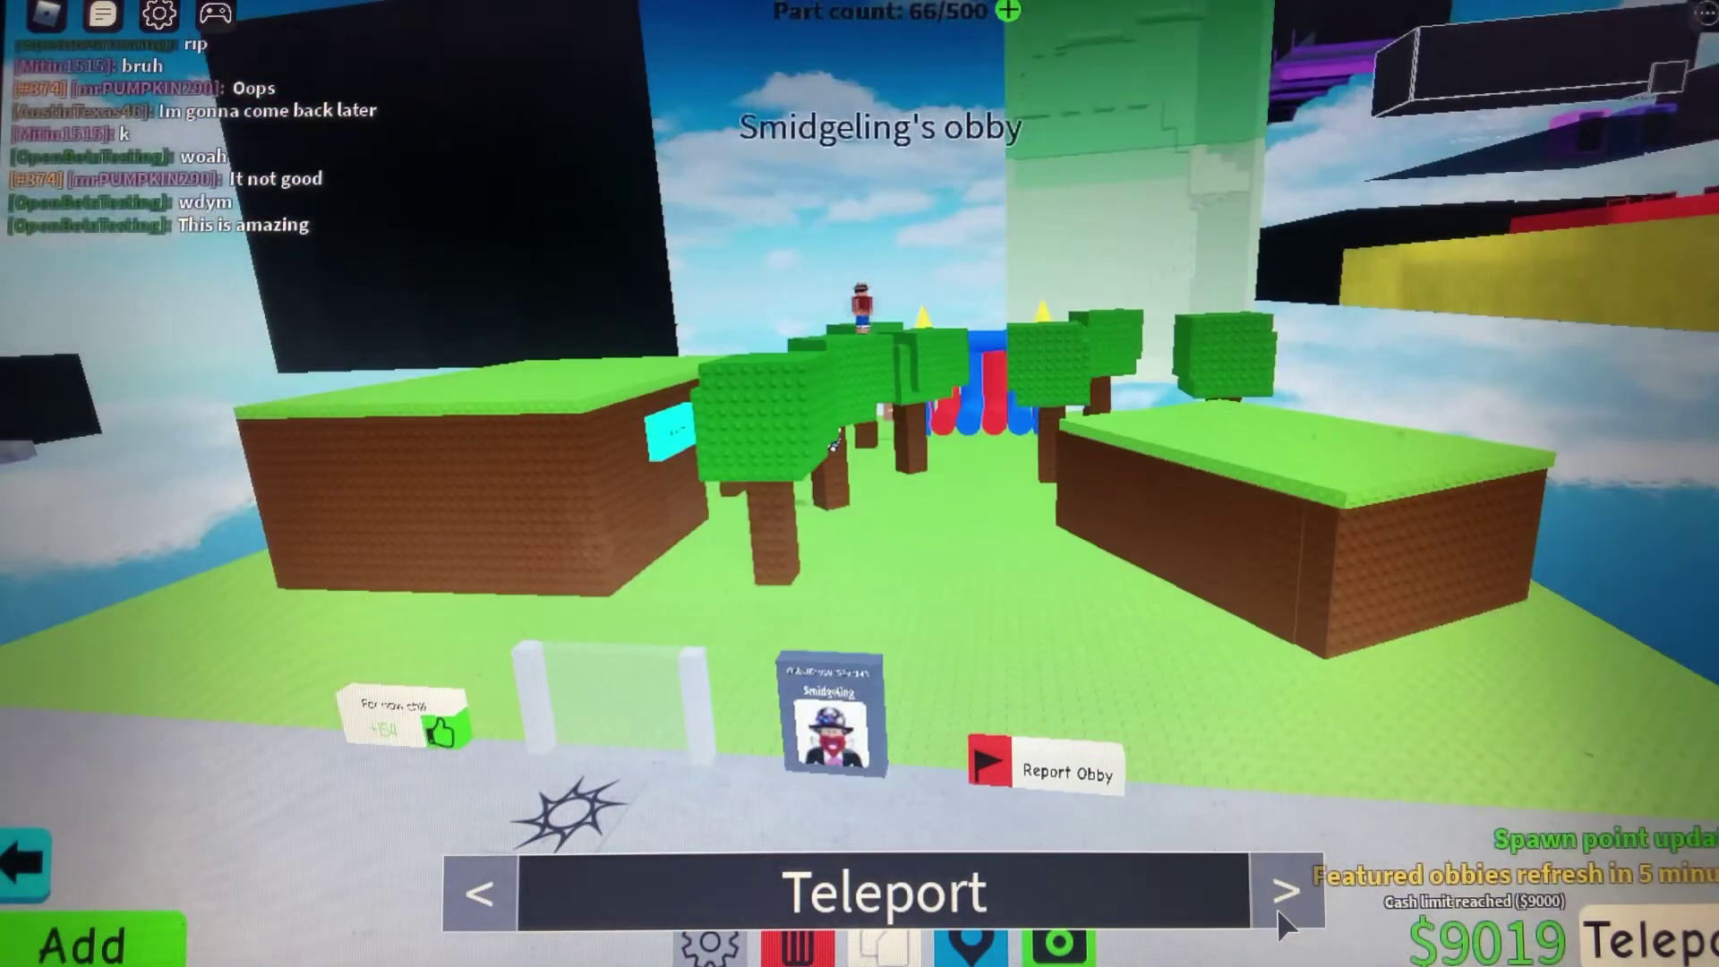
left_click(515, 898)
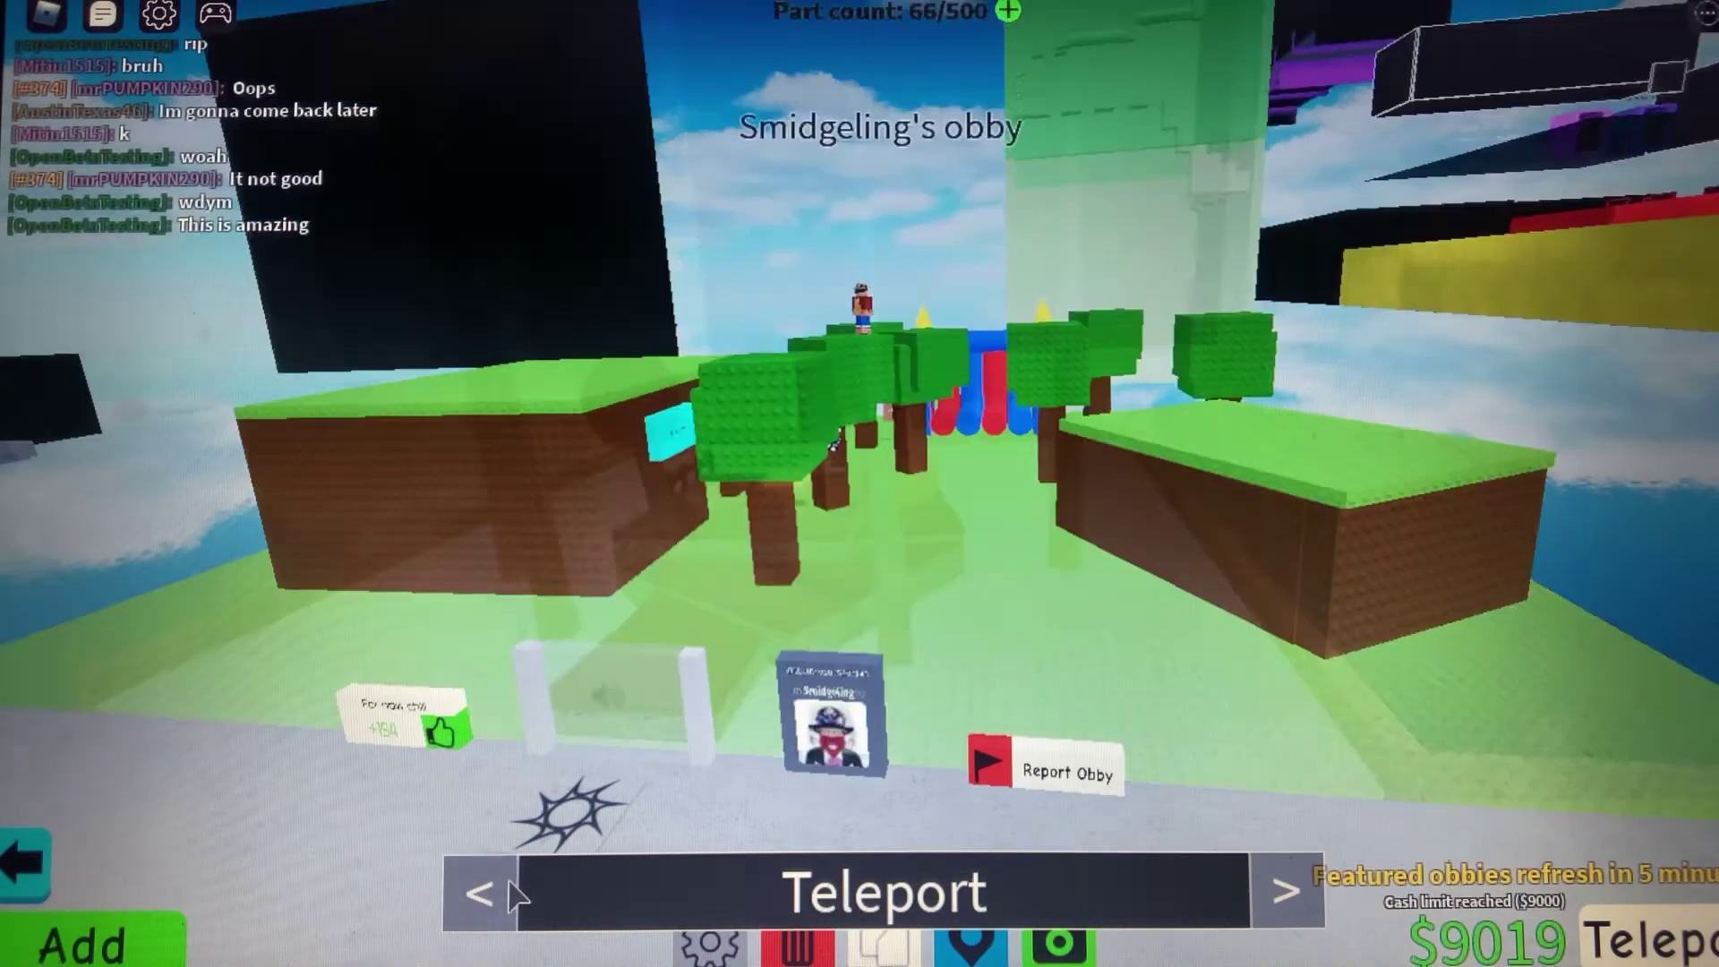
left_click(666, 913)
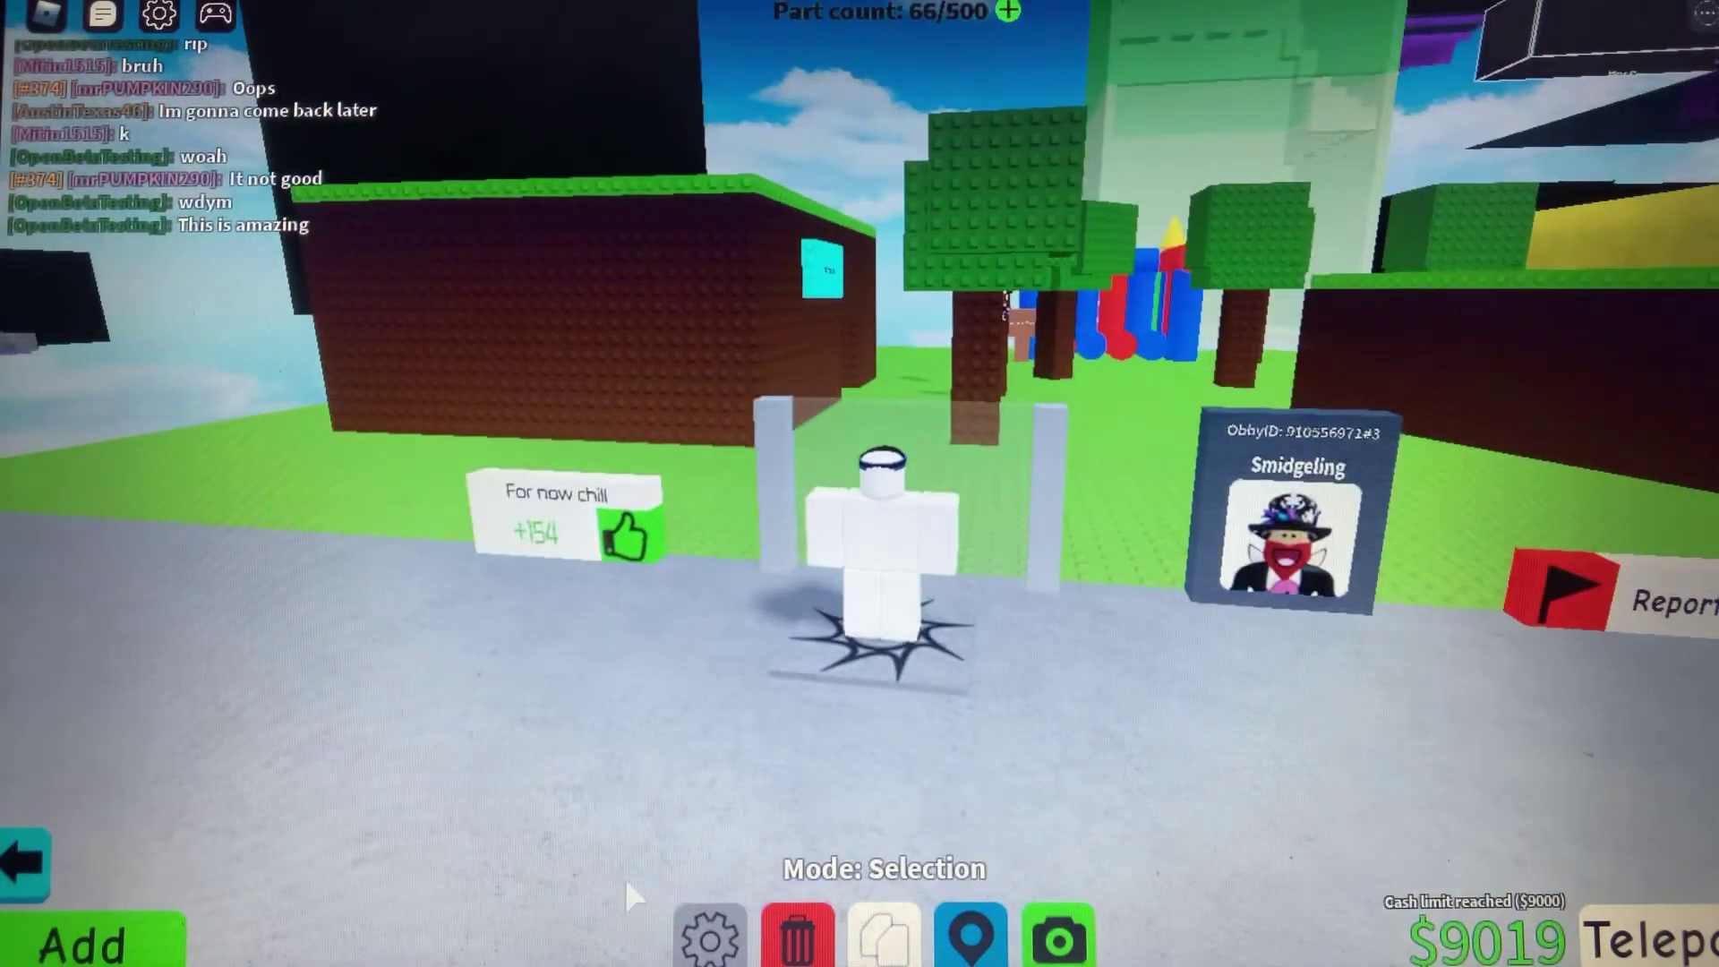
key("w")
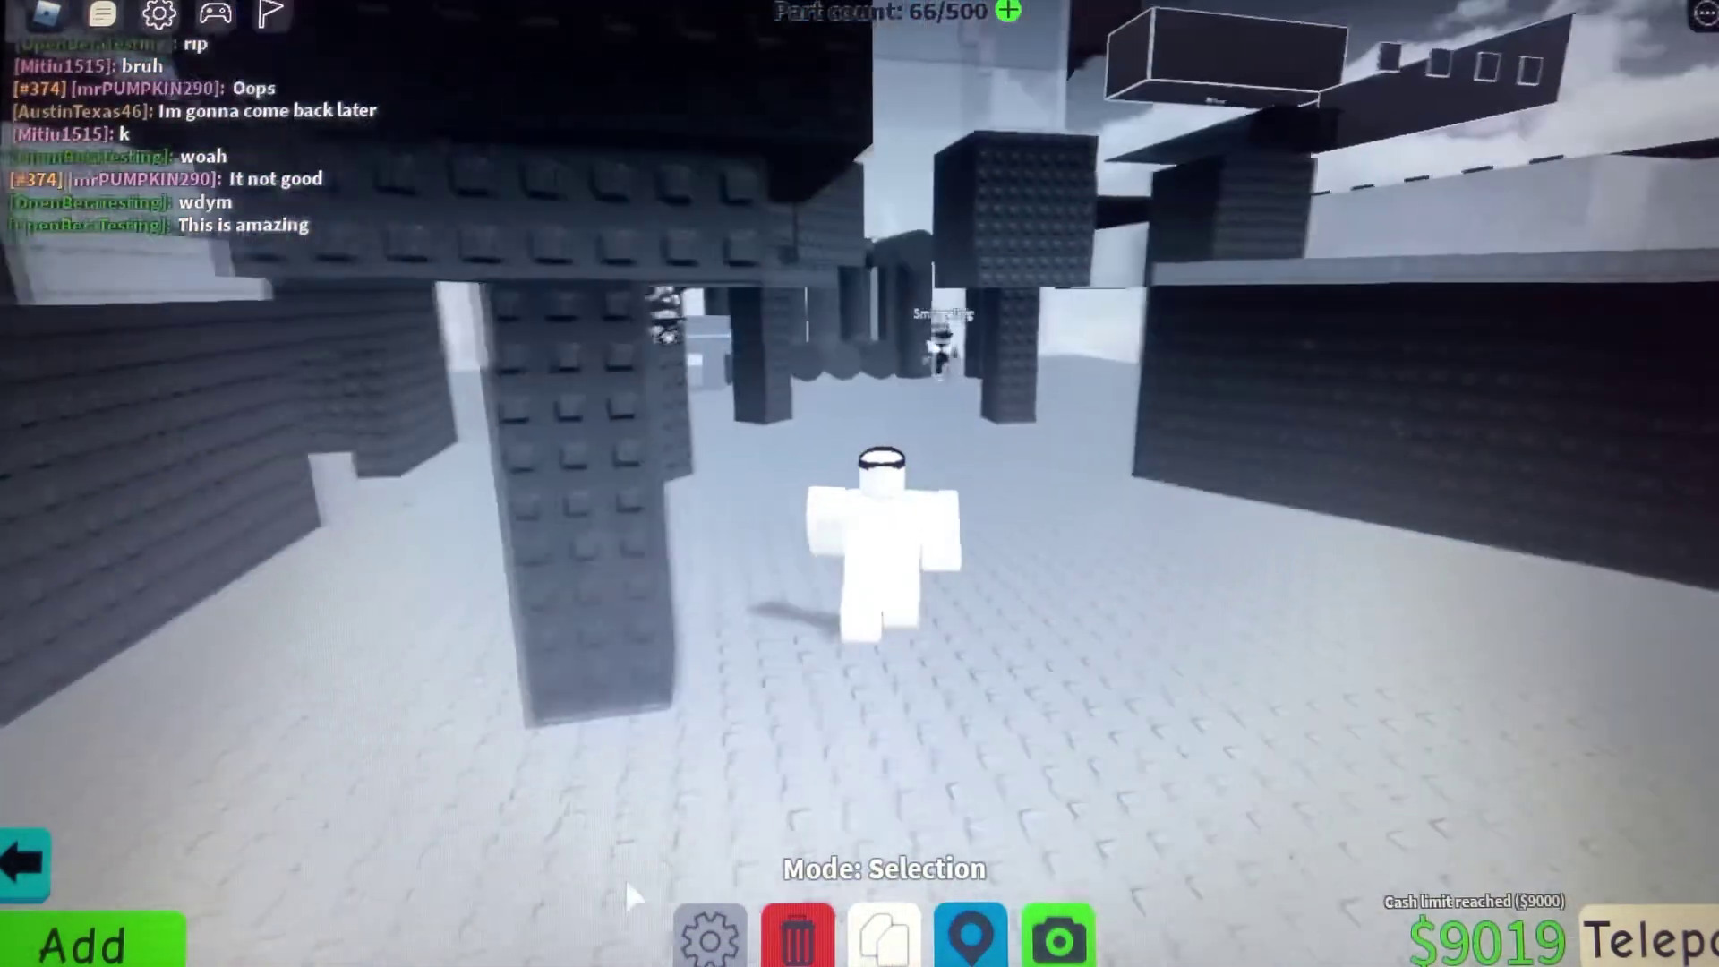
key("w")
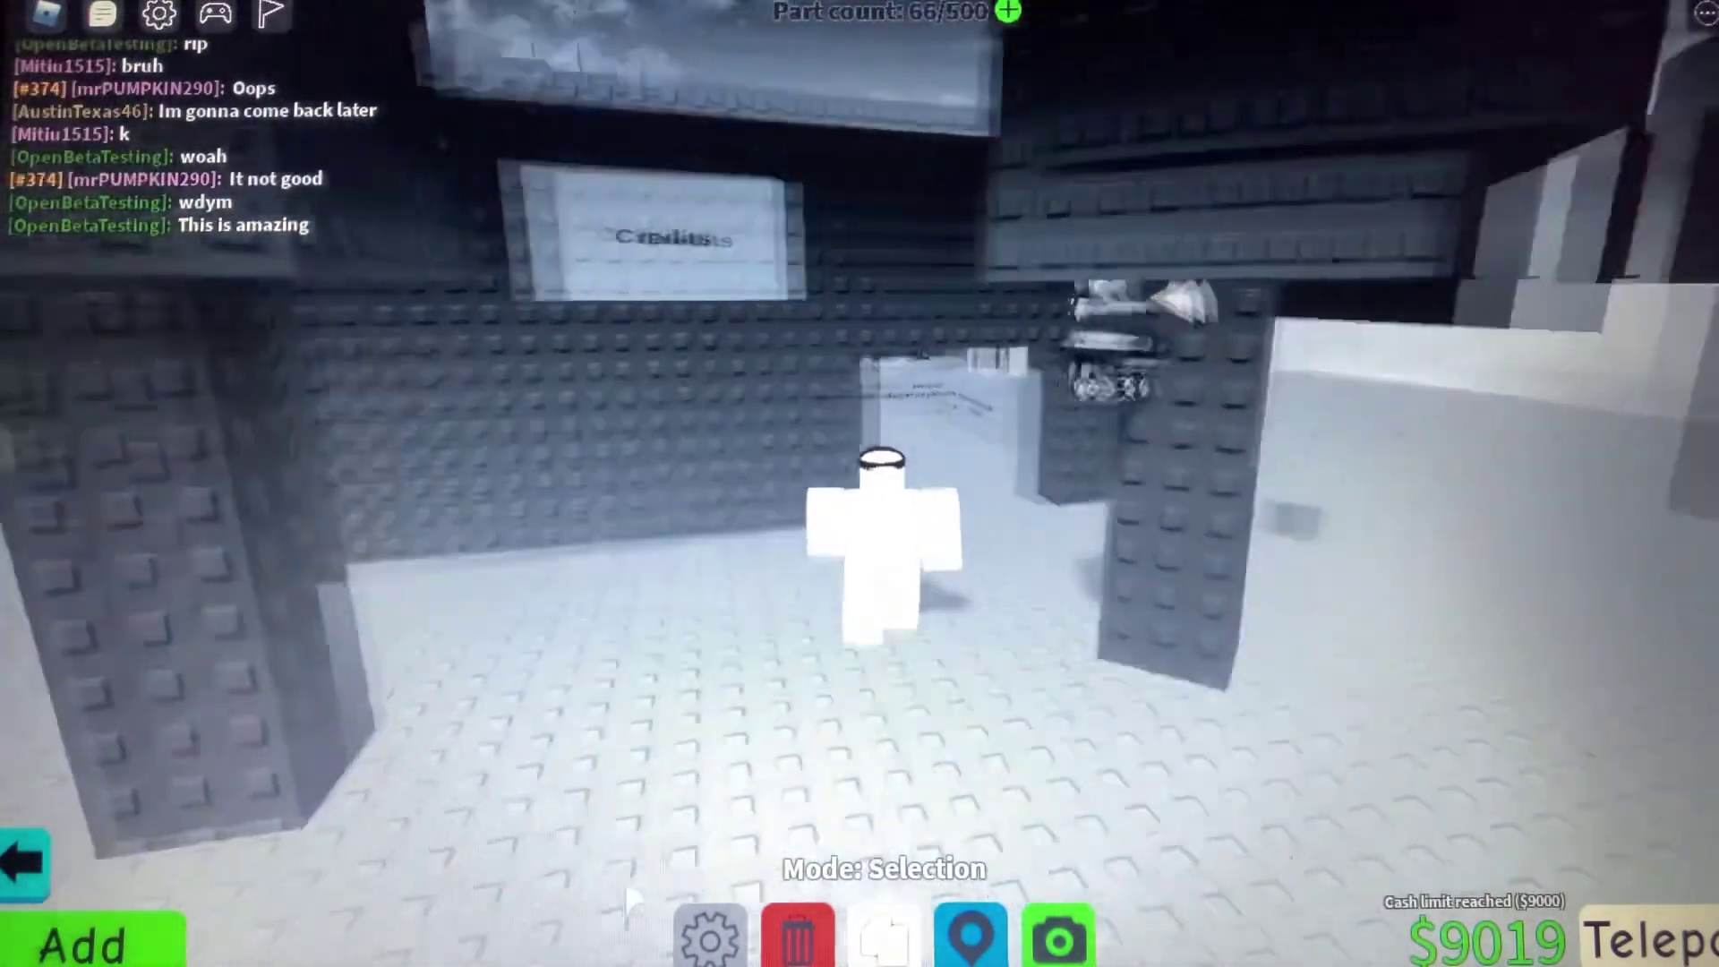
key("w")
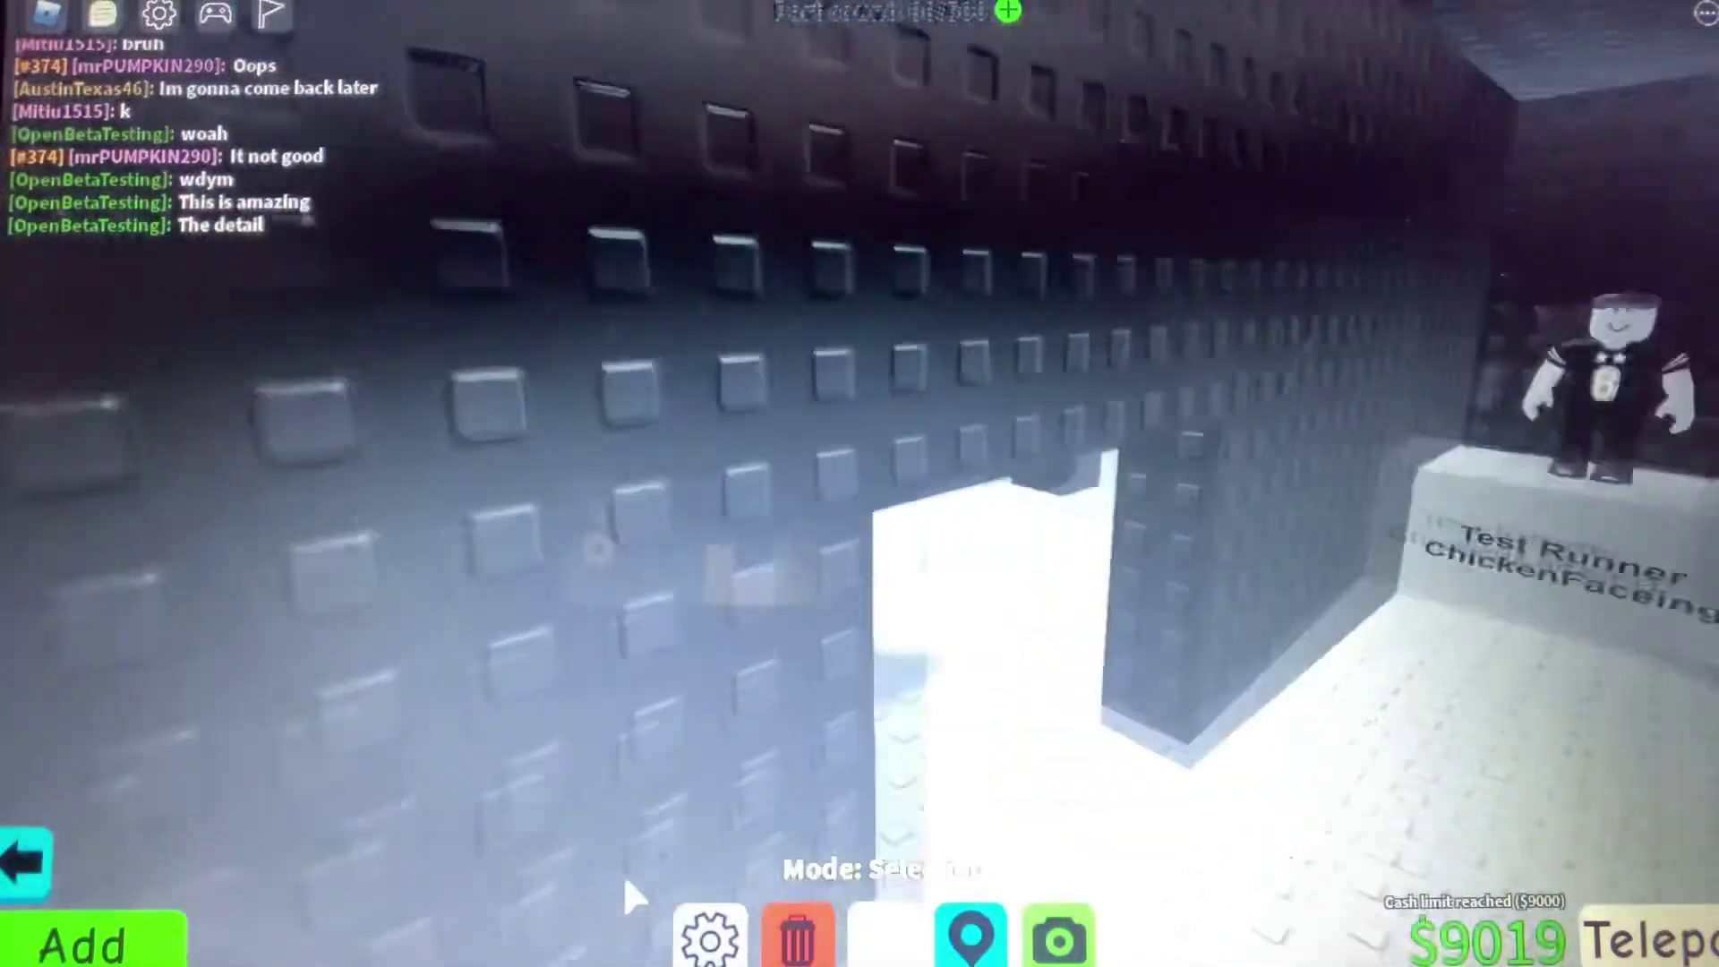
key("w")
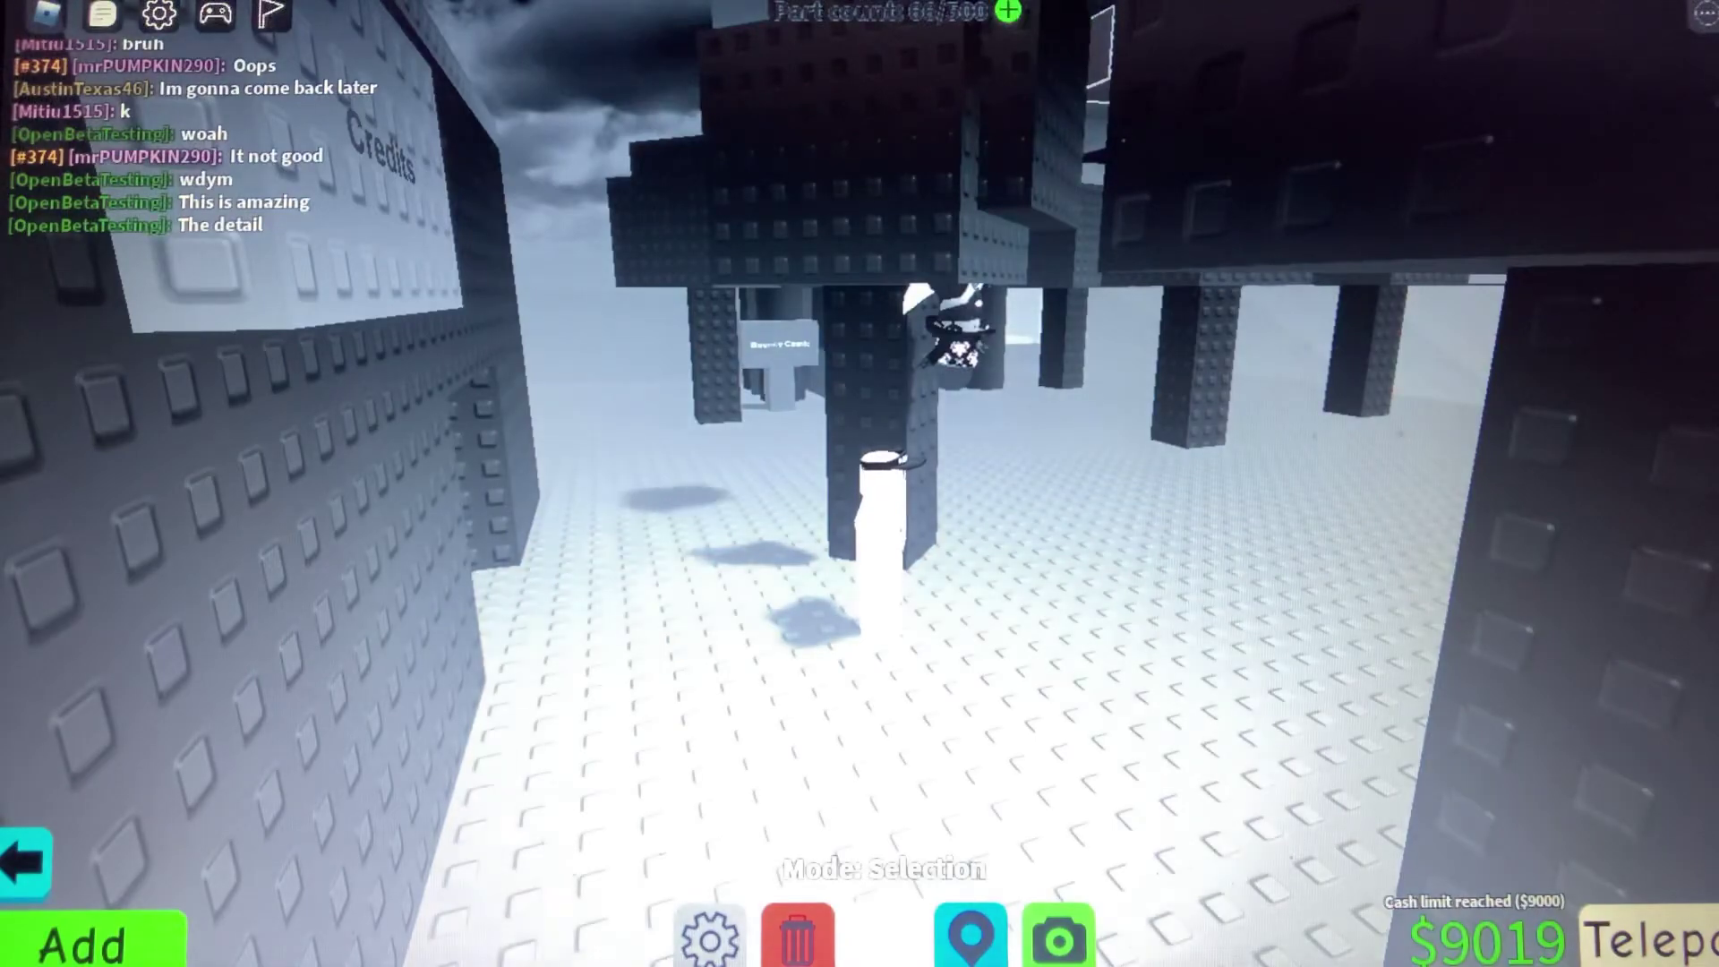
key("Left")
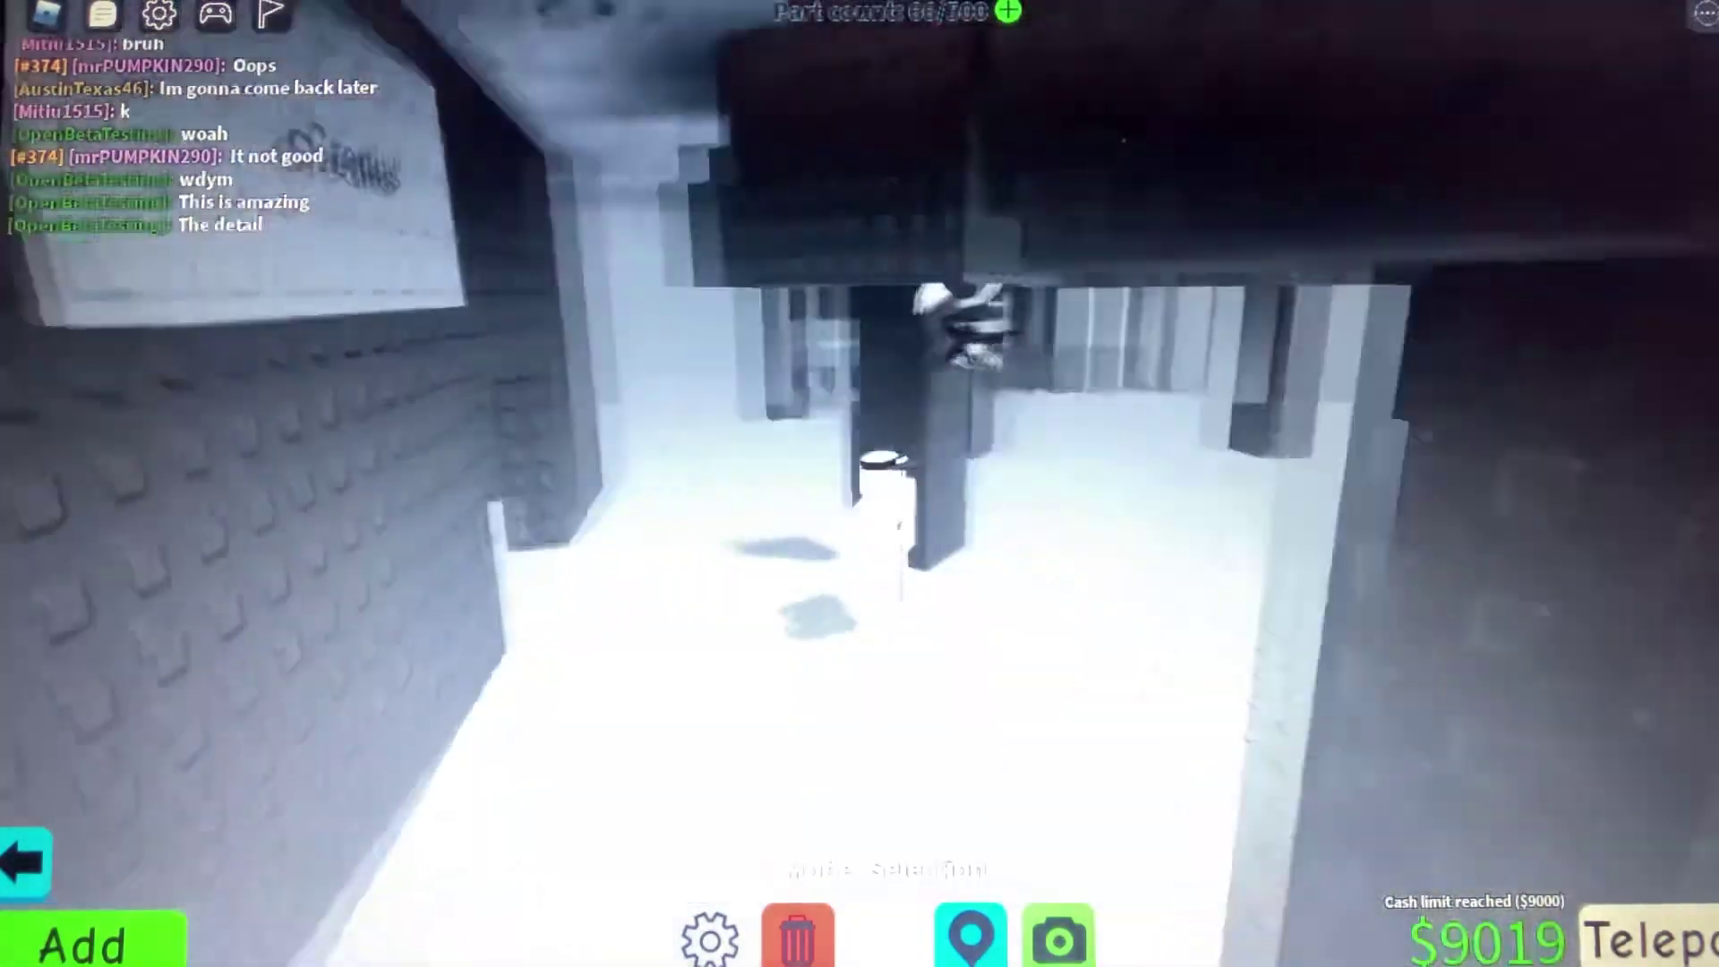
key("w")
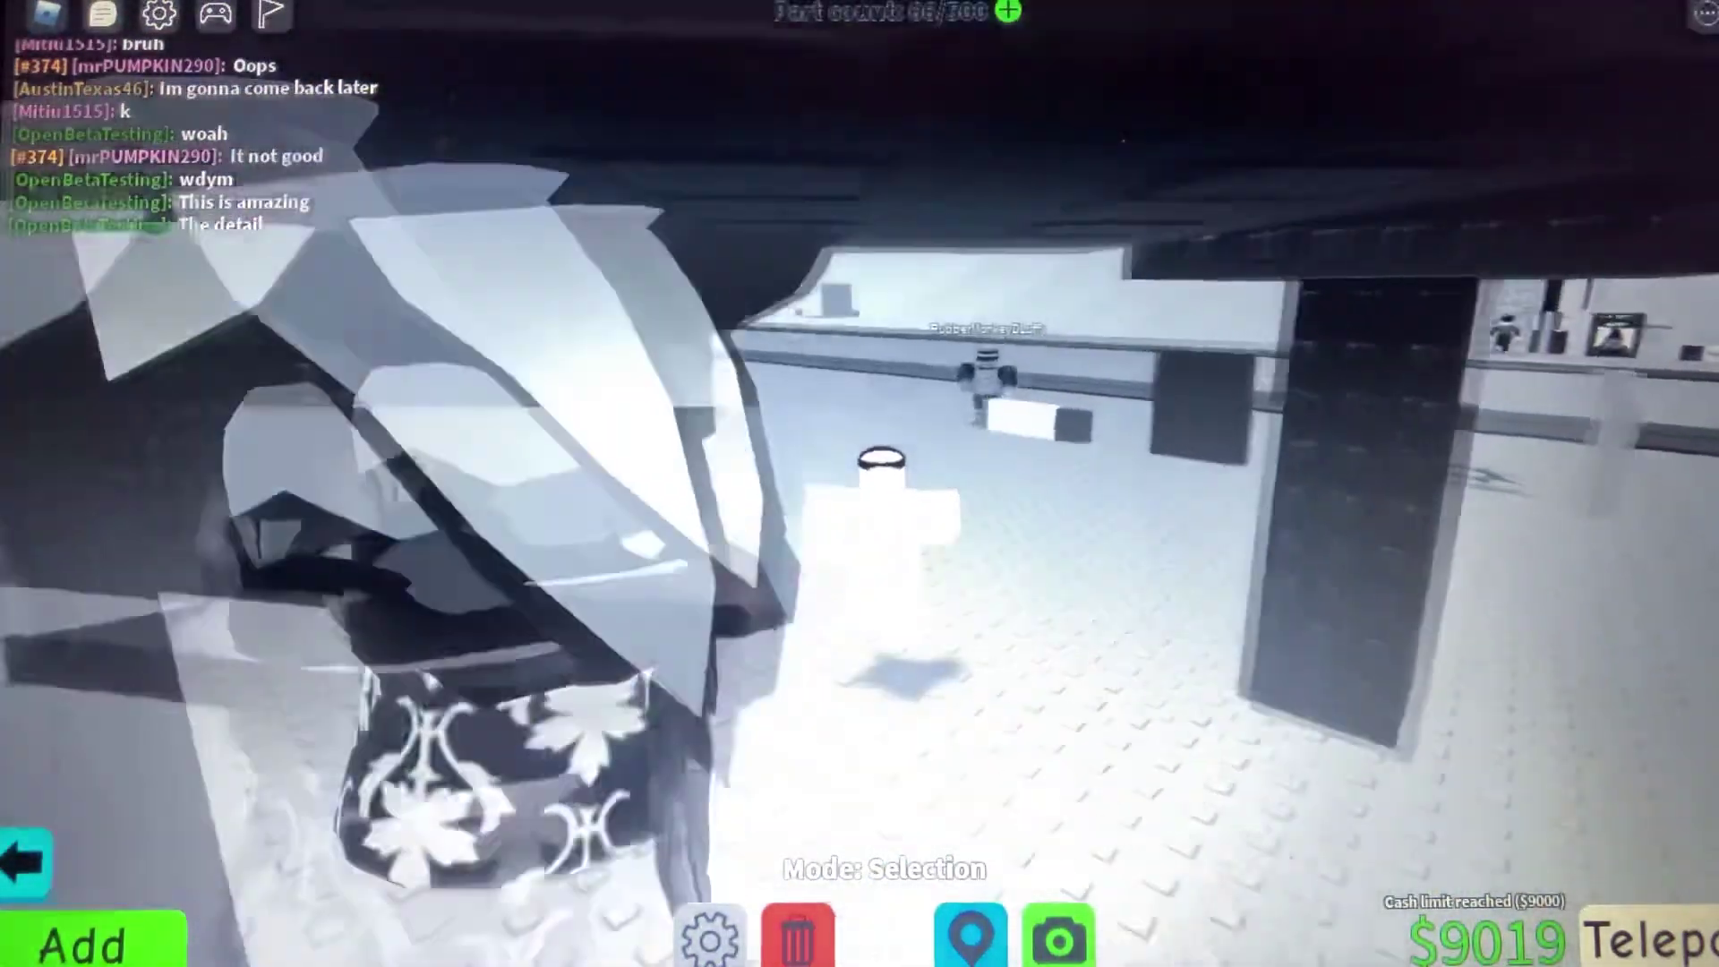
key("w")
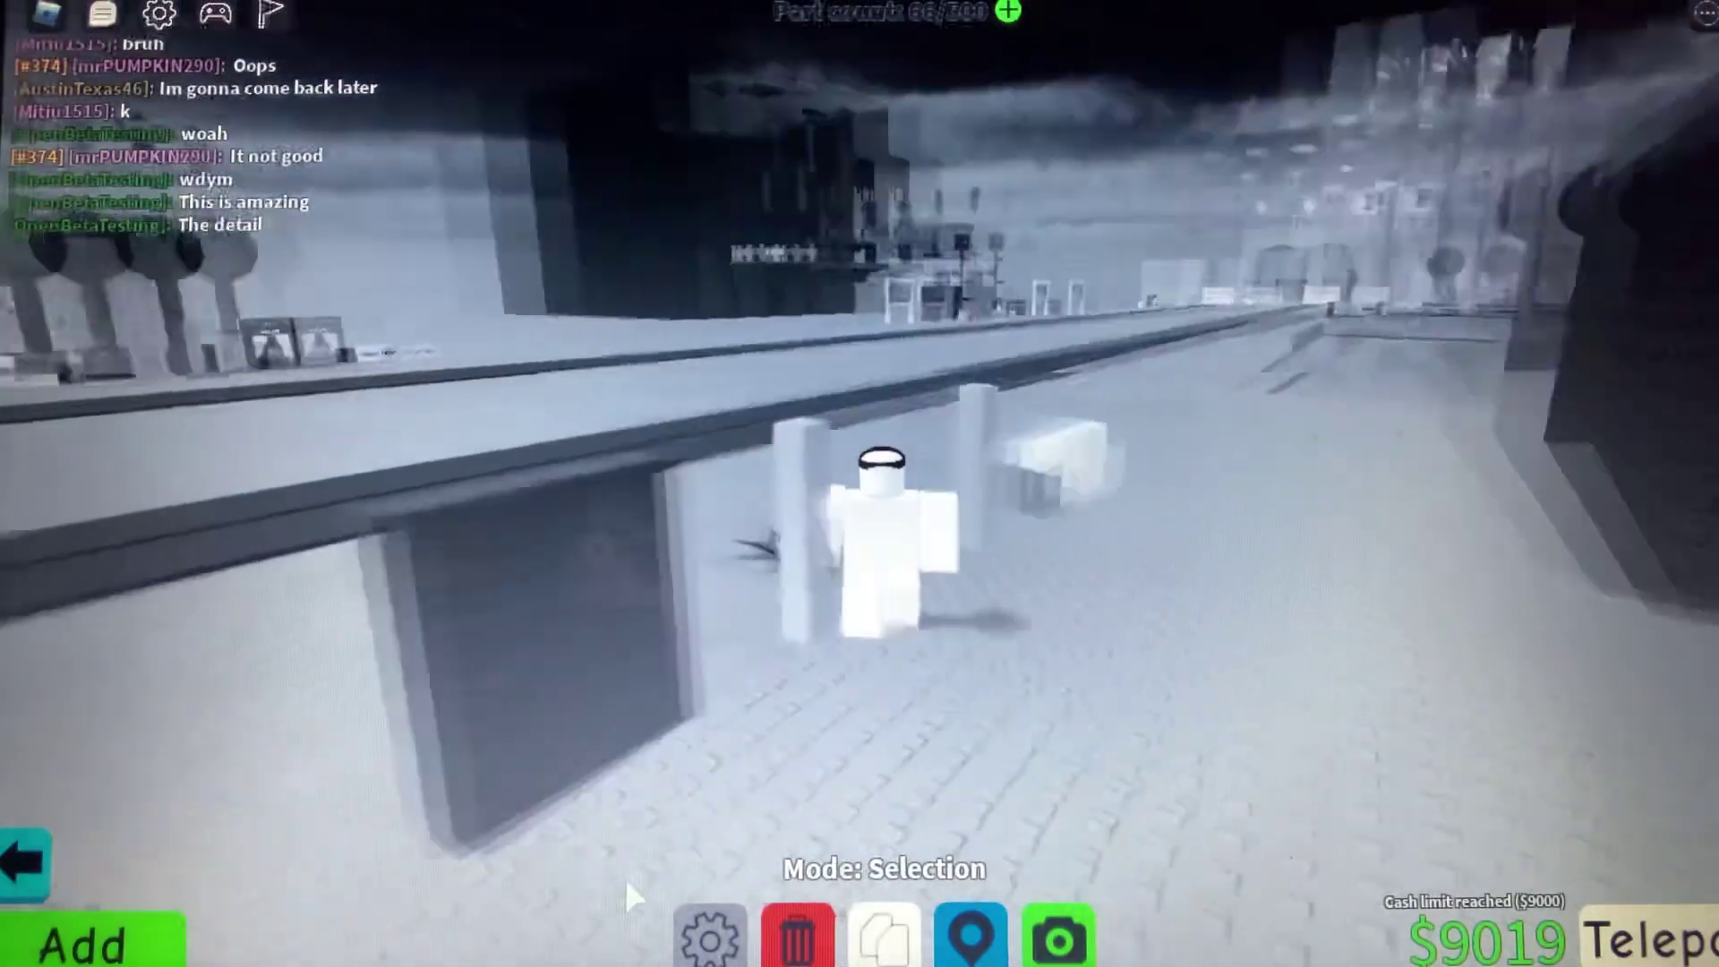
key("w")
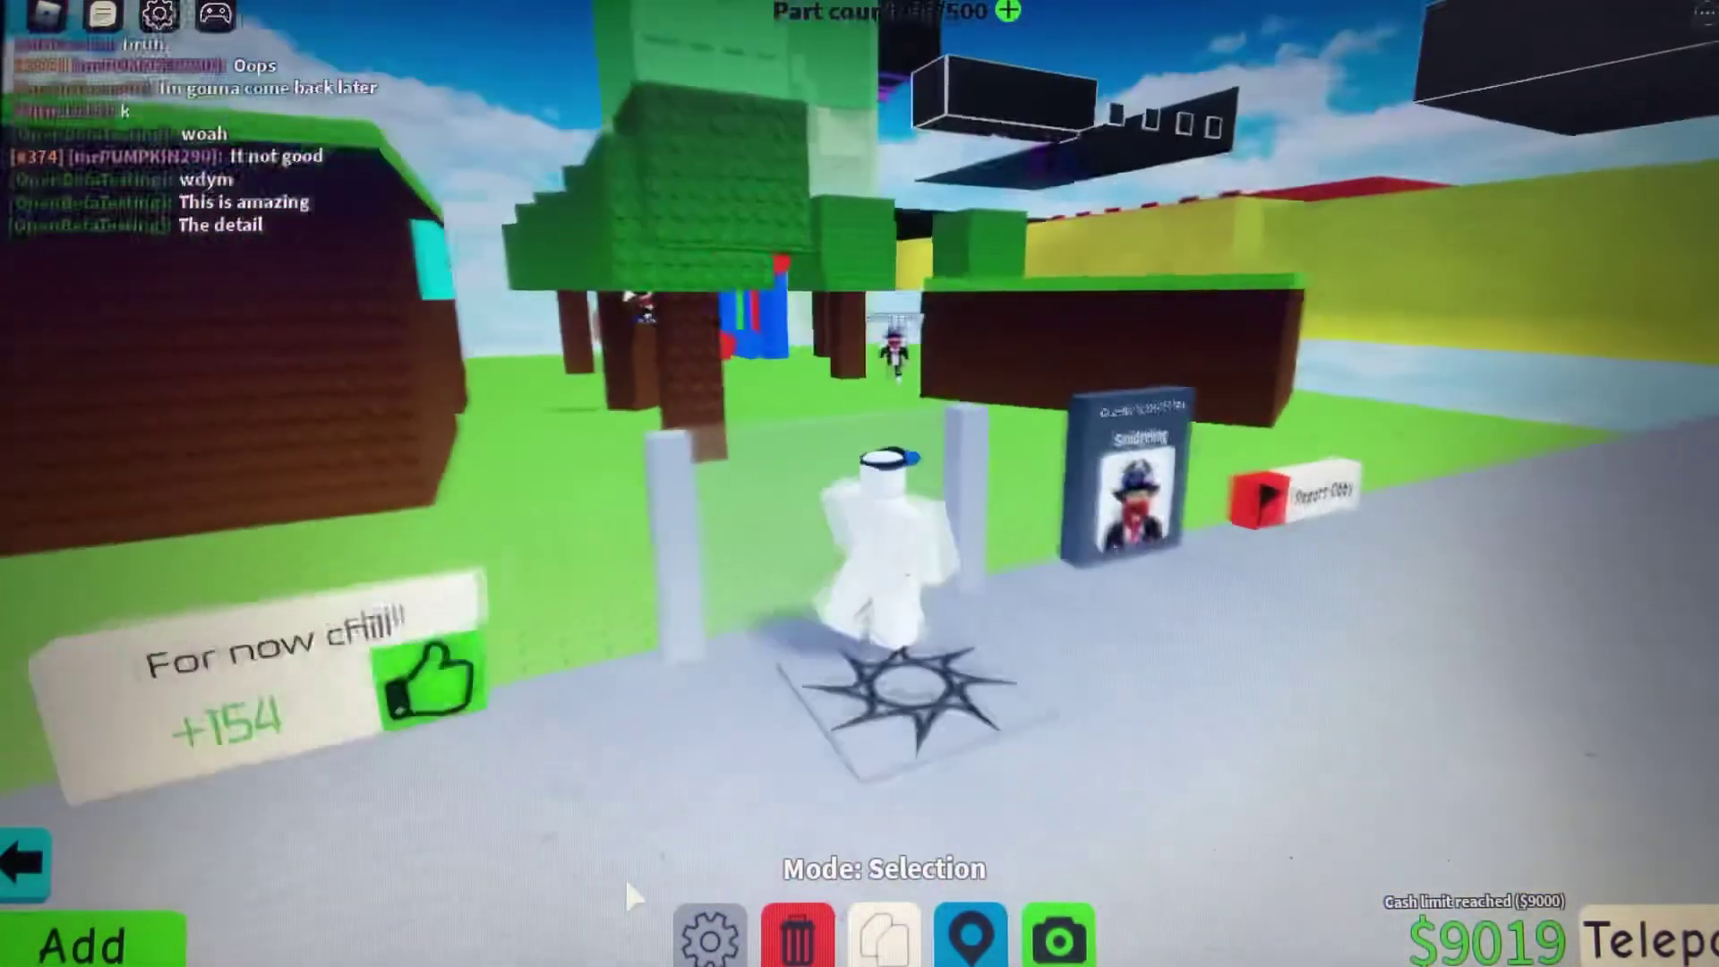
key("w")
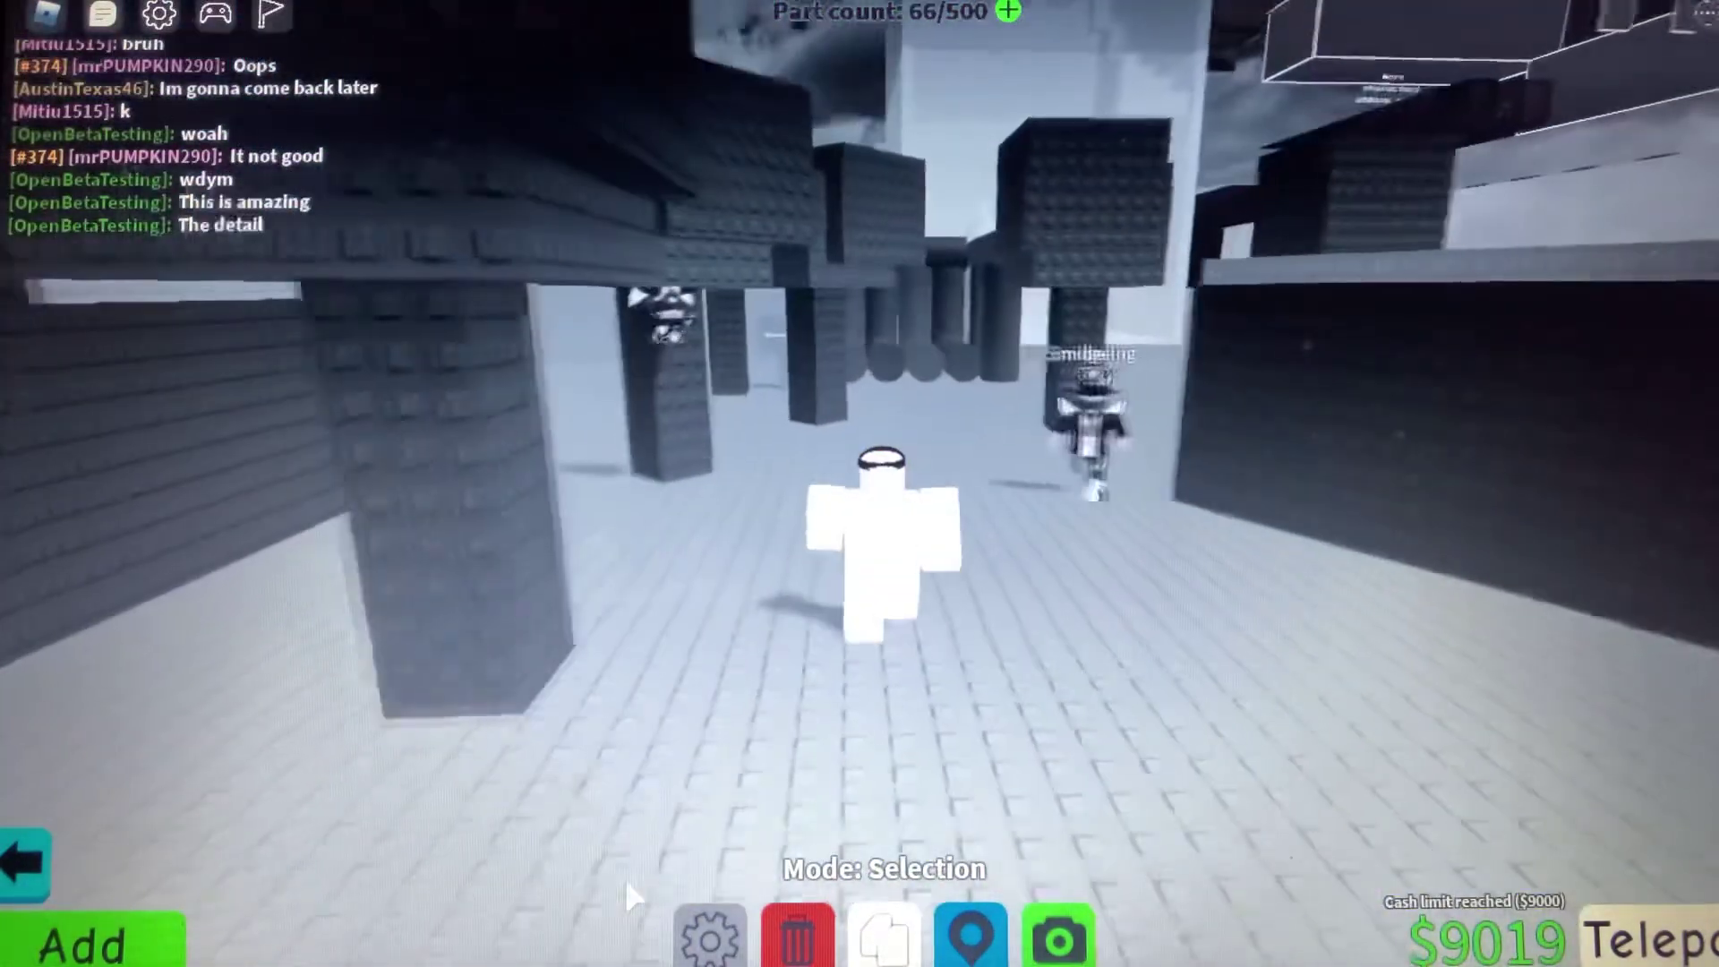
key("w")
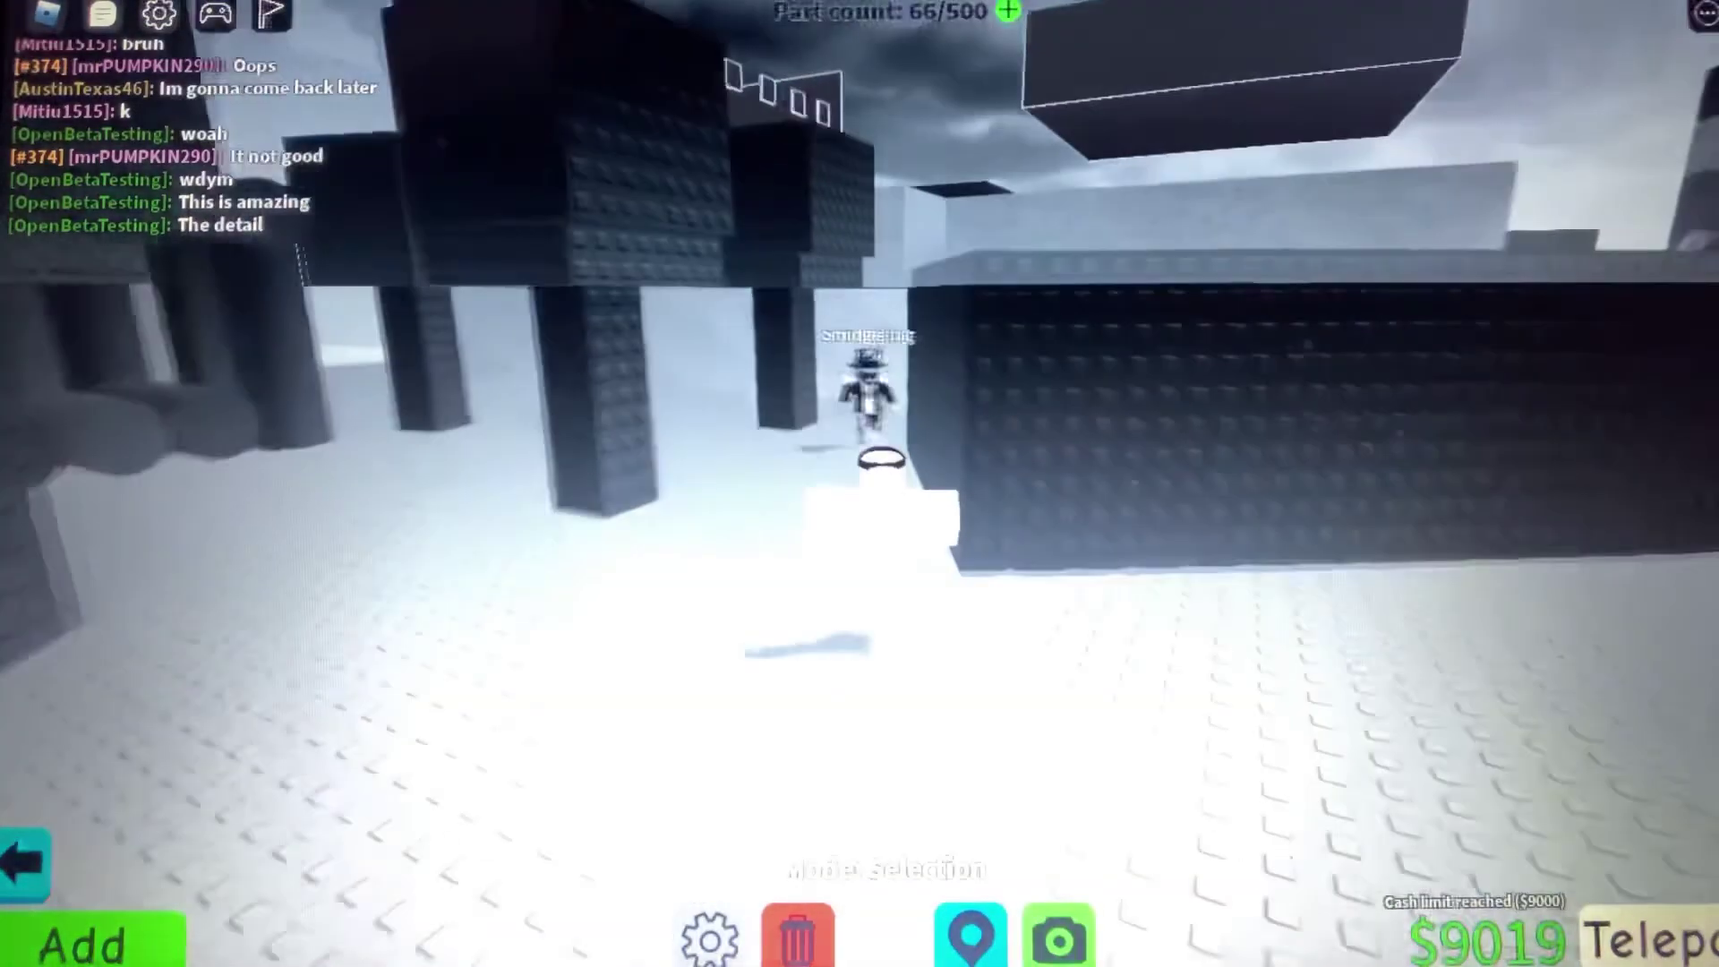
key("w")
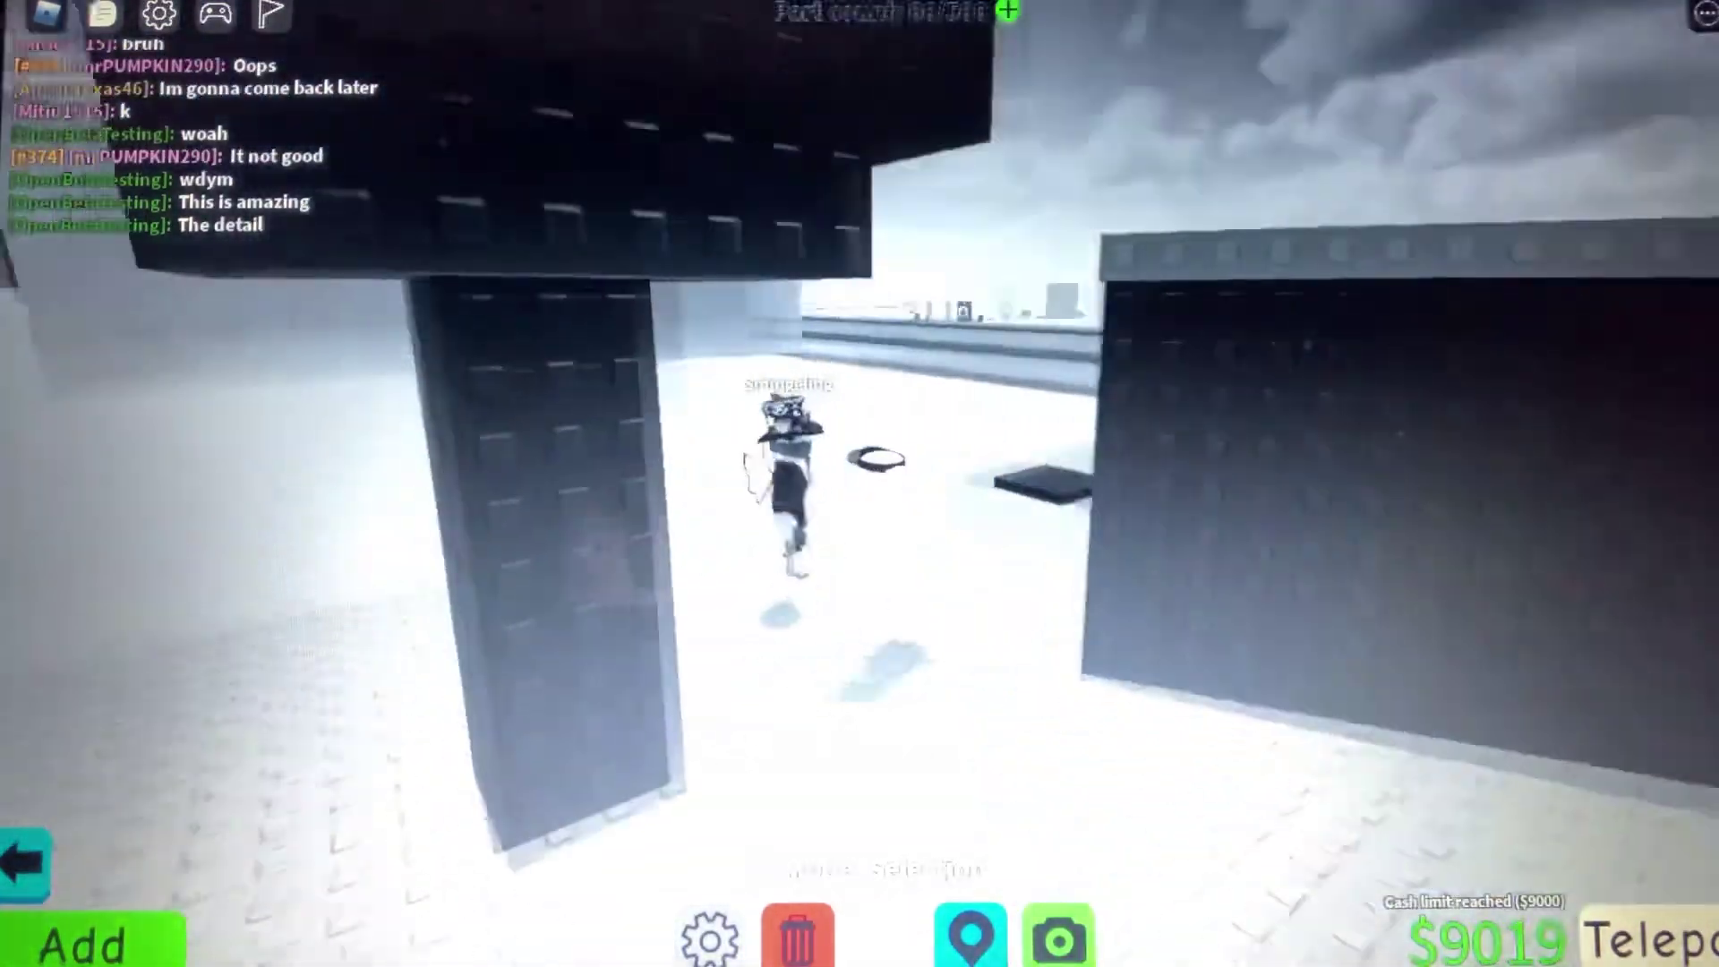
key("w")
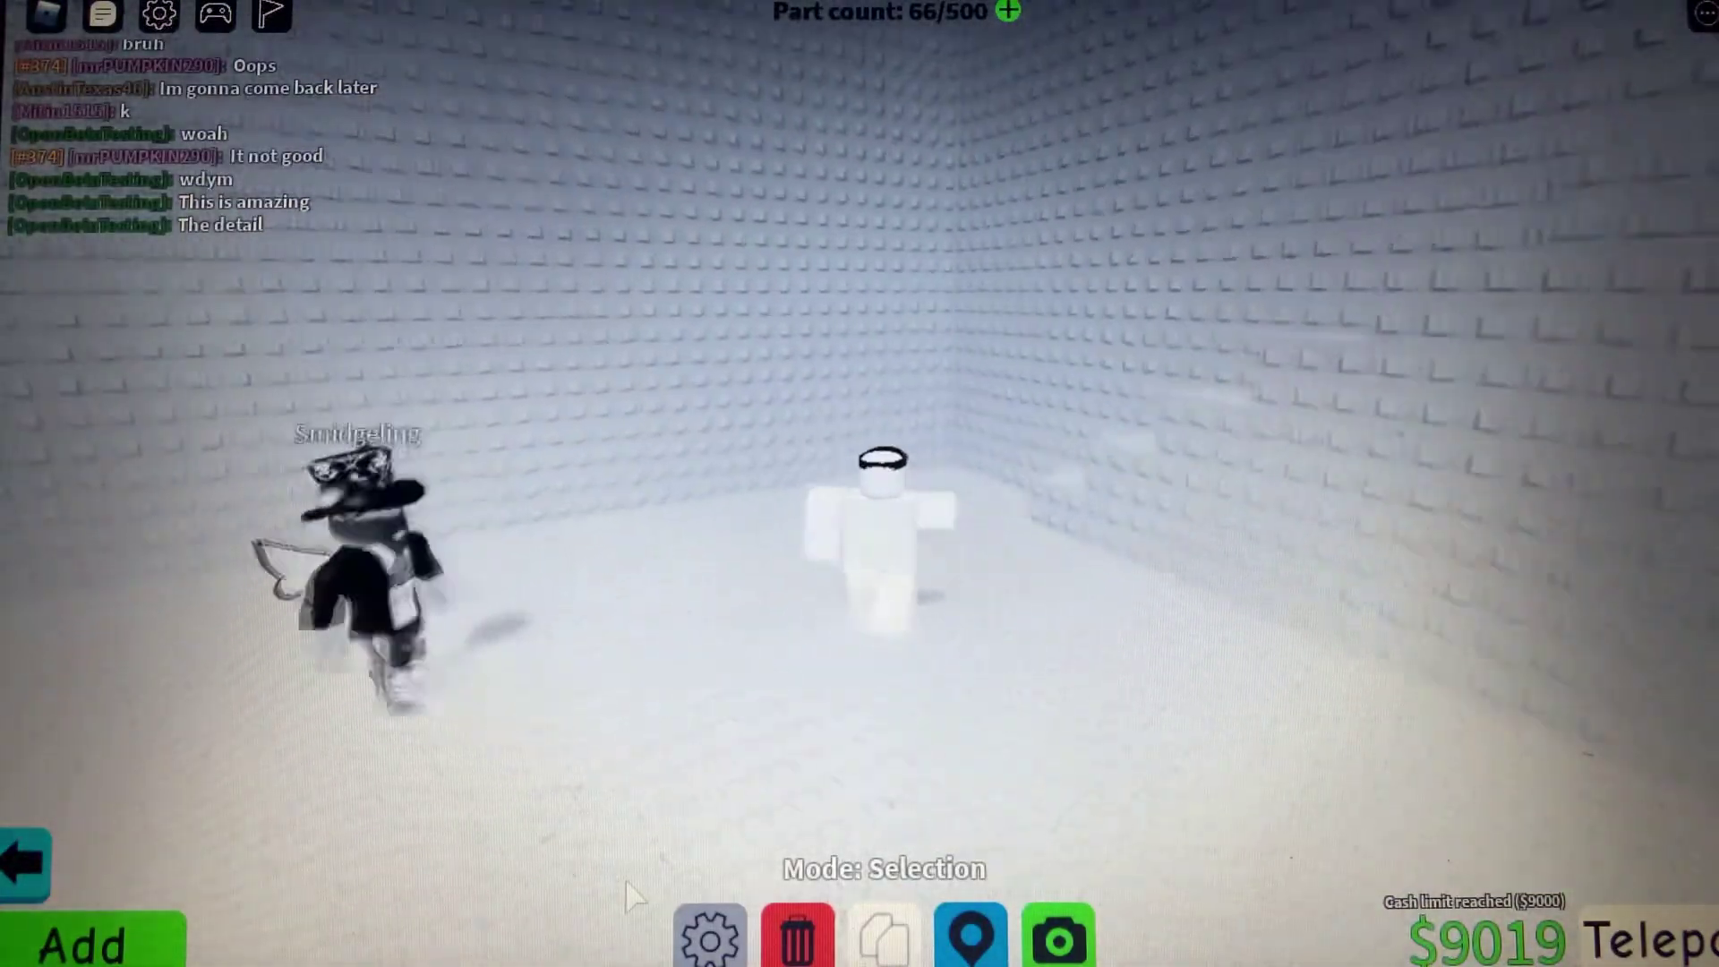
key("w")
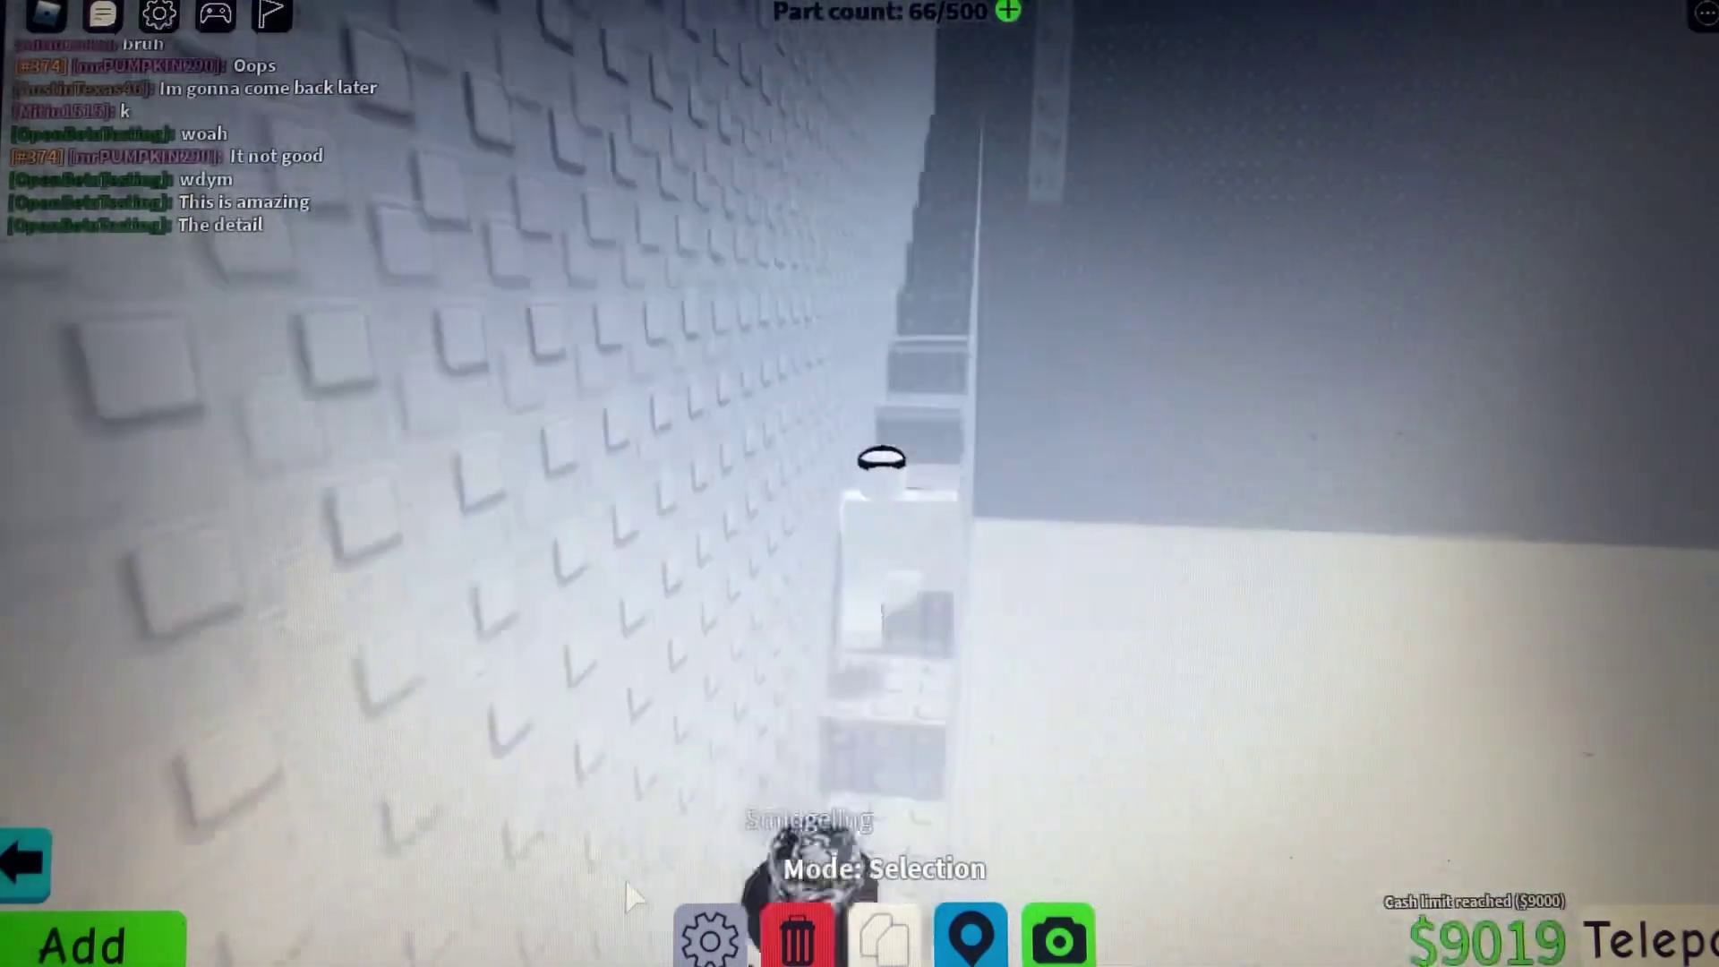
key("w")
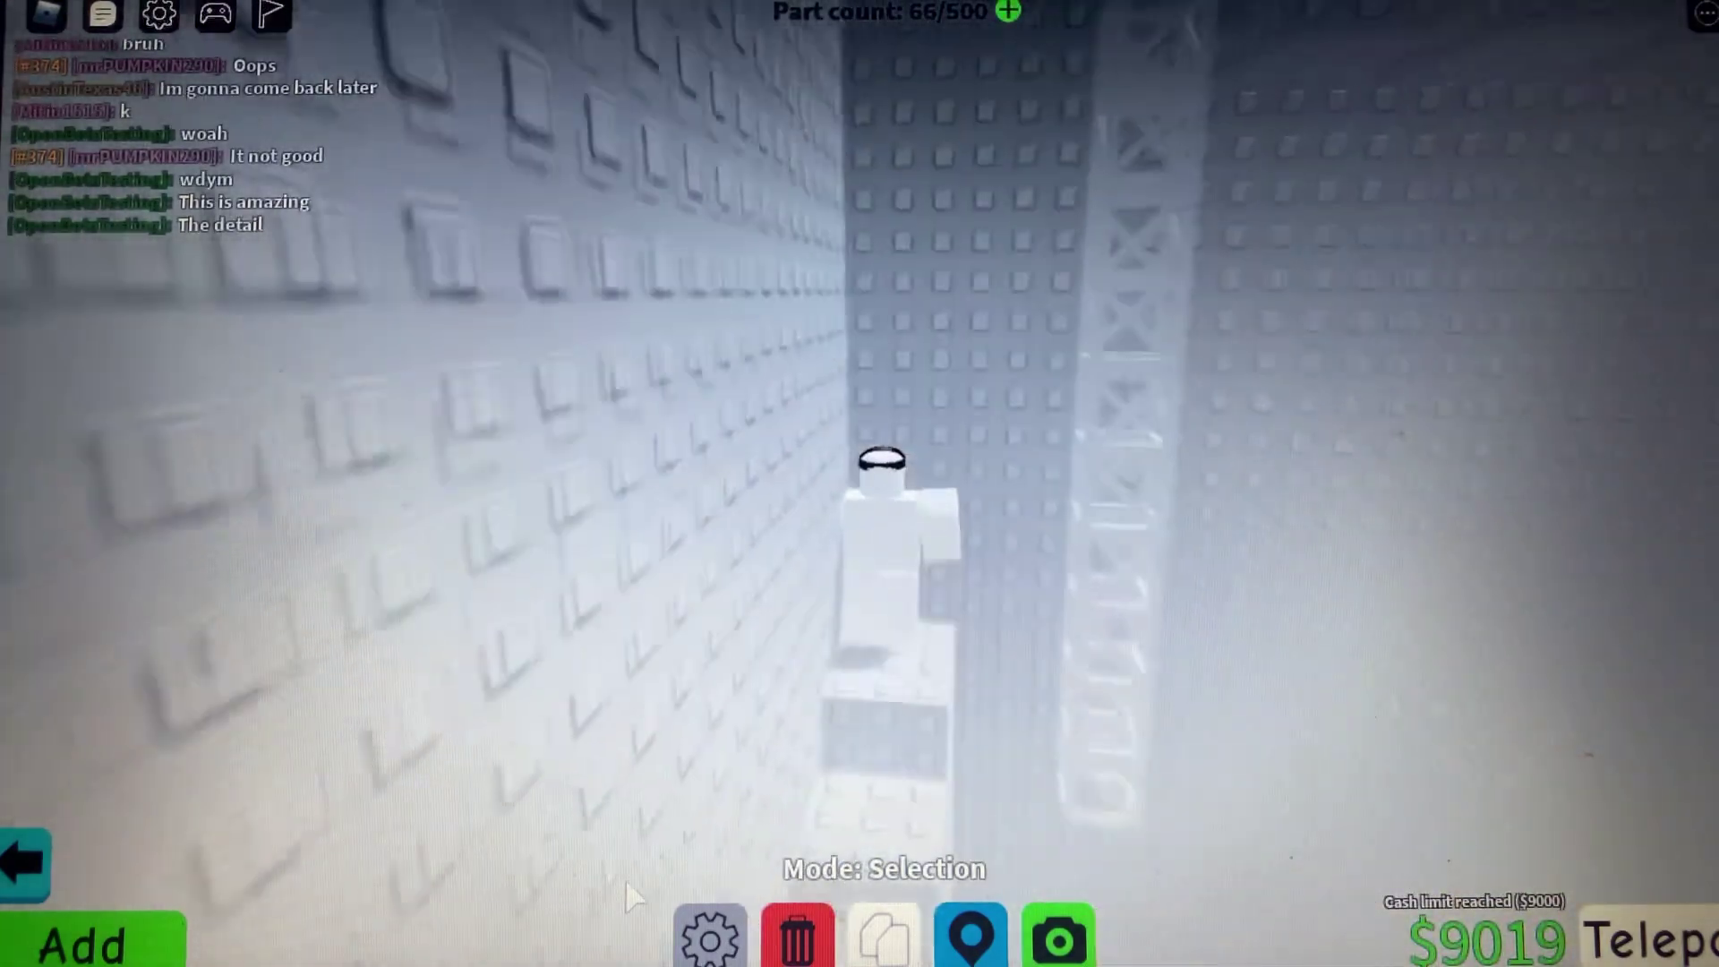
key("w")
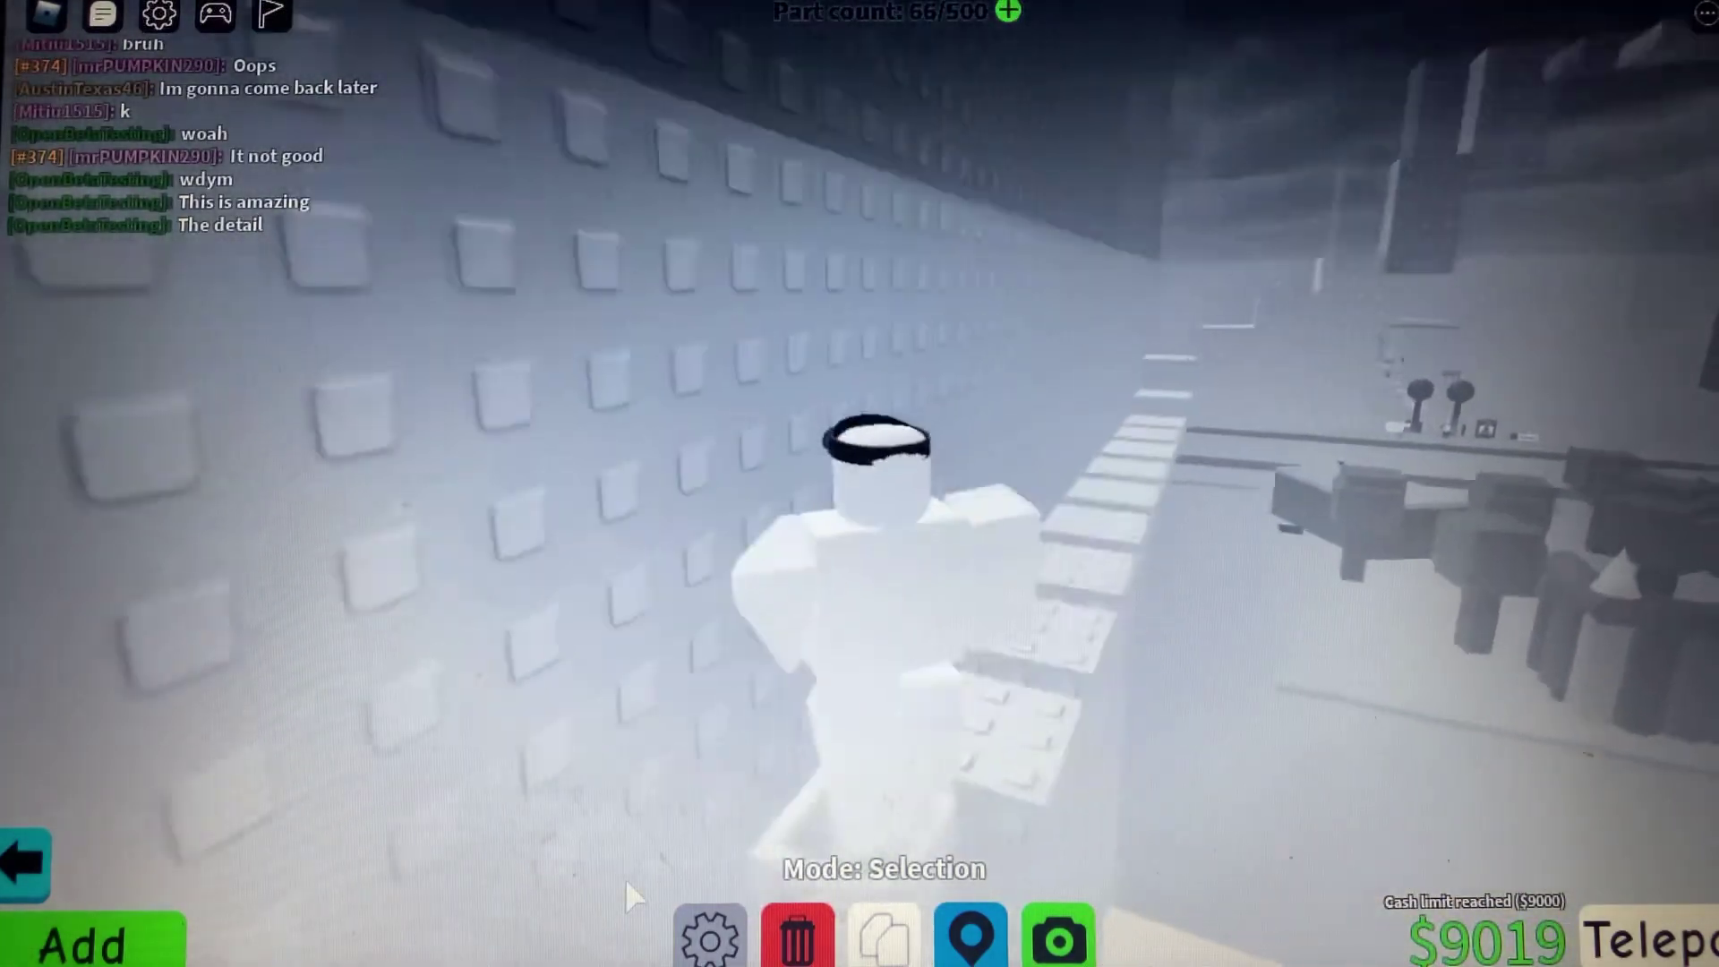
key("w")
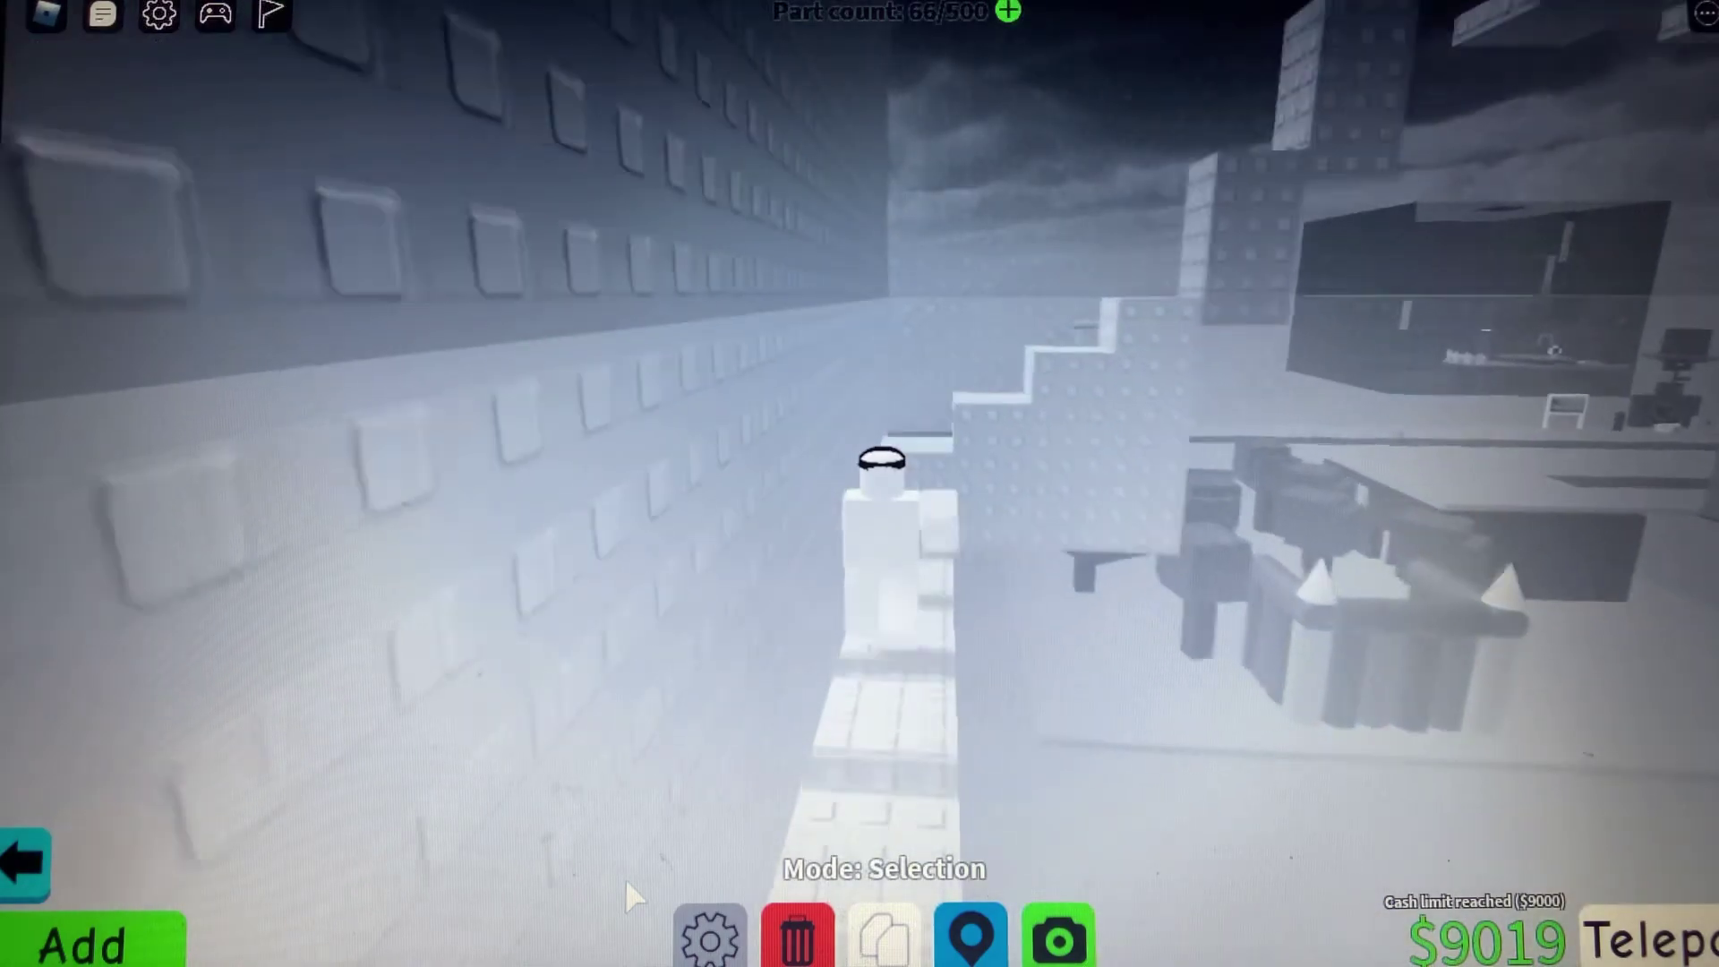
key("w")
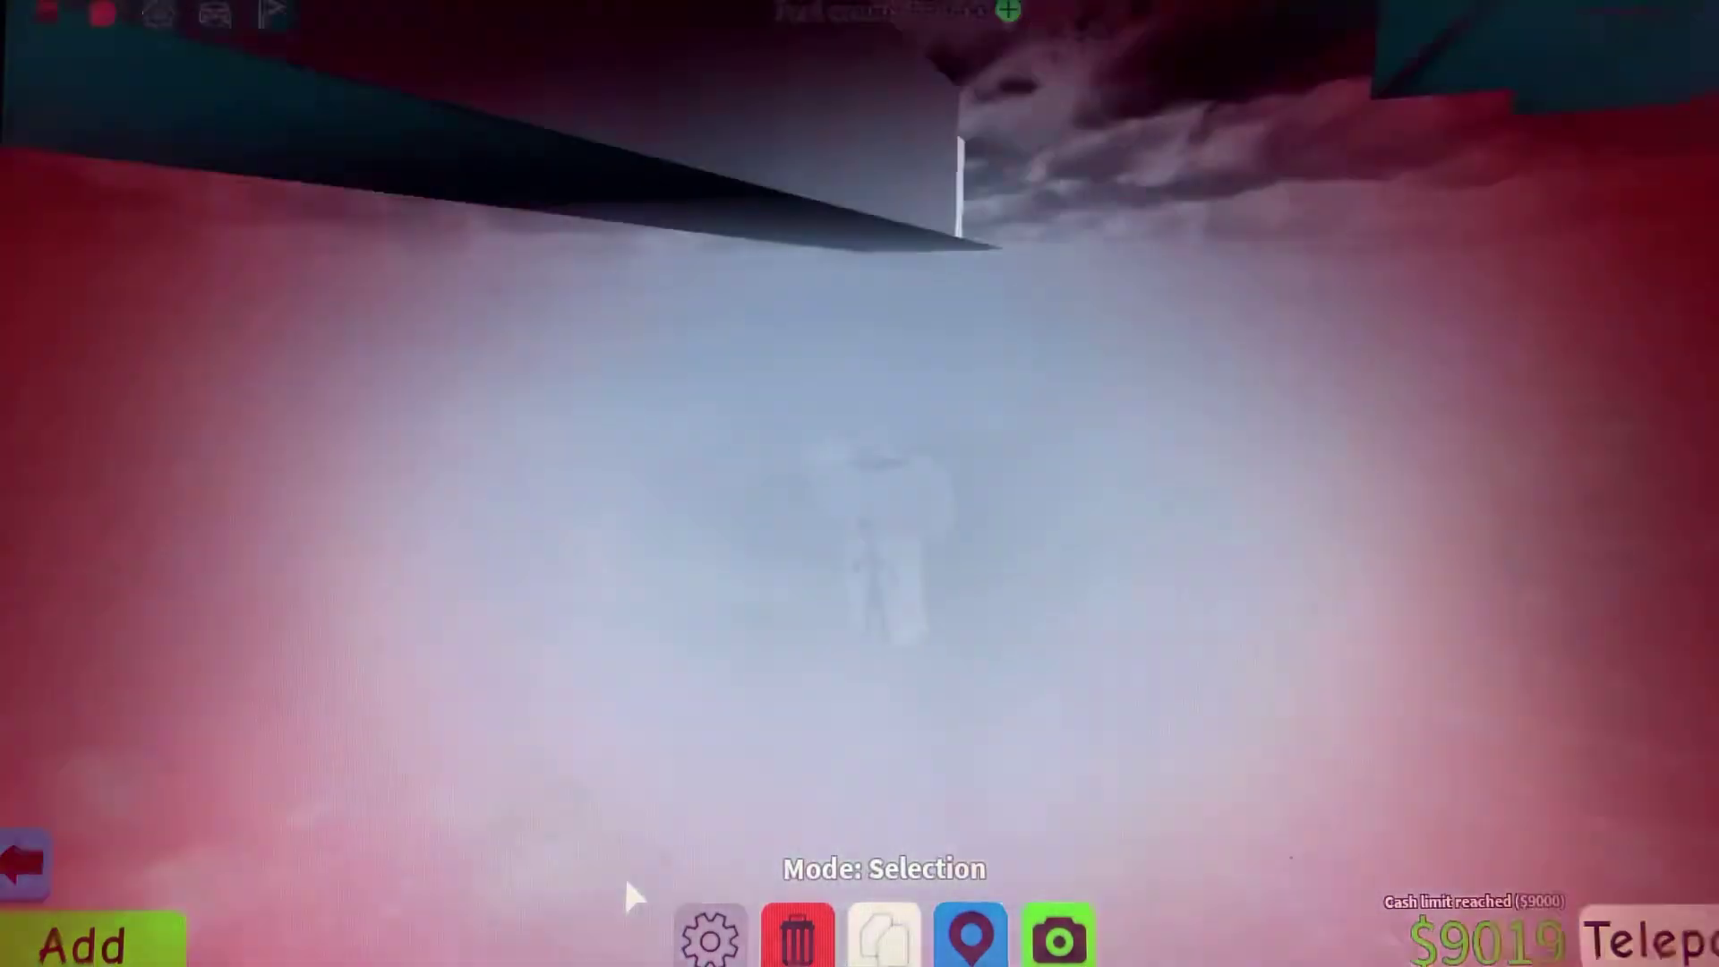